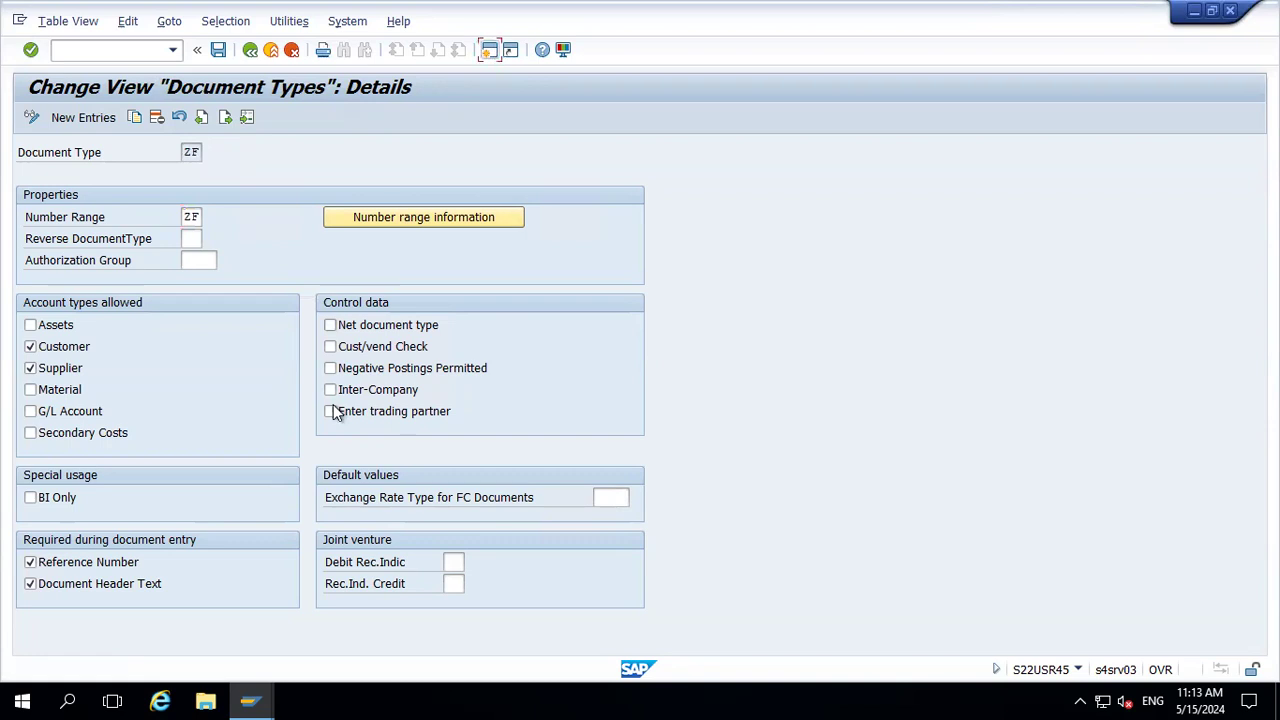
Step: Open the G/L account document entry with transaction code FB50
text(fb50)
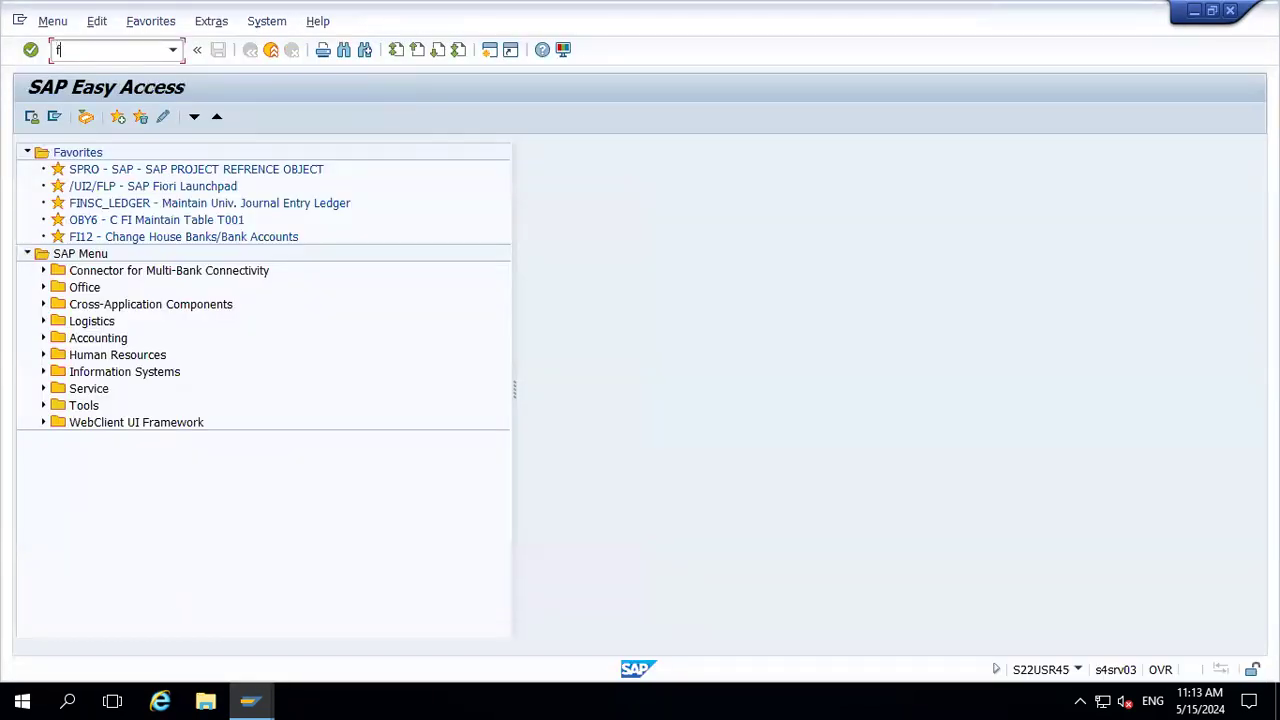
key(Return)
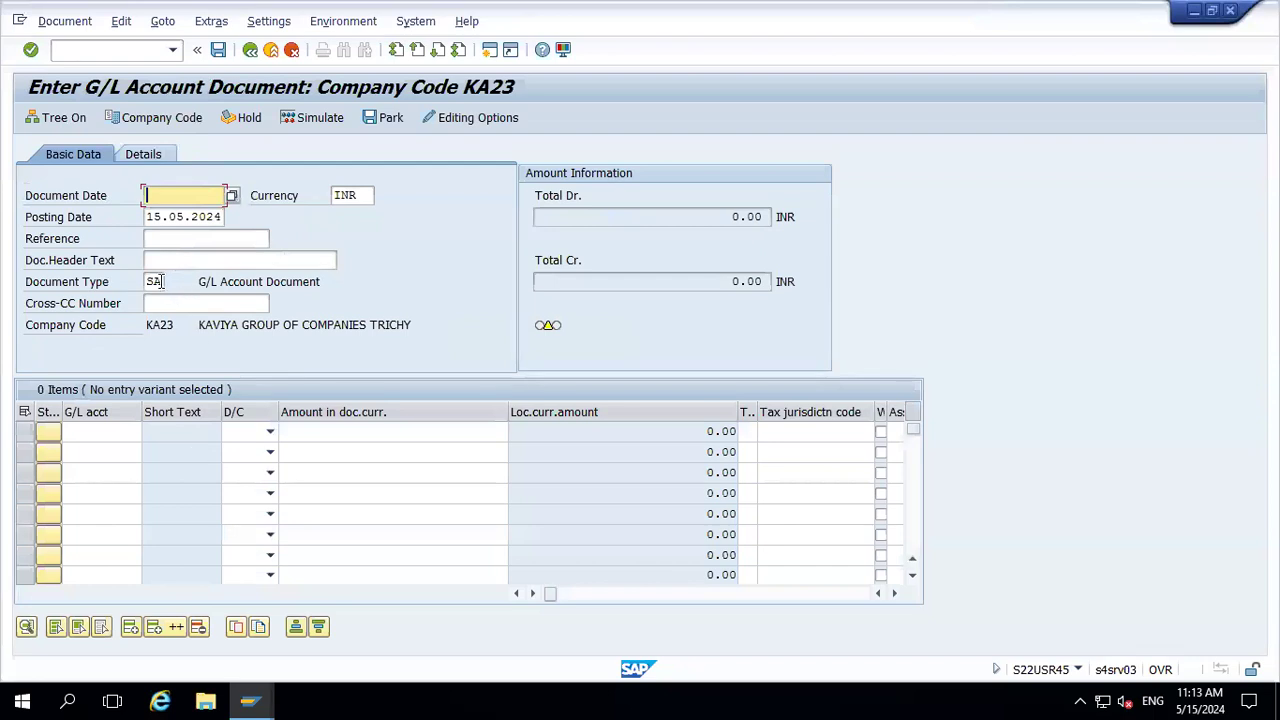
Step: Try to change the G/L document's type to ZF before entering a document date
click(160, 282)
key(BackSpace)
key(BackSpace)
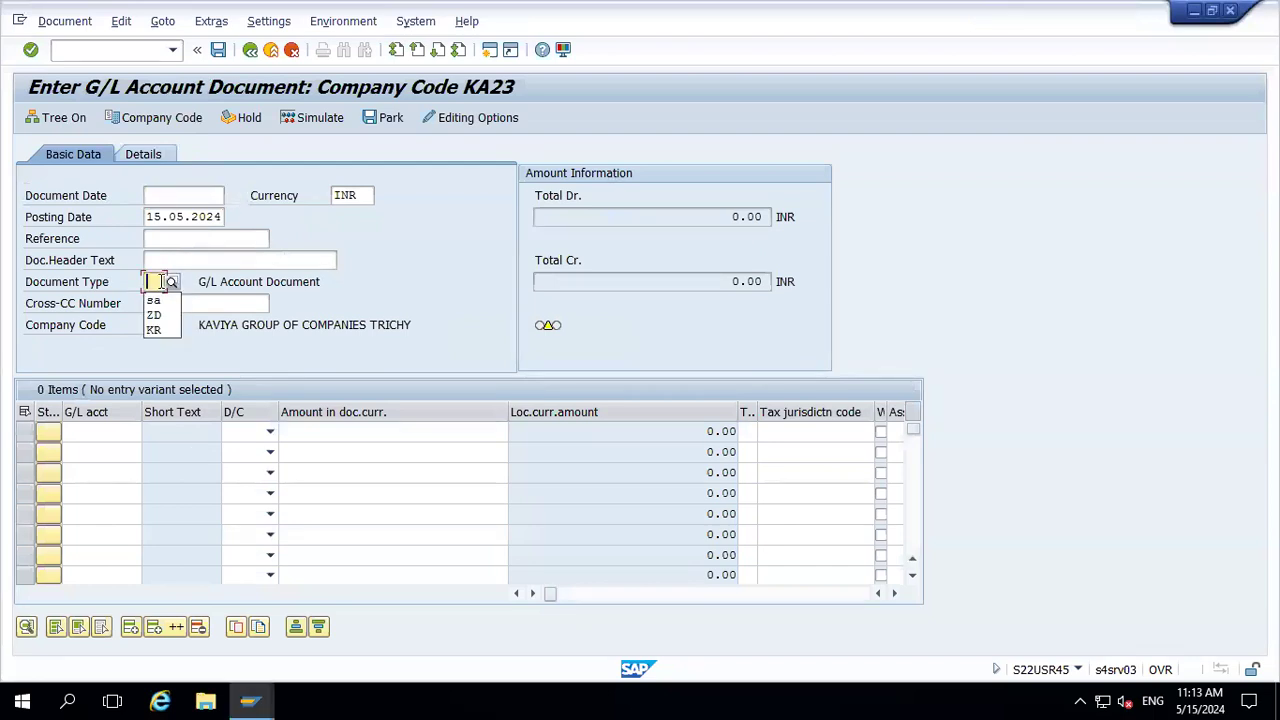
text(zf)
key(Return)
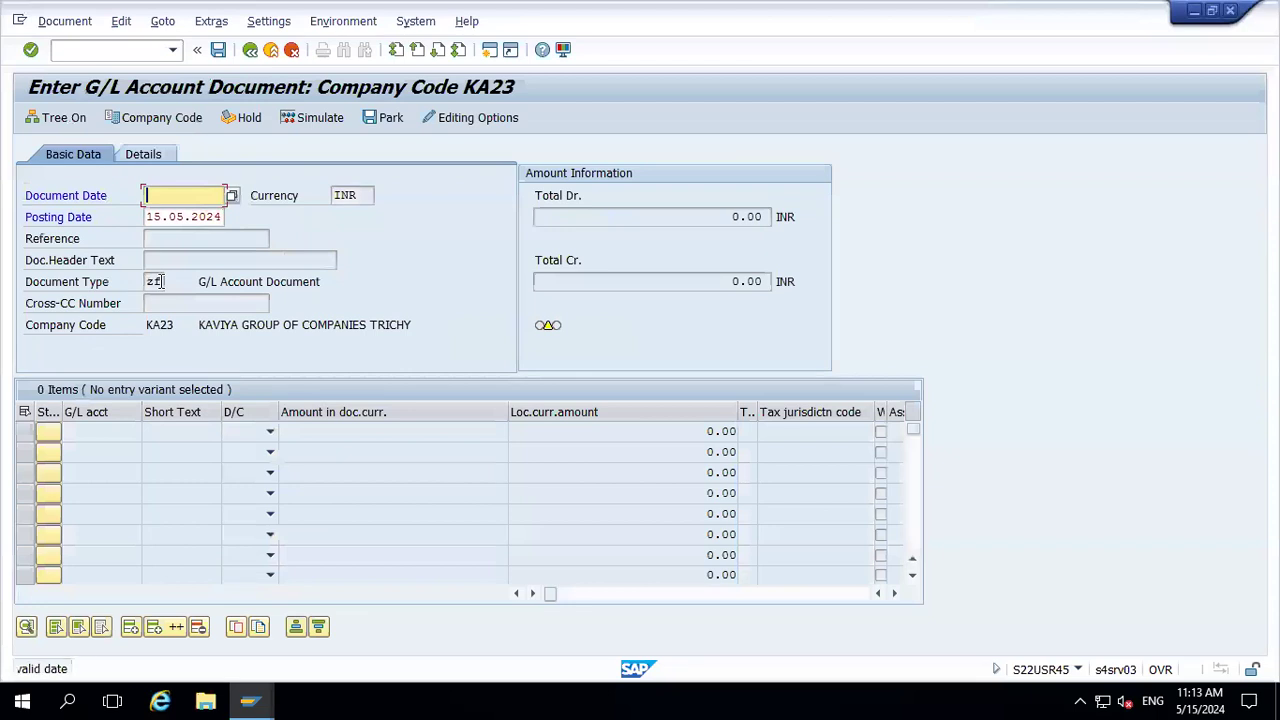
key(Tab)
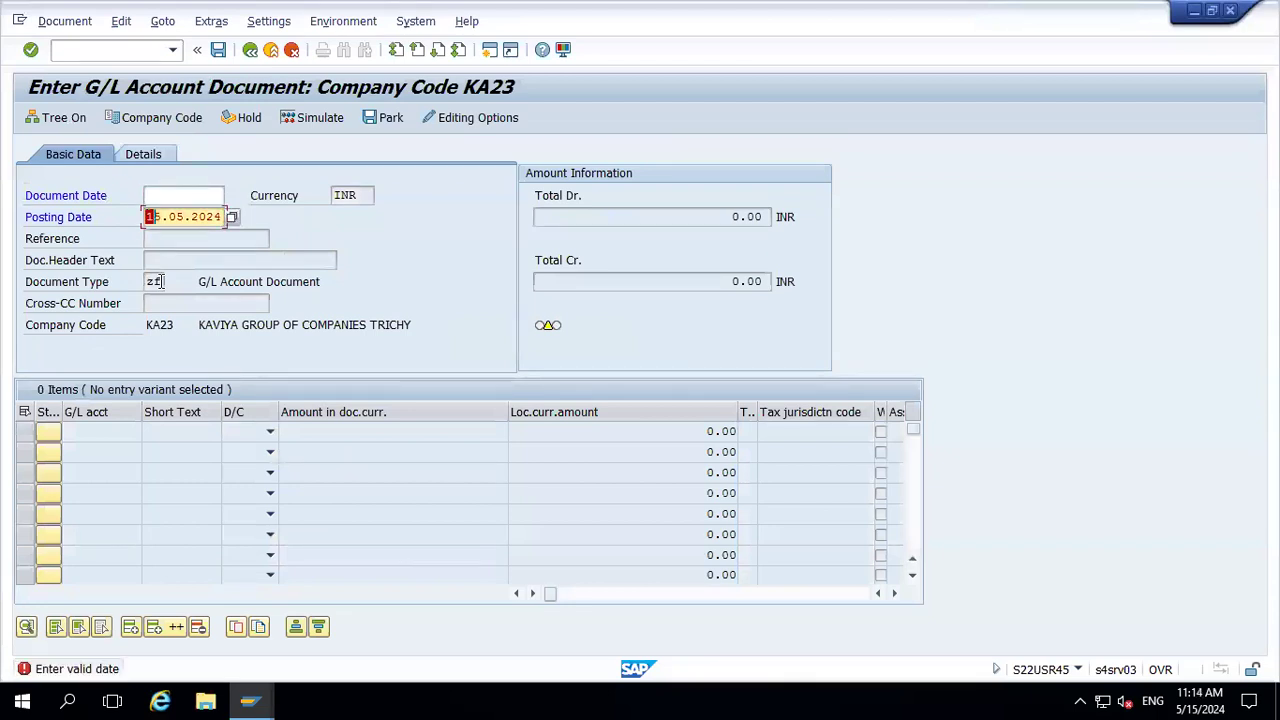
Step: Switch the G/L account document entry to company code TA40
click(160, 118)
key(Delete)
key(Delete)
key(Delete)
key(Delete)
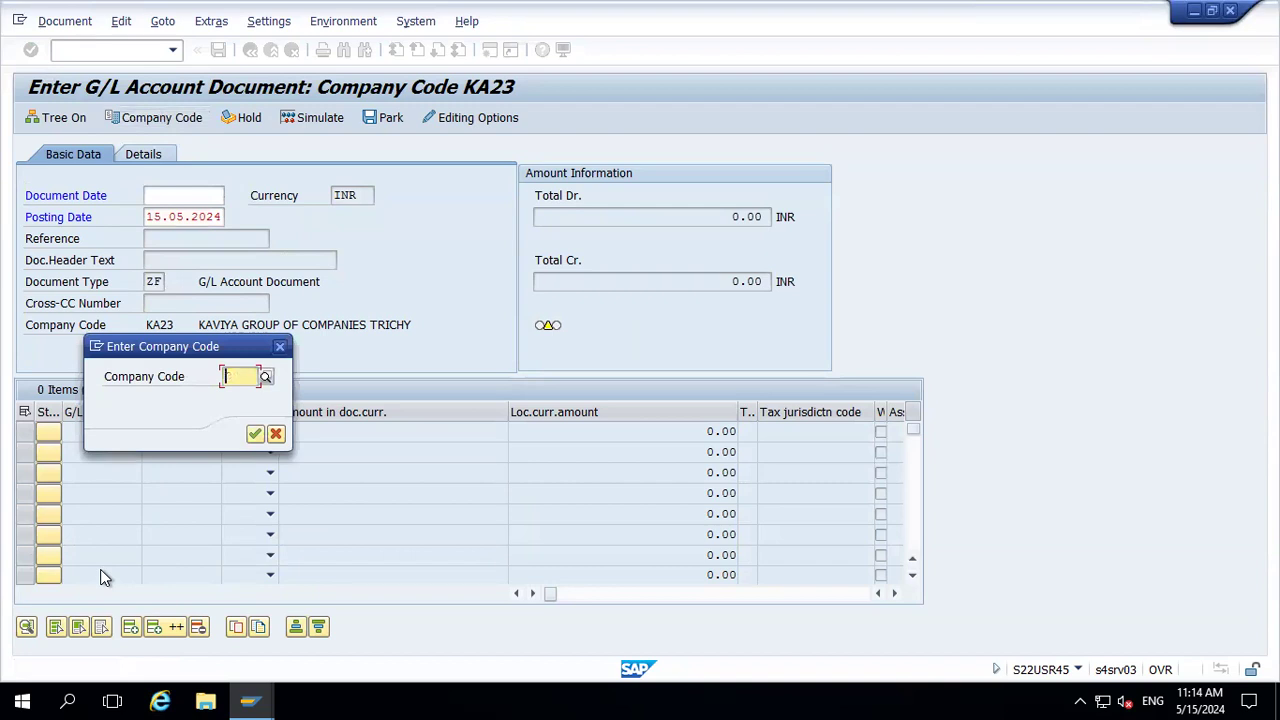
text(ta)
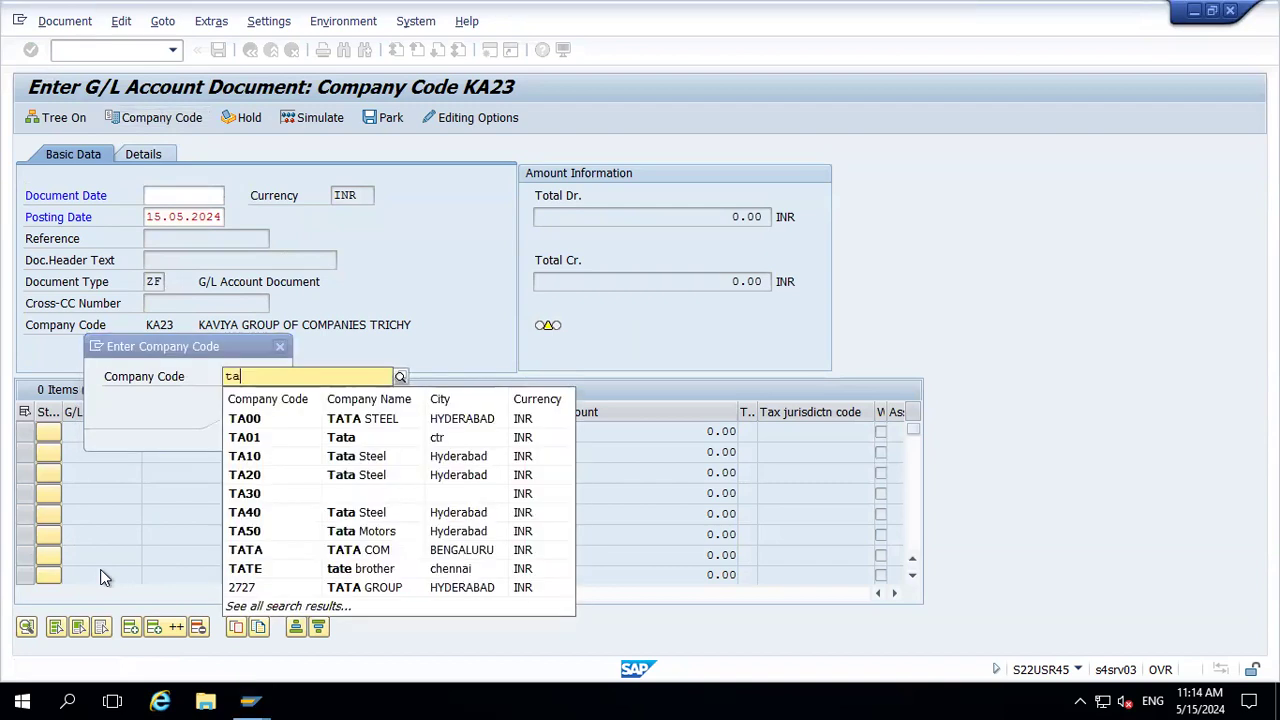
text(40)
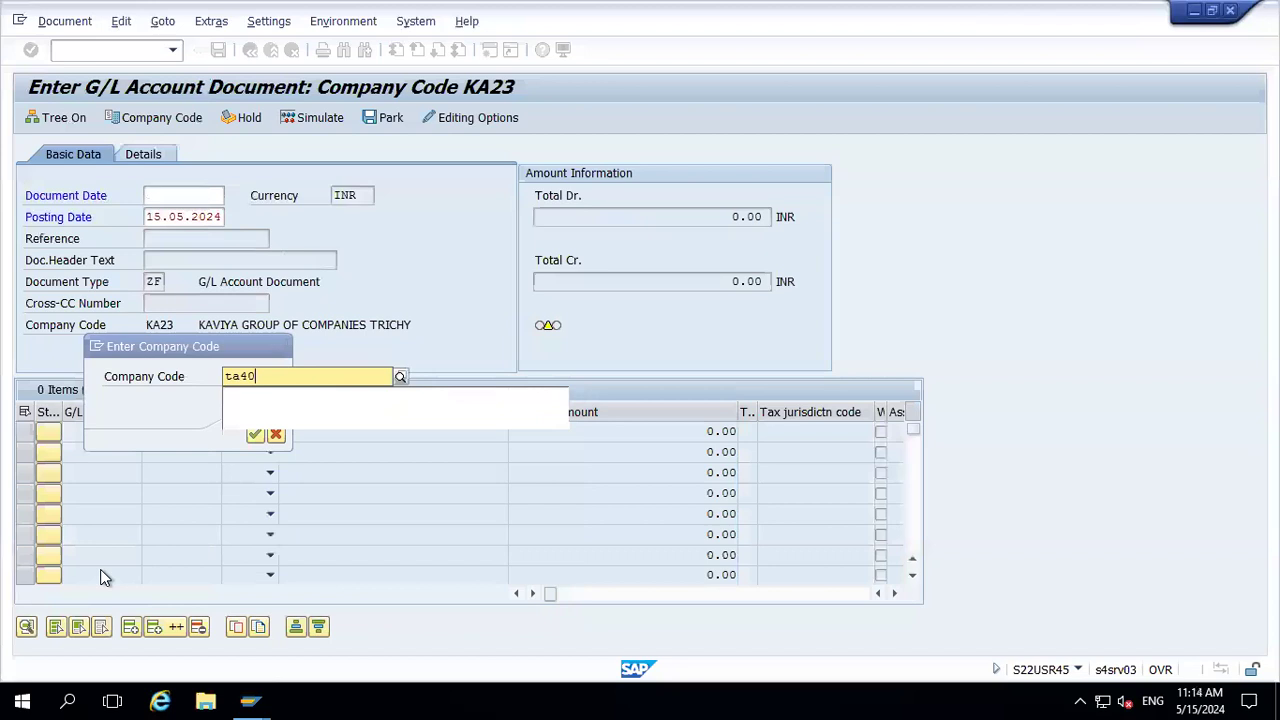
key(Return)
key(Return)
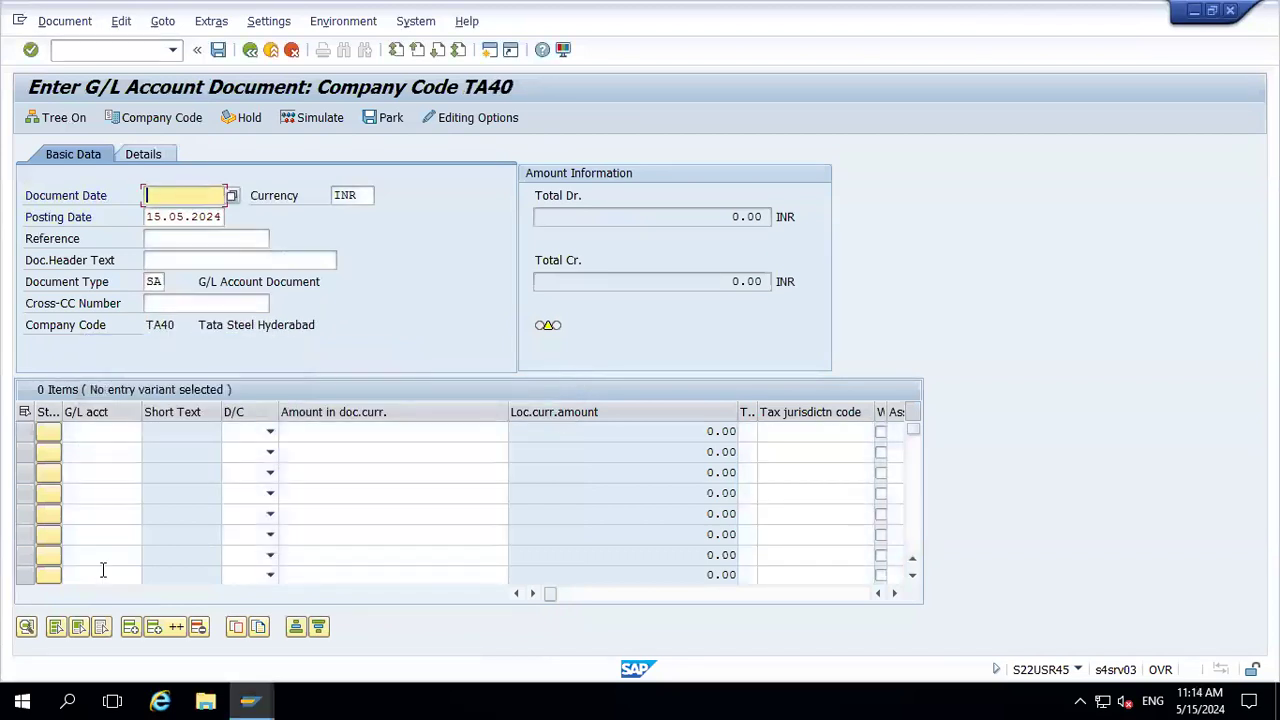
Step: Enter 15.05.2024 as the document date and try posting with document type ZF
key(Down)
key(Tab)
key(Tab)
key(Tab)
key(Tab)
key(Tab)
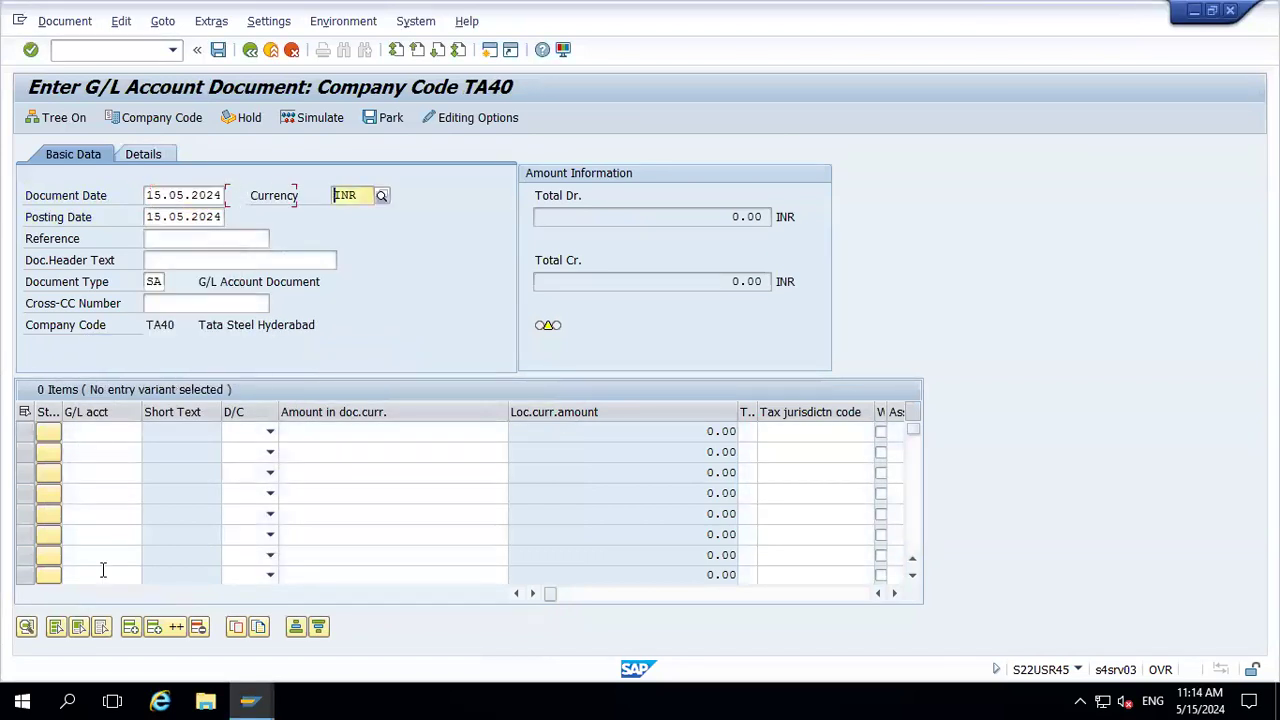
key(BackSpace)
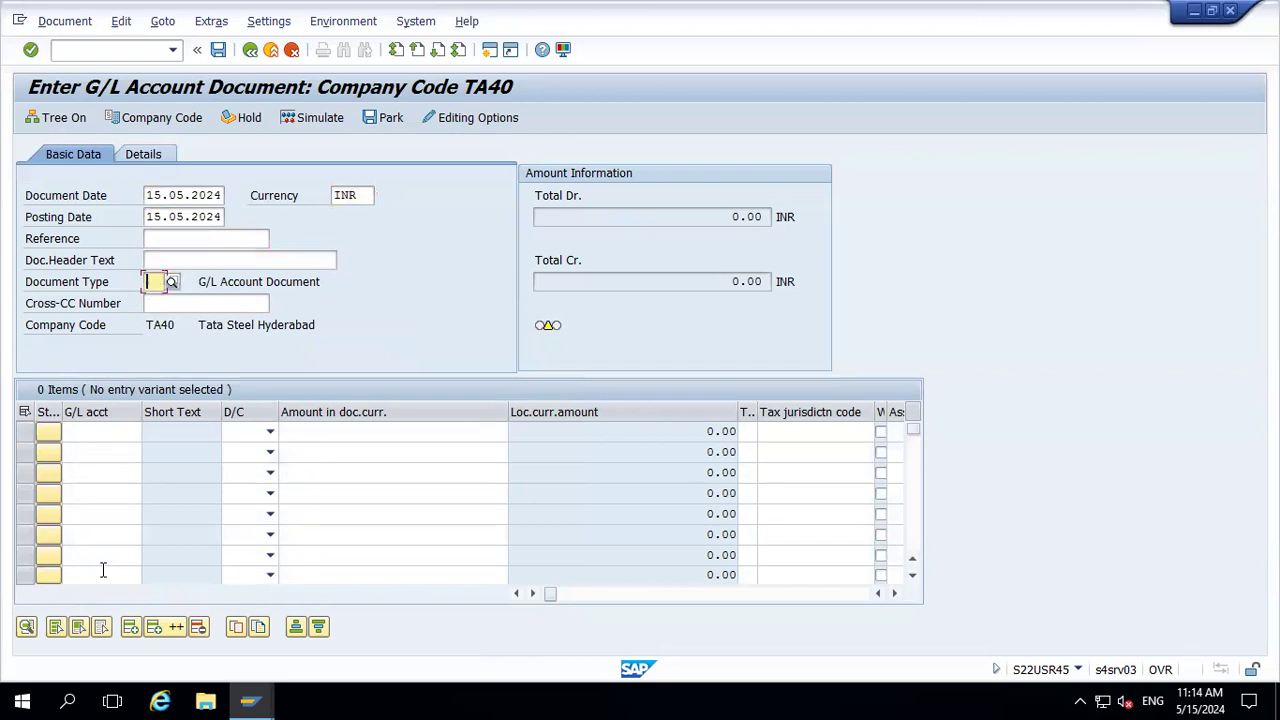
text(ZF)
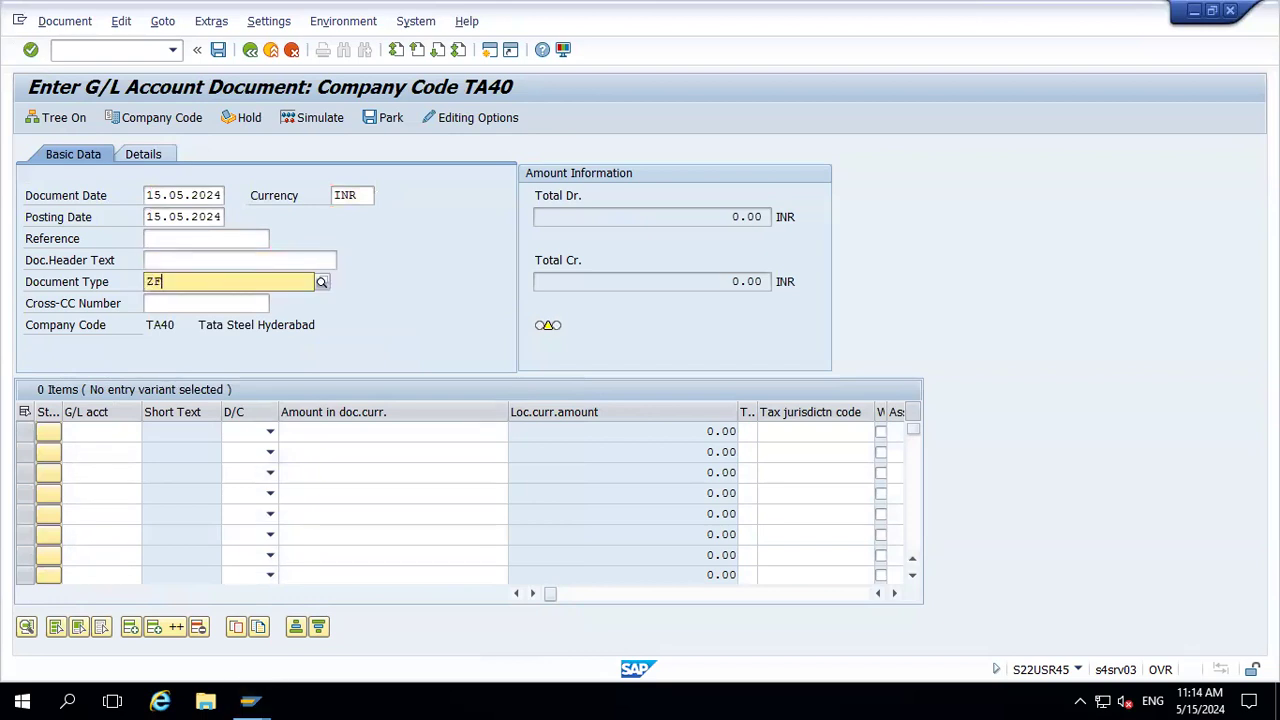
key(Return)
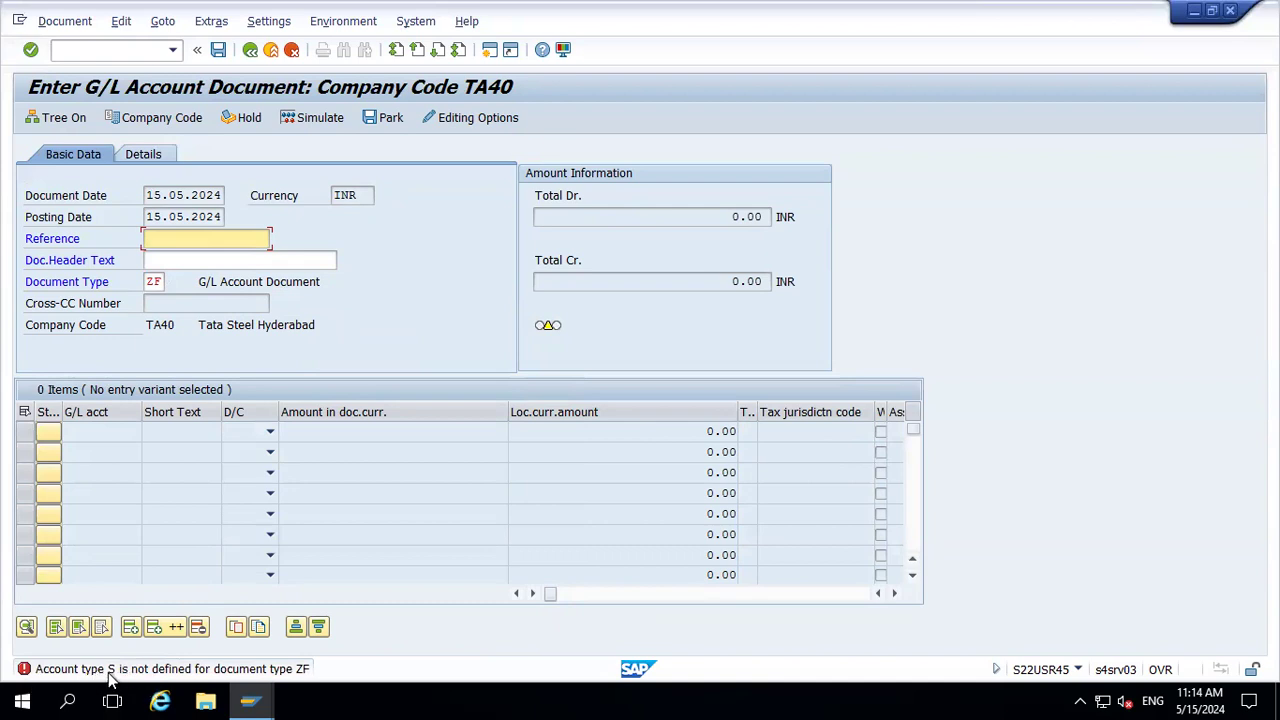
Step: Switch to the session with the ZF document type details, leave it and open transaction OBA7
key(alt+Tab)
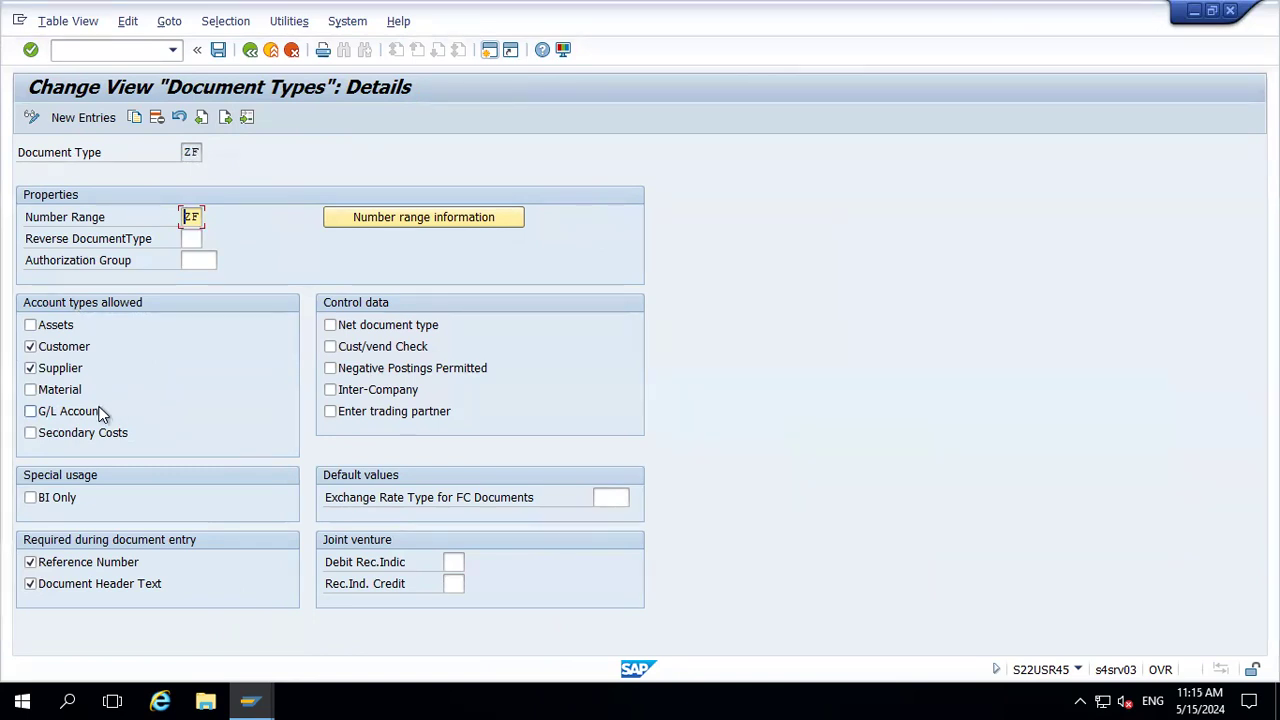
click(272, 50)
text(O)
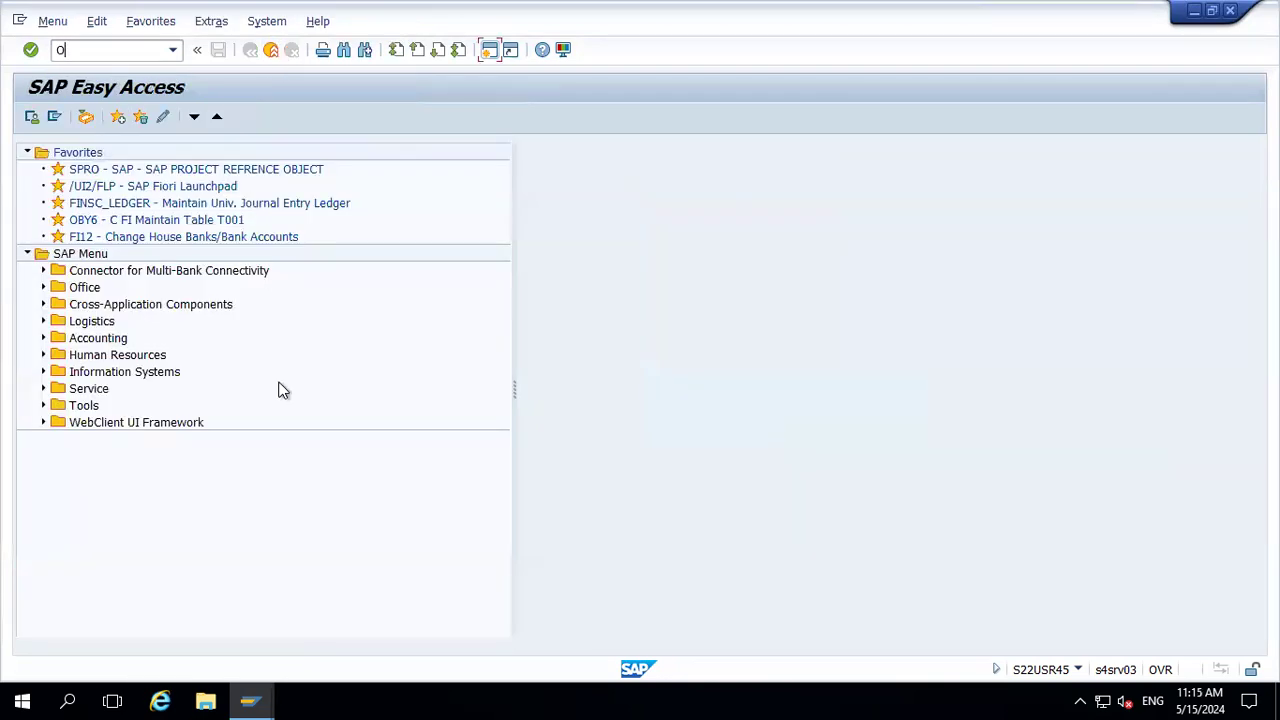
text(BA7)
key(Return)
Step: Locate document type KR (Vendor Invoice) and examine the account types allowed in its details
click(192, 631)
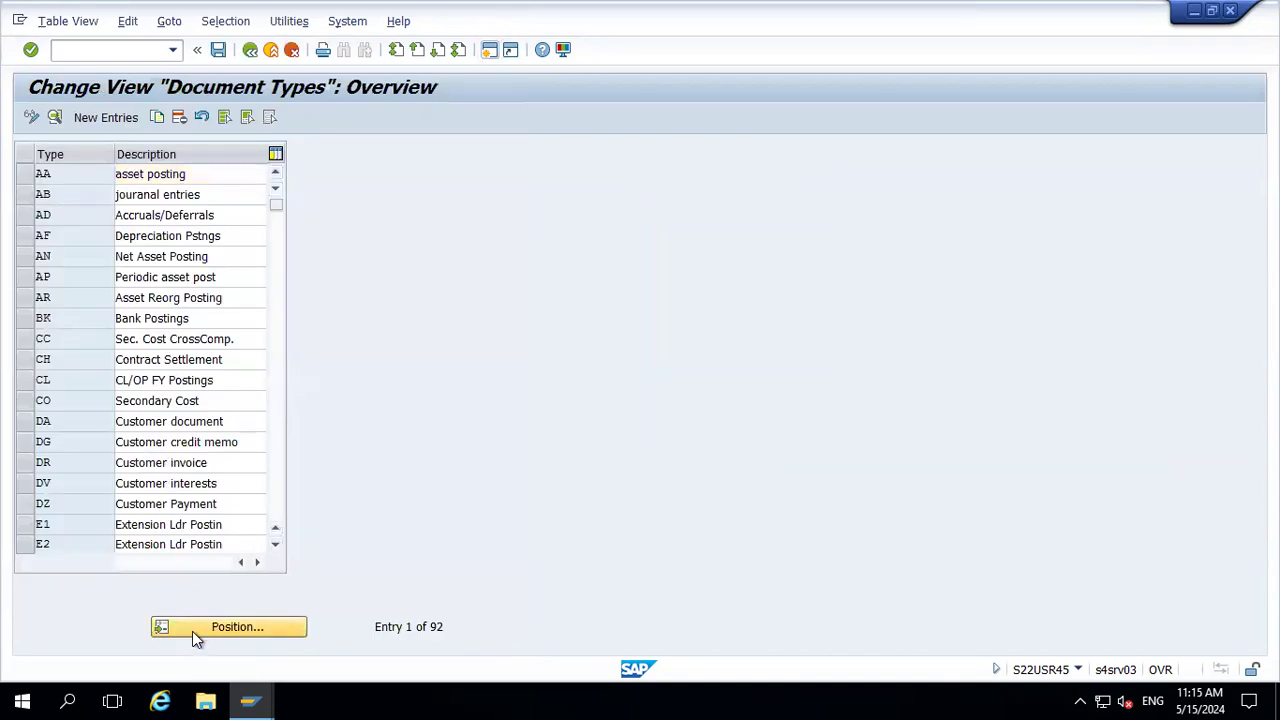
text(ENDOR)
key(Return)
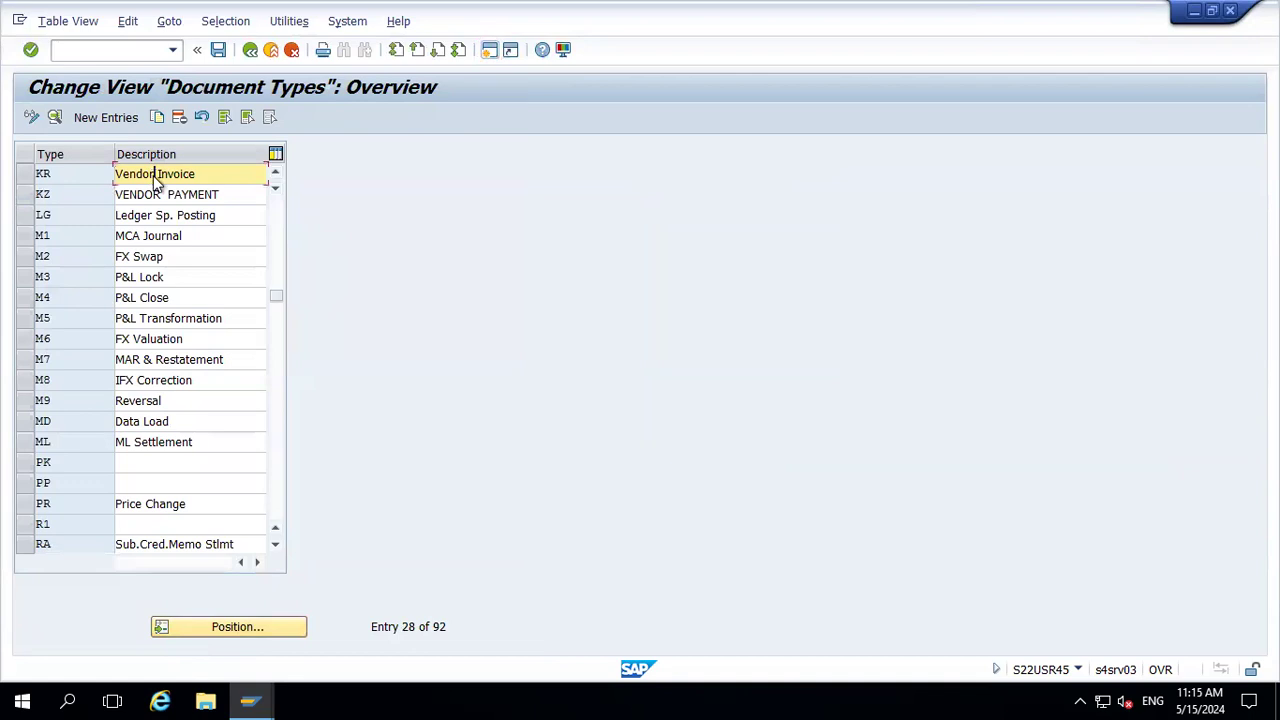
double_click(153, 175)
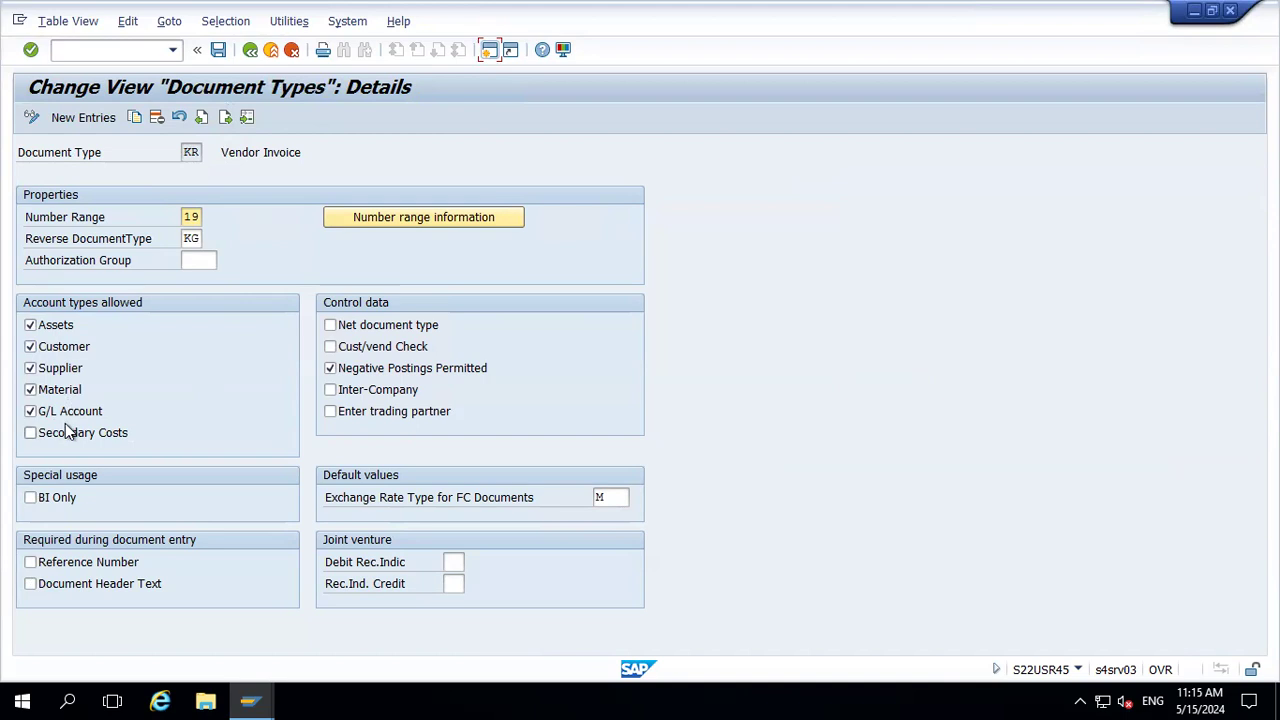
click(250, 50)
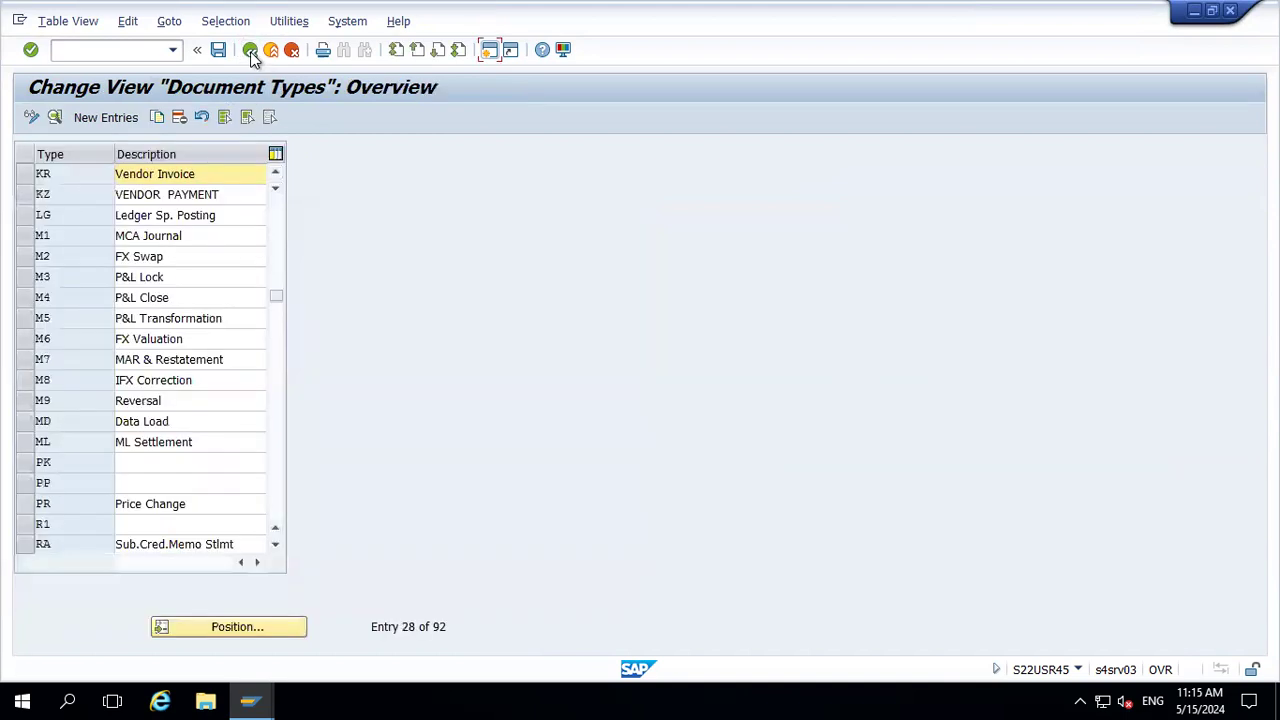
Step: Locate document type SA (G/L Account Document) and examine the account types allowed in its details
click(222, 627)
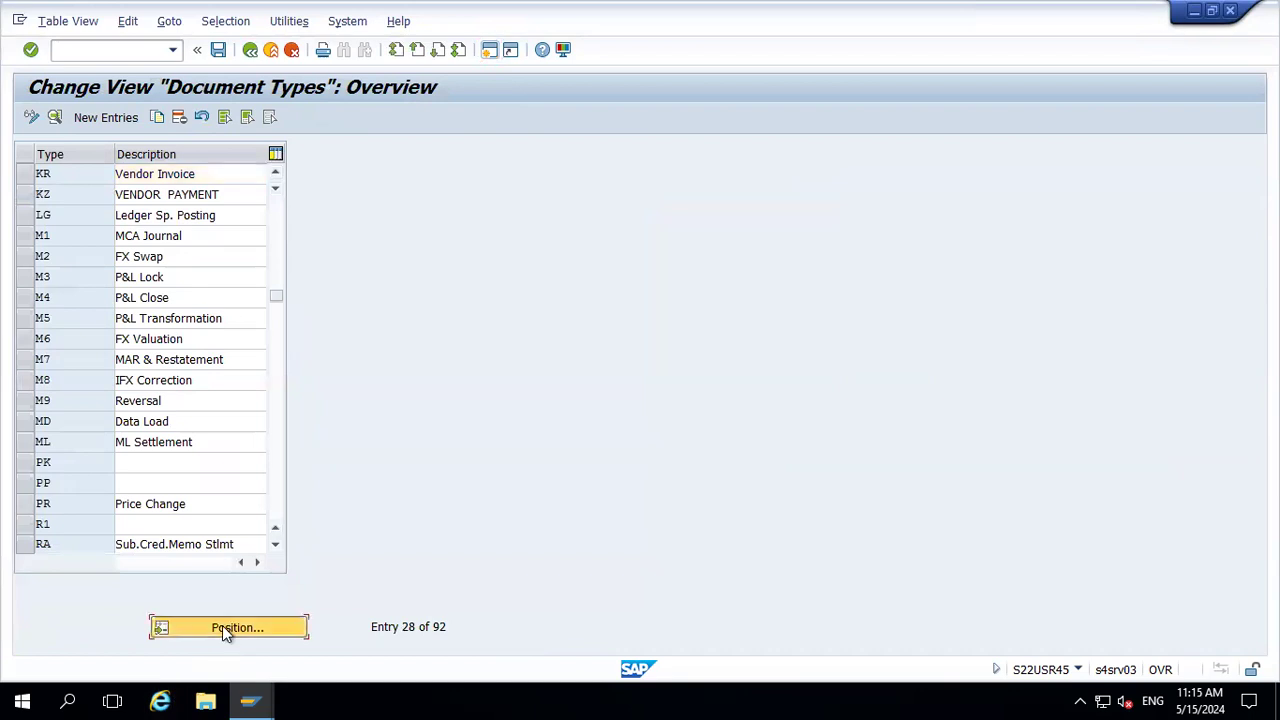
text(SA)
key(Return)
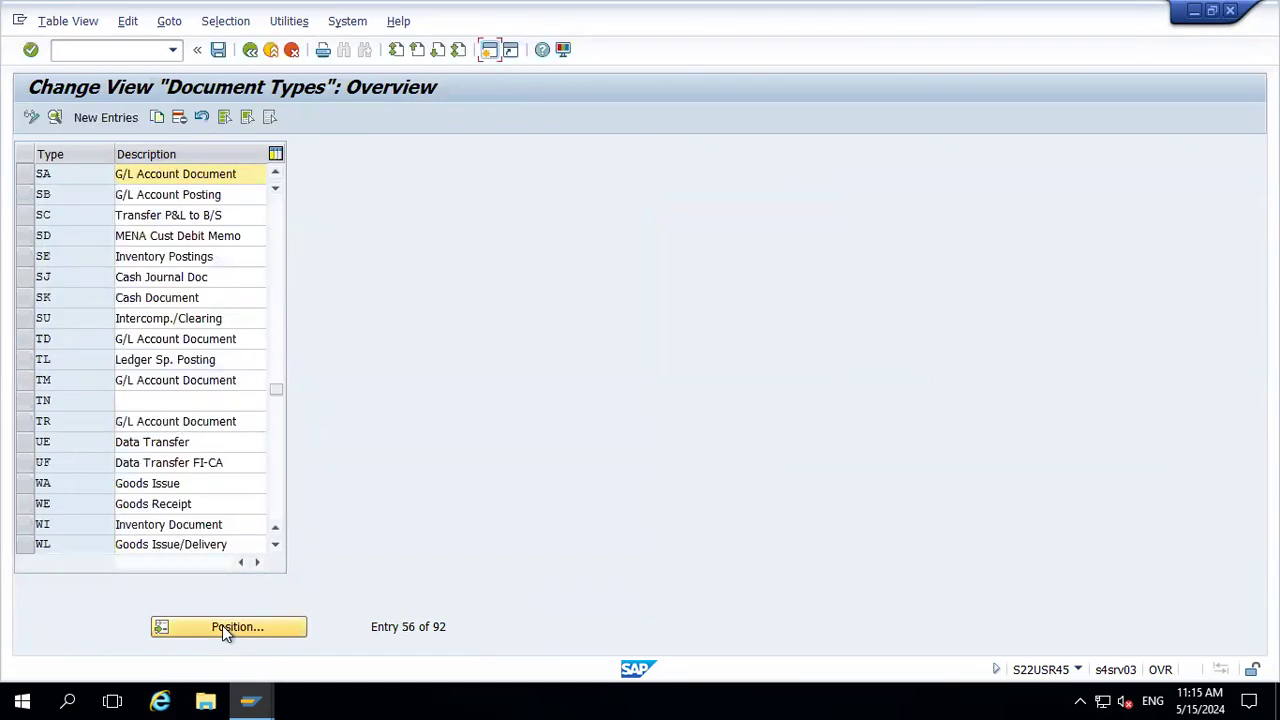
double_click(200, 175)
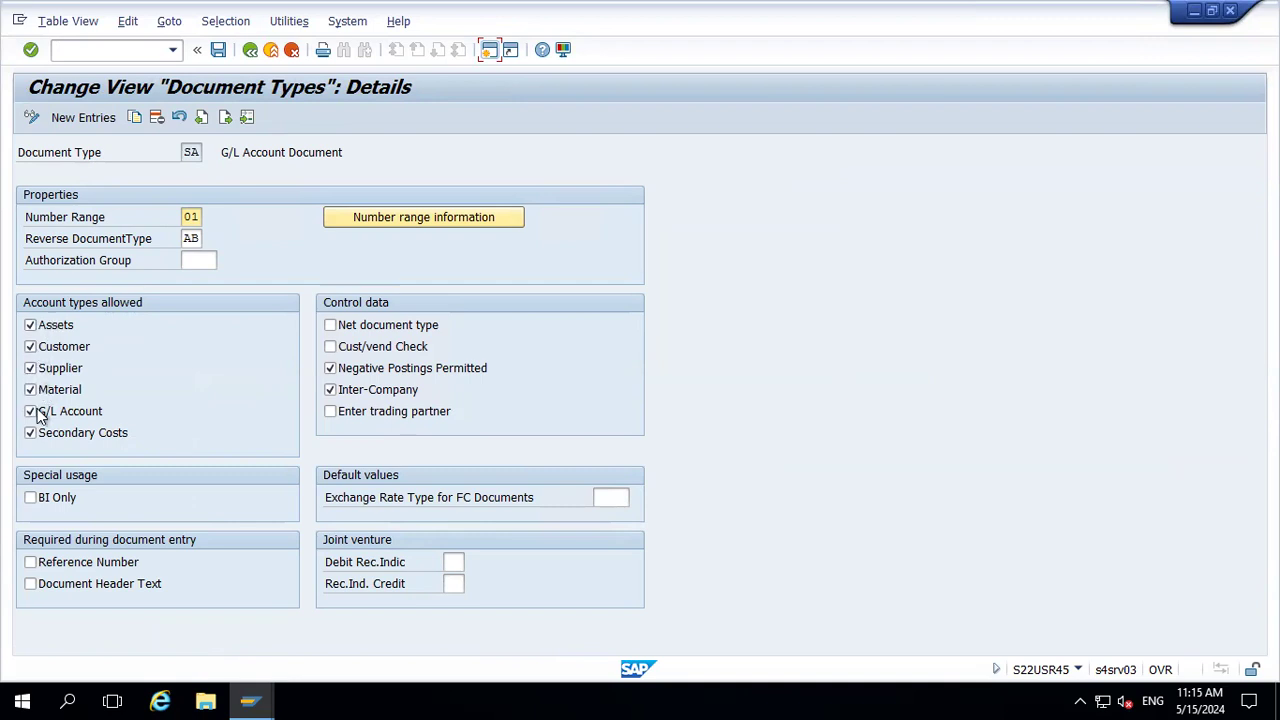
click(250, 55)
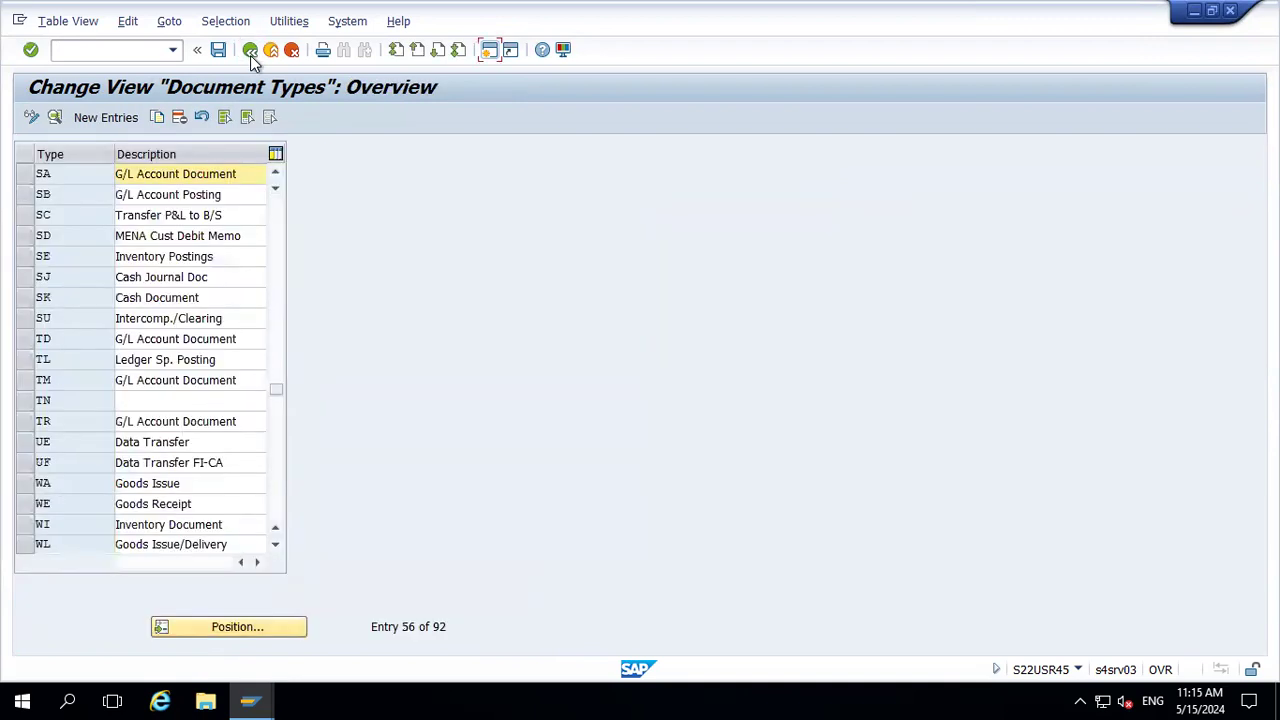
Step: Locate document type DR (Customer invoice), examine its details, and exit the document types view
click(222, 629)
text(DR)
key(Return)
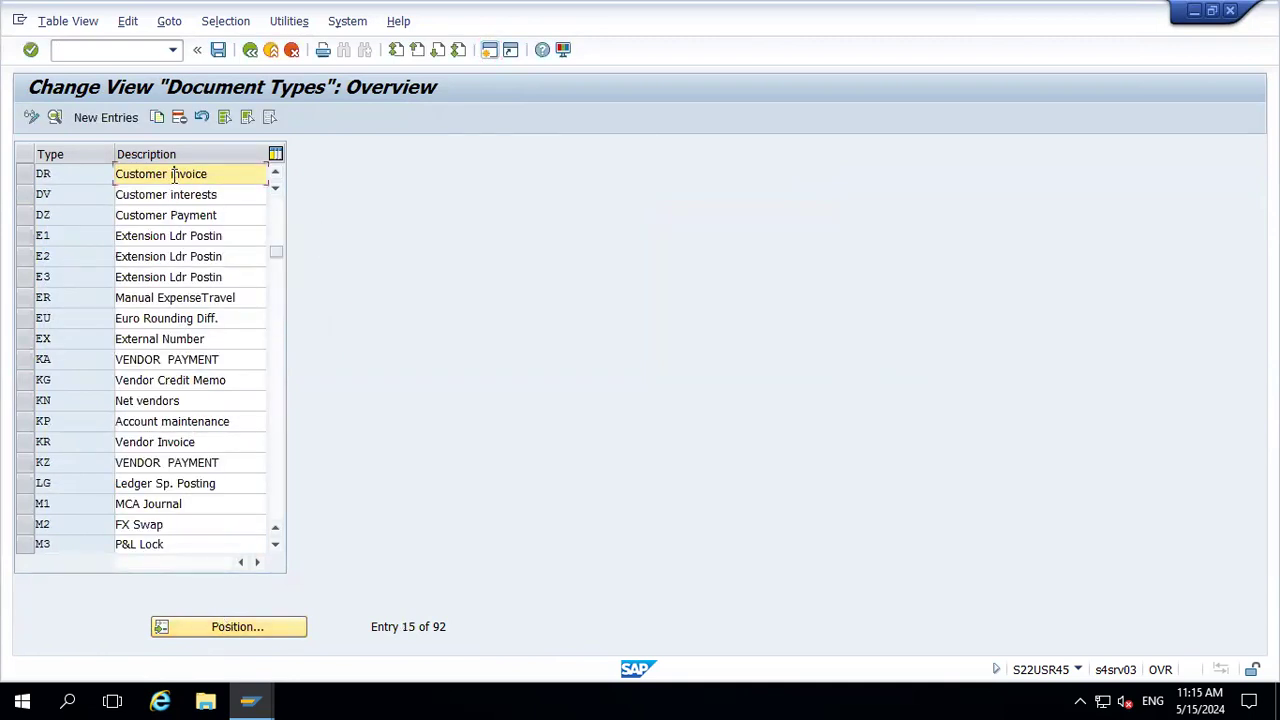
double_click(173, 175)
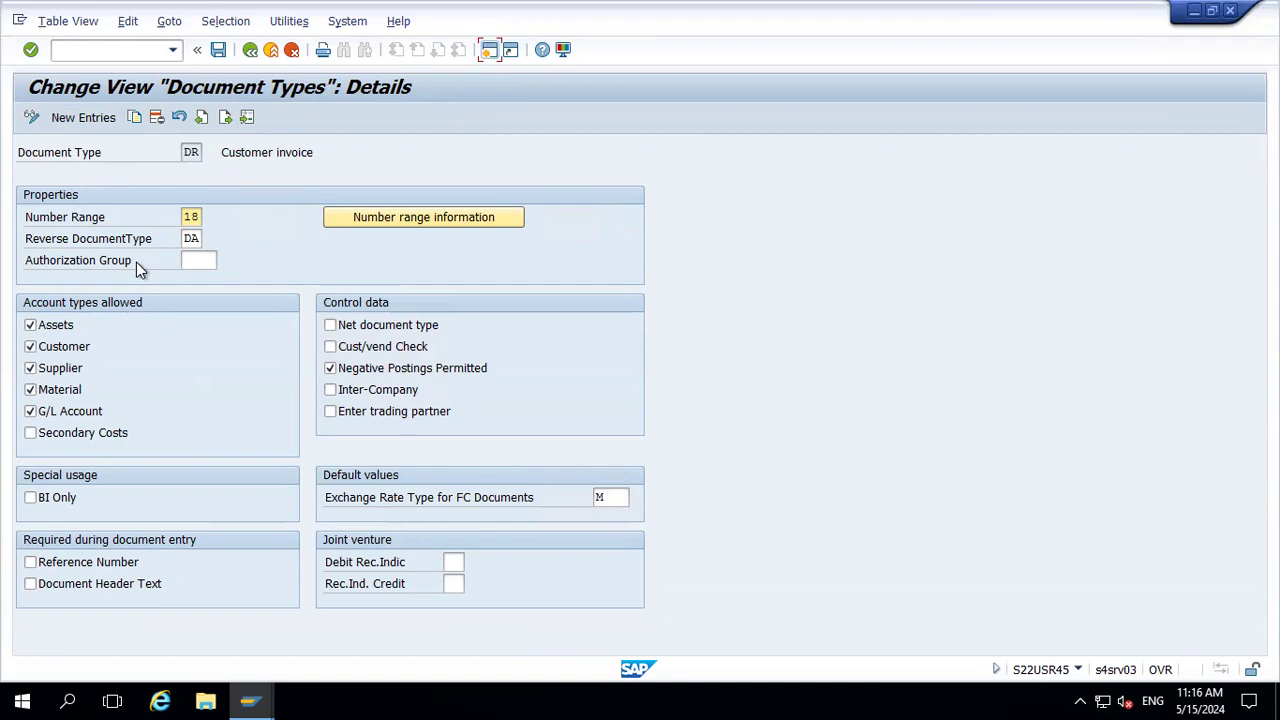
click(269, 52)
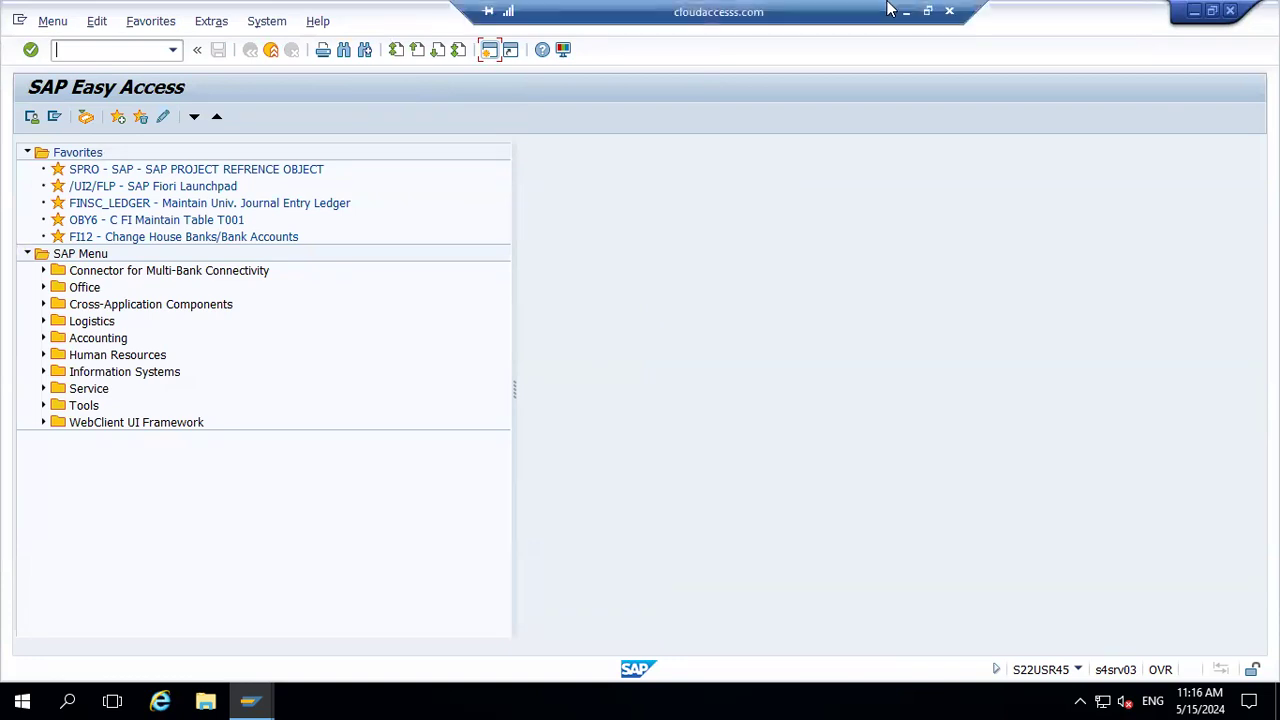
Step: Switch to the Excel notes and enter point 1 in G5 with "It helps to generate the document number" in H5
click(906, 11)
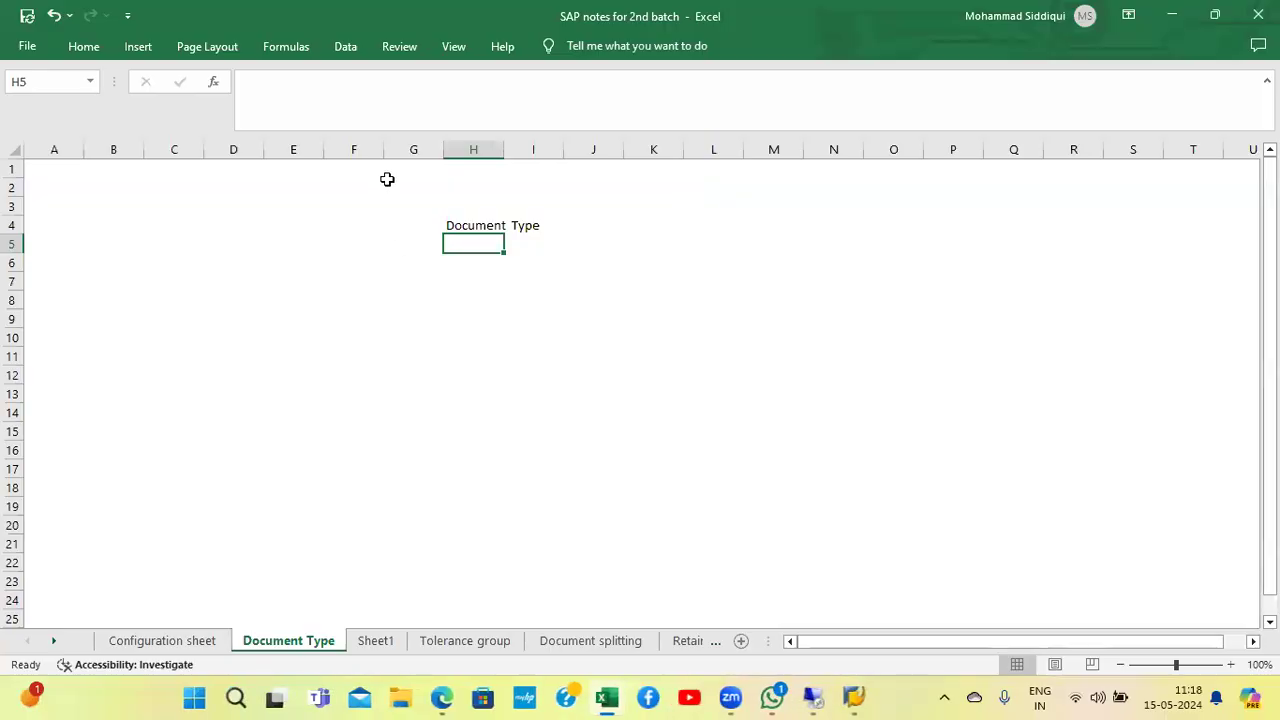
click(400, 243)
text(1)
key(Tab)
text(It)
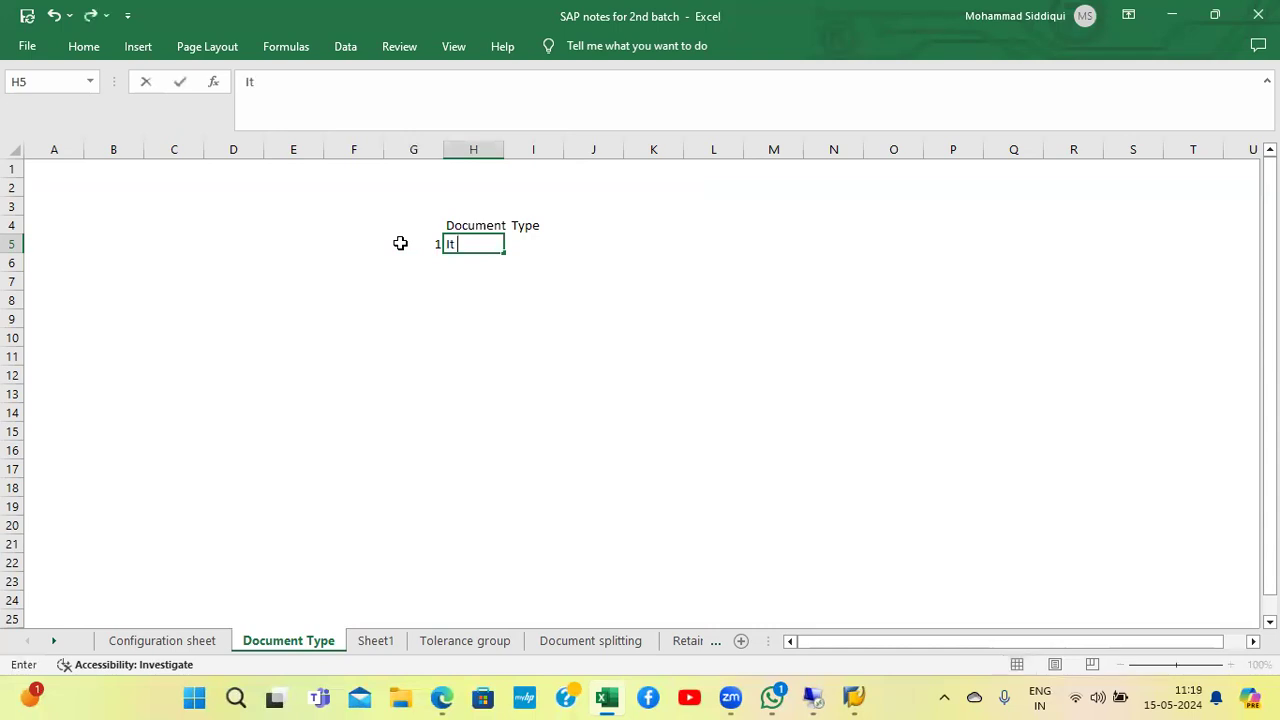
text( helps to g)
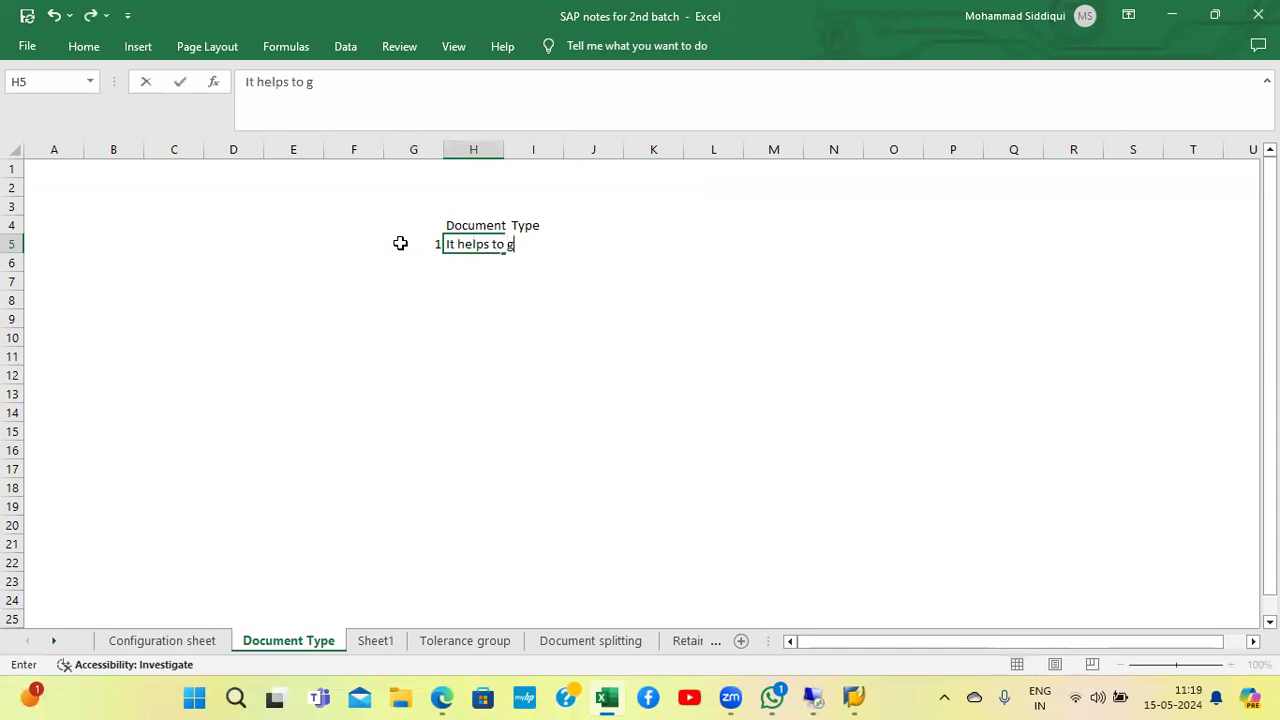
text(enerate the )
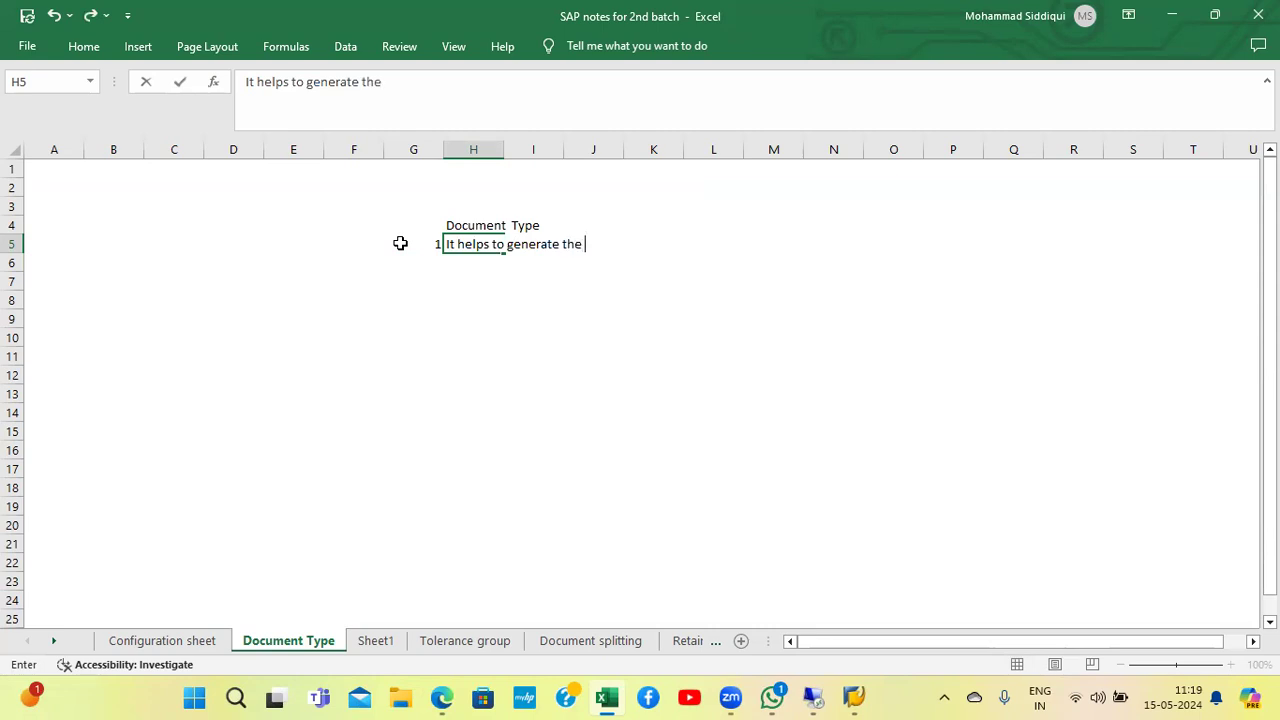
text(document)
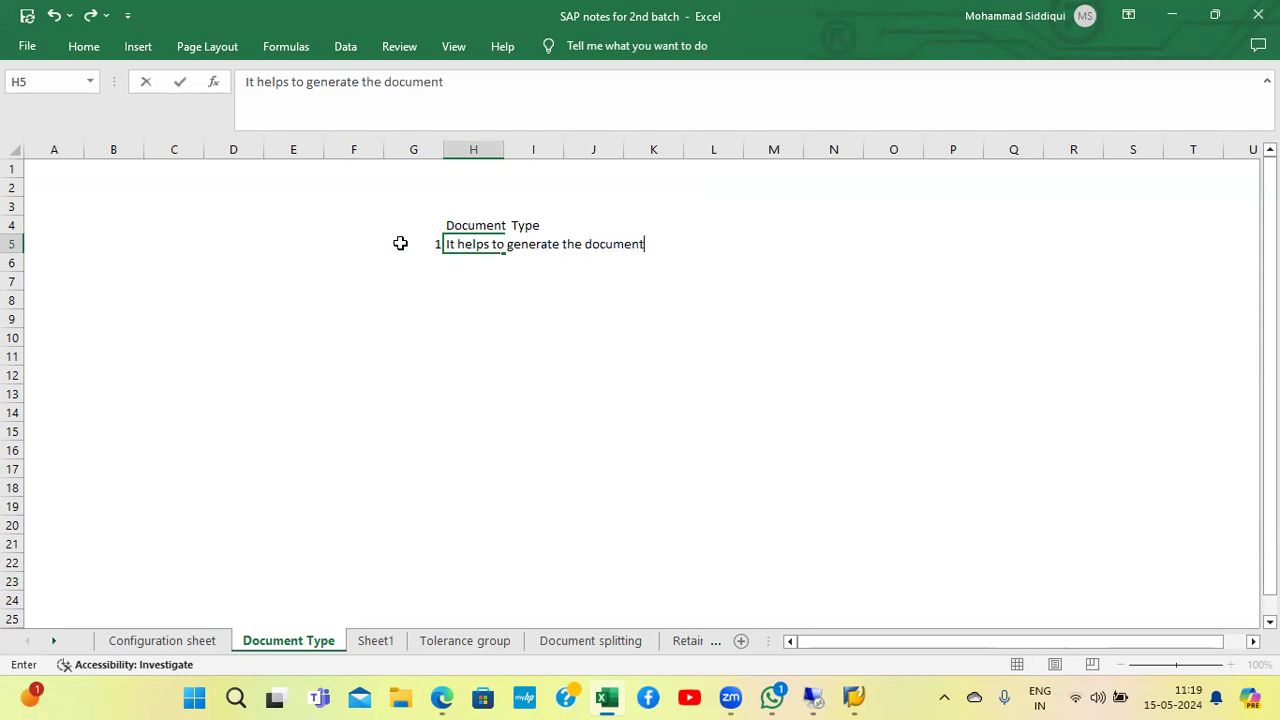
text( number)
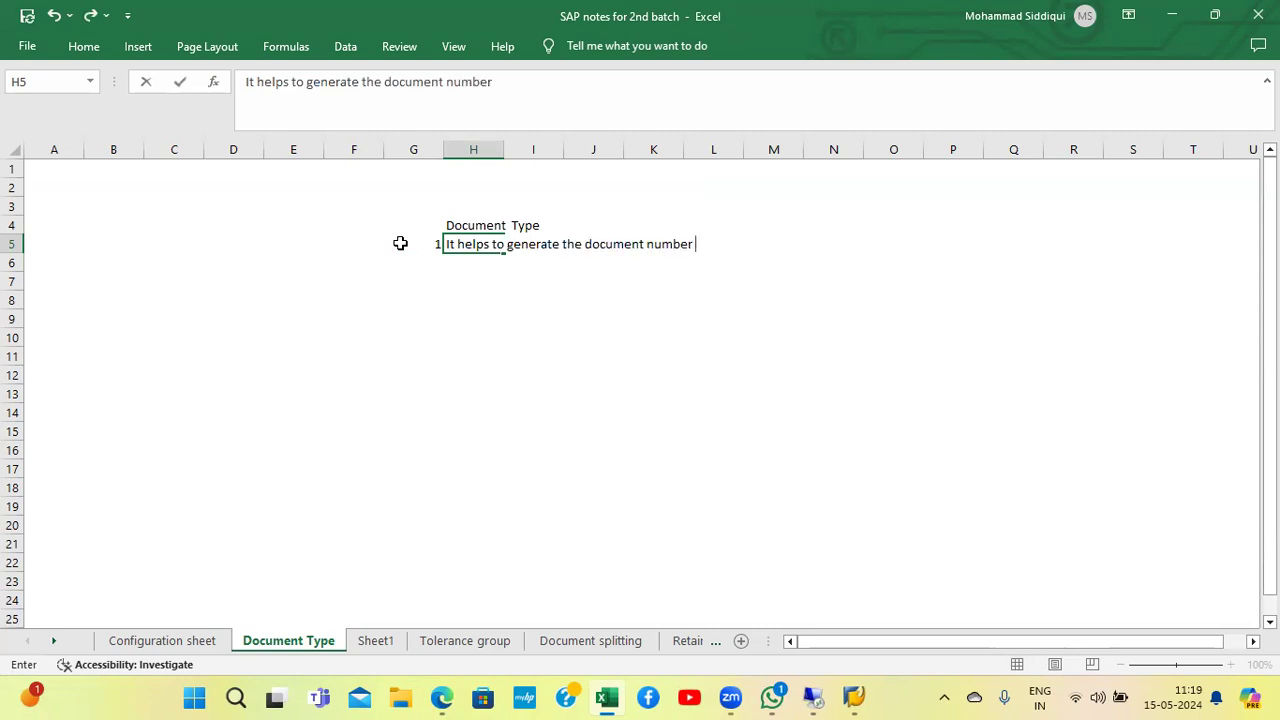
key(Return)
Step: Enter point 2 in G6 with "it allows account type to be posted" in H6
text(2)
key(Tab)
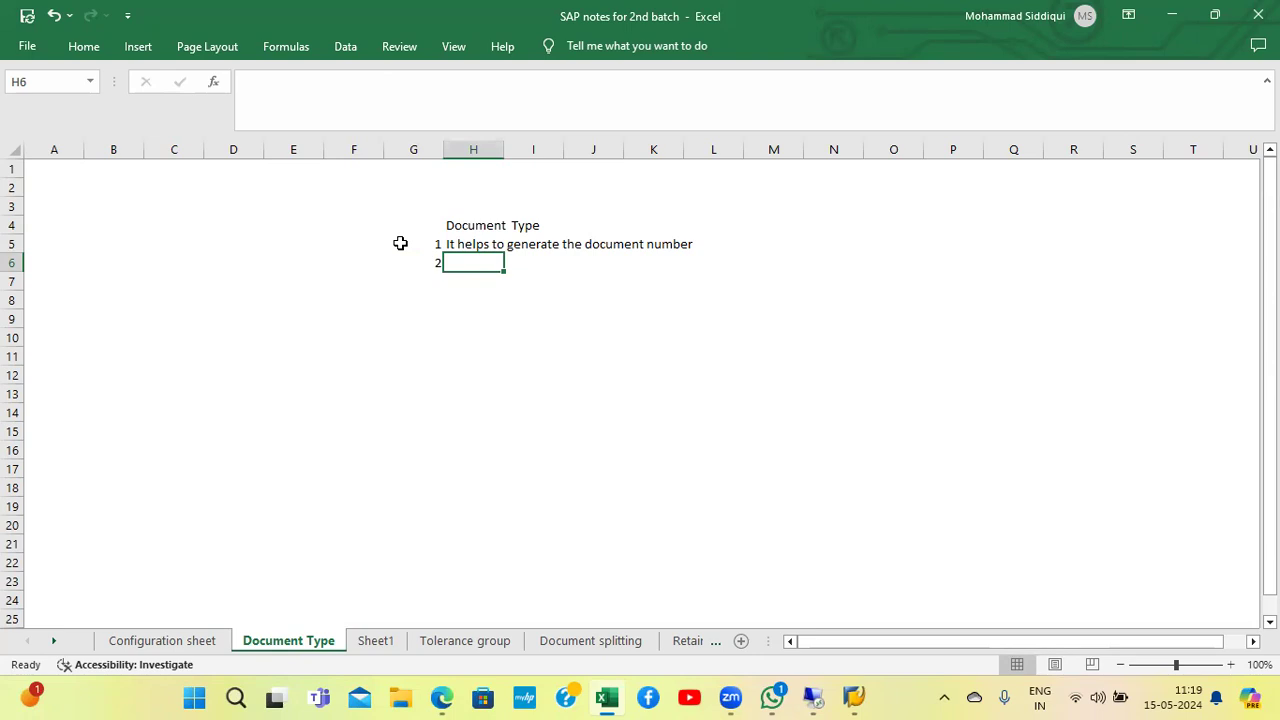
text(it )
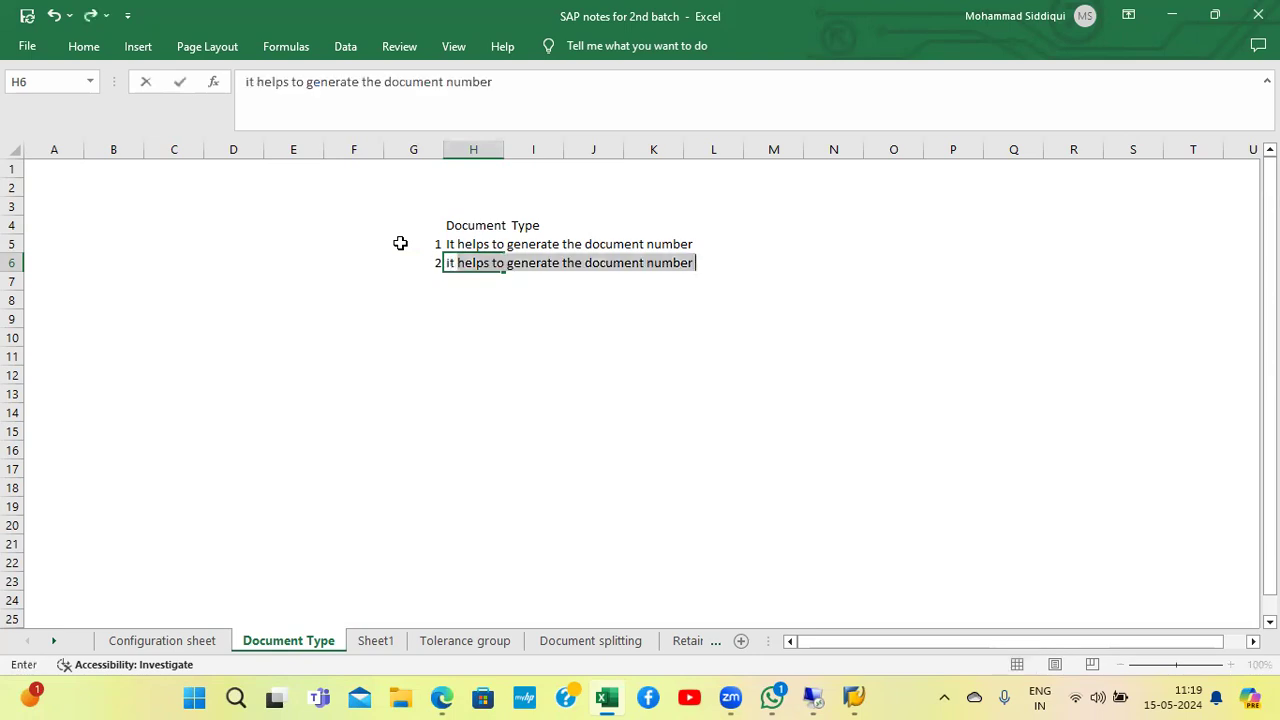
text(allow)
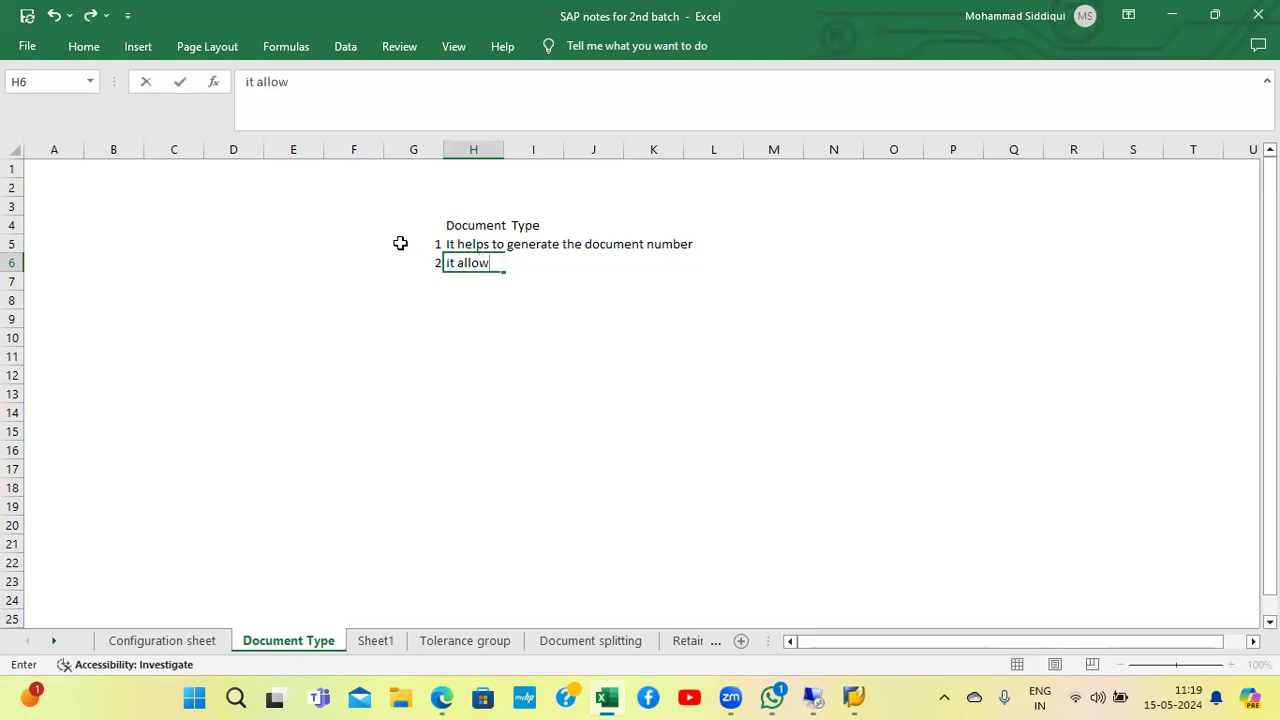
text(s account ty)
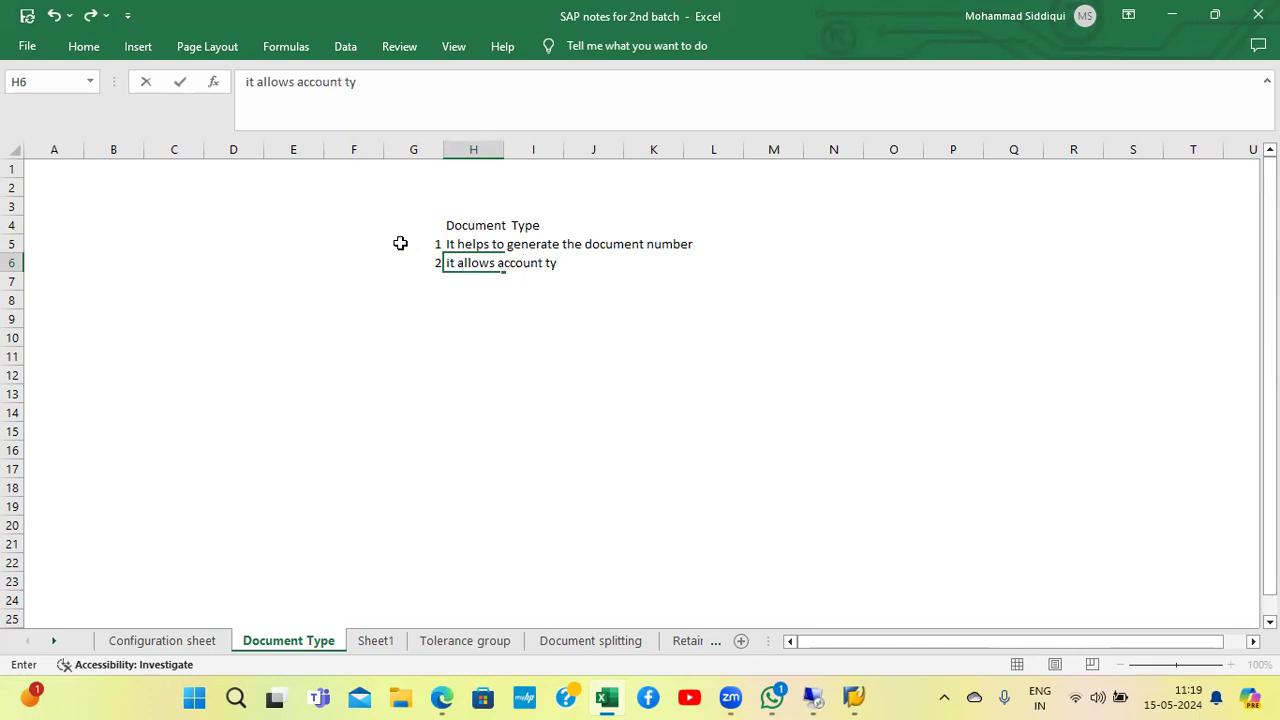
text(pe to be posted)
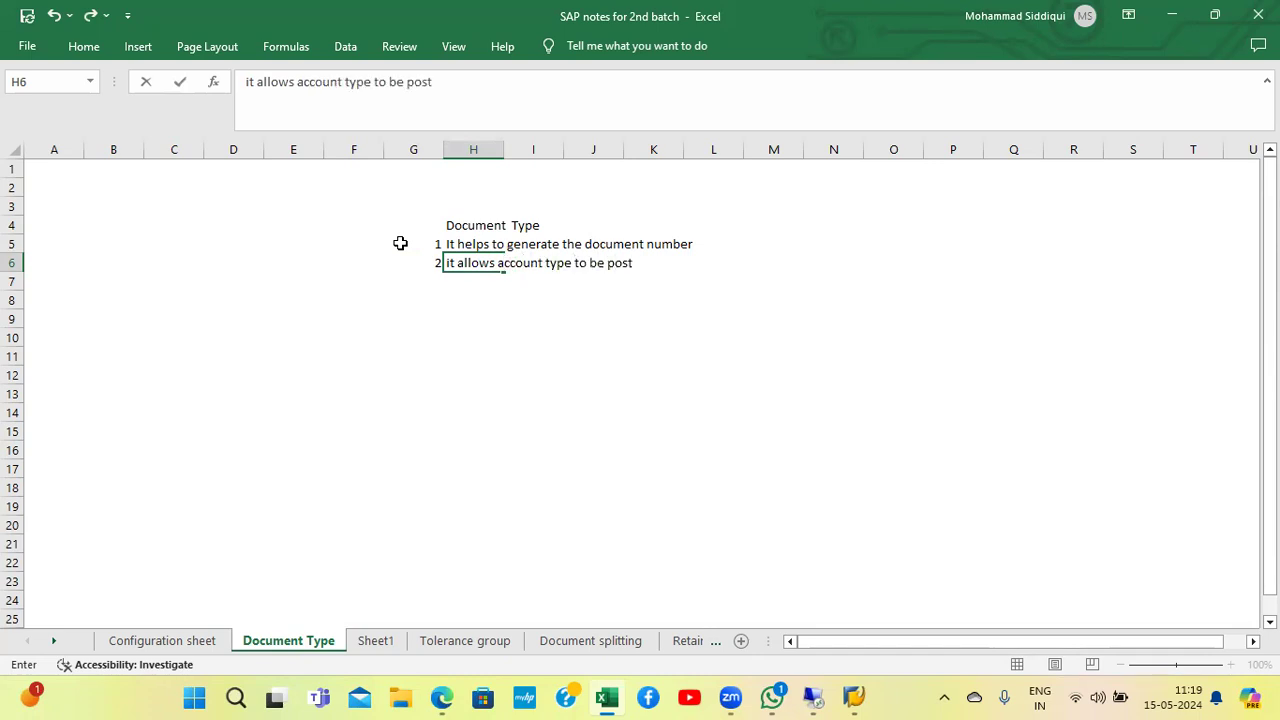
key(Return)
Step: Switch to SAP, start transaction OBA7, and open the details of document type ZF
key(alt+Tab)
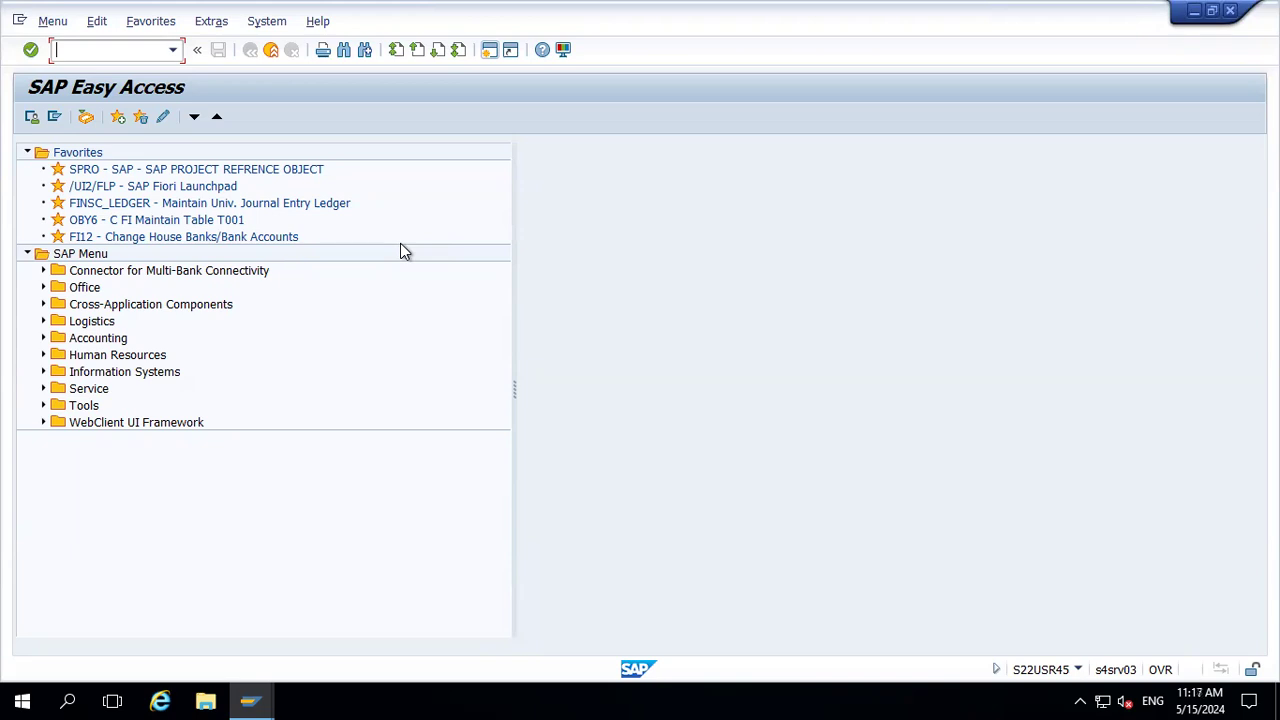
text(oba7)
key(Return)
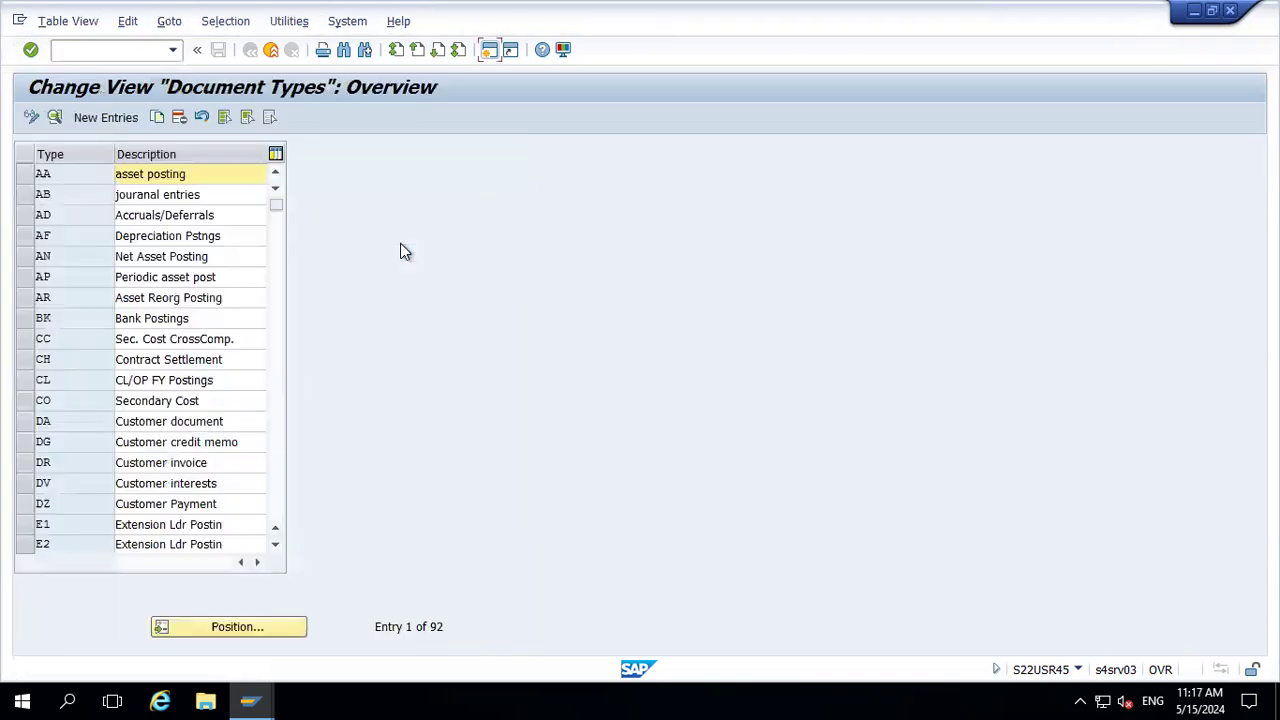
click(213, 626)
text(z)
key(Return)
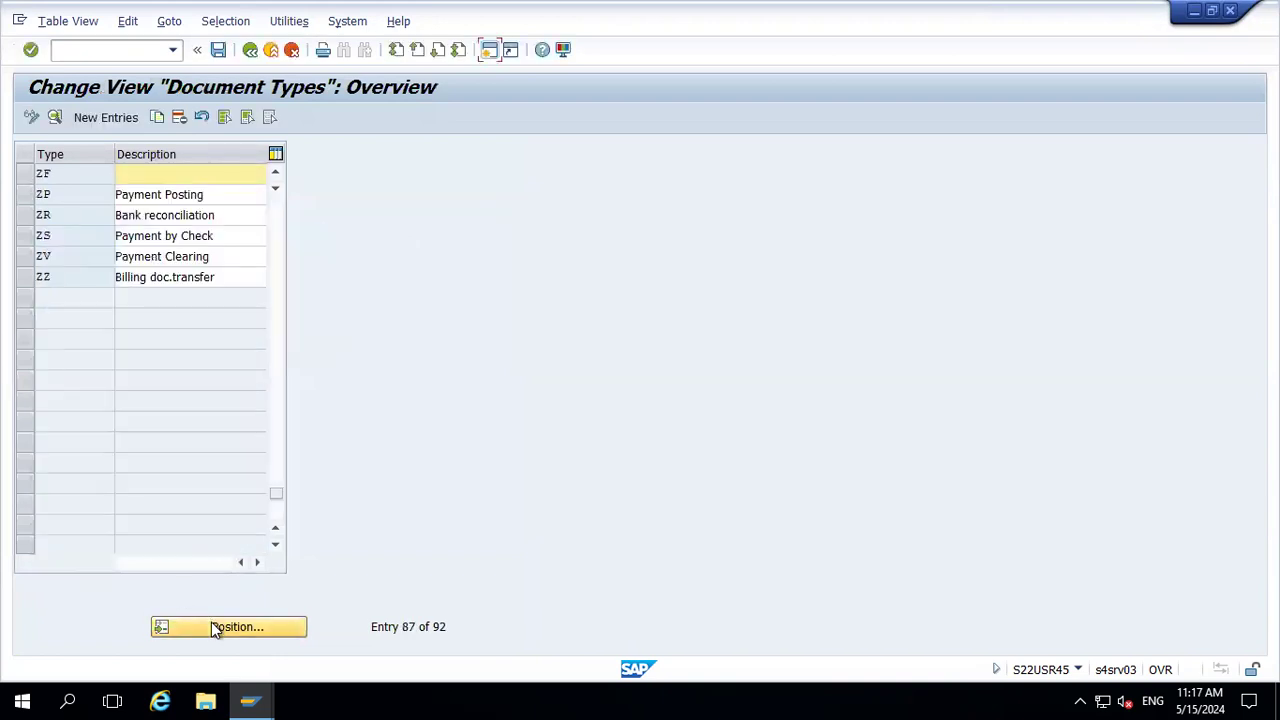
double_click(157, 173)
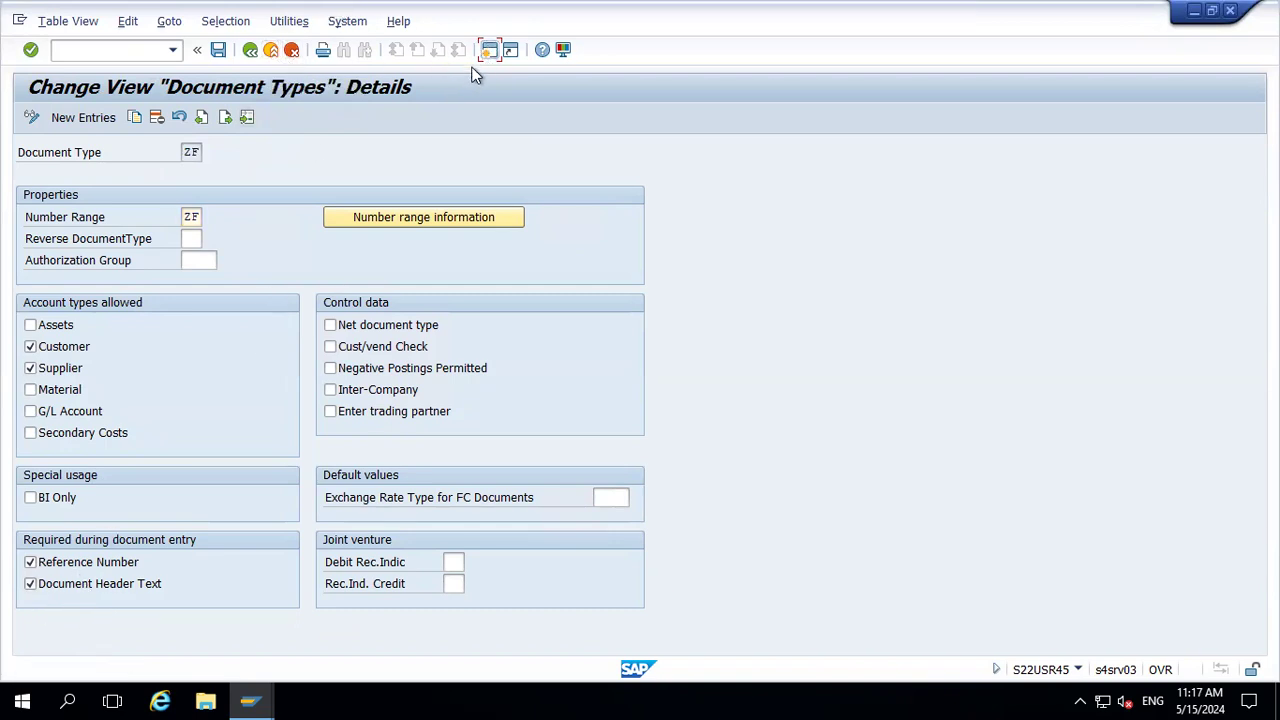
Step: Start an F-02 posting in a new session with document date 15.05.2024 and document type ZF
text(f-02)
key(Return)
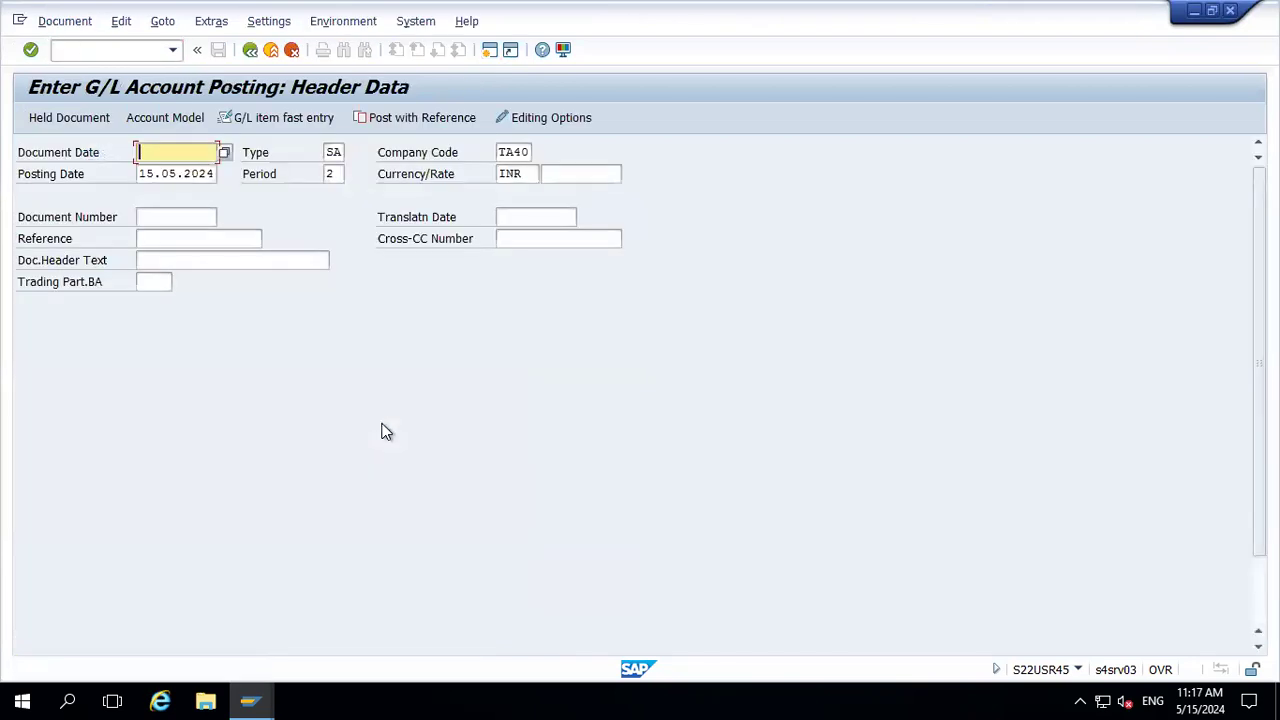
key(Tab)
key(ctrl+c)
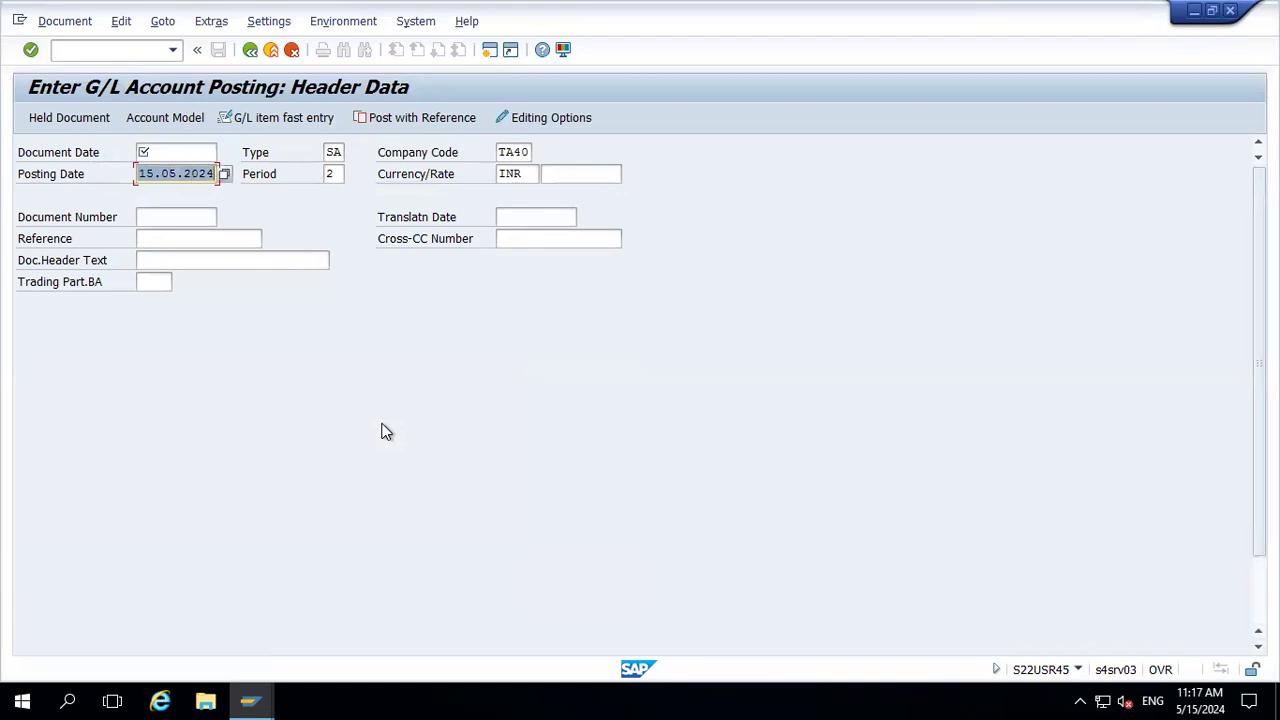
key(shift+Tab)
key(ctrl+v)
key(Tab)
key(Delete)
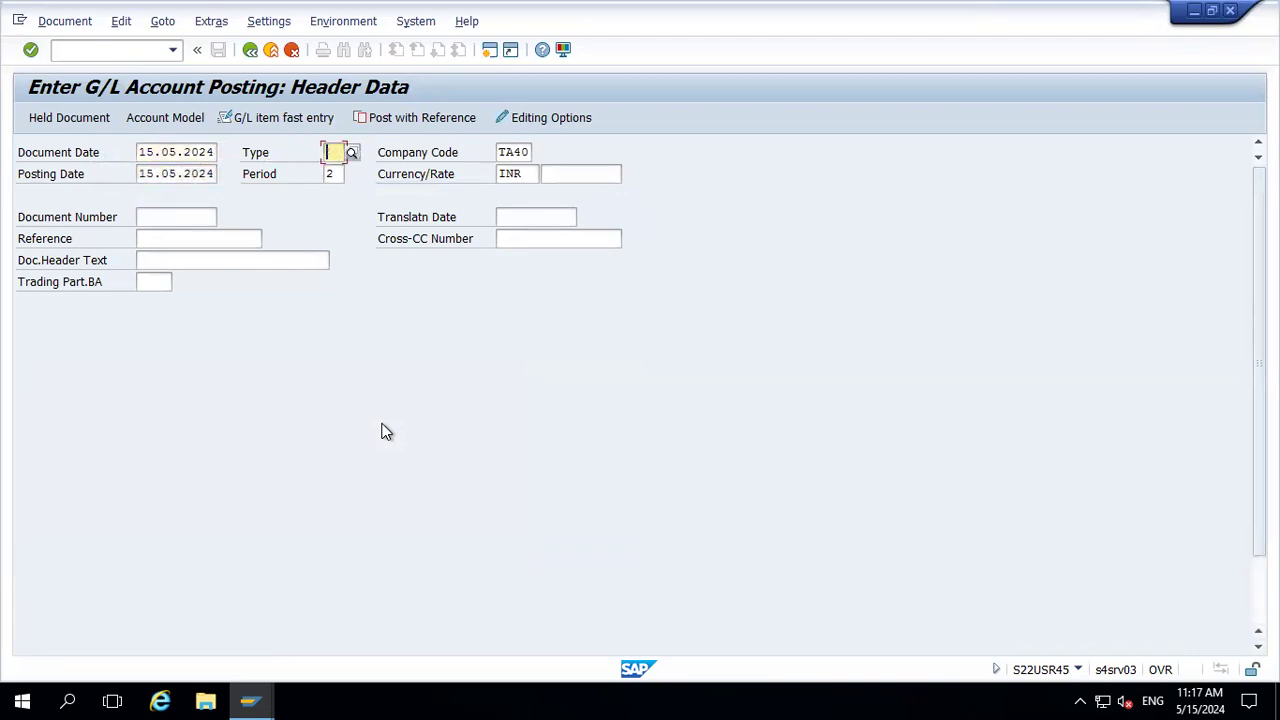
text(ZF)
key(Tab)
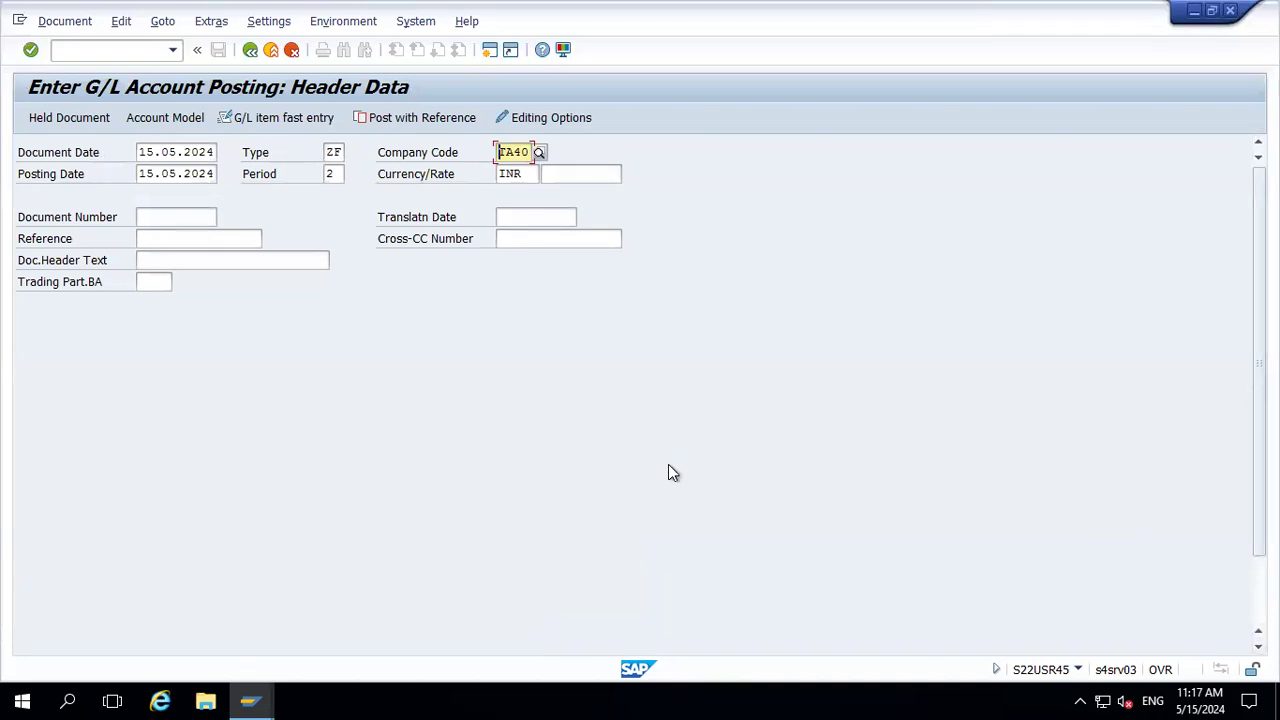
Step: Submit the header without reference or header text, then read and close the error message's details
key(Return)
key(Return)
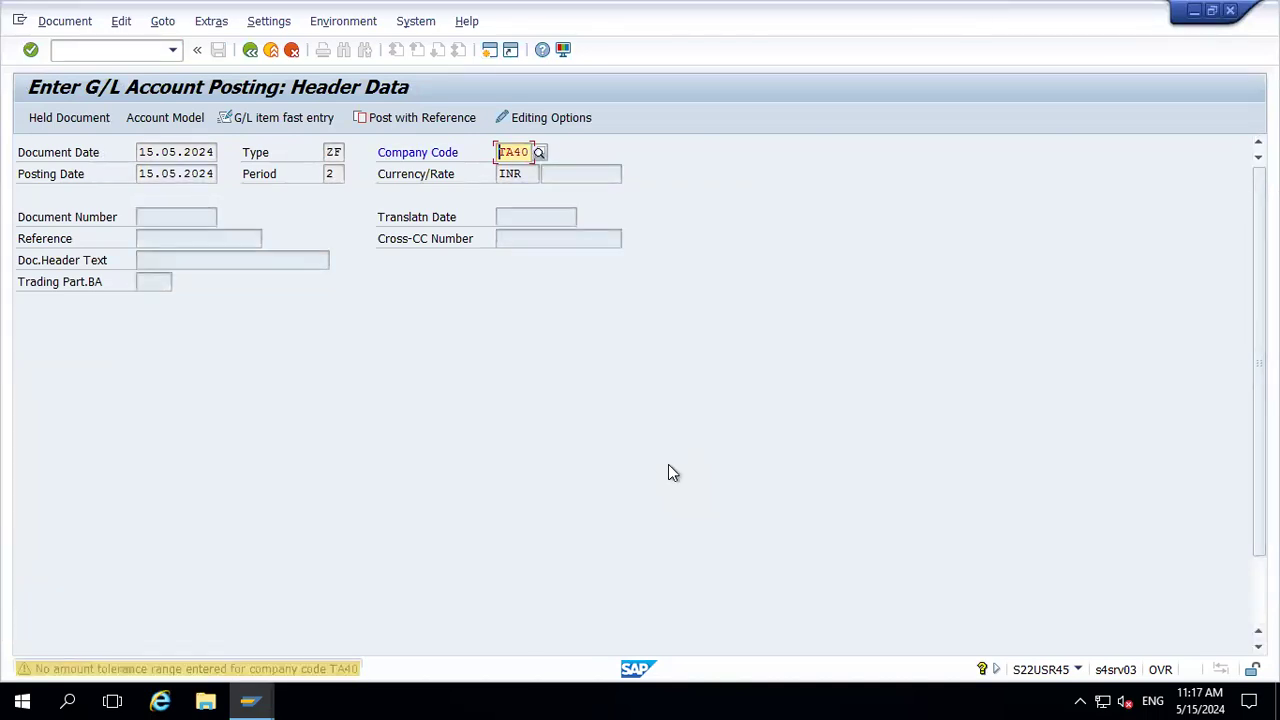
key(Return)
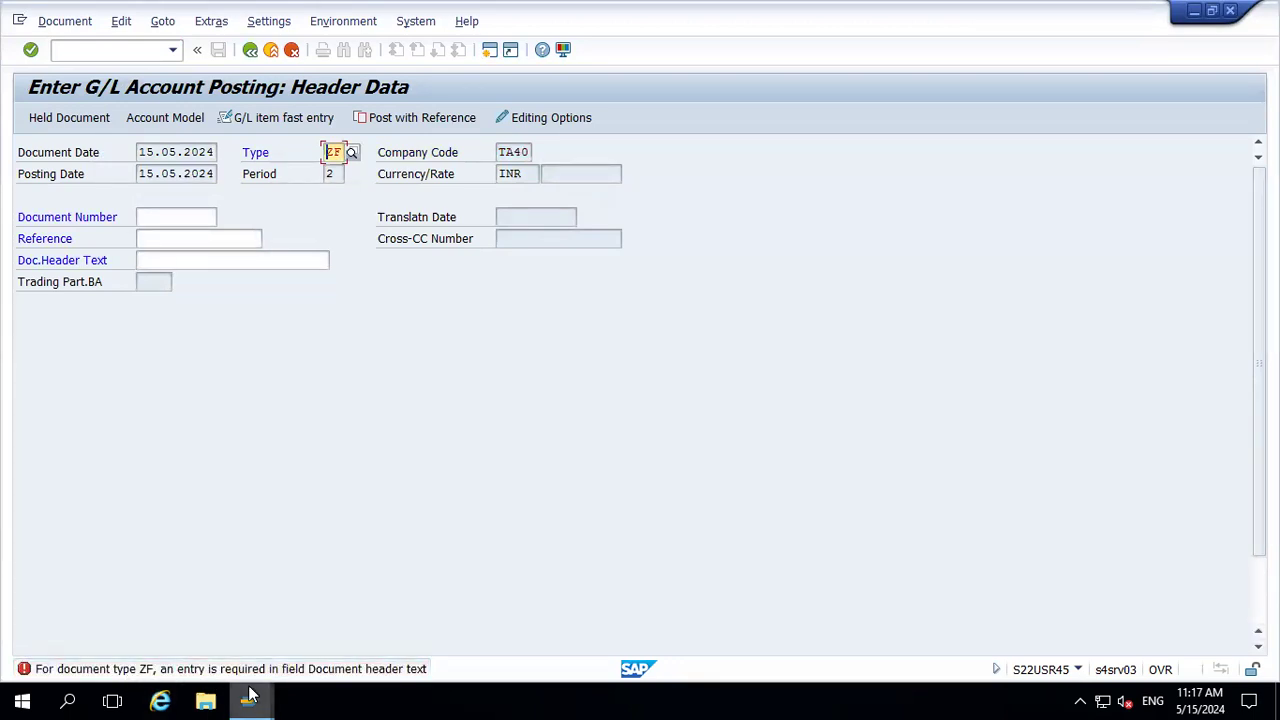
mouse_move(265, 692)
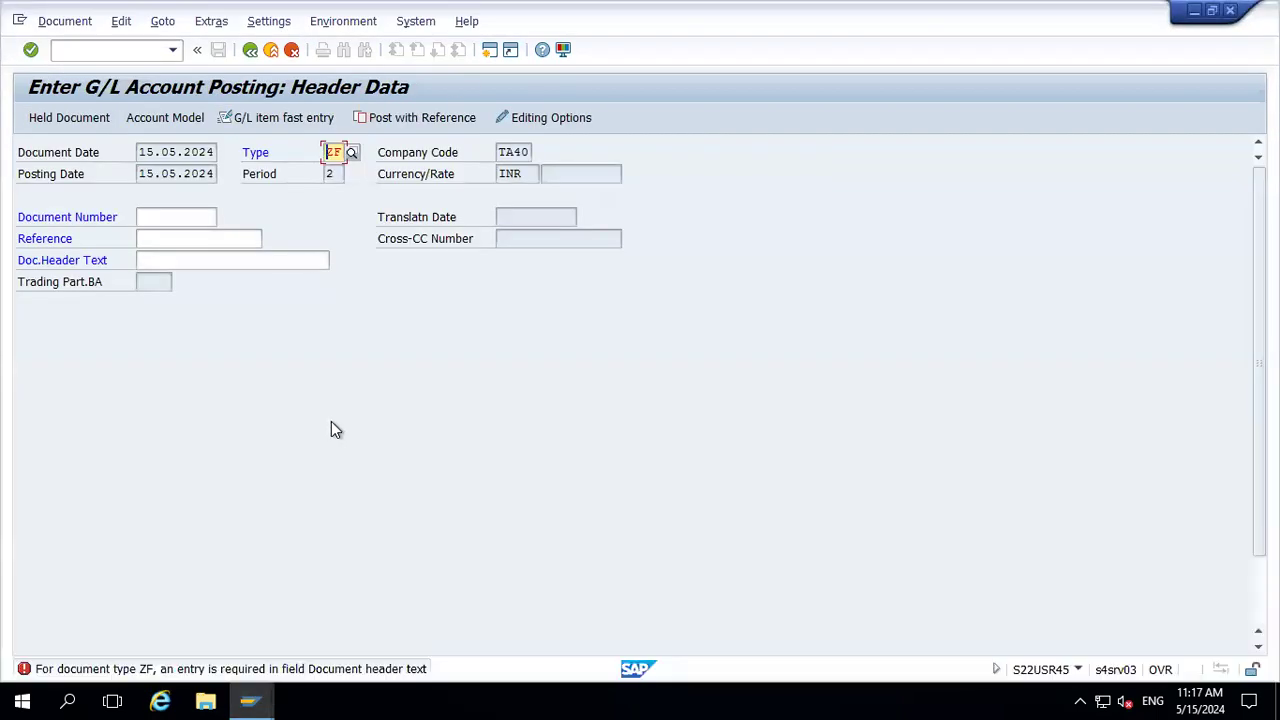
double_click(252, 669)
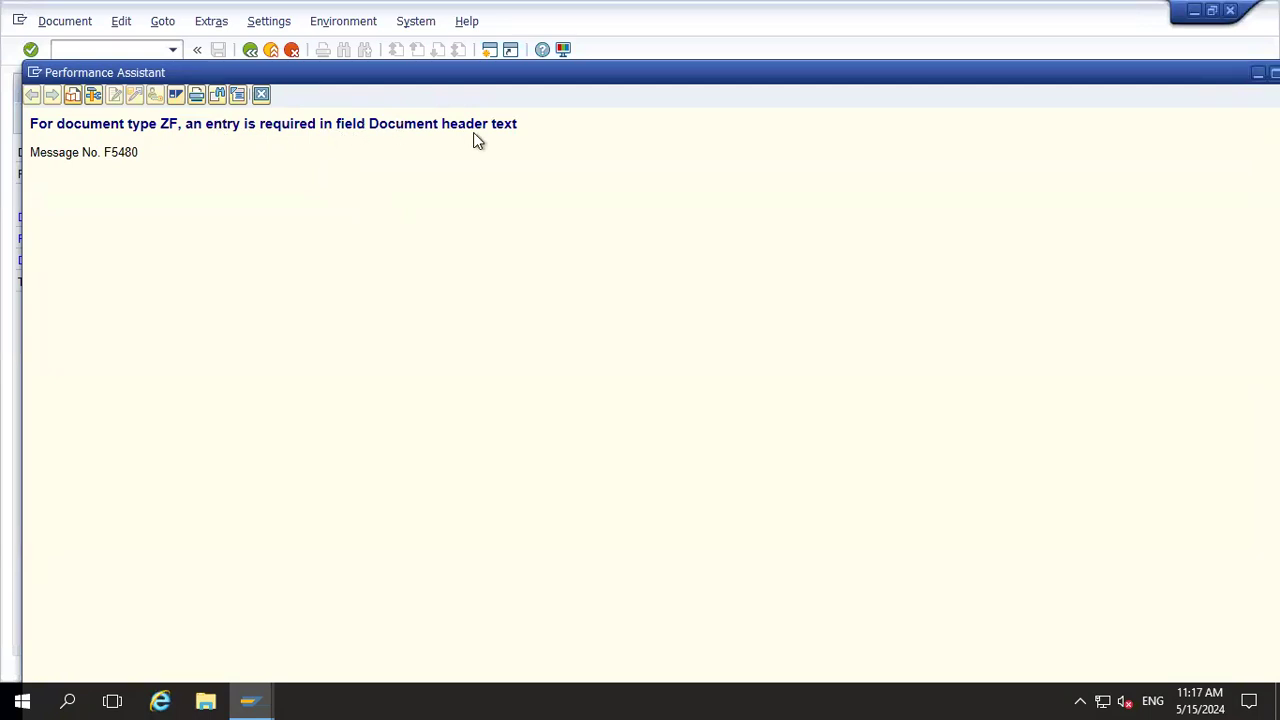
click(261, 94)
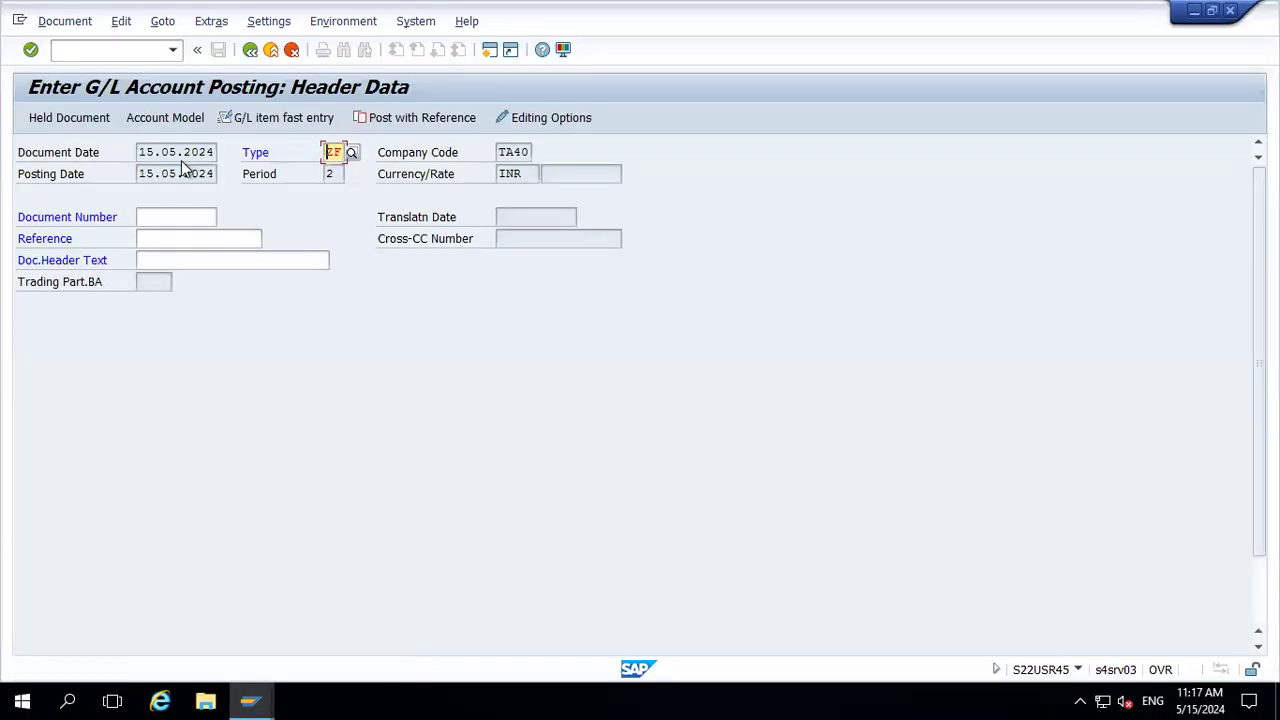
Step: Enter XXX as the document header text, submit the header, and read the details of the resulting error message
click(157, 260)
text(XXX)
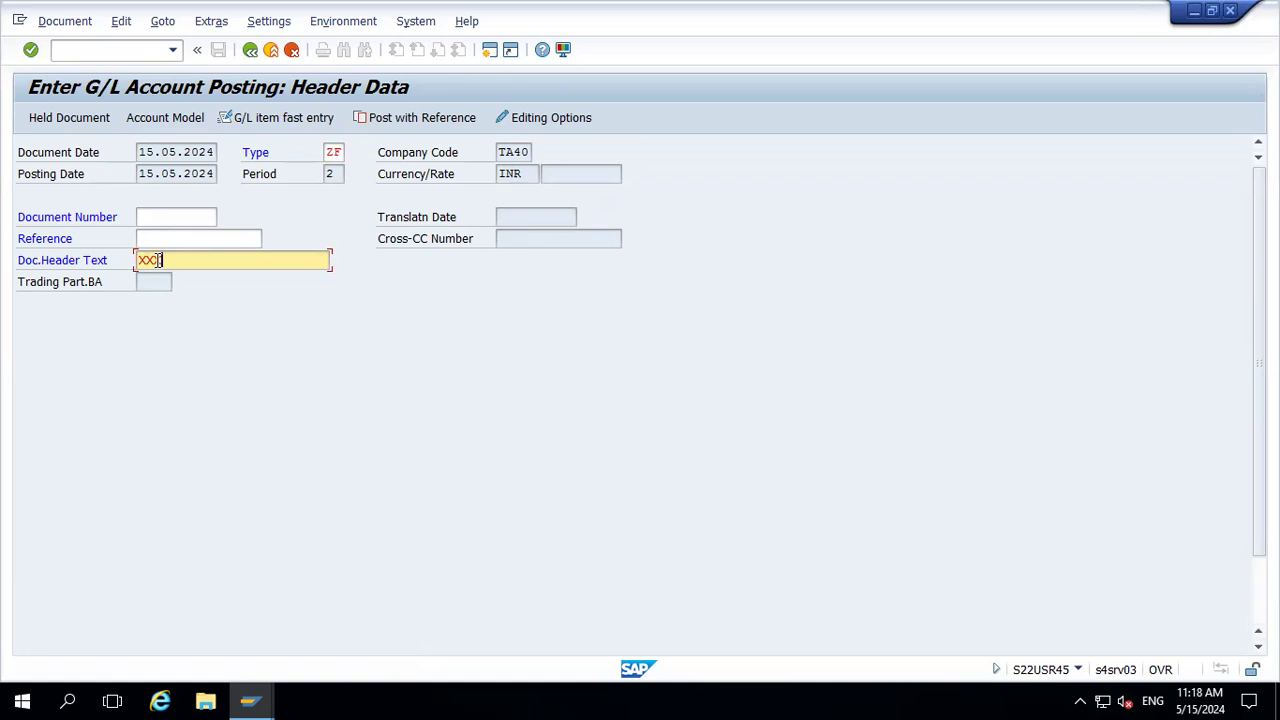
key(Return)
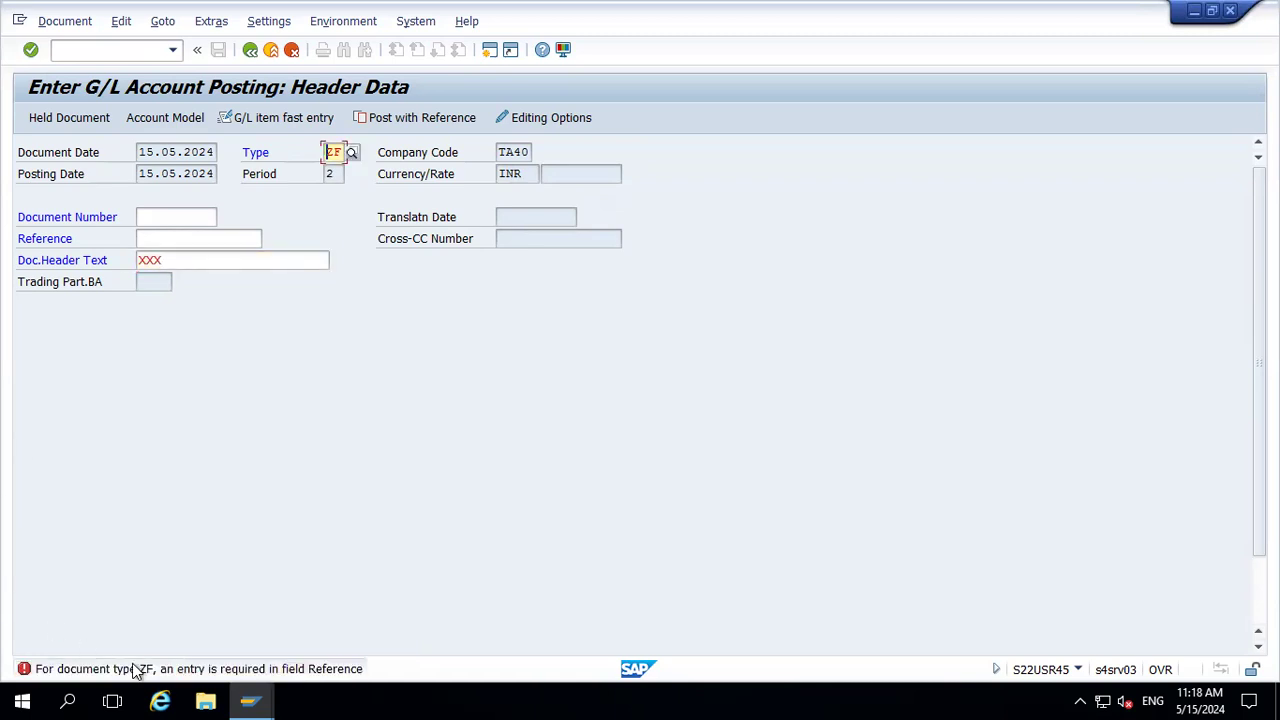
double_click(135, 669)
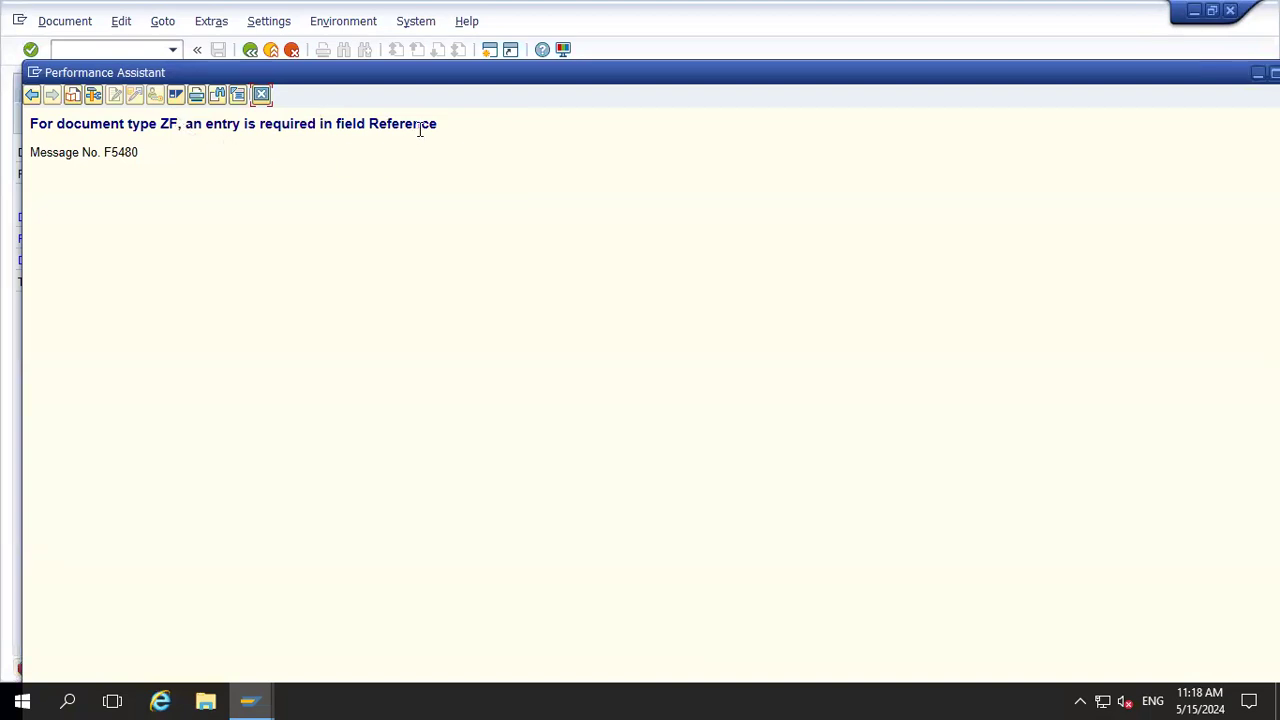
click(262, 96)
Step: Enter XXX as the reference and submit the posting header
click(150, 236)
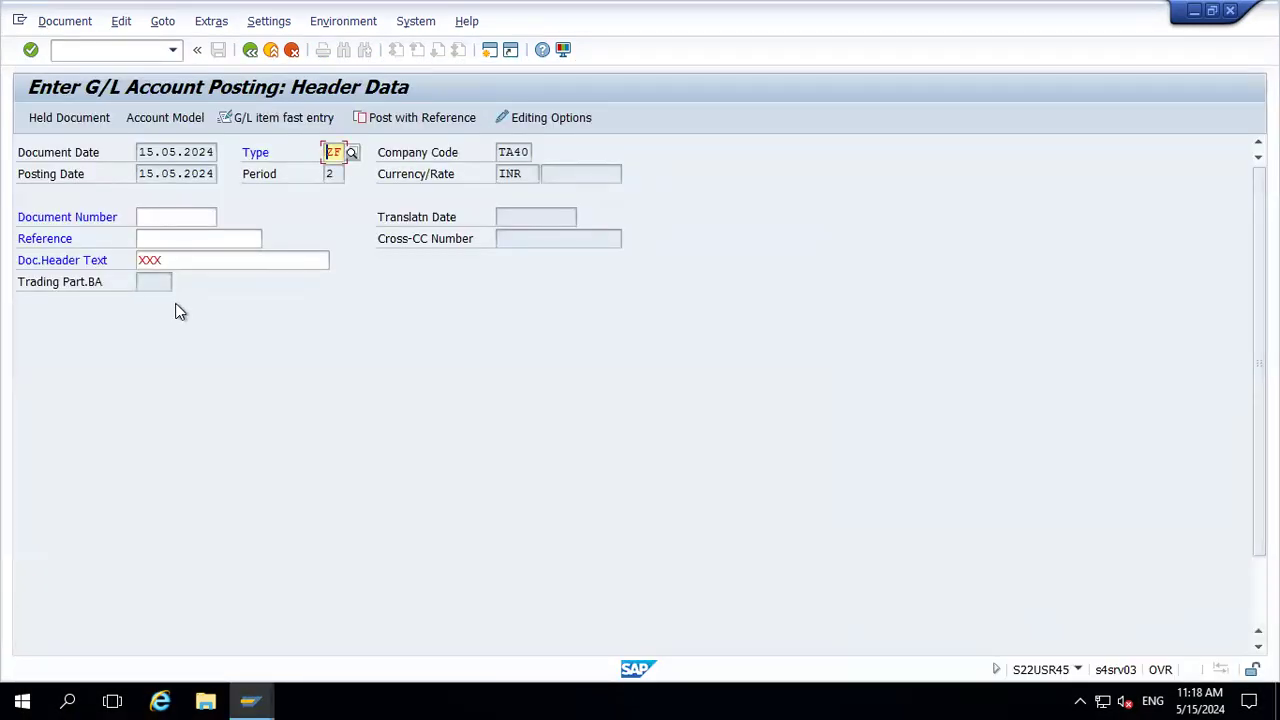
click(202, 241)
text(XXX)
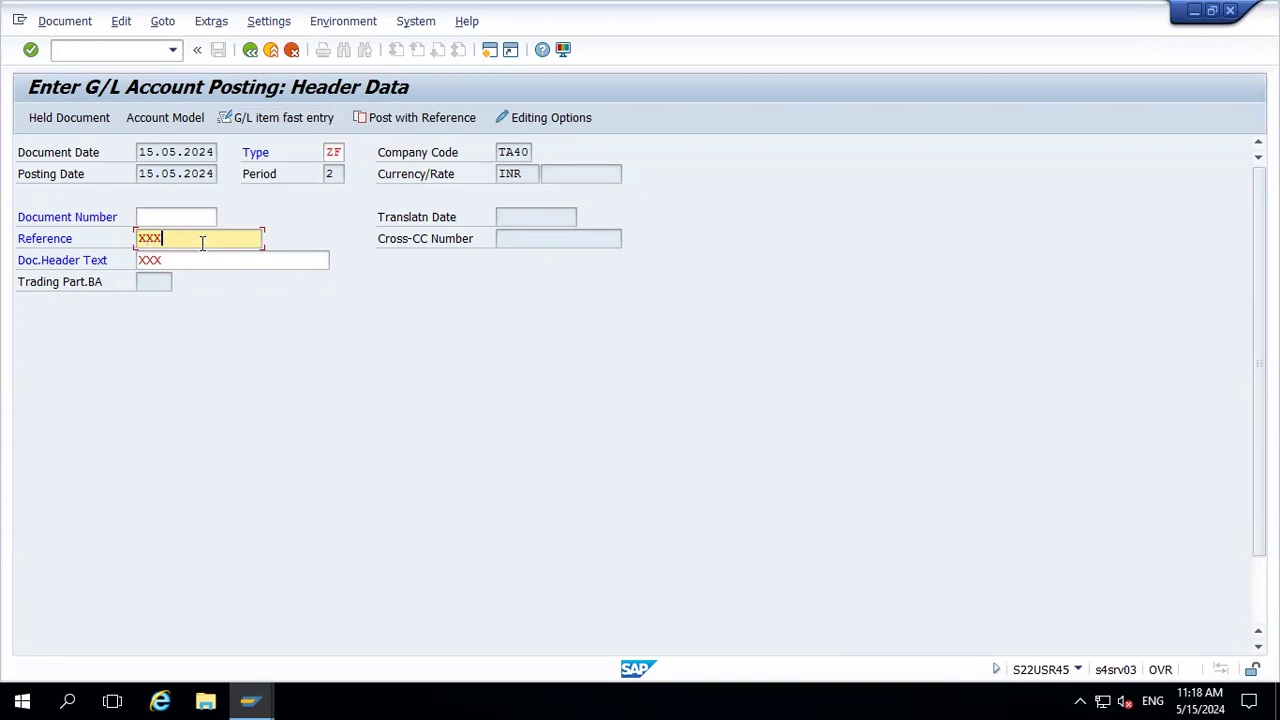
key(Return)
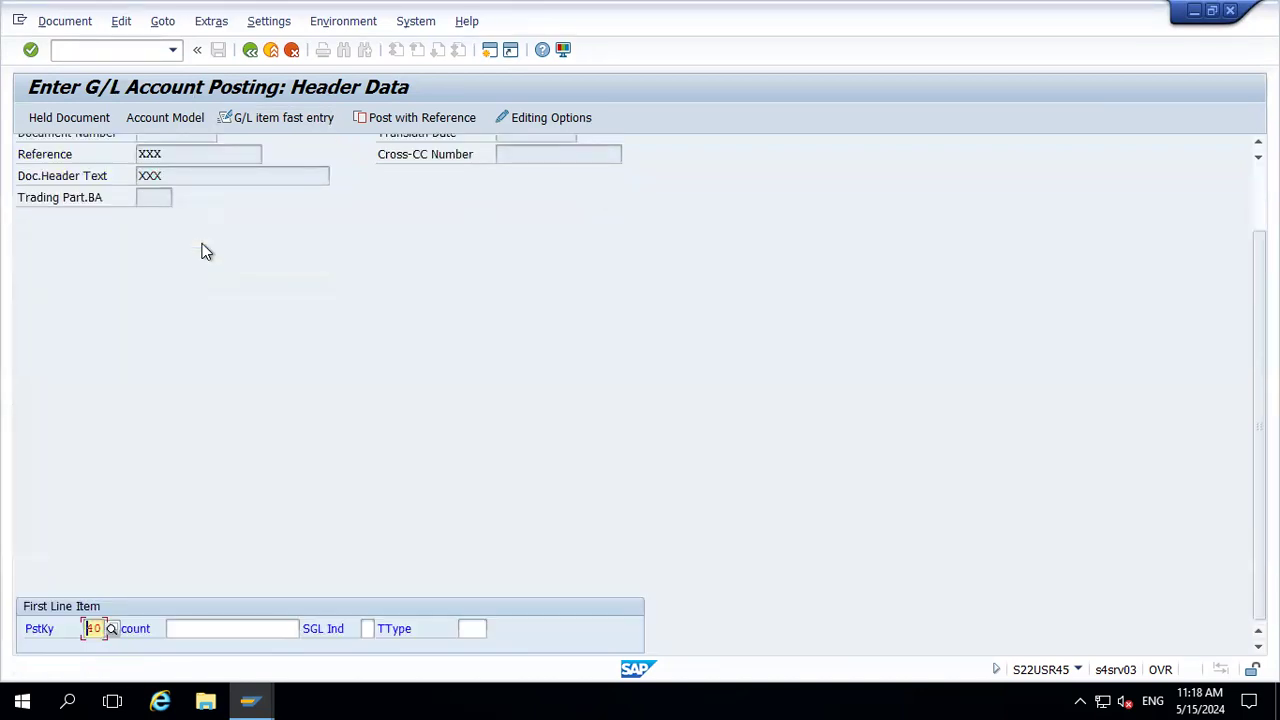
Step: Return to the ZF document type details and select the exchange rate type field for foreign-currency documents
key(alt+Tab)
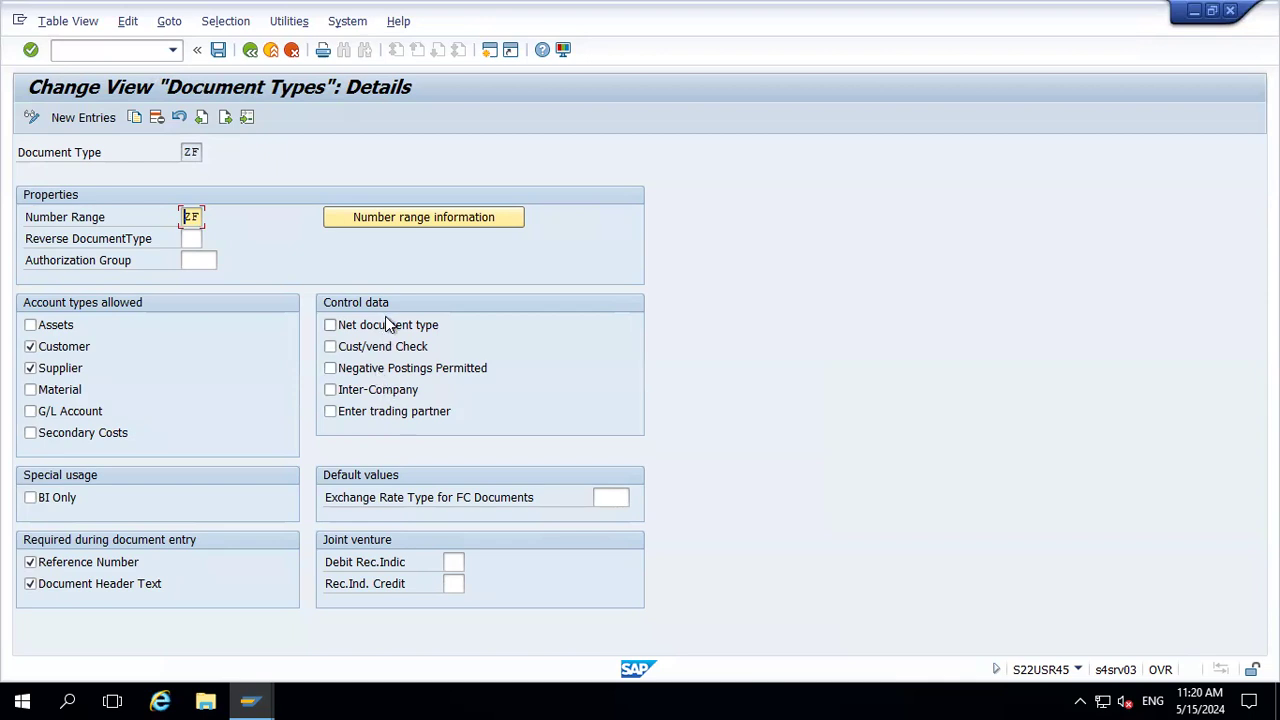
click(604, 498)
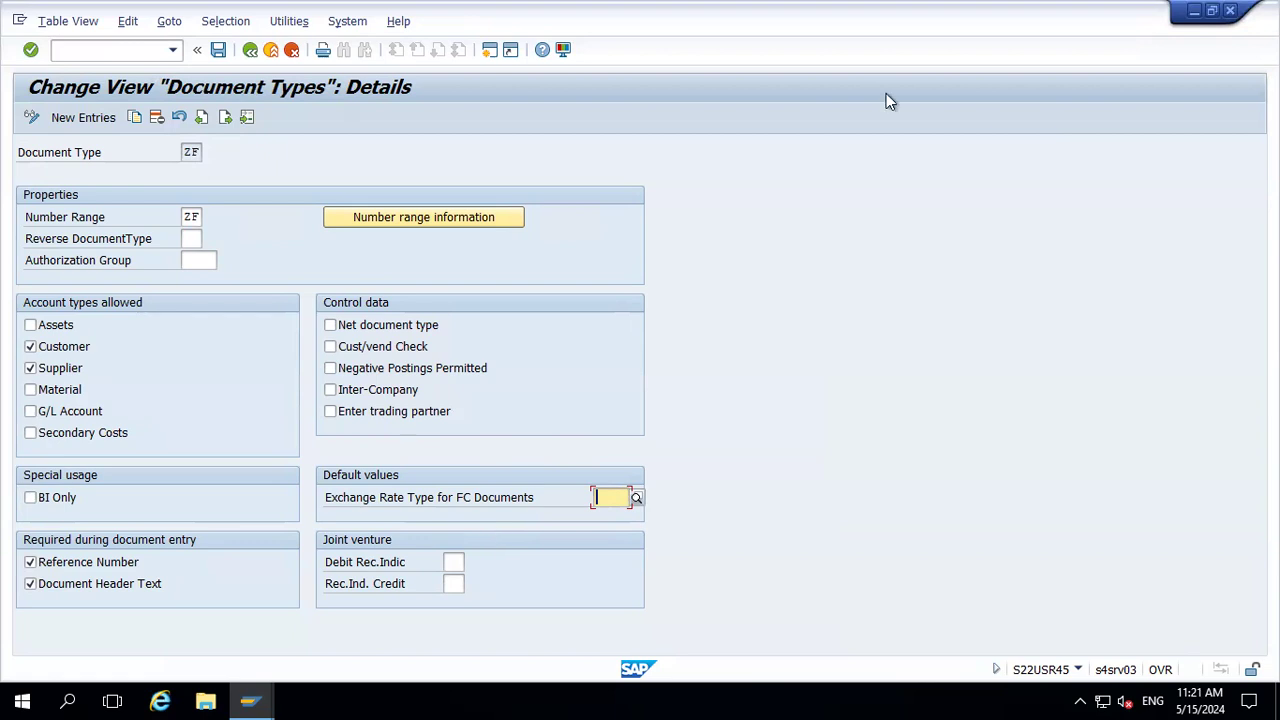
Step: Switch to the Excel notes and enter "Buying" in I12 and "Selling rate" in I14
click(912, 10)
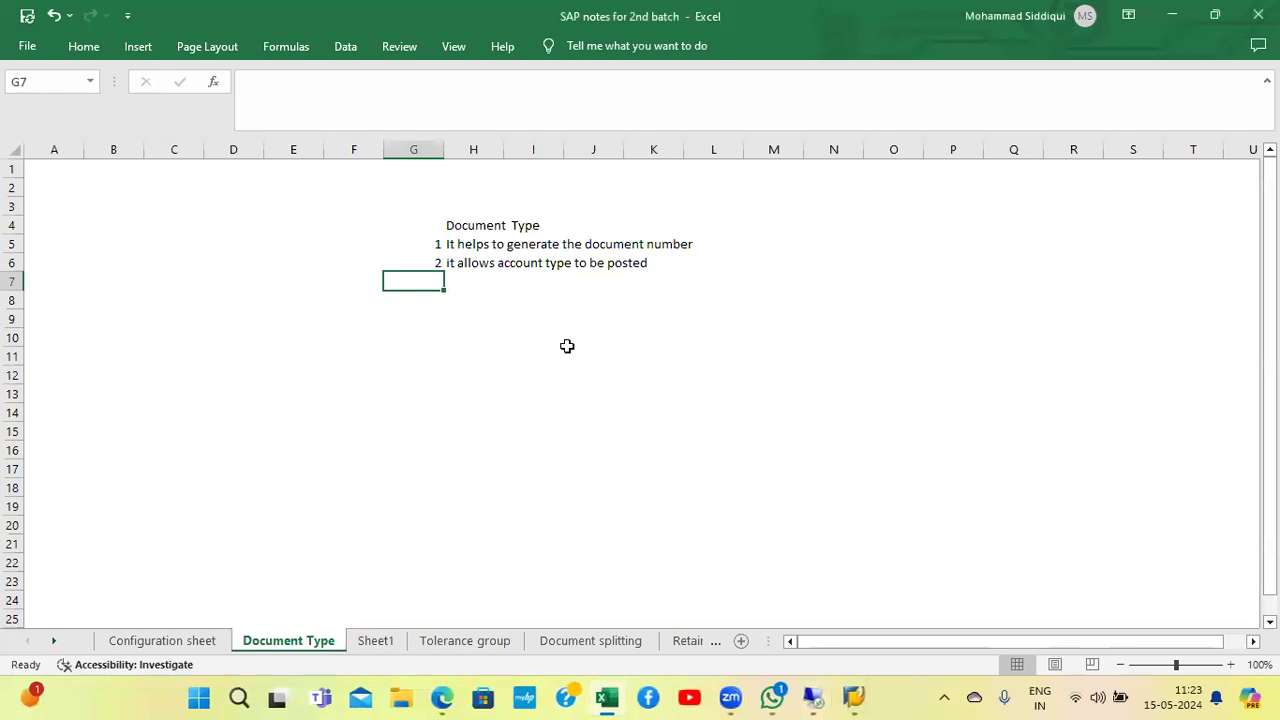
click(507, 371)
text(Buying)
key(Return)
key(Return)
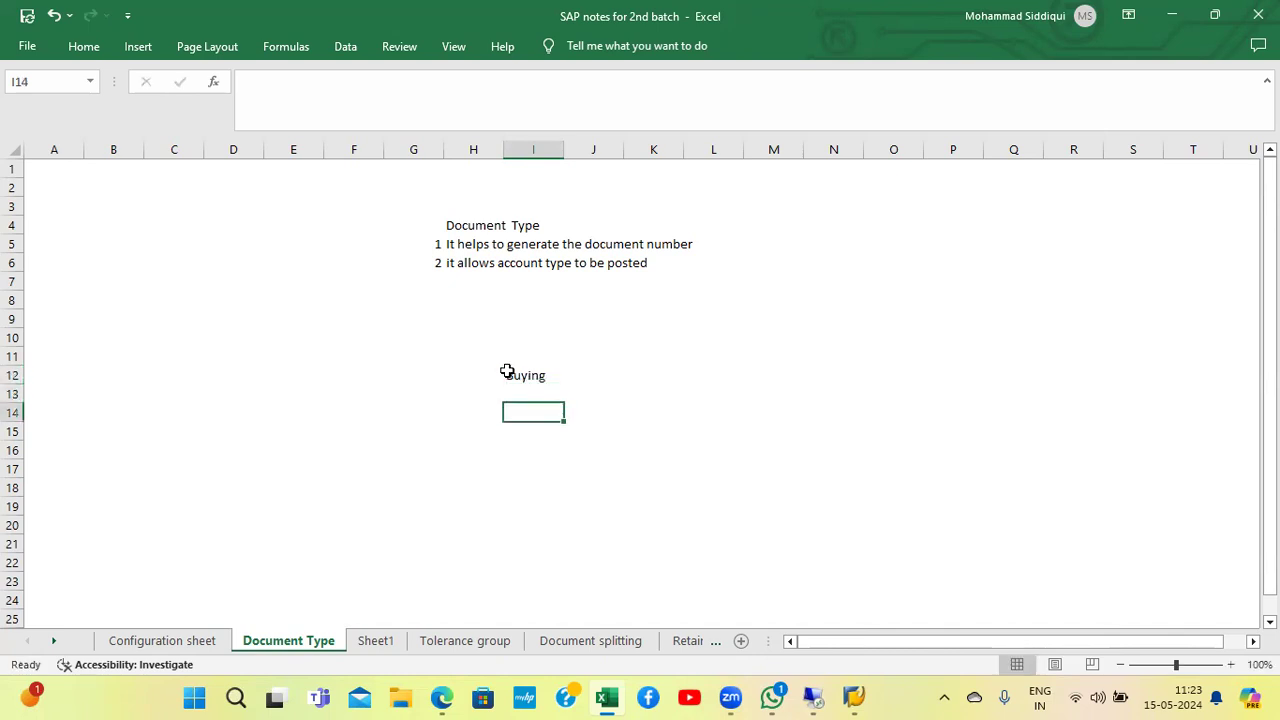
text(Selli)
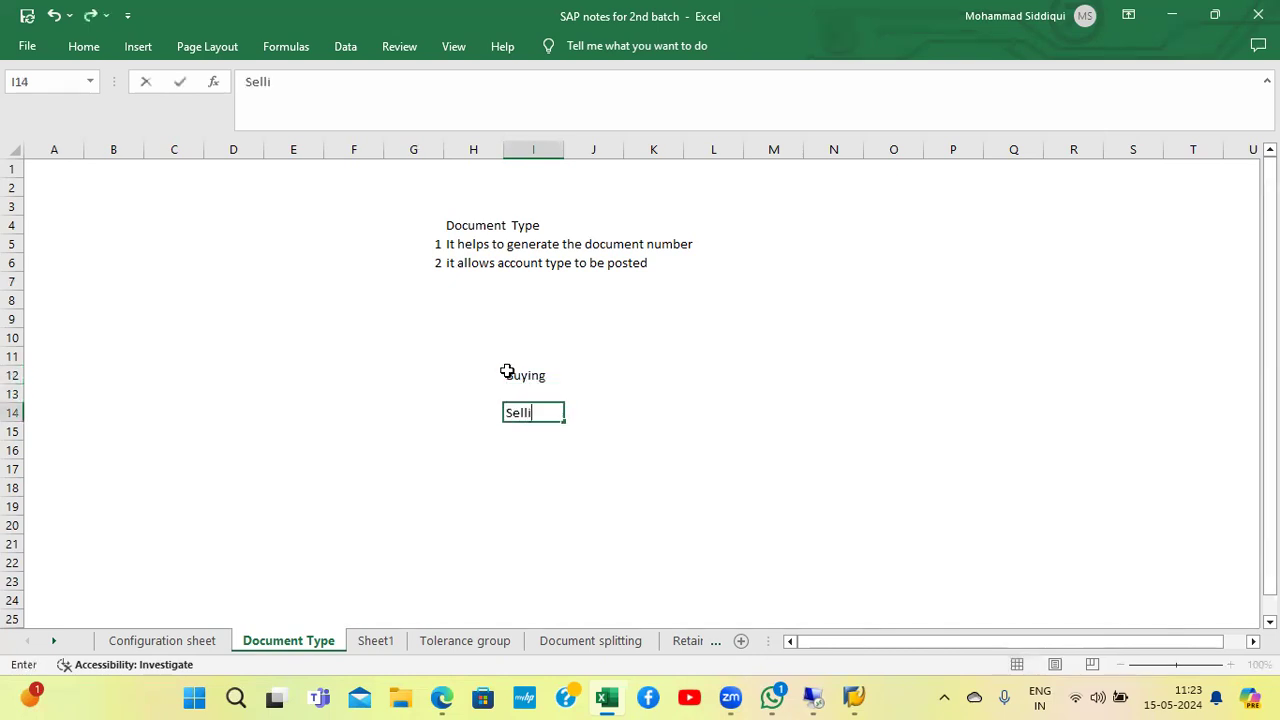
text(ng rate)
key(Return)
Step: Enter "Avg rate" in I16
key(Return)
text(Avg)
key(BackSpace)
text(vg r)
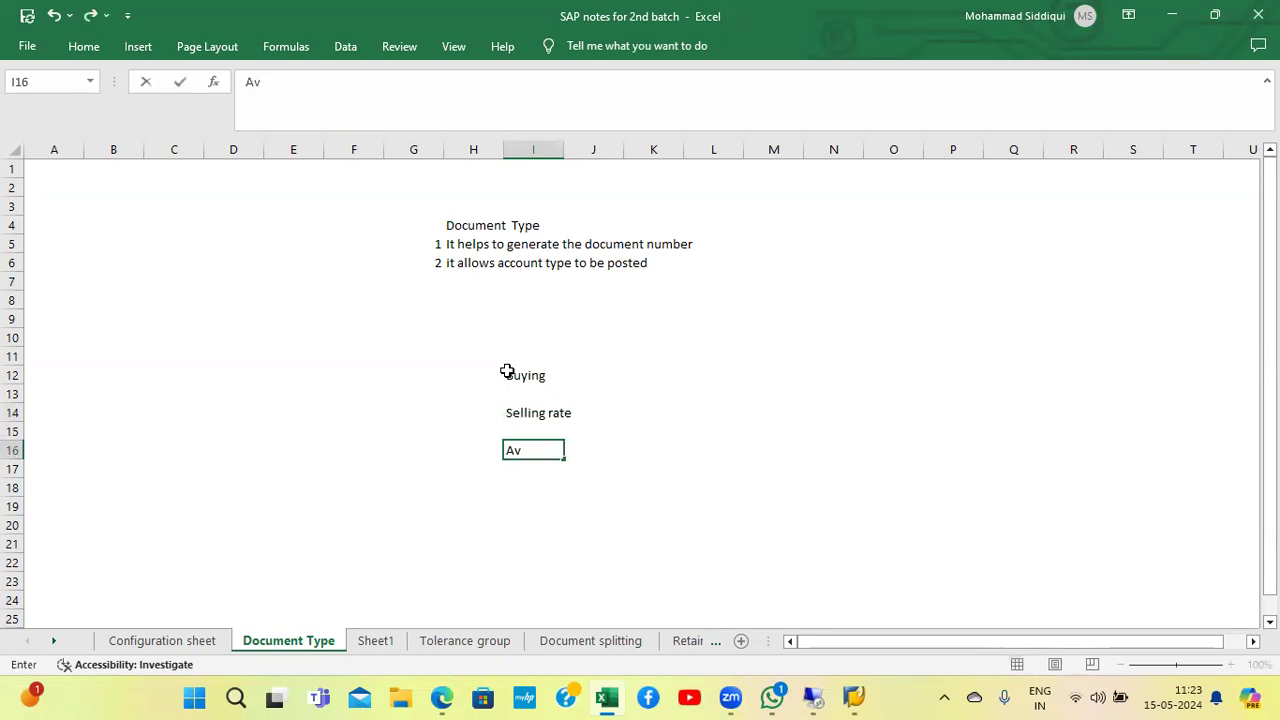
text(ate)
key(Return)
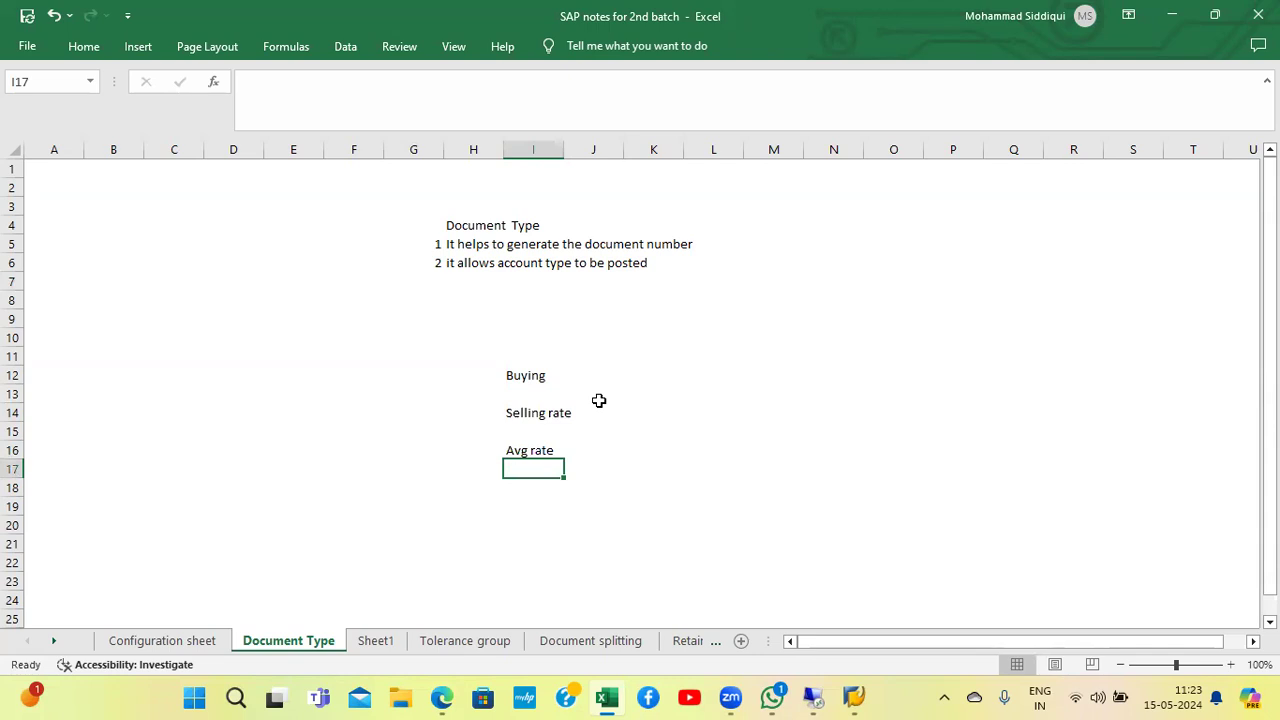
key(alt+Tab)
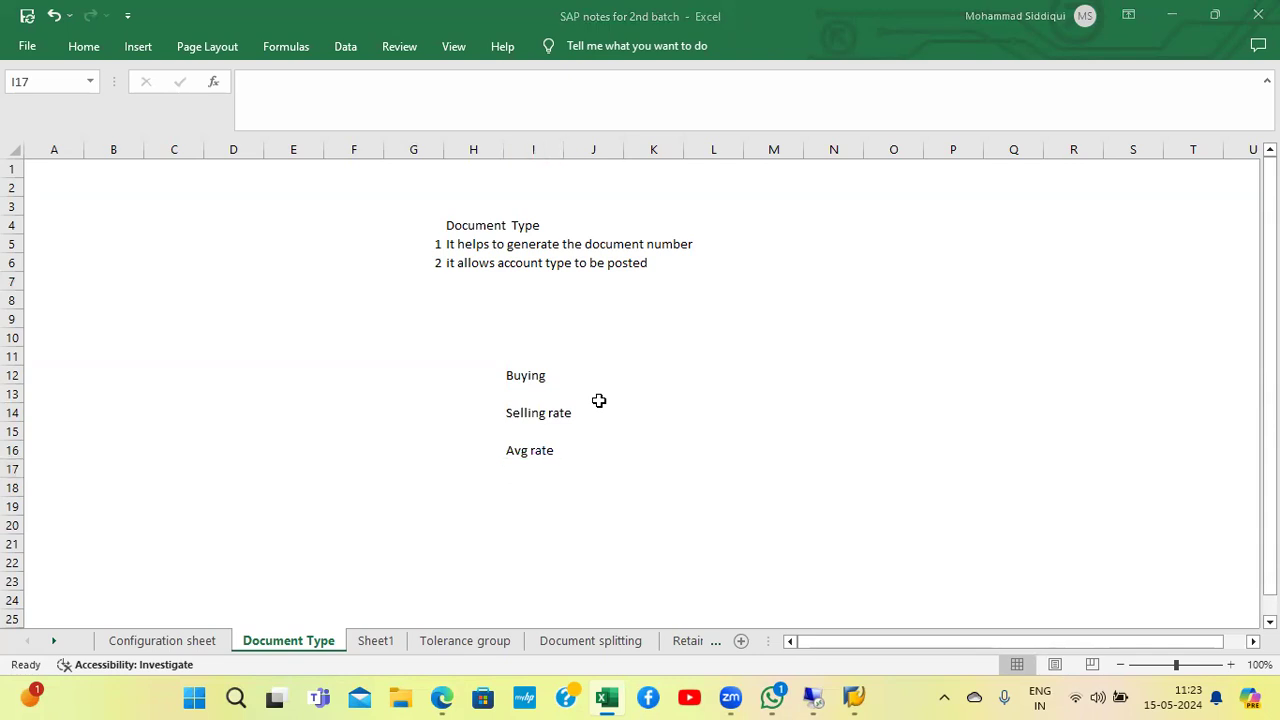
click(747, 419)
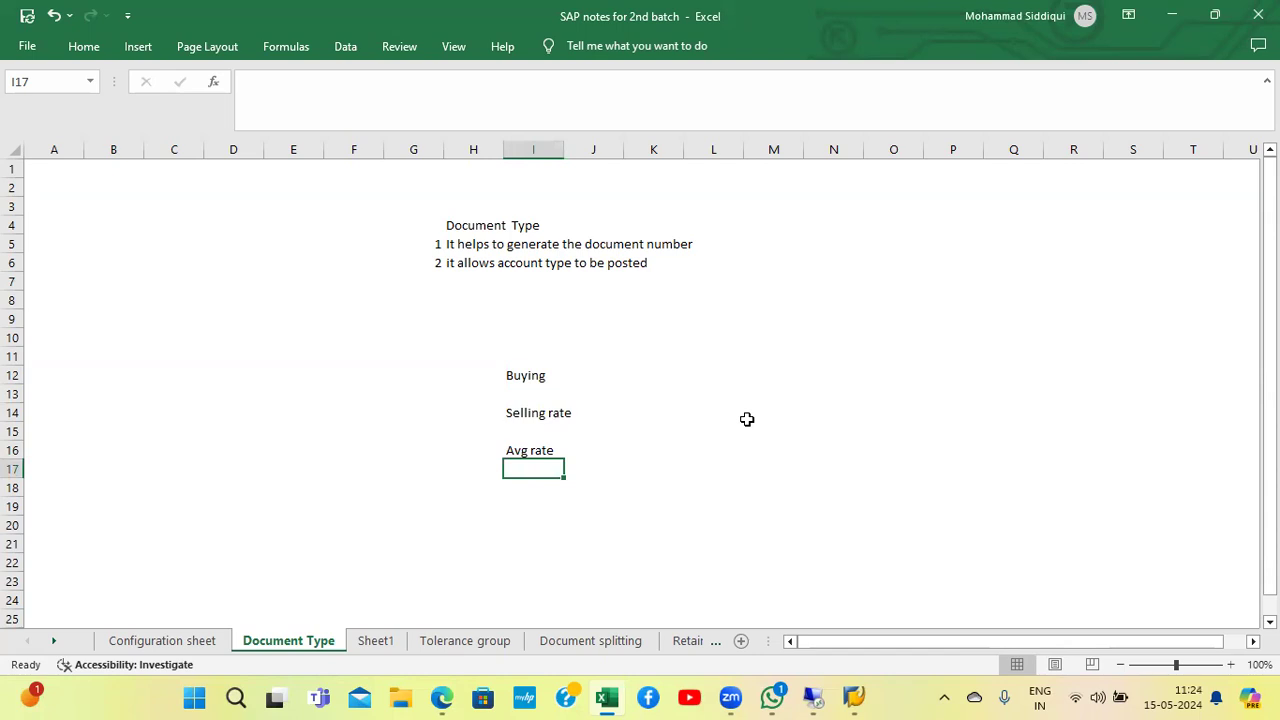
key(Up)
key(Up)
key(Up)
key(Up)
key(Up)
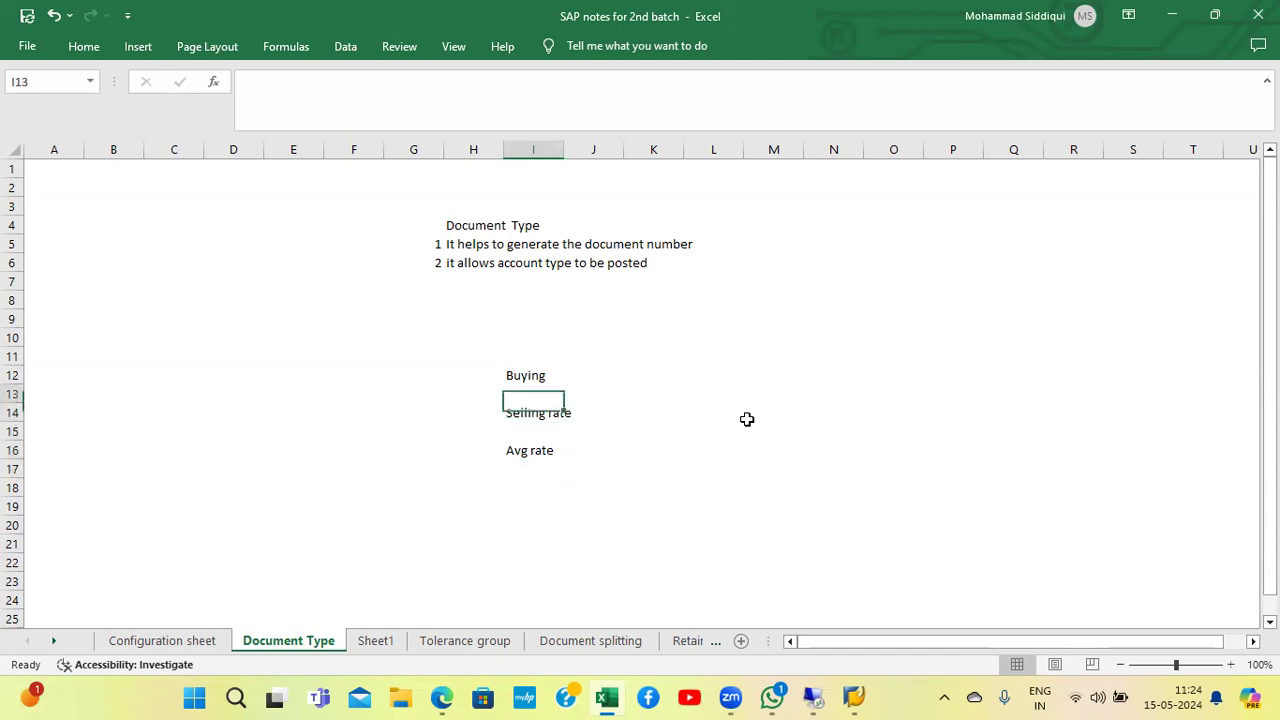
key(Right)
key(Right)
key(Down)
key(Down)
key(Down)
key(Down)
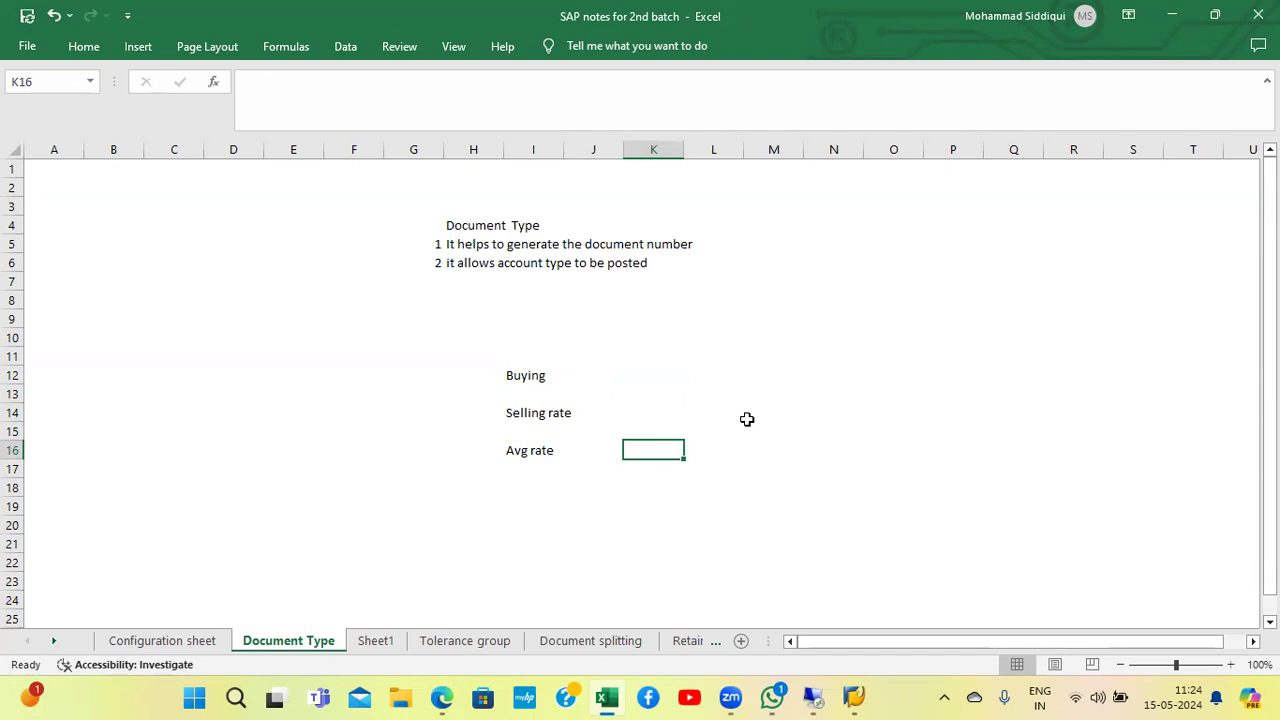
Step: Enter "M" in K16 as the code for the average rate
key(Left)
key(Left)
key(Left)
key(Right)
key(Right)
key(Right)
text(M)
key(Return)
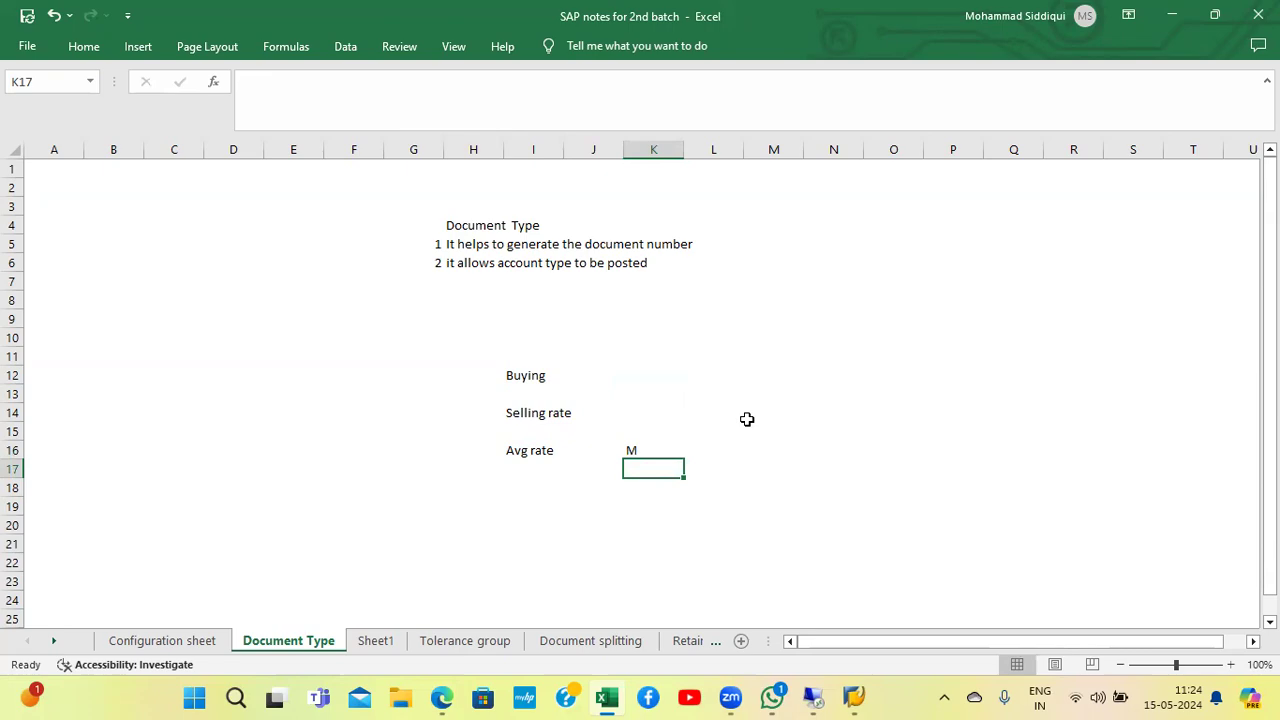
Step: Switch to the SAP document type ZF details and set the exchange rate type for foreign-currency documents to M
click(812, 697)
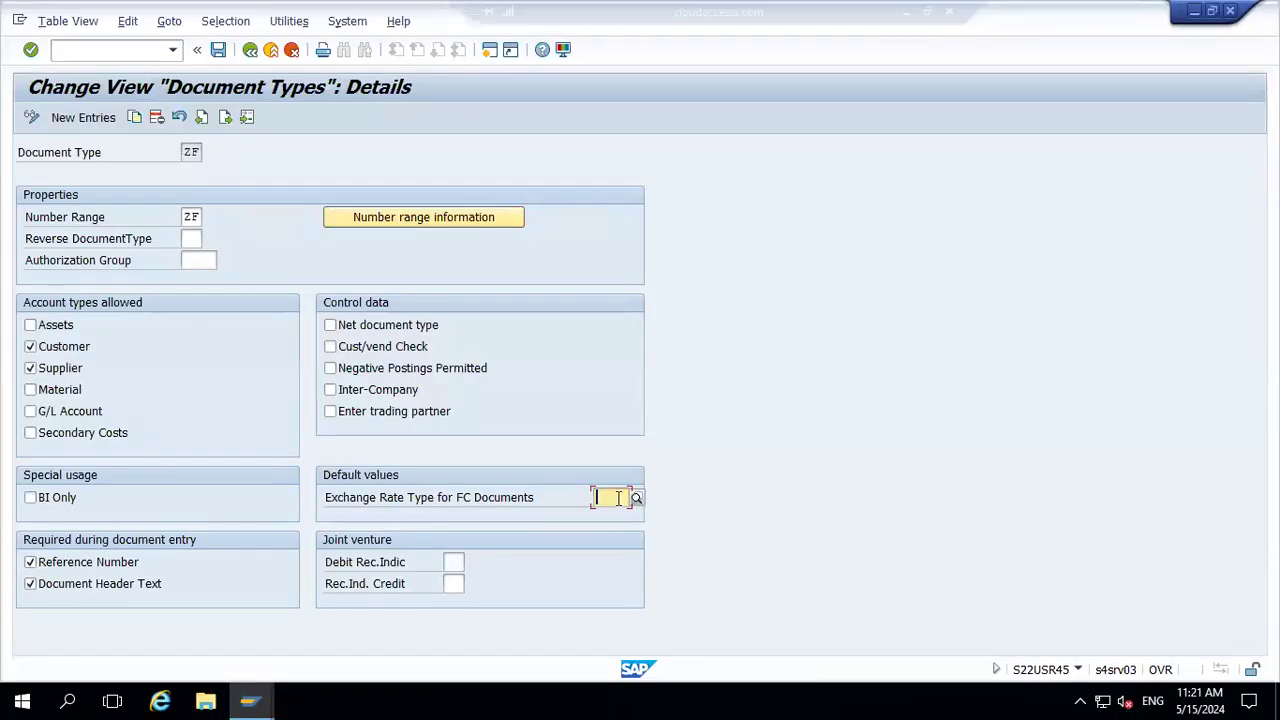
text(M)
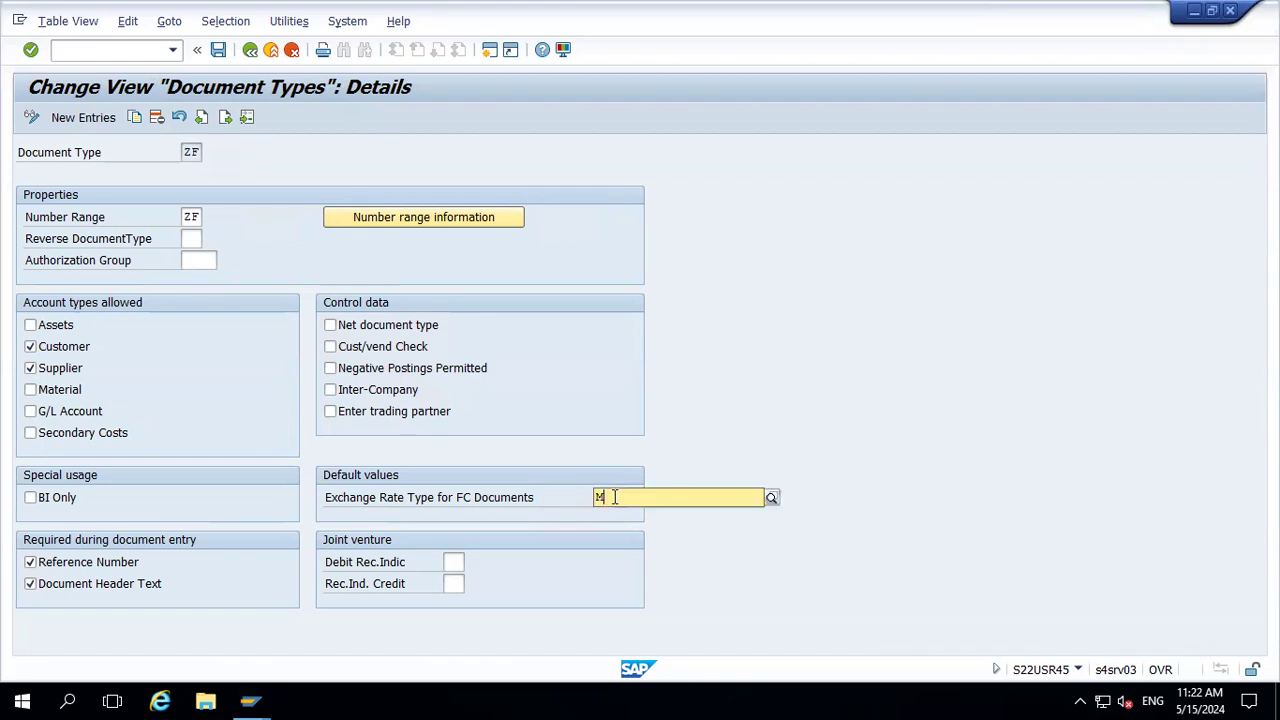
key(Down)
key(Return)
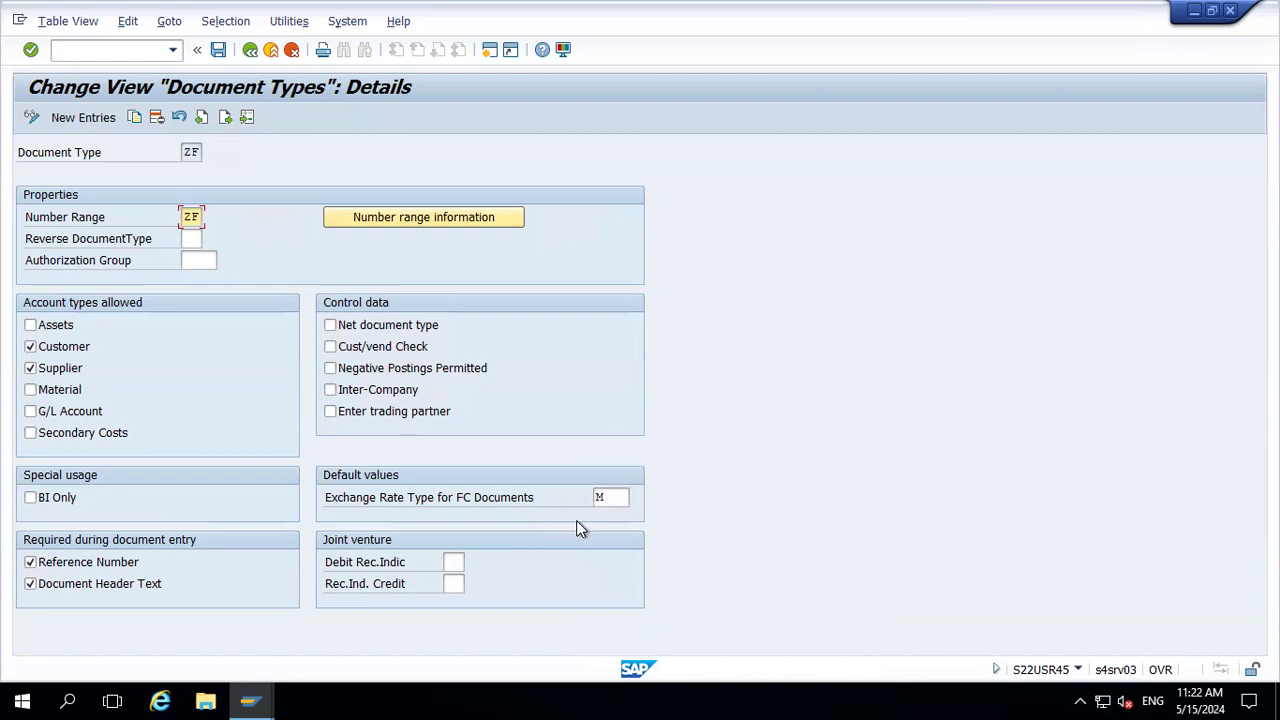
Step: Clear the exchange rate type for foreign-currency documents and exit the ZF document type details without saving
click(611, 497)
key(Delete)
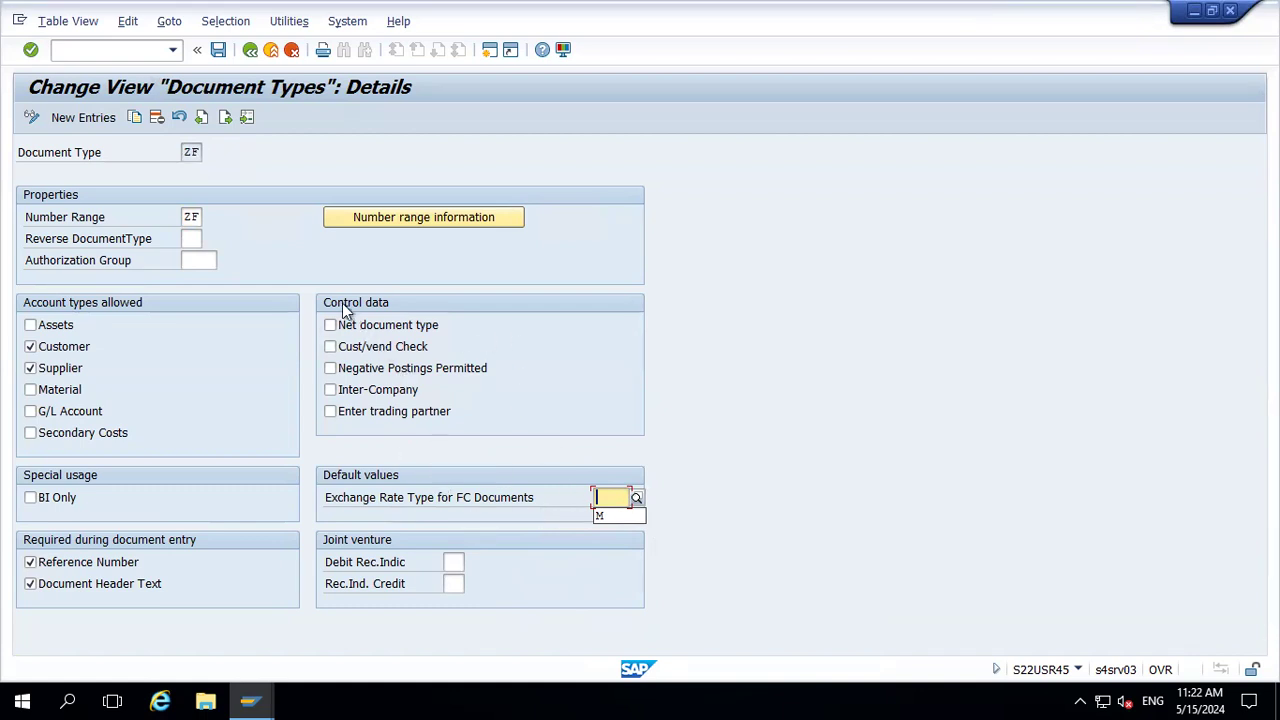
click(609, 494)
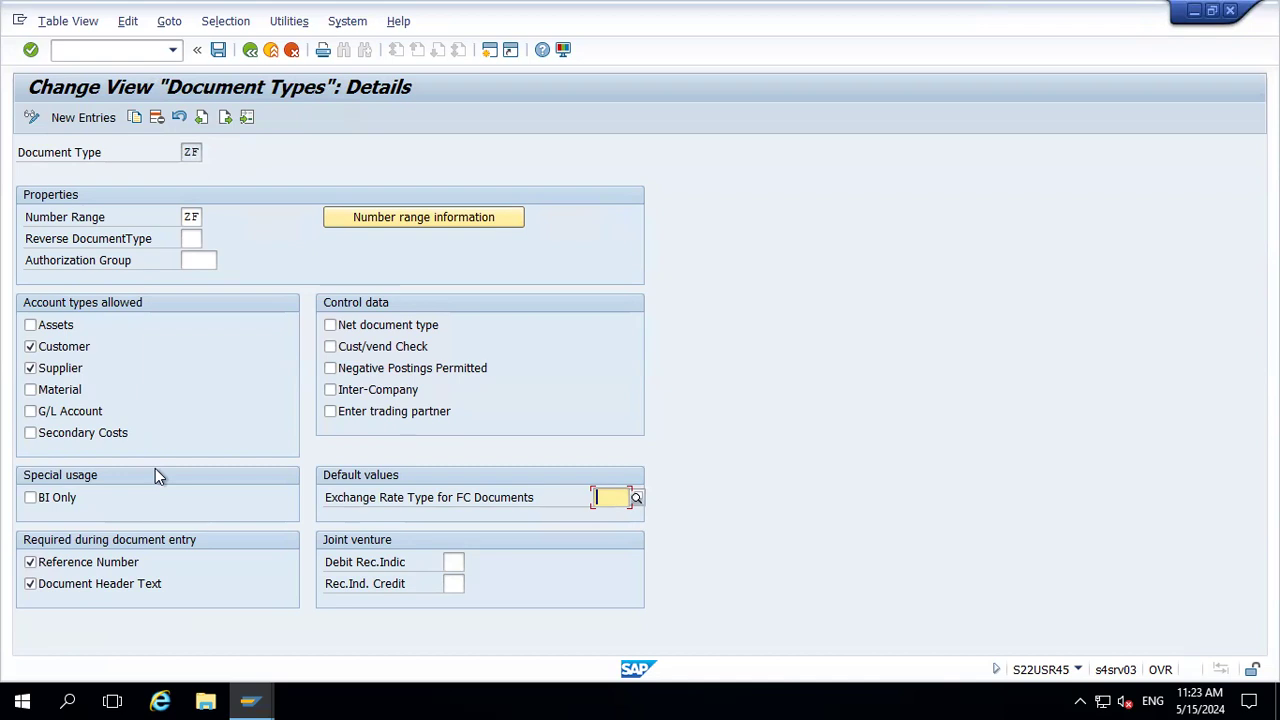
click(269, 50)
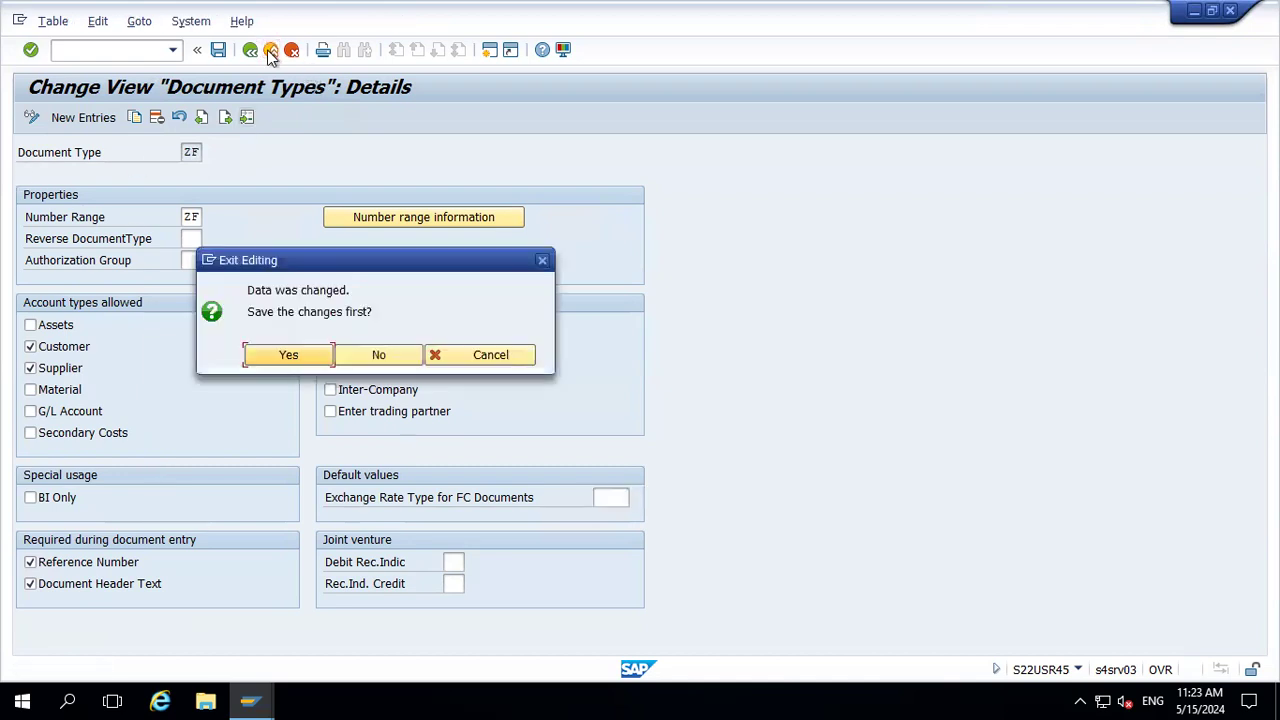
click(384, 356)
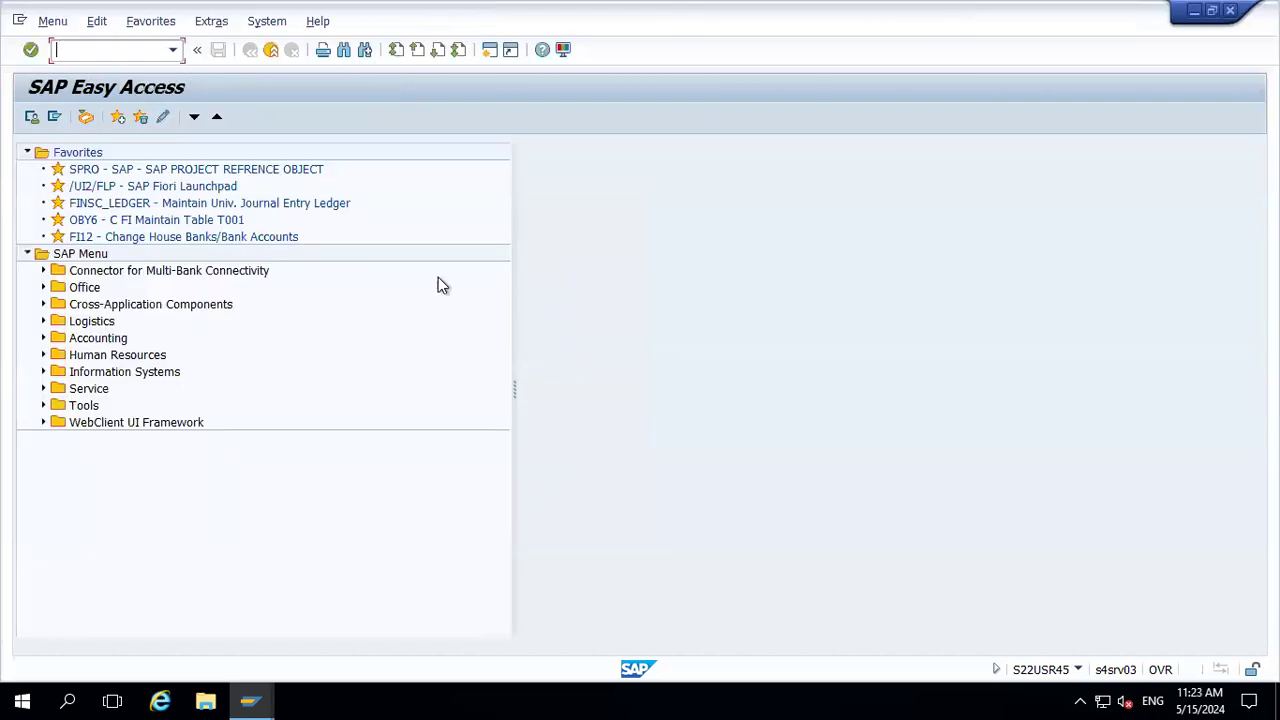
Step: Switch to the Excel notes and enter 3 in G7 as the number of the next note
click(905, 11)
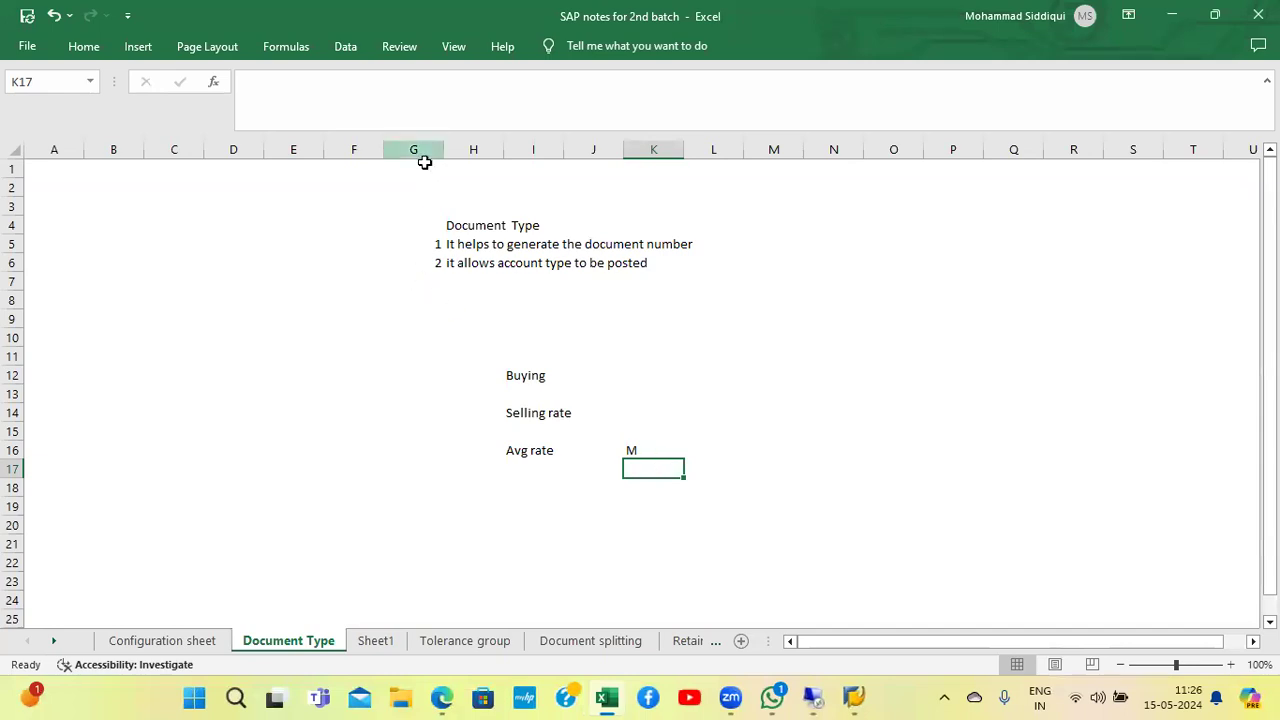
click(427, 283)
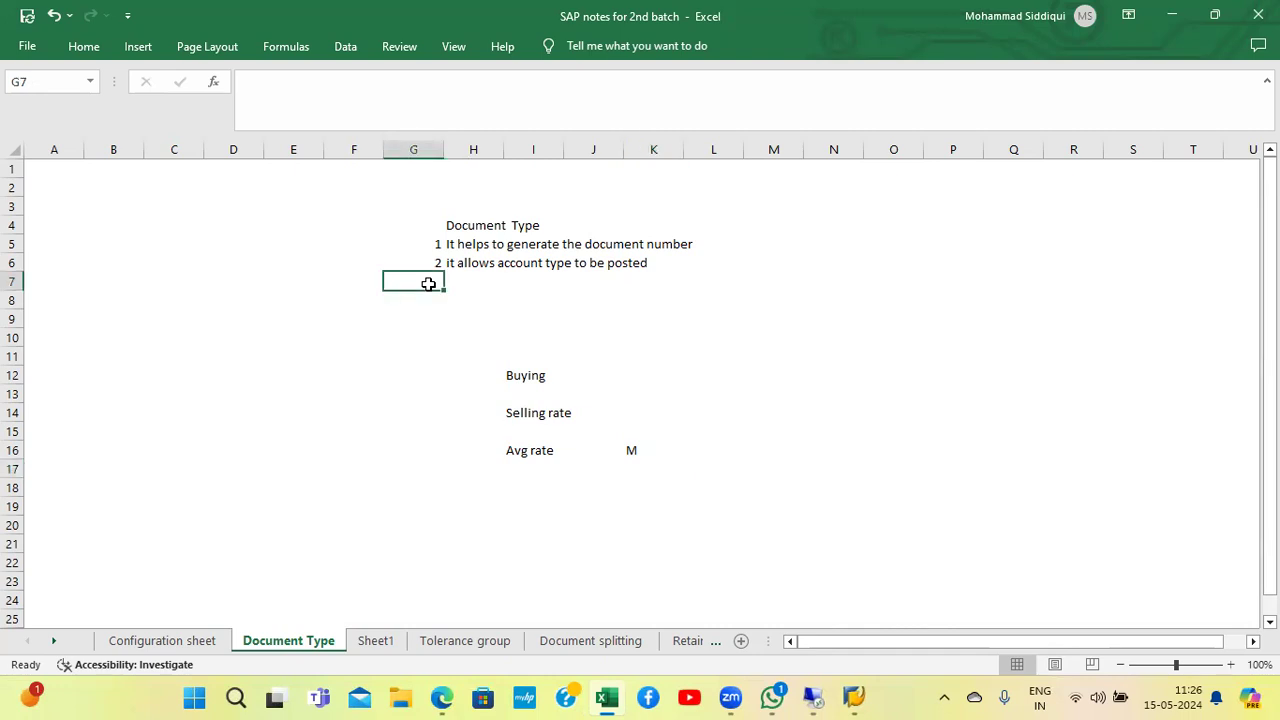
text(3)
click(447, 465)
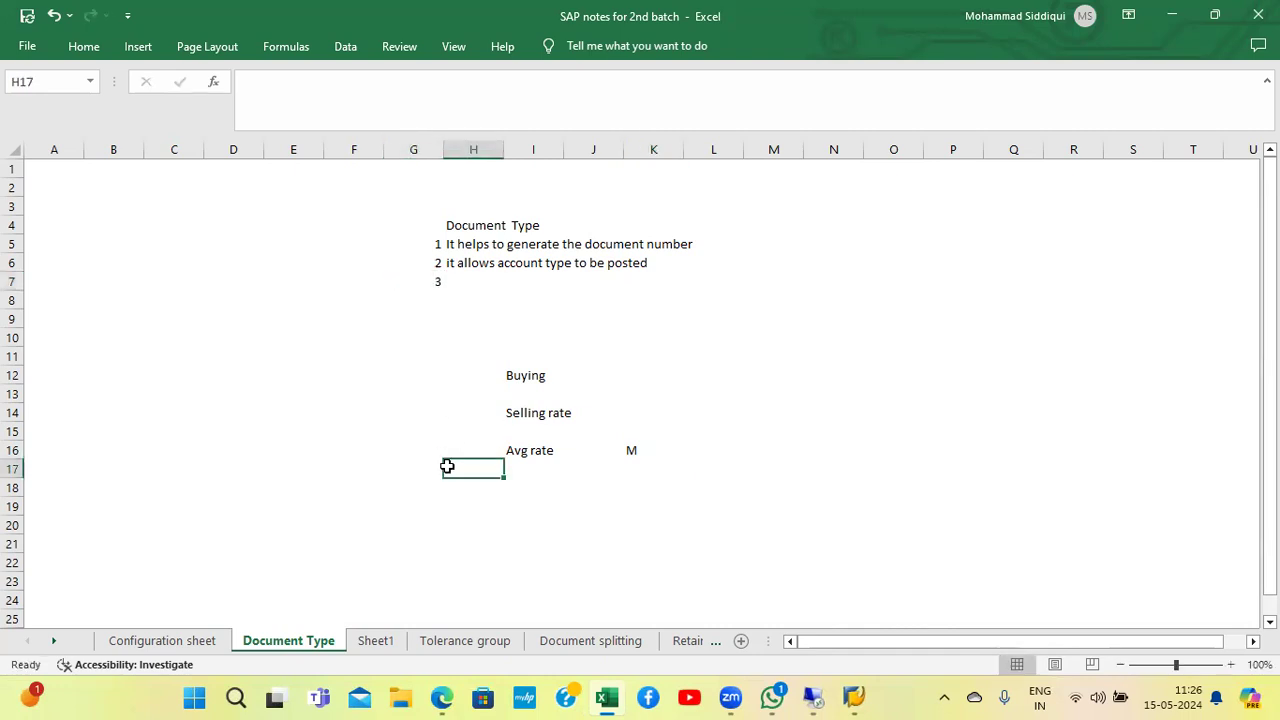
Step: Center the note numbers in column G horizontally
click(413, 149)
click(90, 49)
click(345, 111)
Step: Enter "We can two fields mandatory such reference field and doc header text field with the help of document ype" in H7 and save the workbook
click(496, 286)
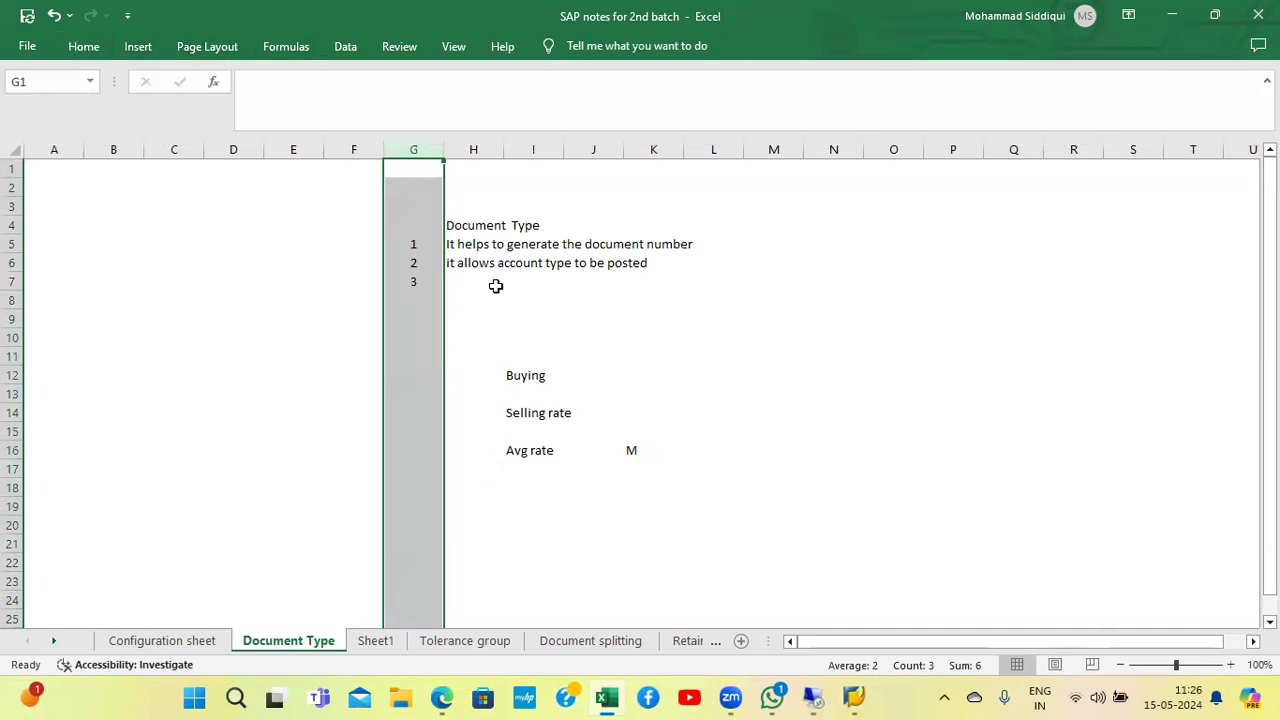
click(496, 286)
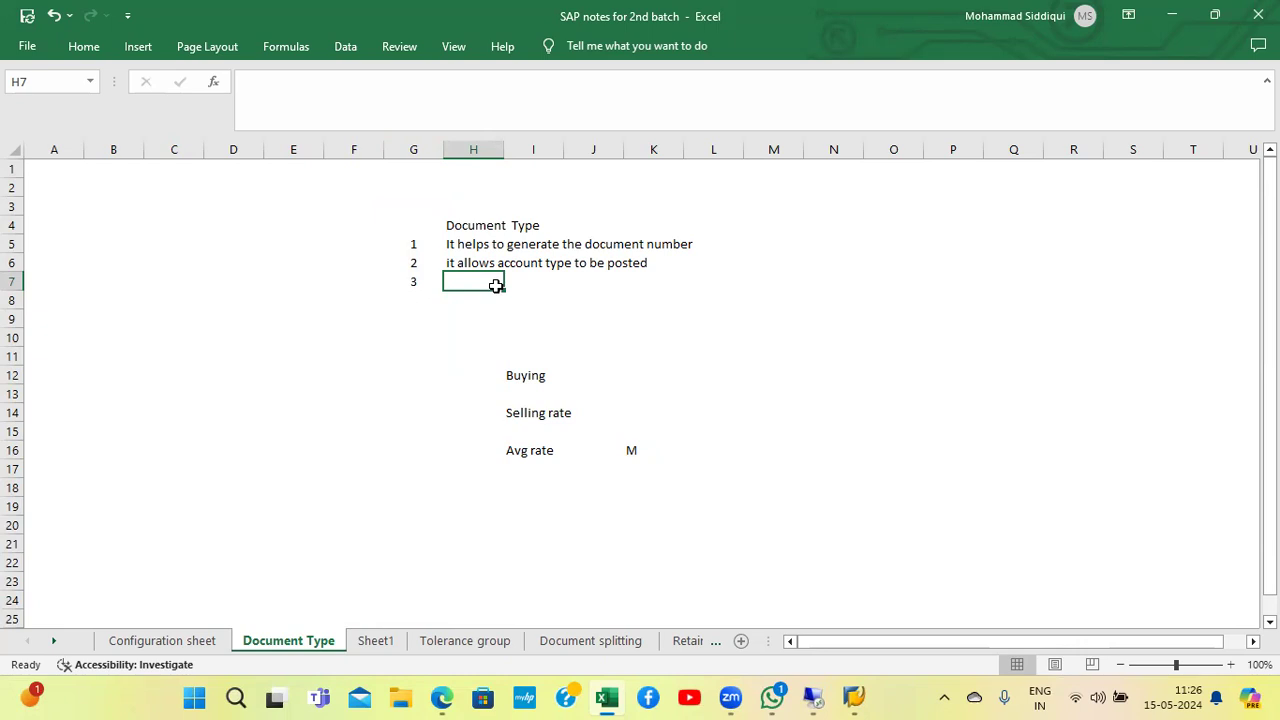
text(We can two)
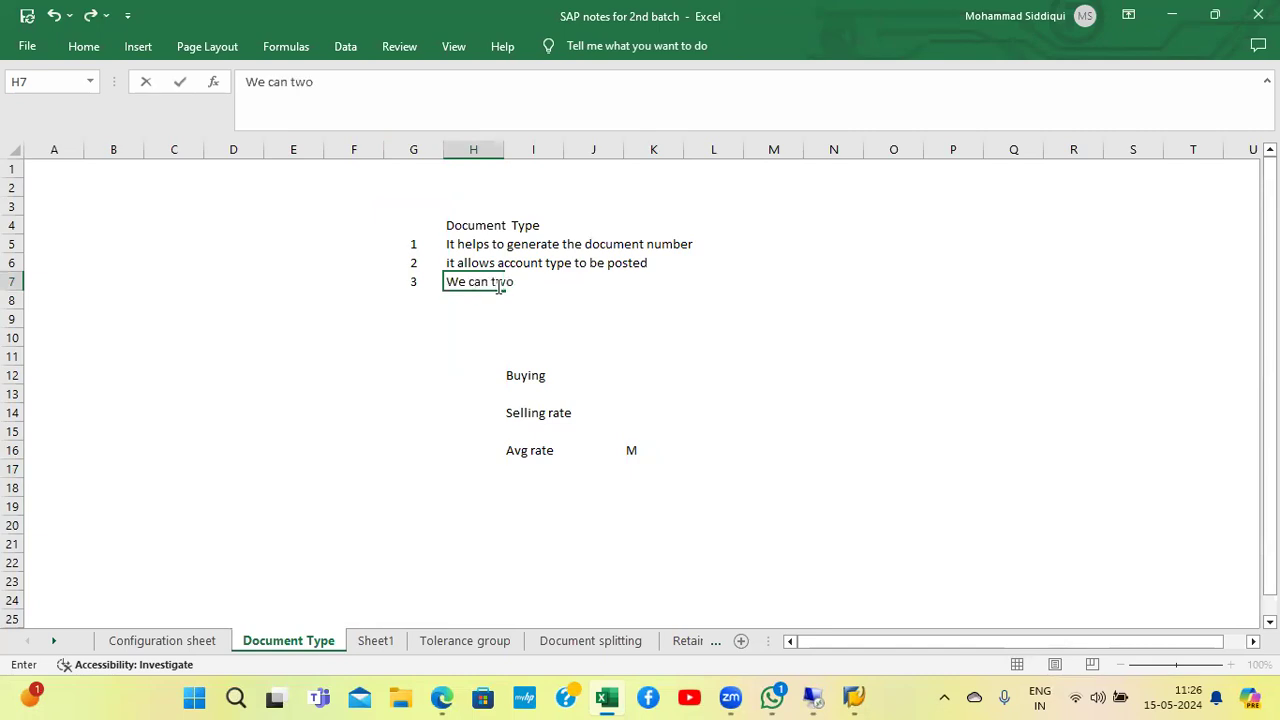
text( fields mana)
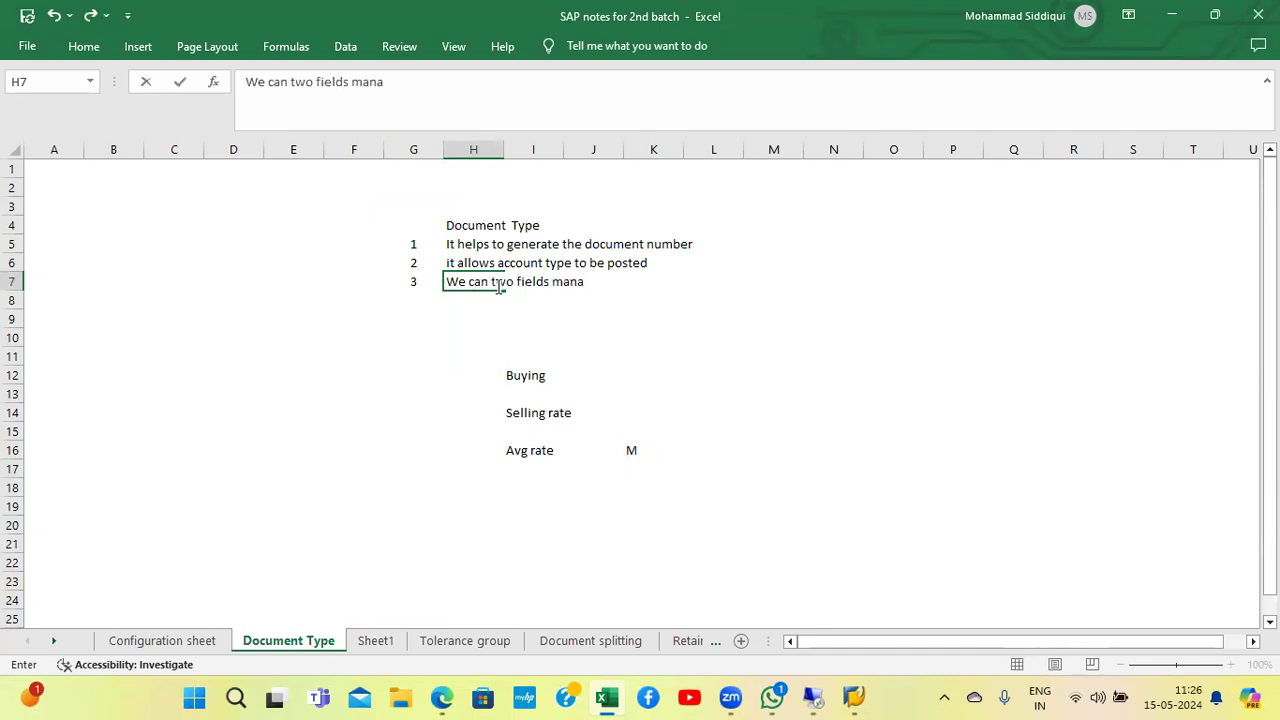
key(BackSpace)
text(datory such ref)
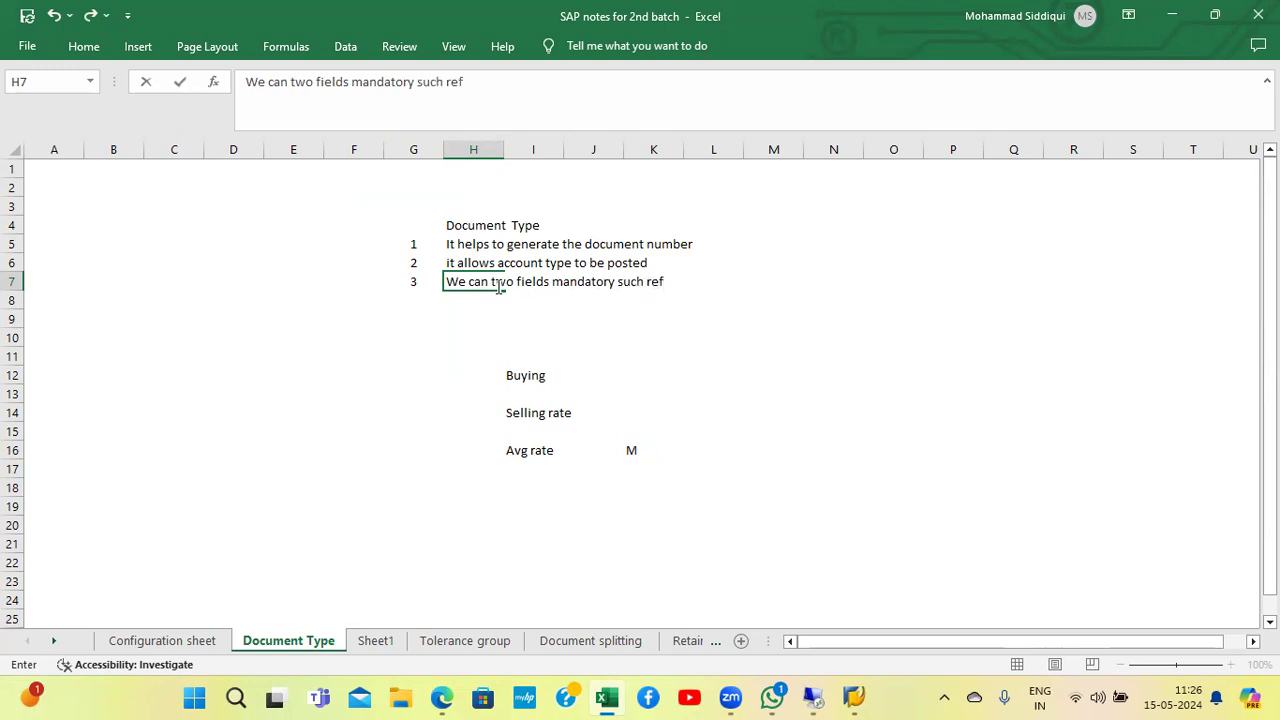
text(erence field and)
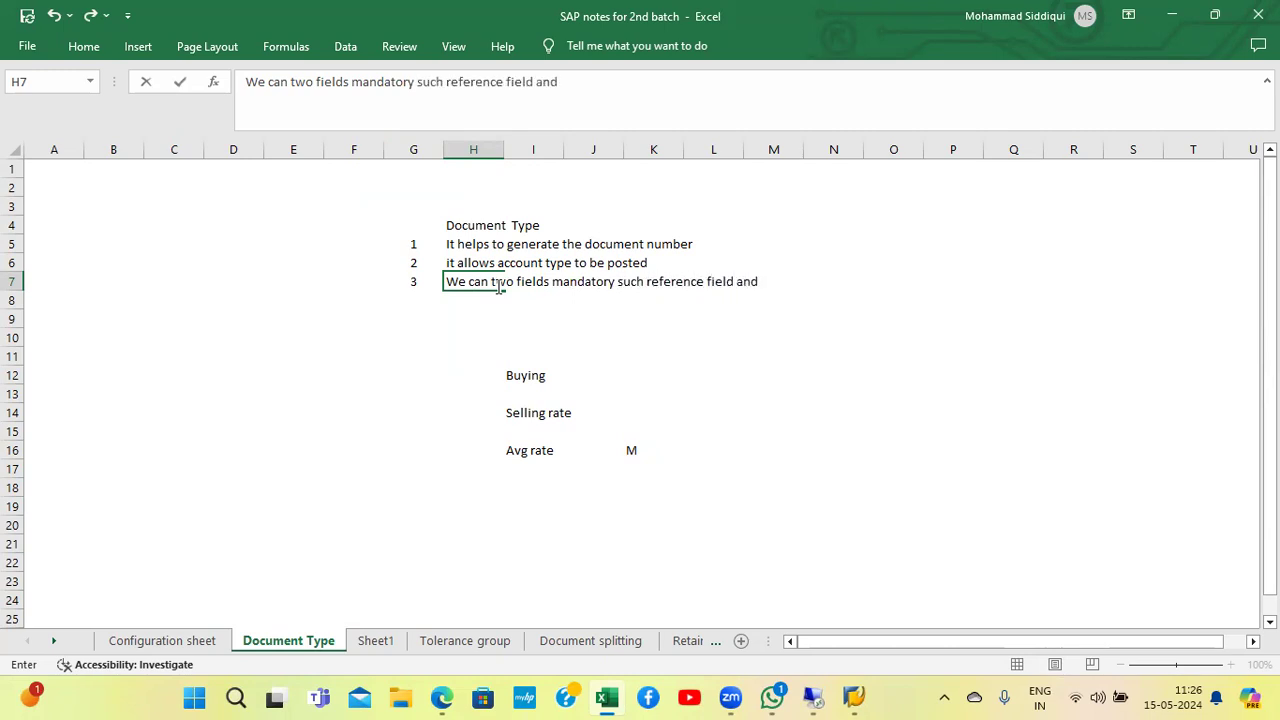
text( doc header text )
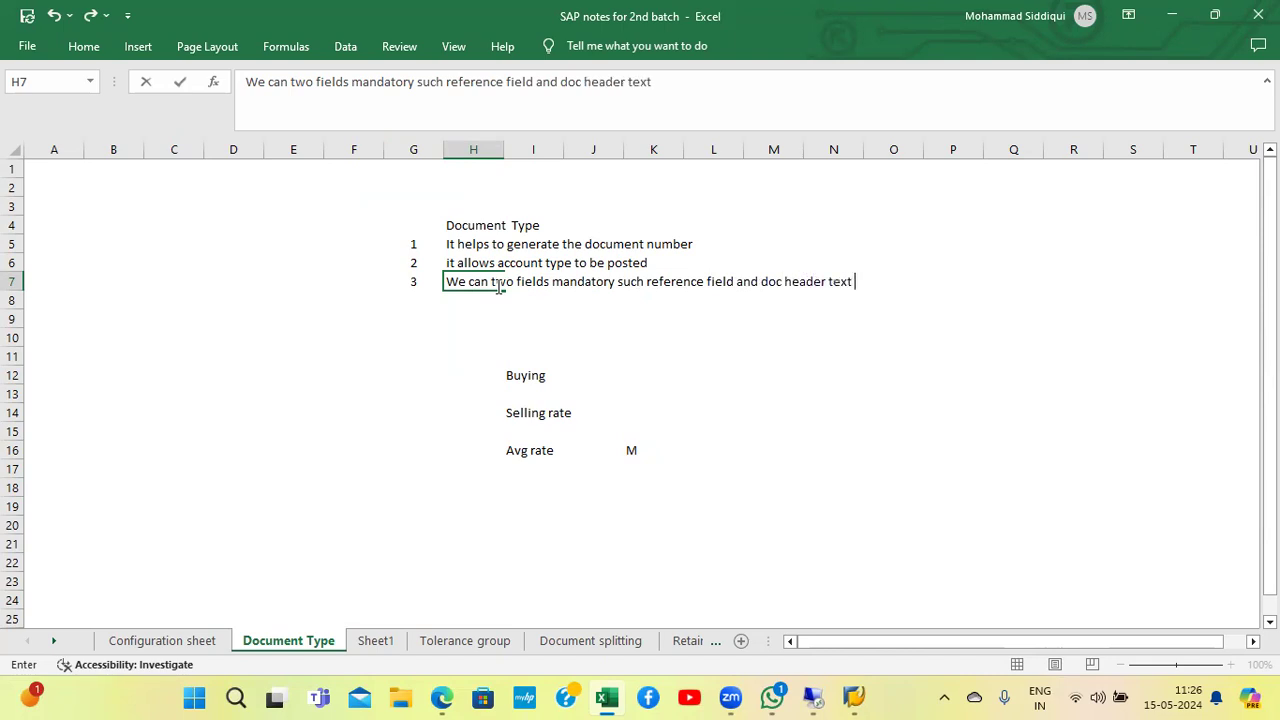
text(field with the h)
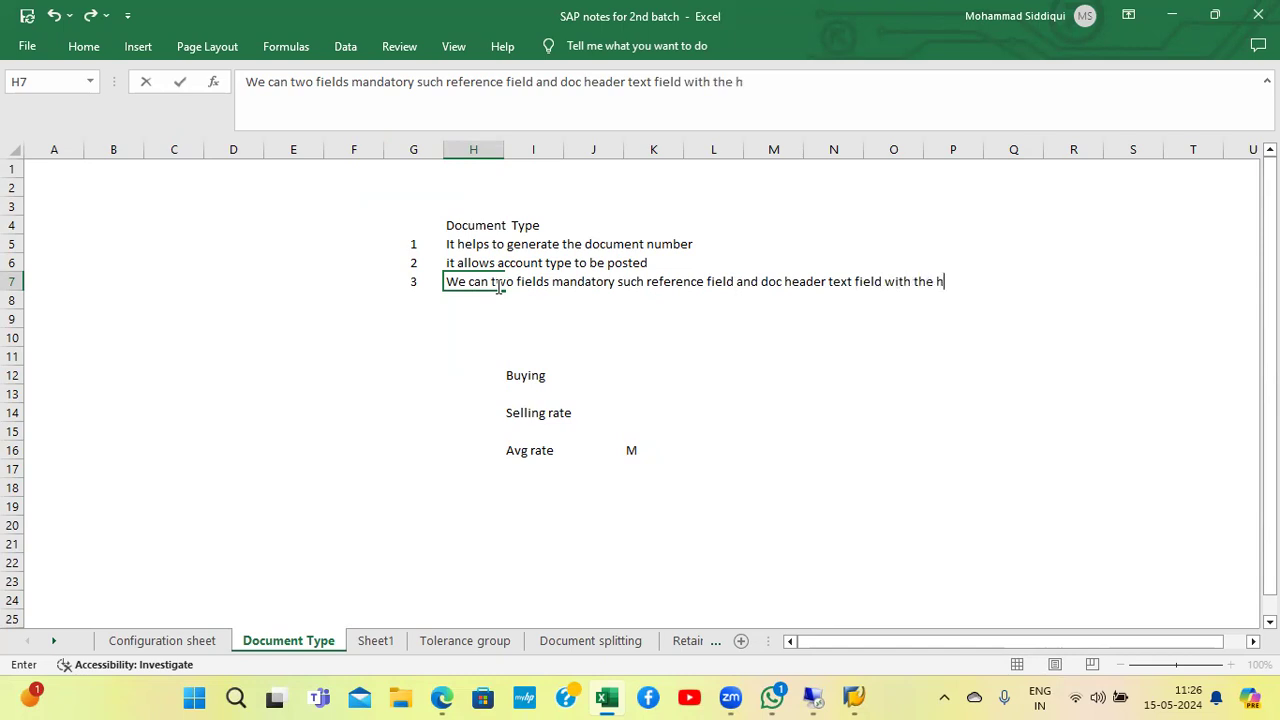
text(elp of docume)
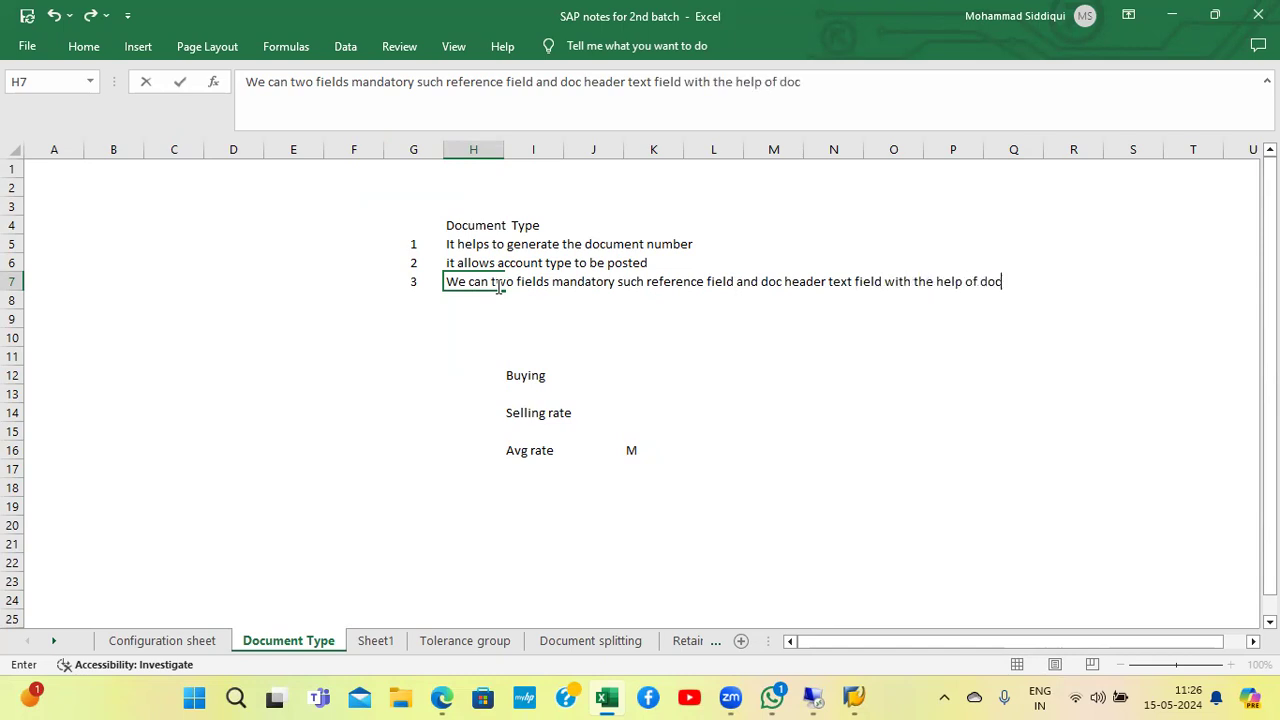
key(BackSpace)
text(ment ype)
key(Return)
key(Return)
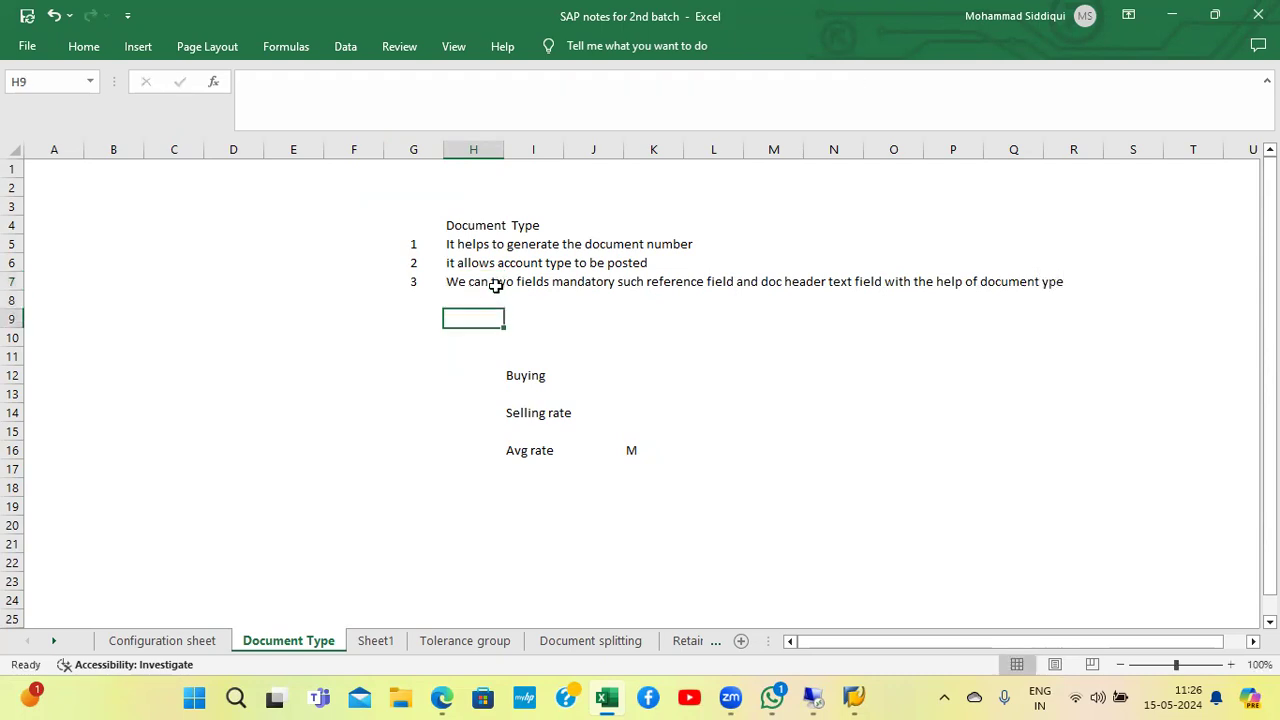
key(ctrl+s)
click(466, 283)
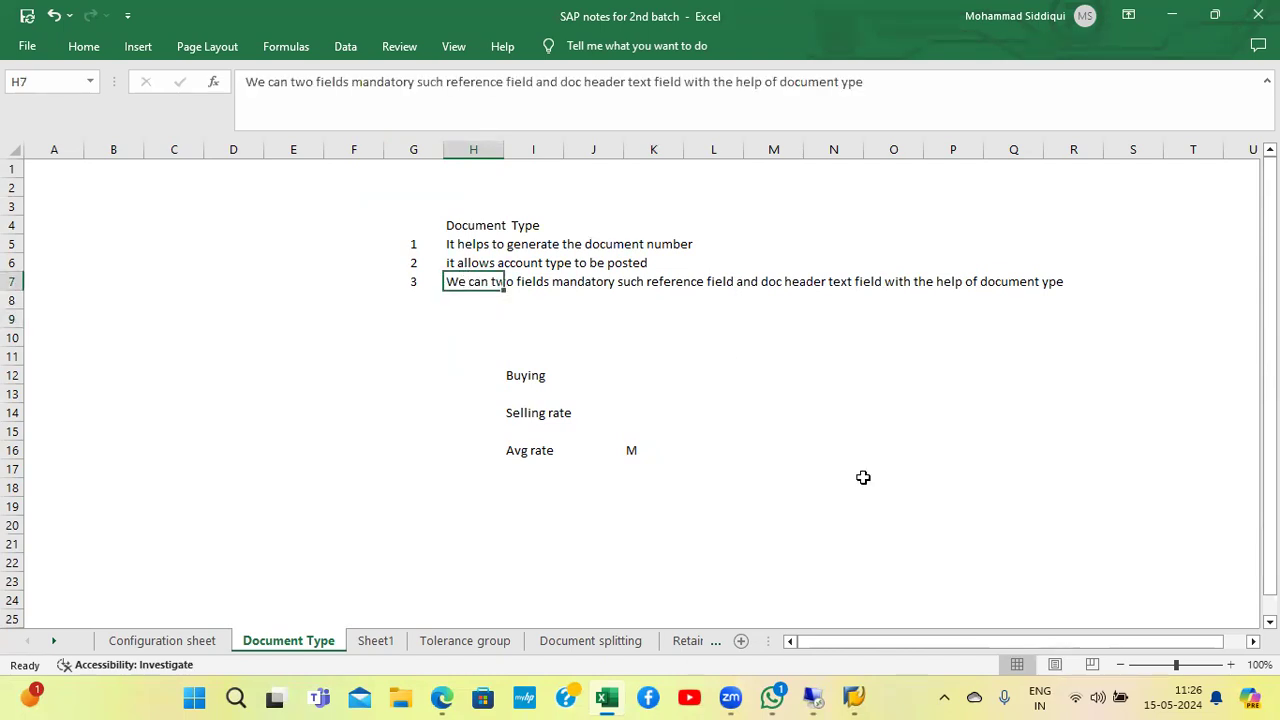
Step: Switch to SAP, open transaction FB60 for vendor invoices and review the basic data fields
click(815, 697)
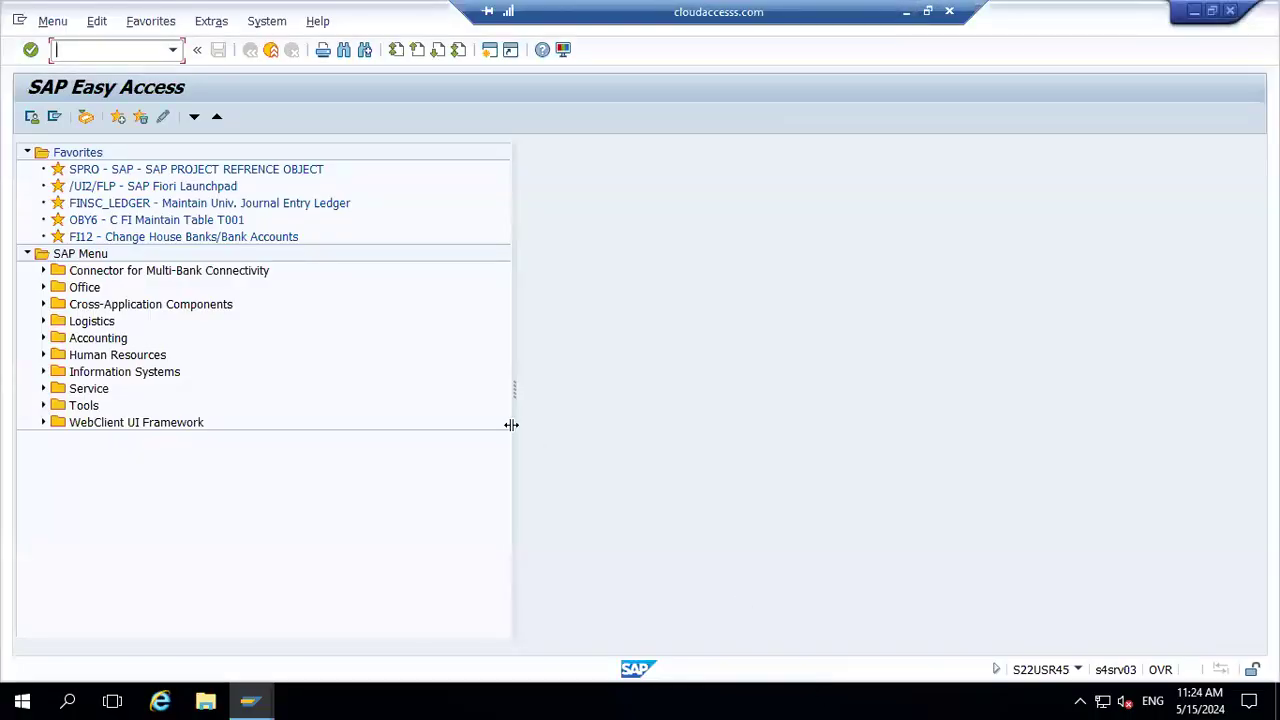
text(fb60)
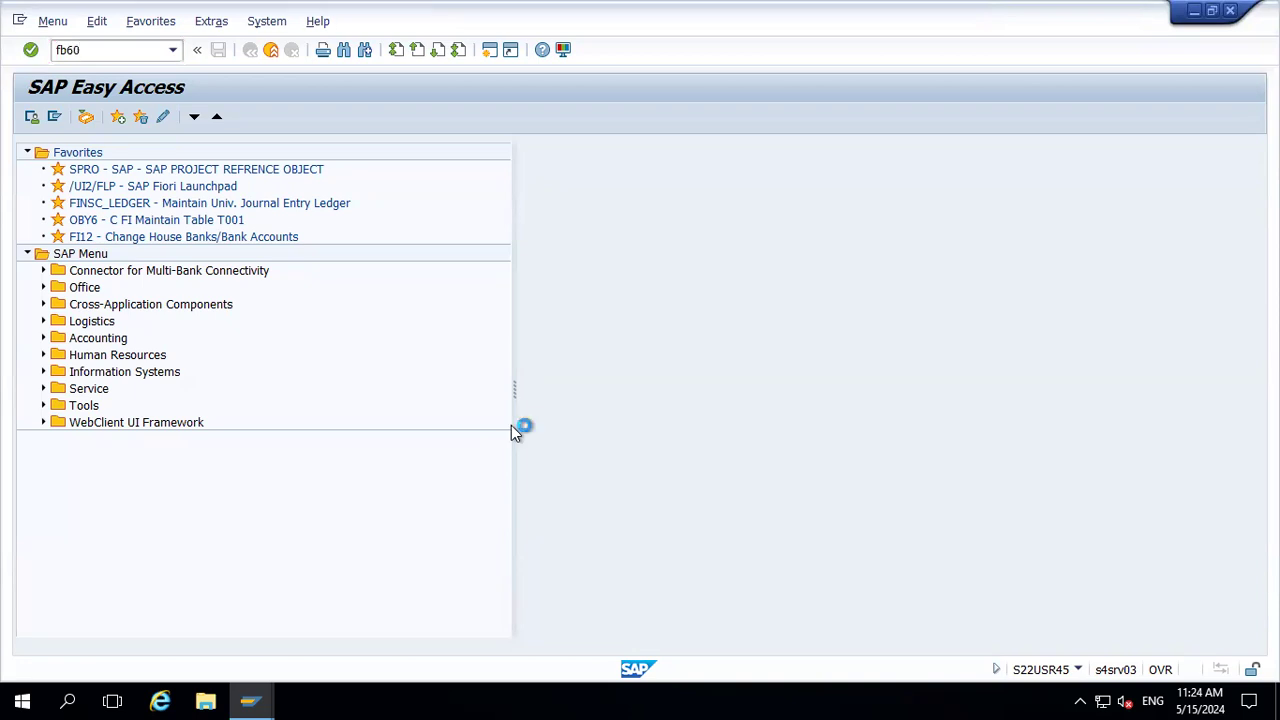
key(Return)
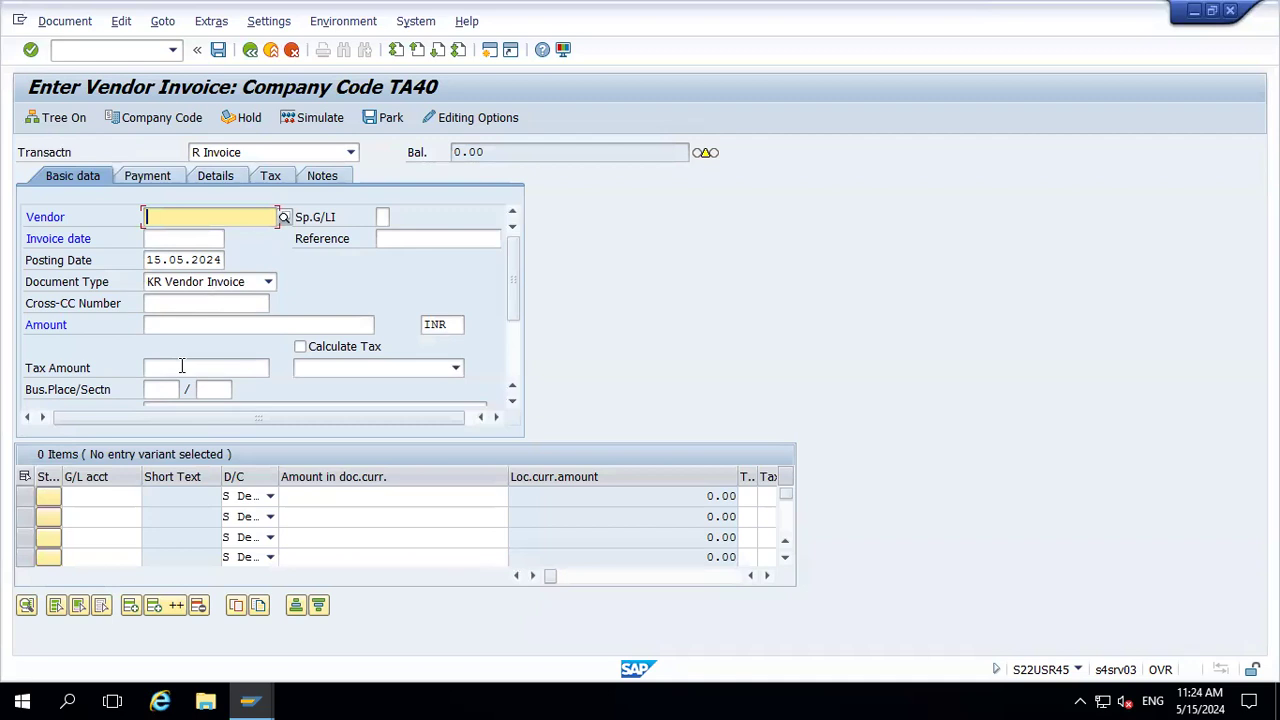
scroll(509, 327, down, 2)
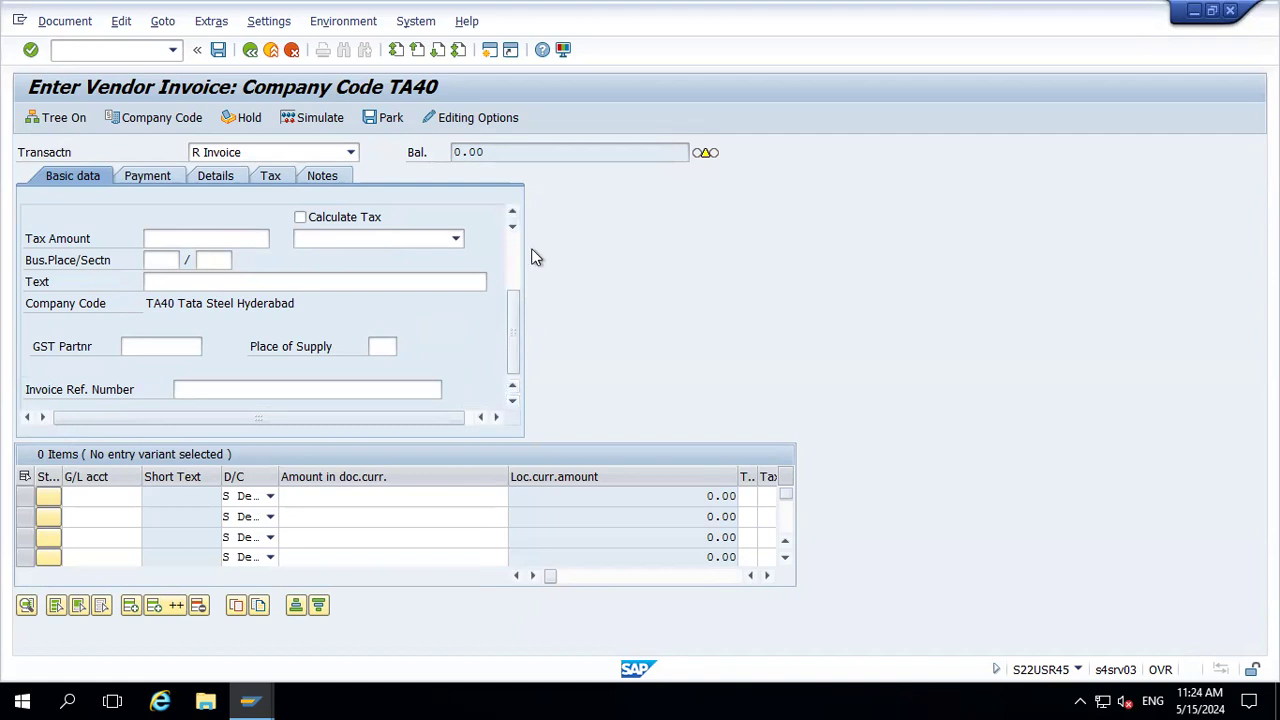
scroll(514, 245, up, 2)
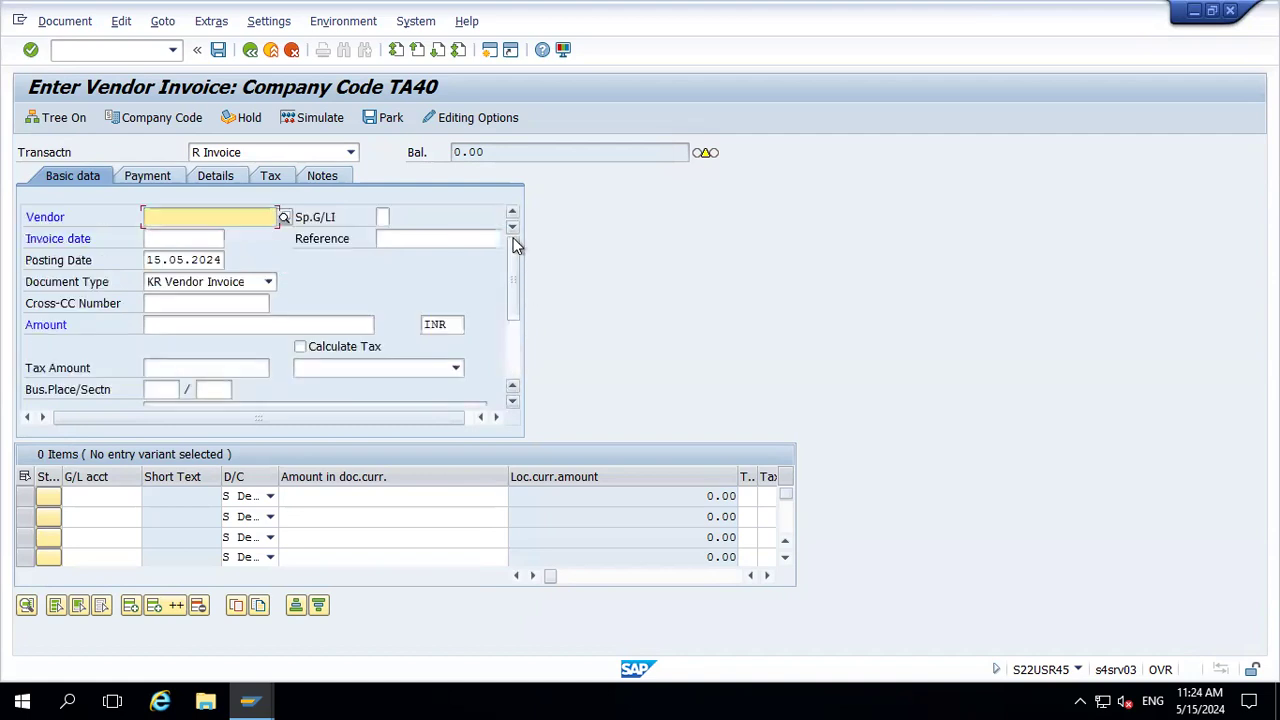
Step: Select the invoice's reference field, try to open the payment data, and exit the vendor invoice without keeping any data
click(398, 237)
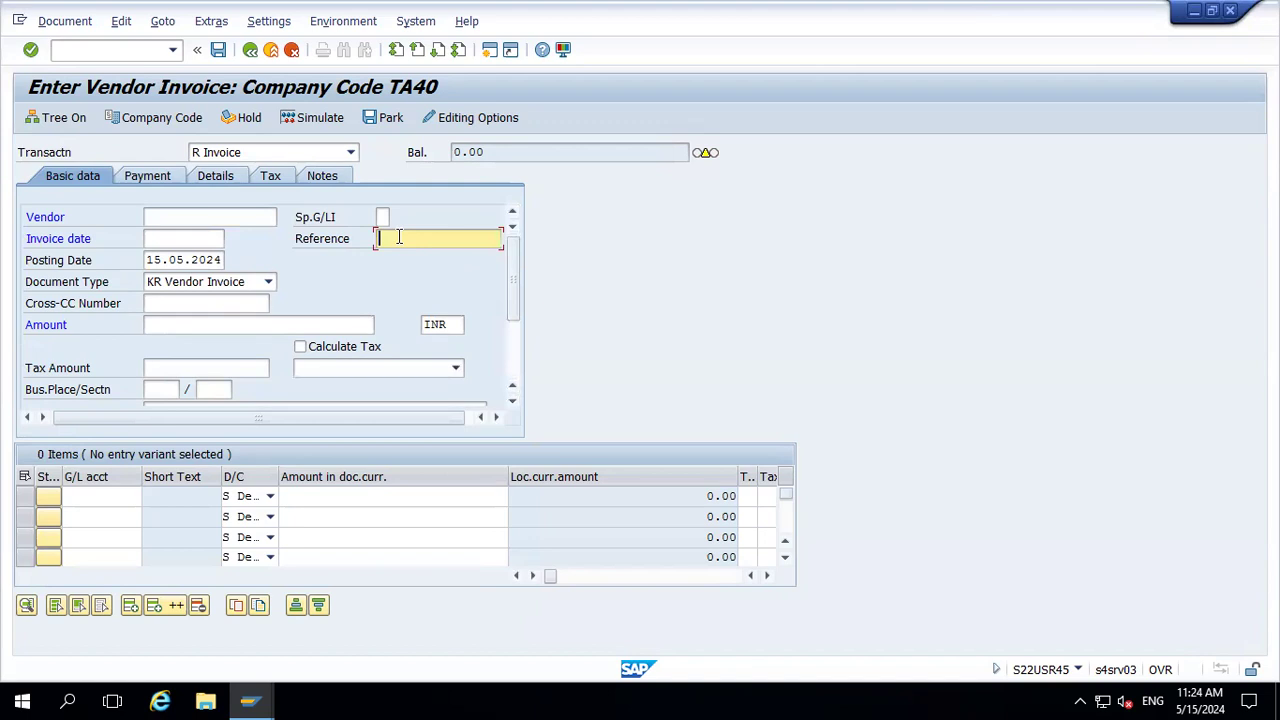
click(159, 181)
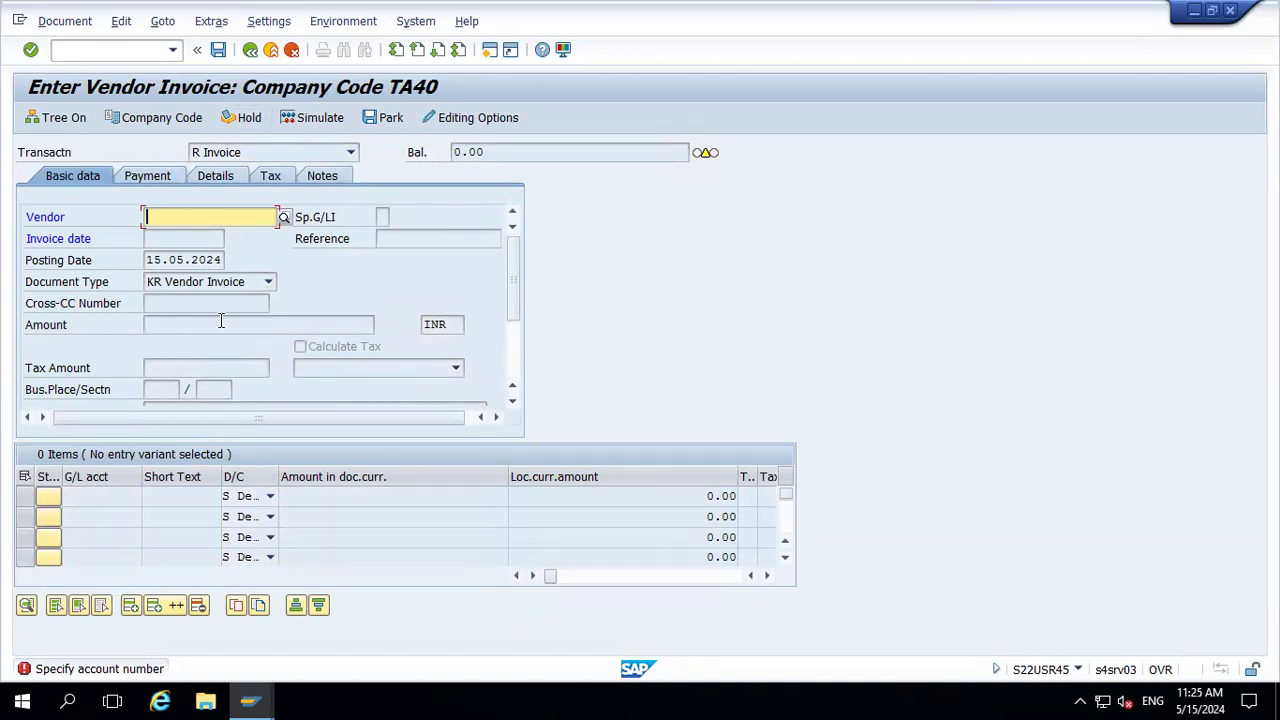
click(271, 49)
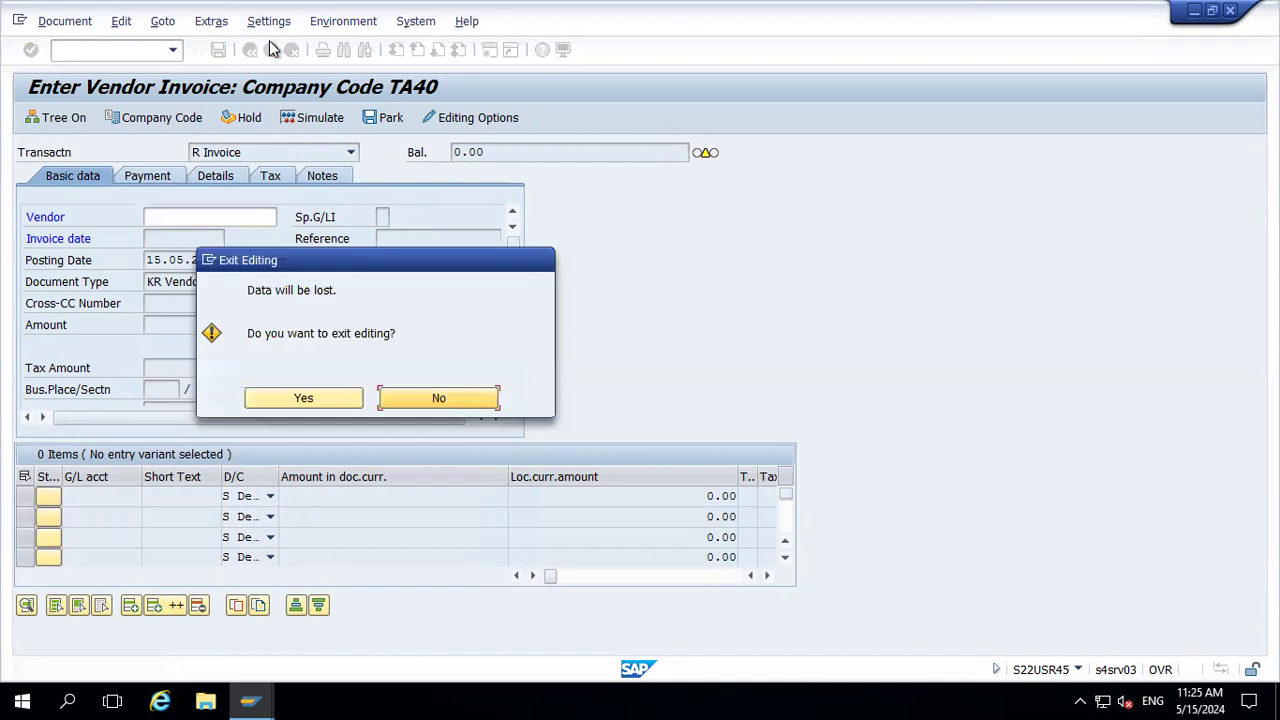
click(284, 395)
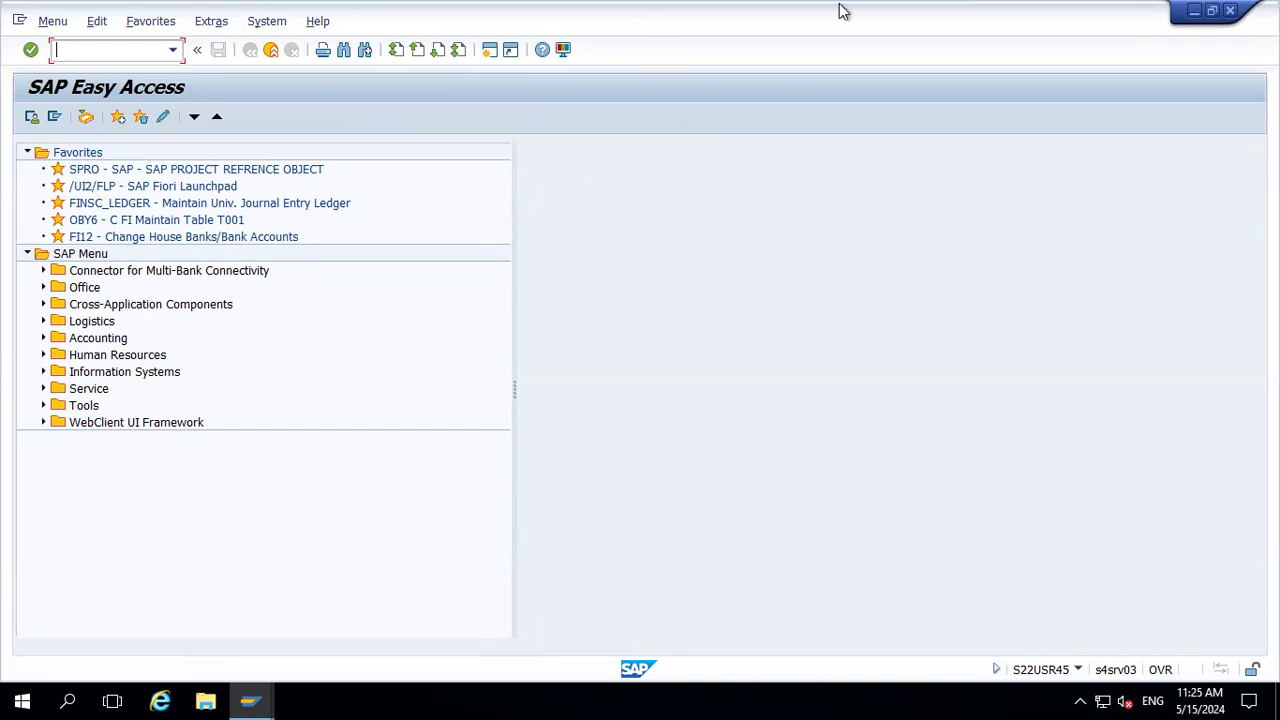
Step: Switch to the Excel notes and move the Buying, Selling rate and Avg rate block from I12:K16 to start at H10
click(903, 10)
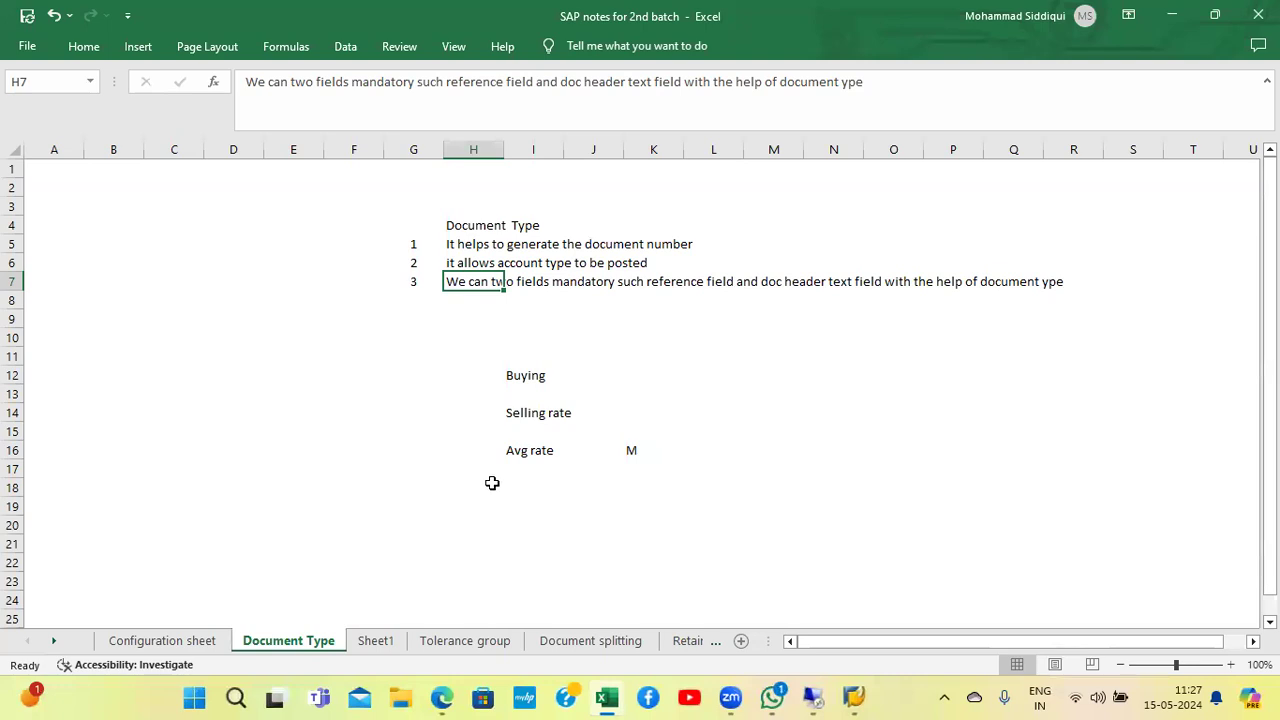
click(531, 372)
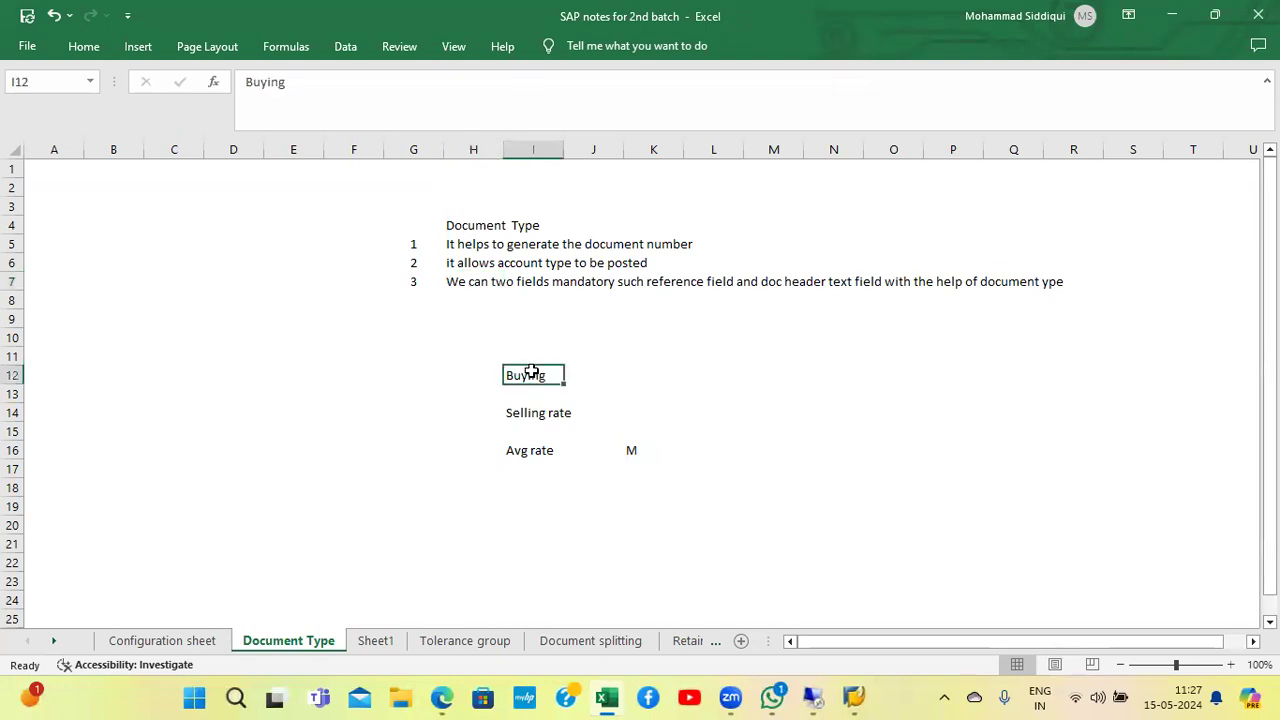
key(shift+Down)
key(shift+Down)
key(shift+Down)
key(shift+Down)
key(shift+Right)
key(shift+Right)
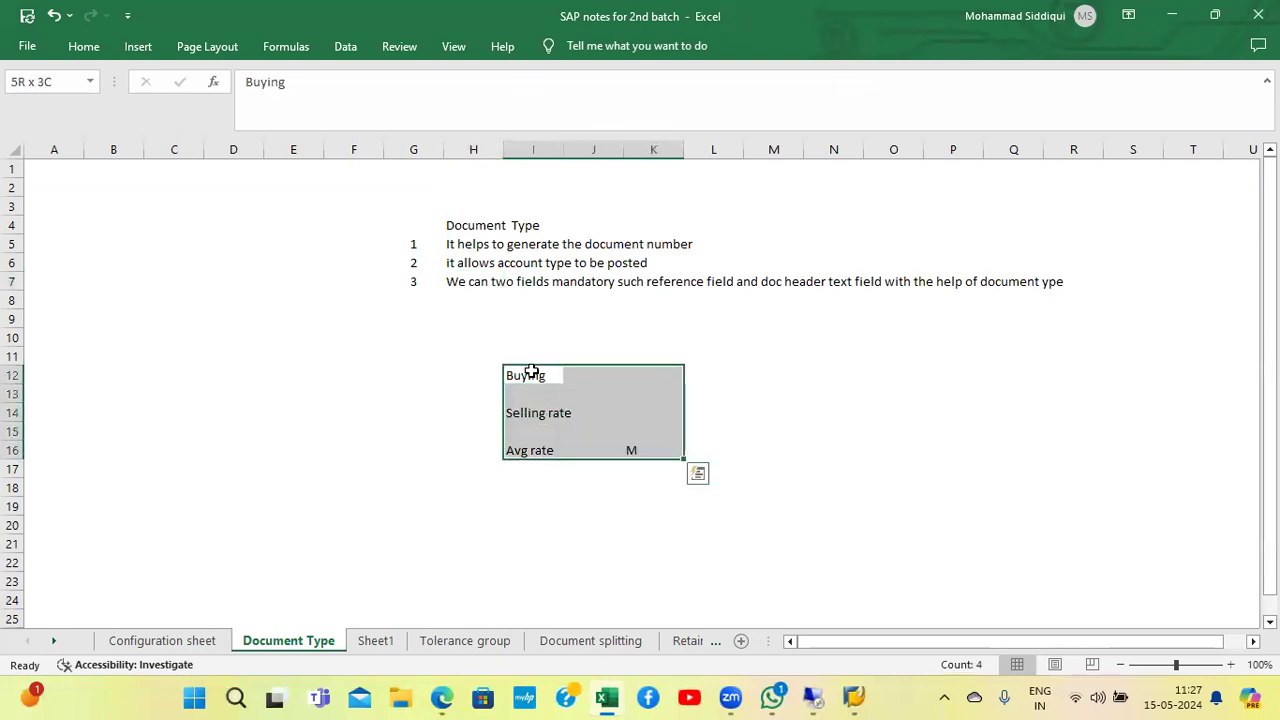
key(ctrl+c)
key(Up)
key(Up)
key(Left)
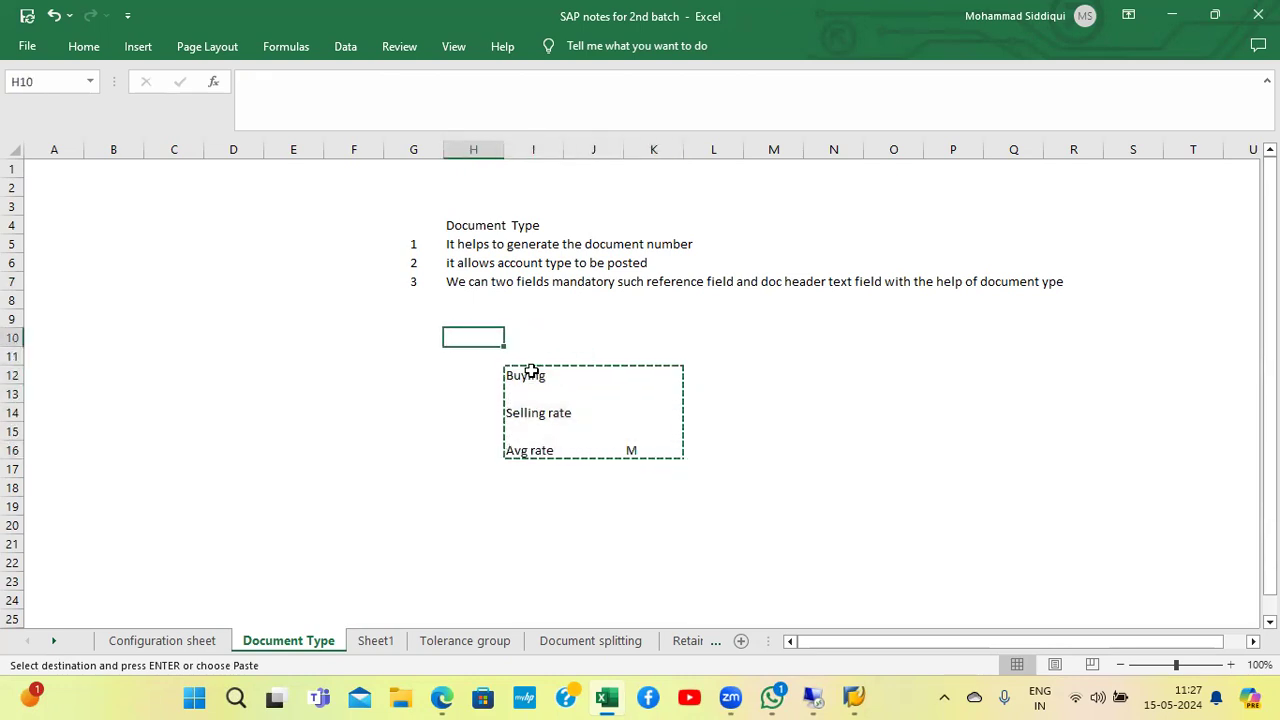
key(Return)
Step: Enter the heading "Posting keys" in H17 and the note number 1 in G19
key(Down)
key(Down)
key(Down)
key(Down)
key(Down)
key(Down)
key(Down)
text(Pos)
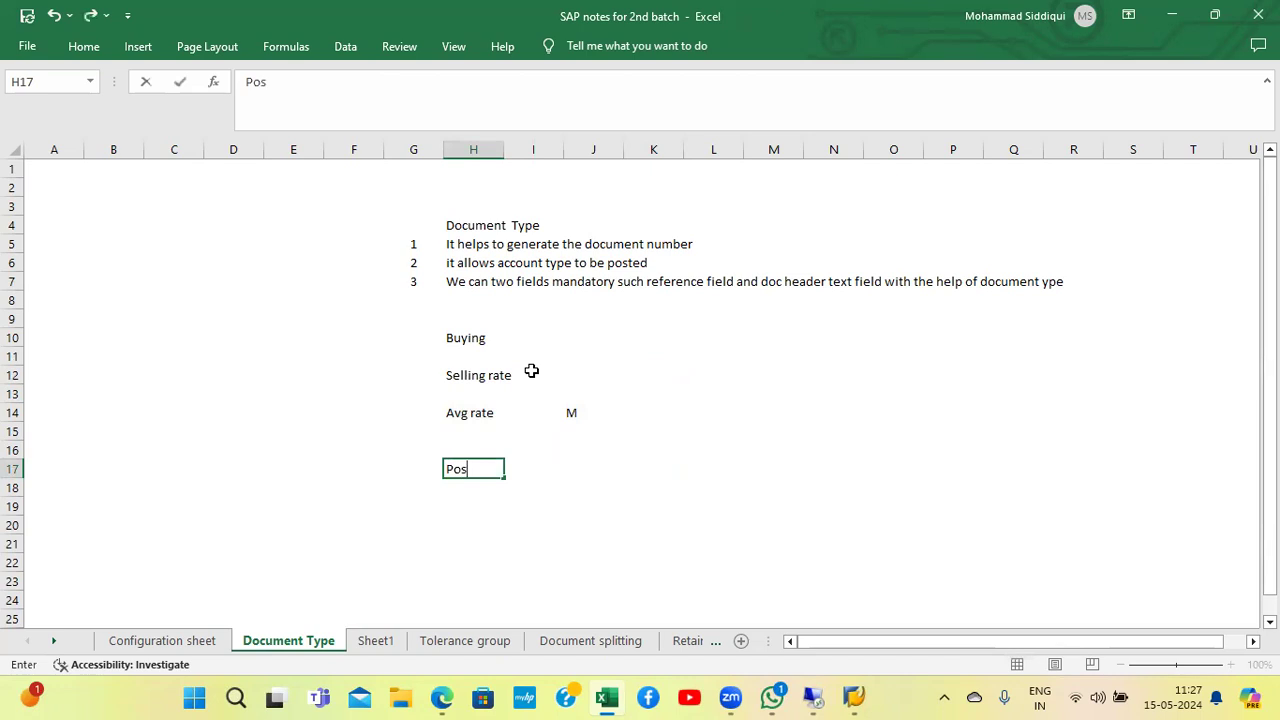
text(ting keys)
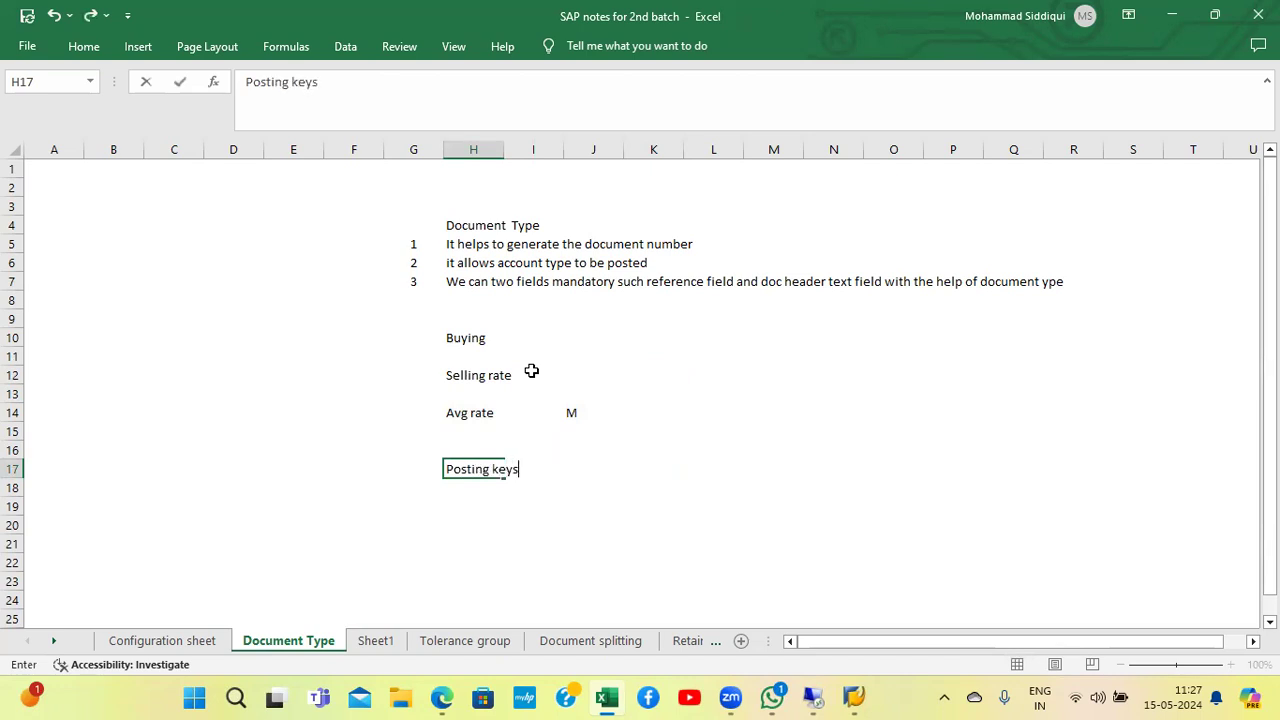
key(Return)
key(Return)
key(Left)
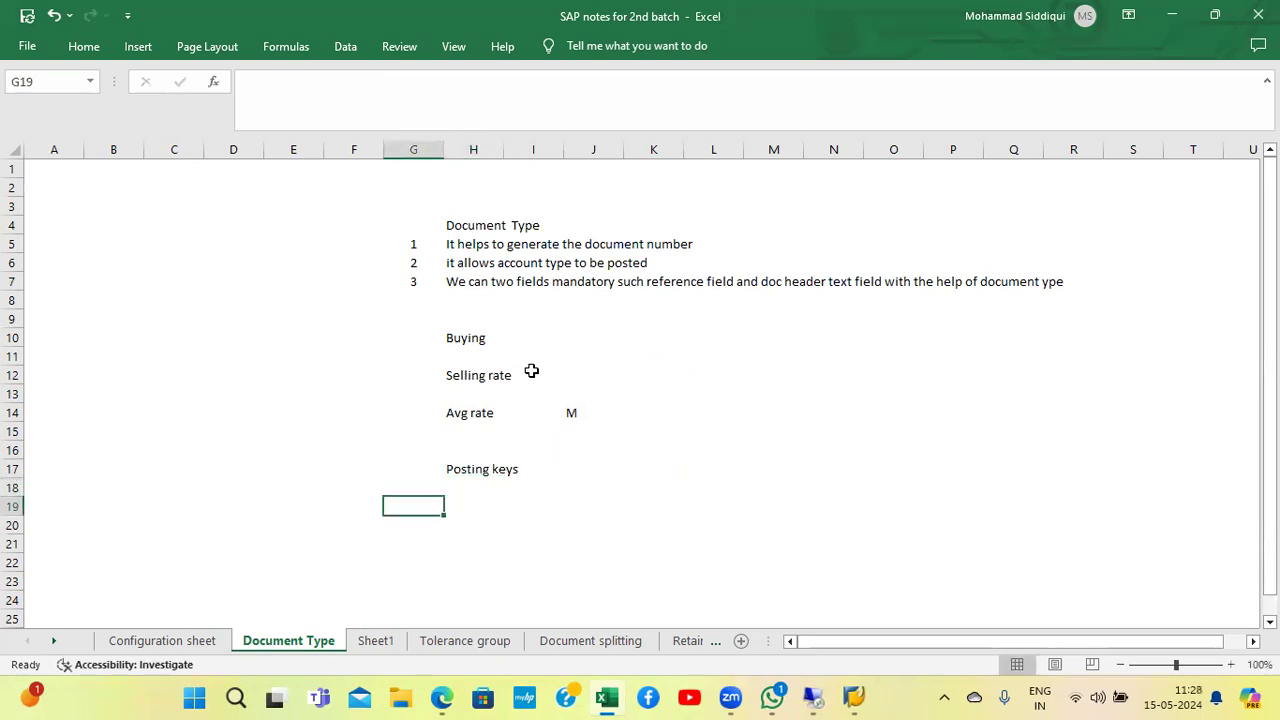
text(1)
key(Right)
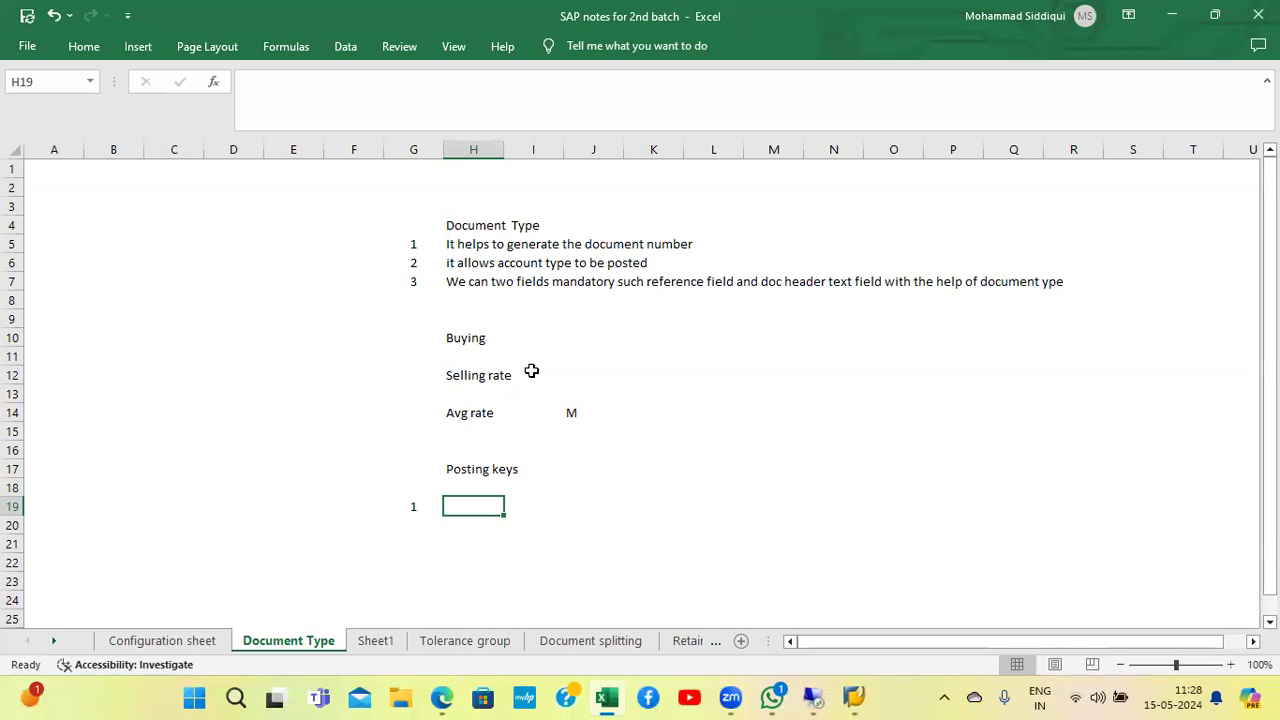
Step: Enter the first posting key note "This is unque to Account type" in H19
text(This)
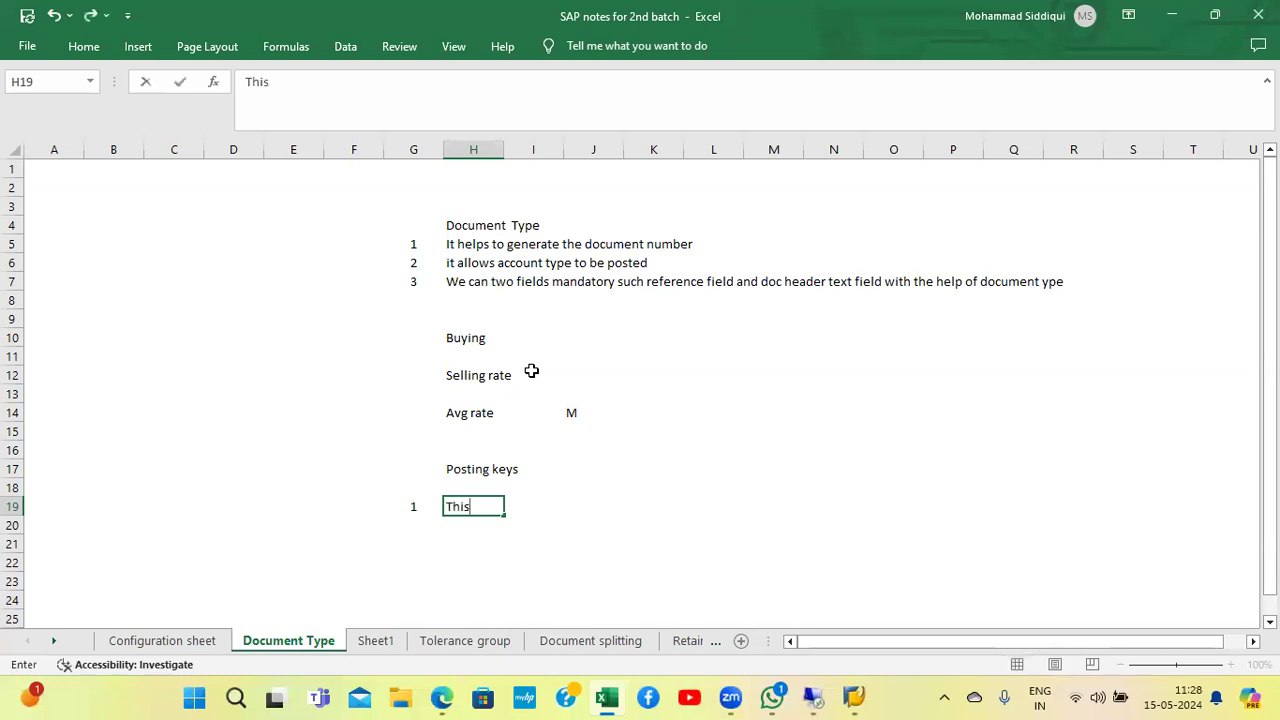
text( is unqui)
key(BackSpace)
text(q)
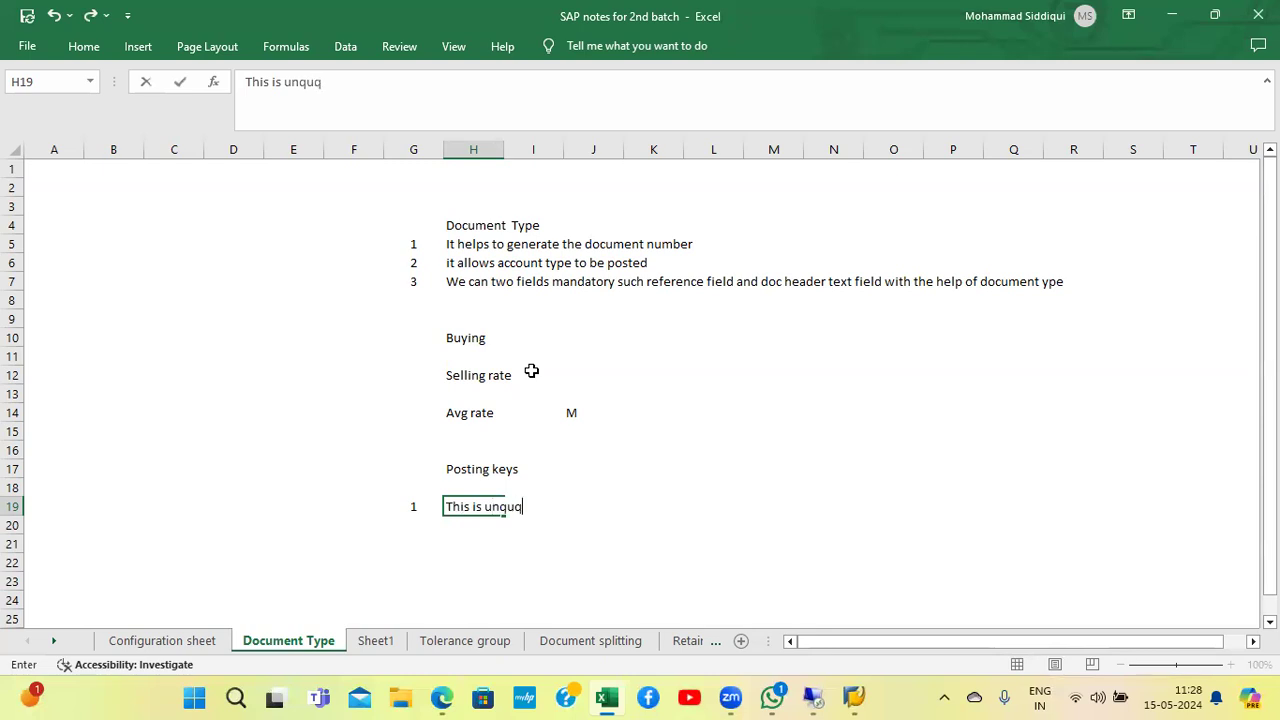
key(BackSpace)
key(BackSpace)
text(ue to Account type)
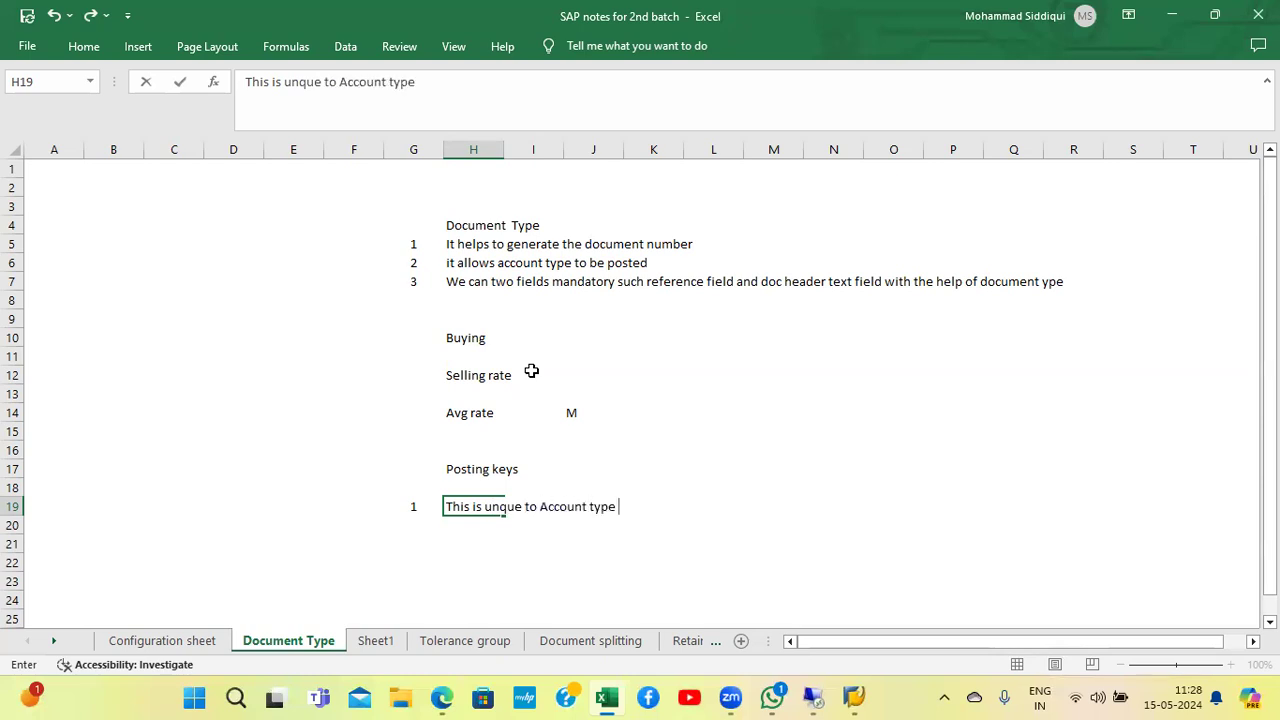
key(Return)
Step: Enter the note number 2 in G20 and the text "This is unquue to trasaction" in H20
text(2)
key(Tab)
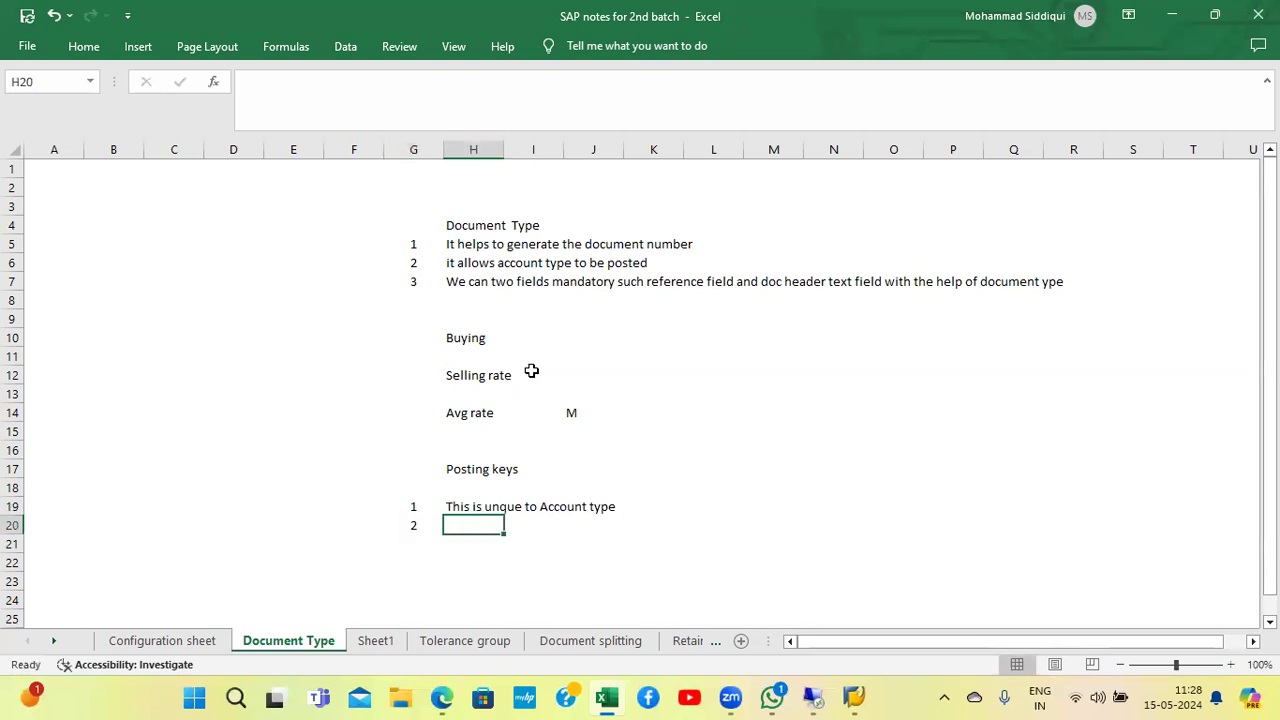
text(This is unq)
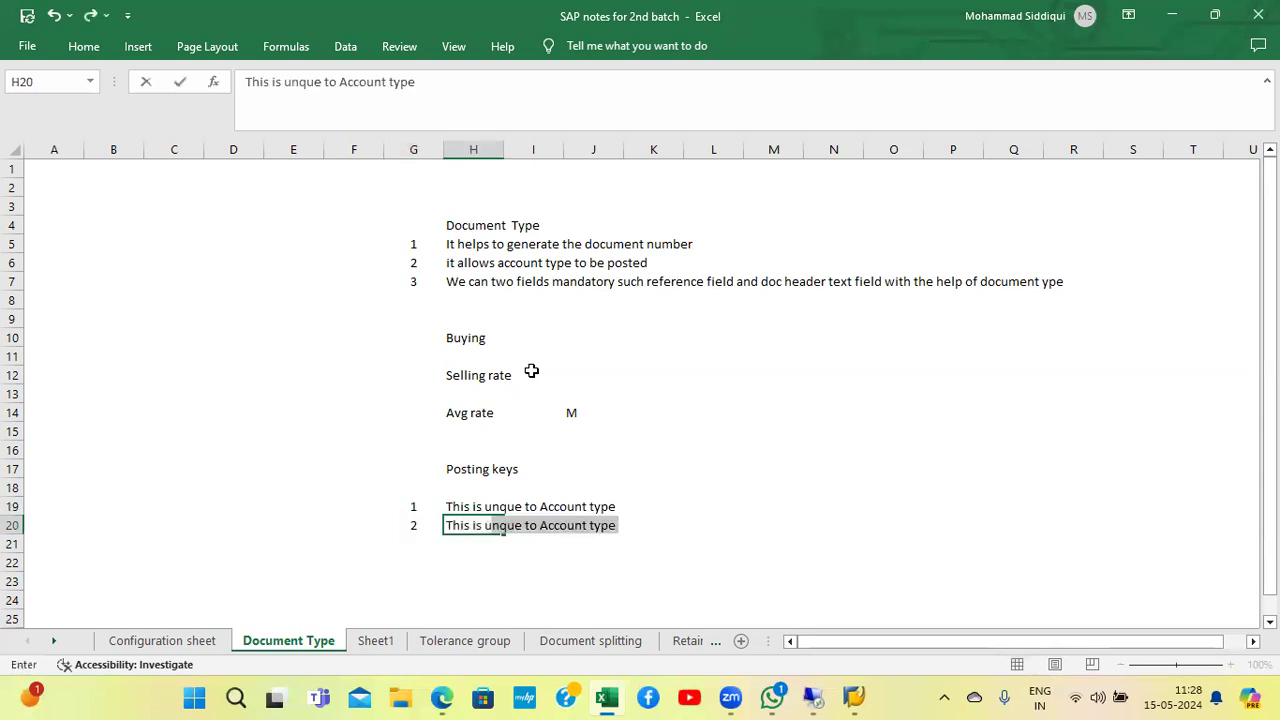
text(uue to trnas)
key(BackSpace)
key(BackSpace)
key(BackSpace)
text(asaction)
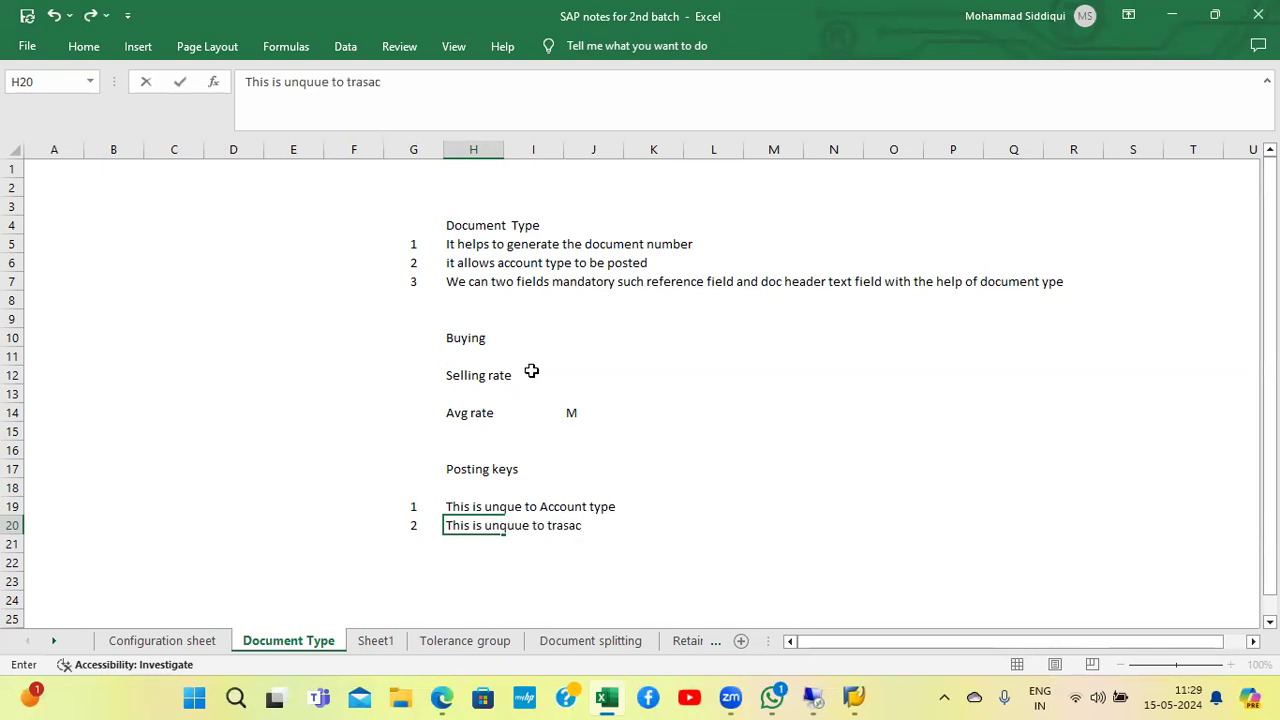
key(Return)
Step: Correct the misspelled word in the second posting key note in H20 to "Unique"
key(Up)
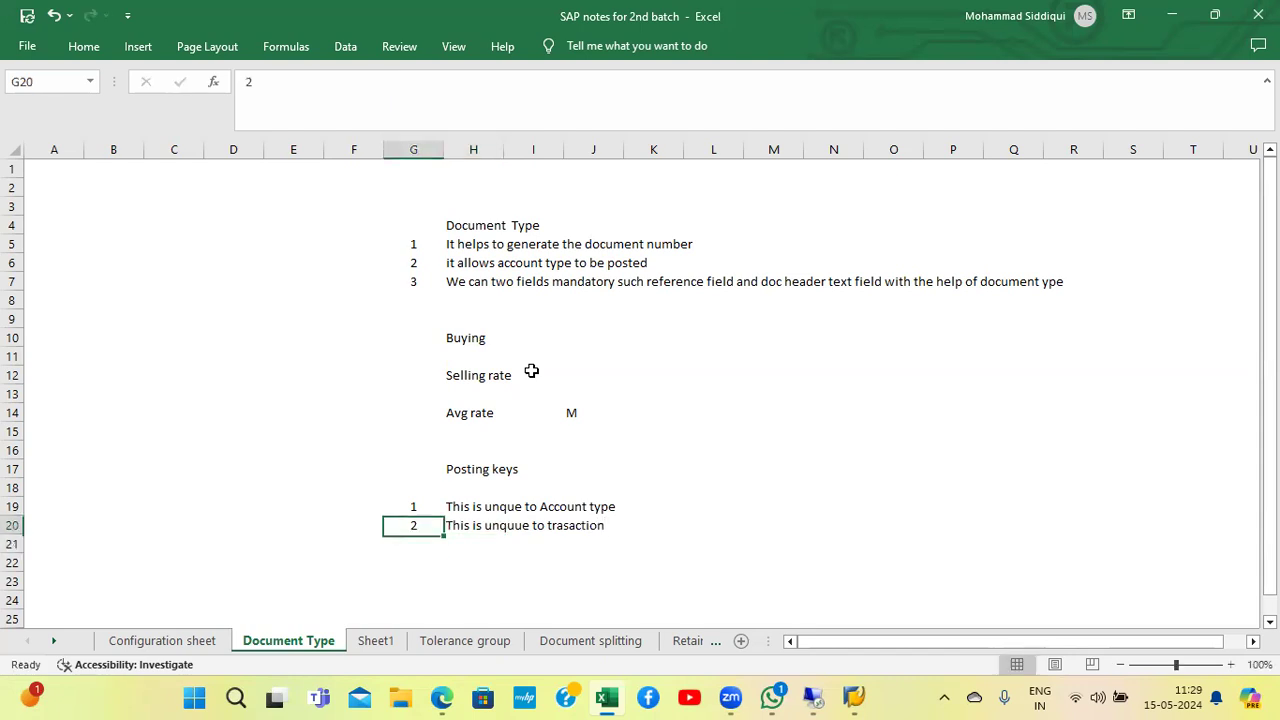
key(Up)
key(Right)
key(Right)
key(Right)
key(Right)
key(Down)
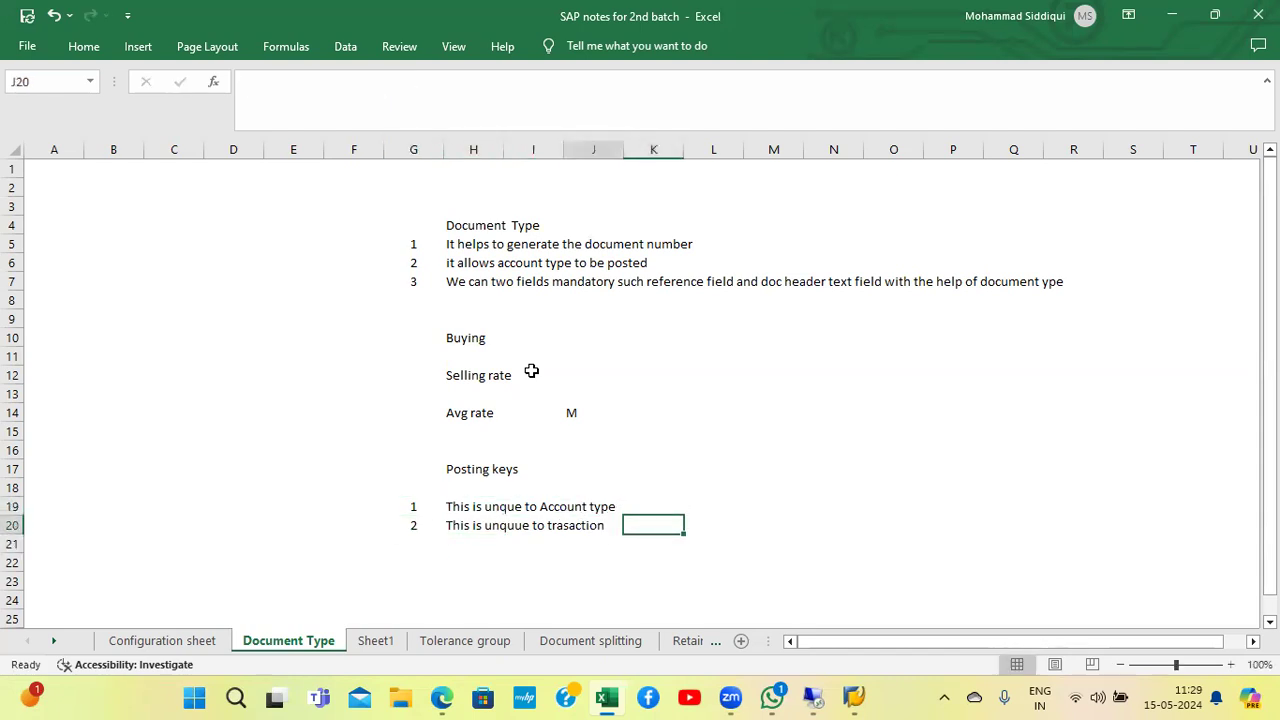
key(Left)
key(Left)
key(Left)
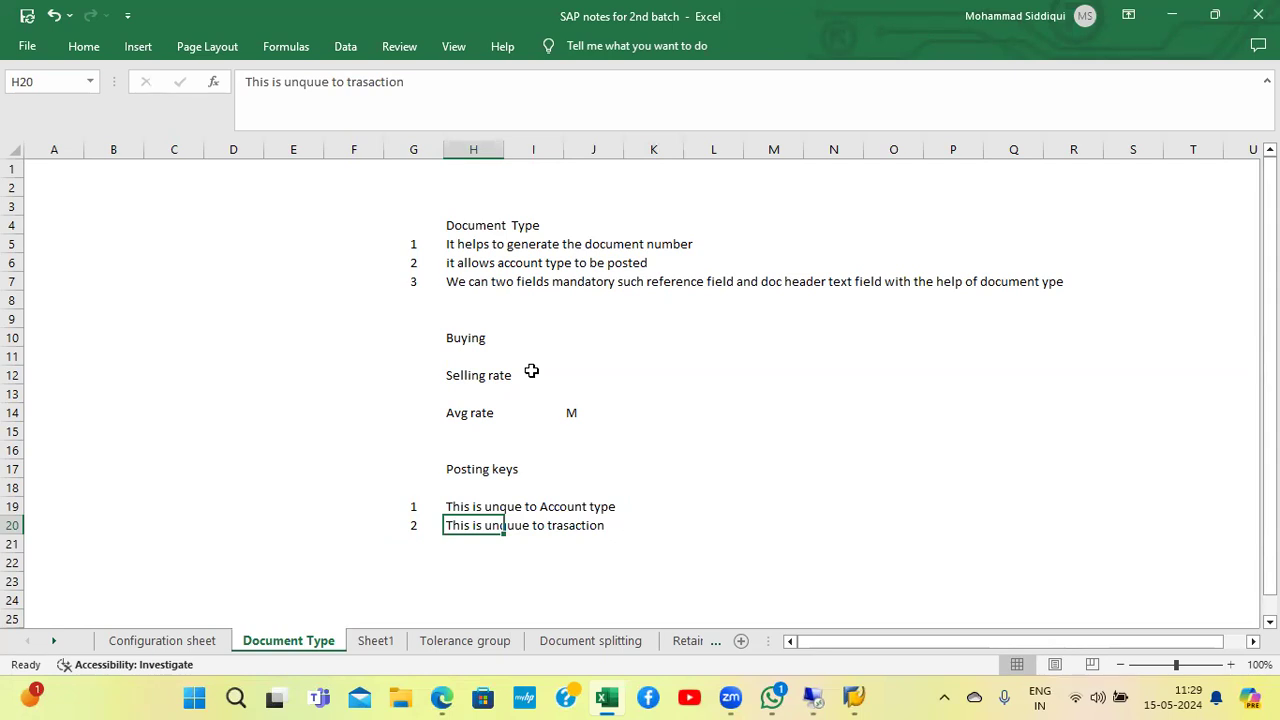
double_click(331, 82)
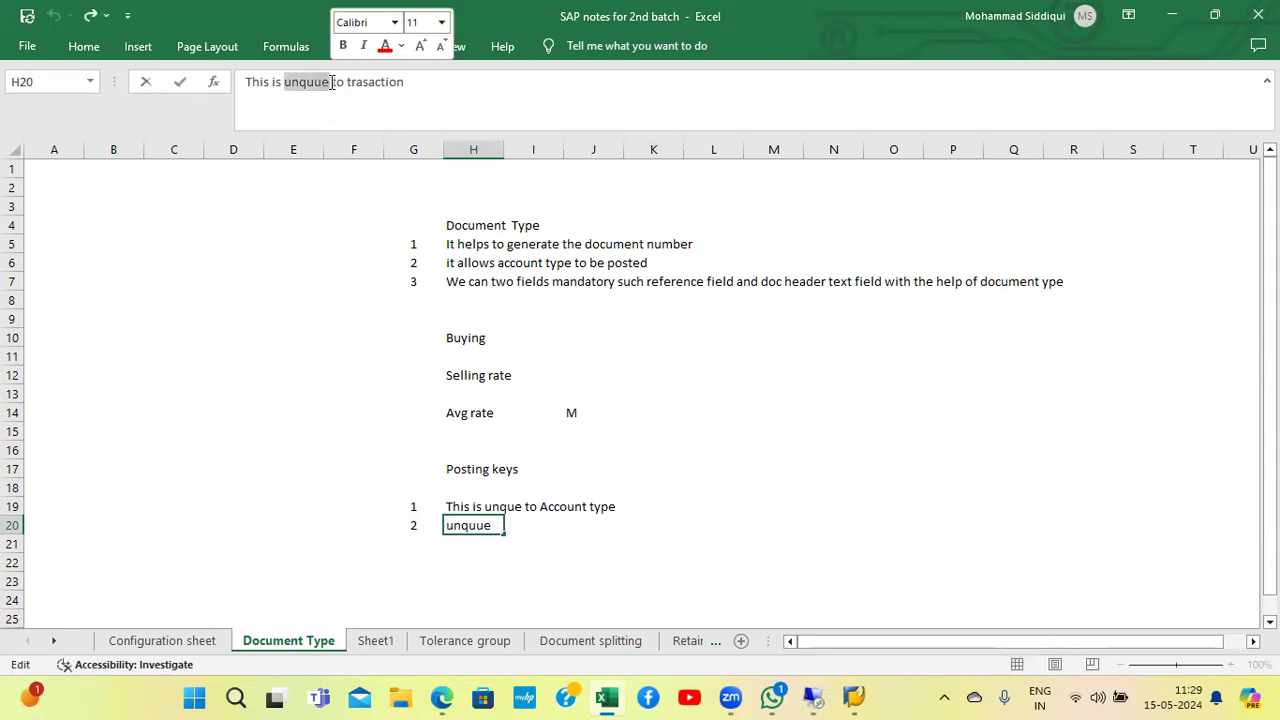
text(Unique)
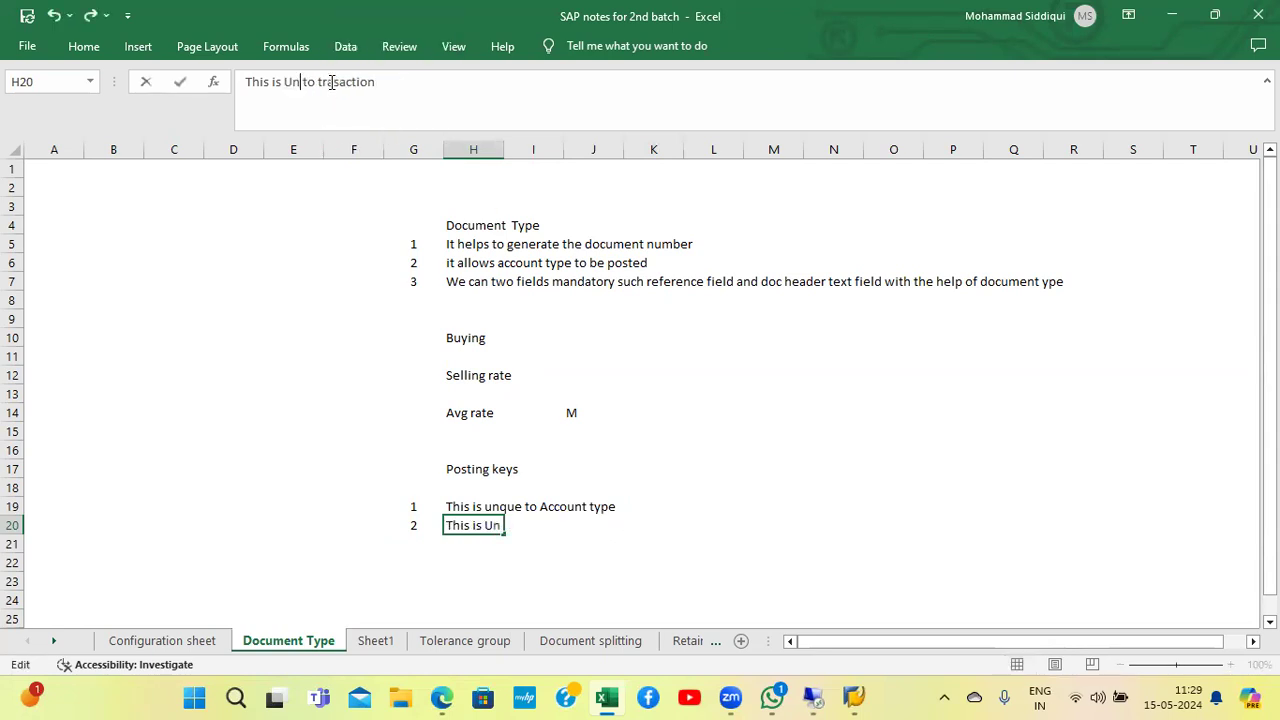
key(Return)
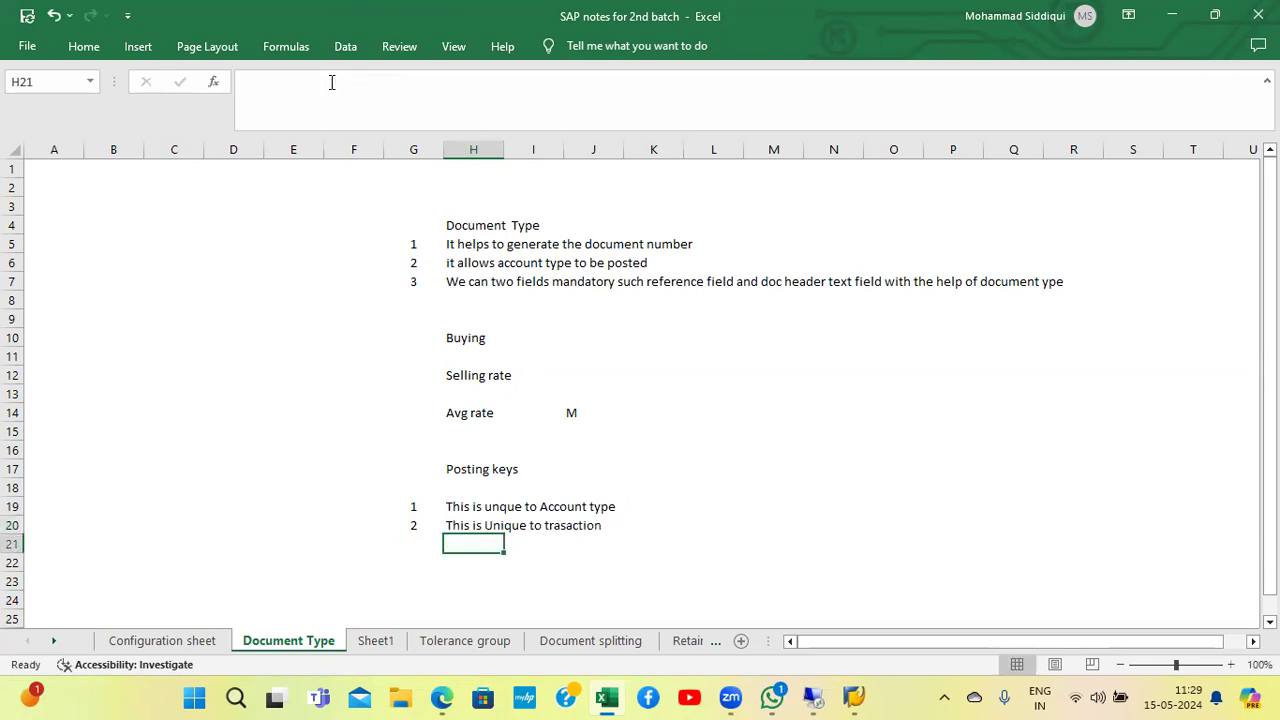
Step: Correct the misspelled word in the first posting key note in H19 to "Unique"
key(Up)
key(Up)
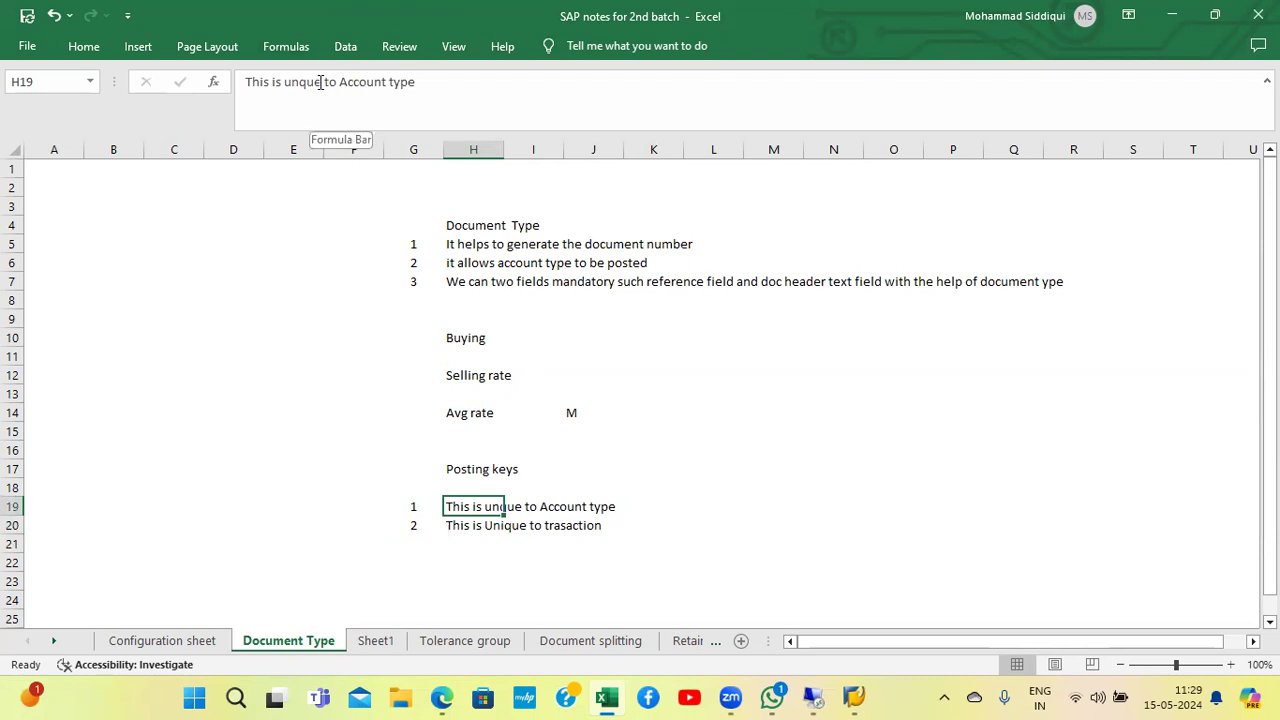
click(320, 82)
key(BackSpace)
key(BackSpace)
key(BackSpace)
key(BackSpace)
key(BackSpace)
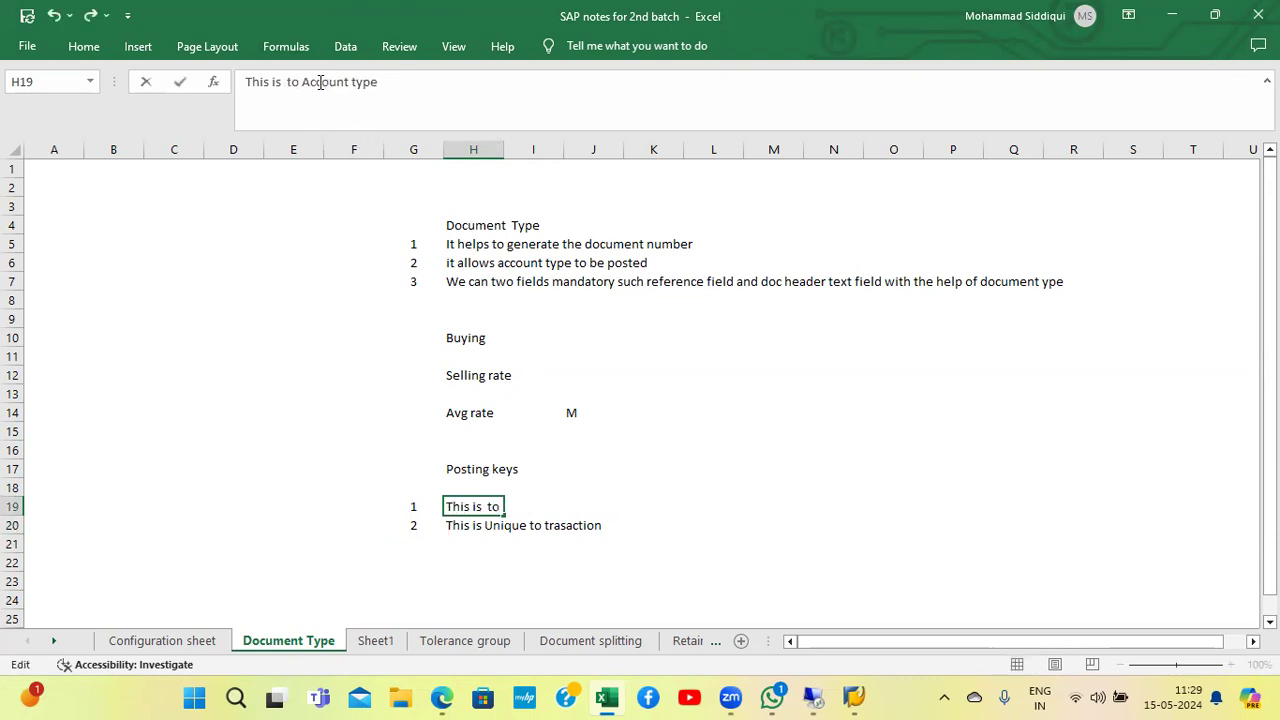
text(Uniqu)
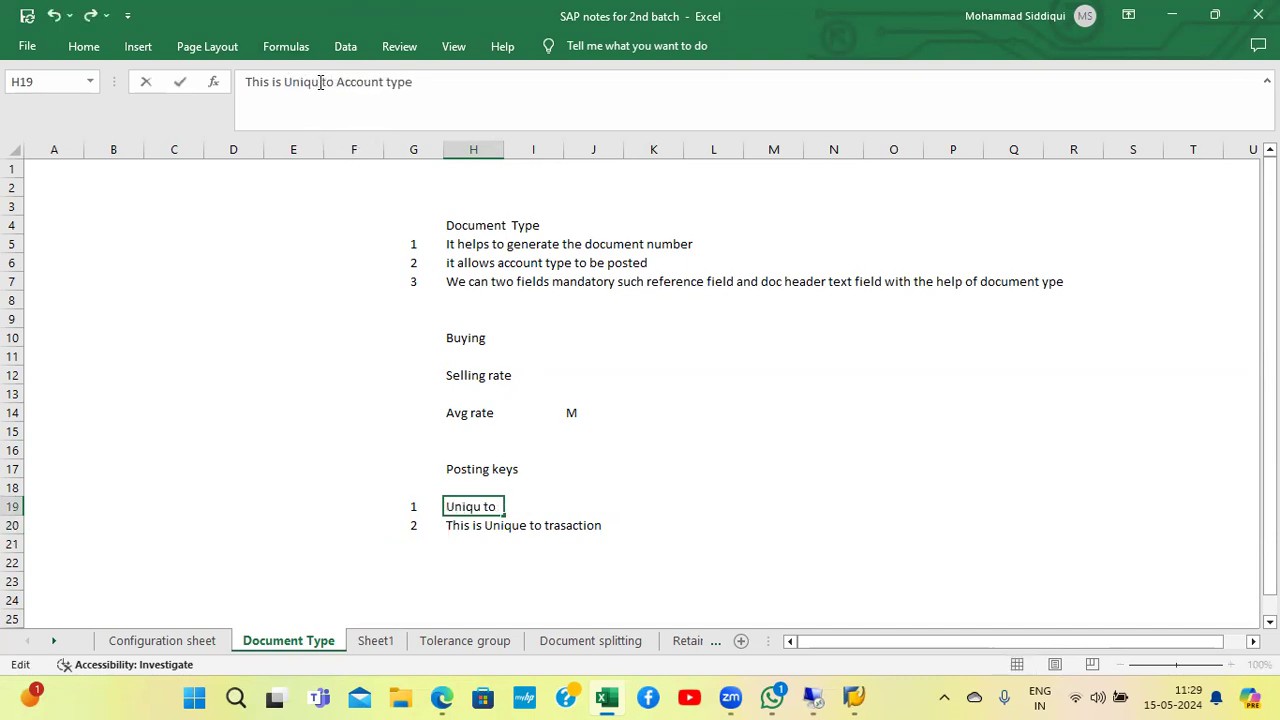
text(e)
key(Return)
key(Up)
key(Right)
key(Right)
key(Right)
key(Right)
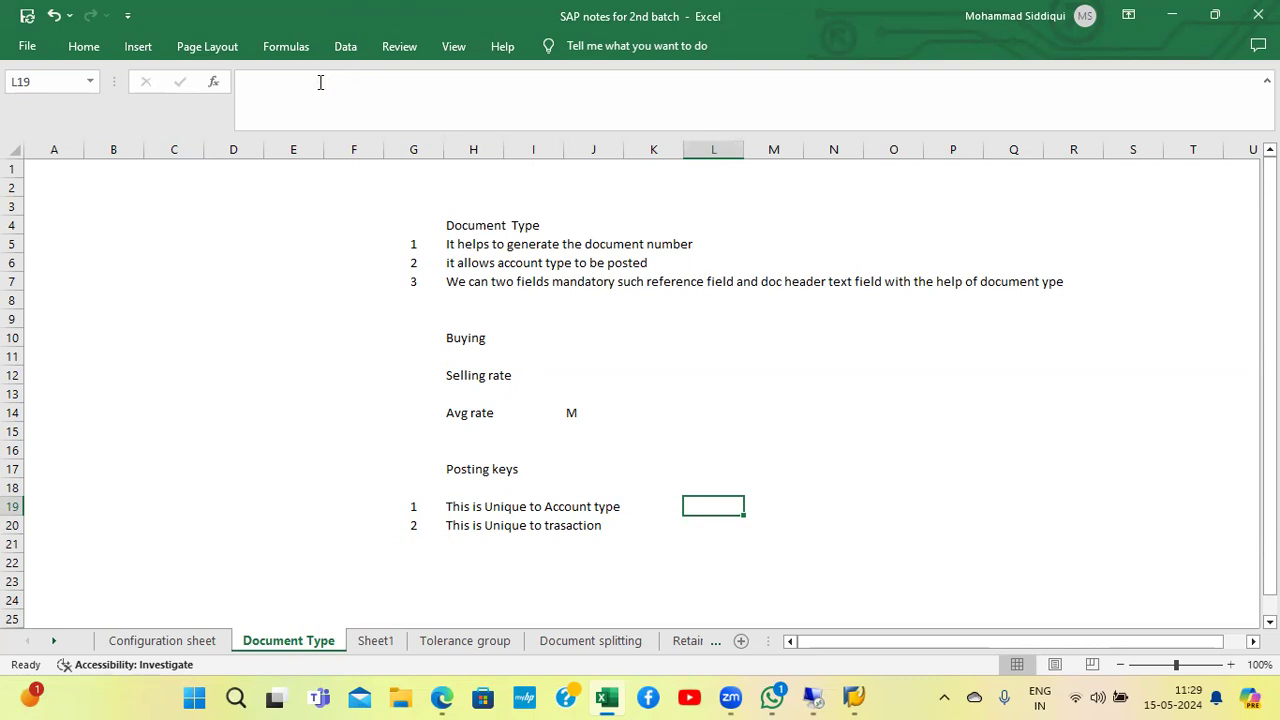
key(Left)
key(Left)
key(Left)
key(Left)
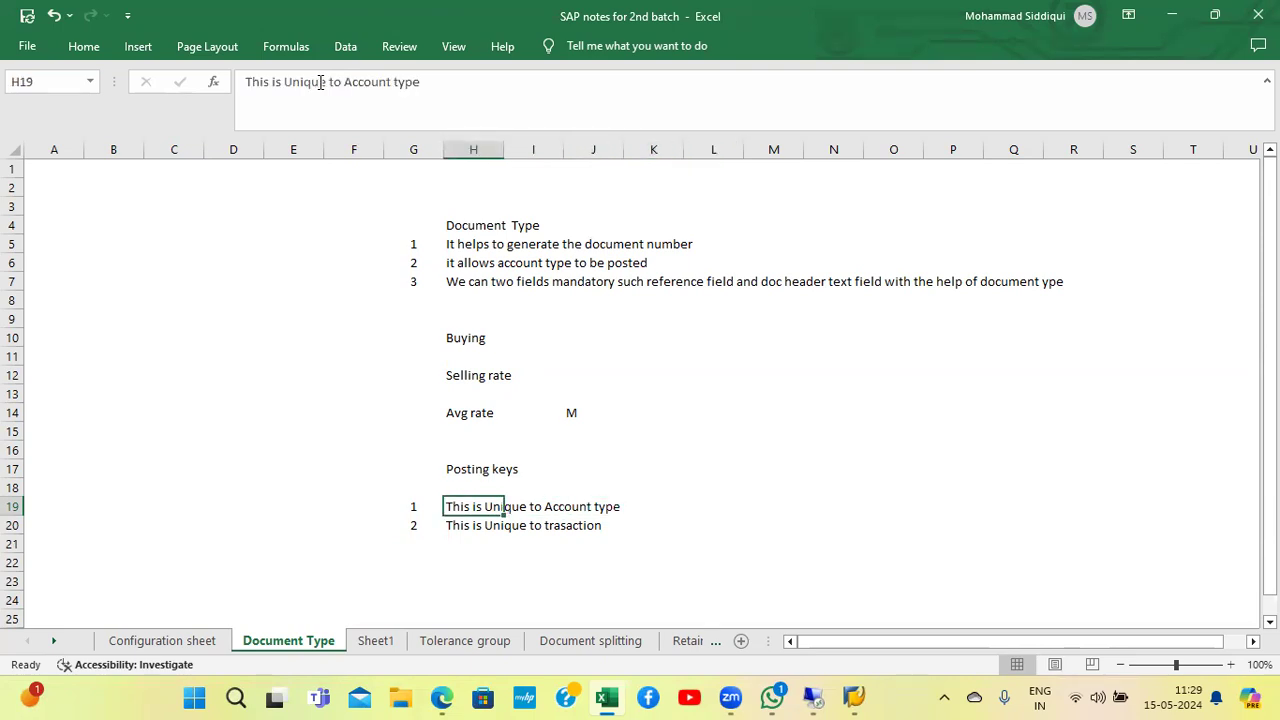
Step: Replace the note in H19 with "Sap has given separate posting keys for each account type" and clear the note text in H20
text(Sap has g)
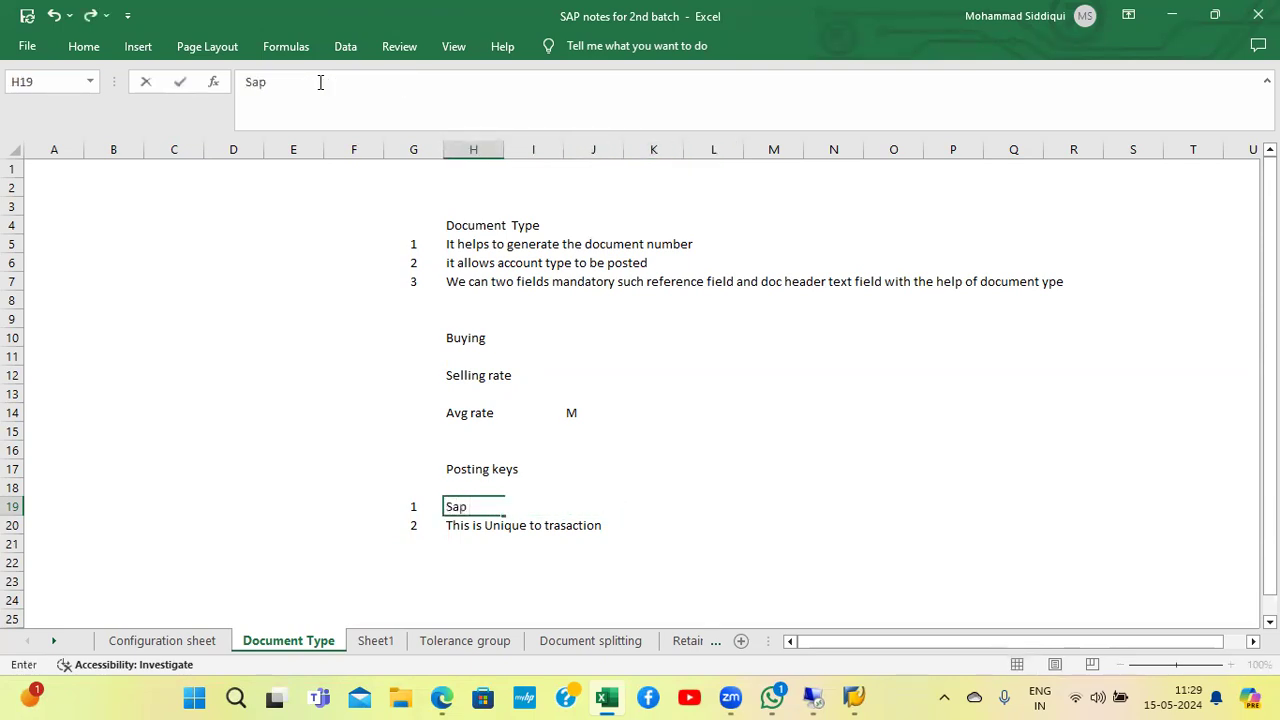
text(o)
key(BackSpace)
text(iven se)
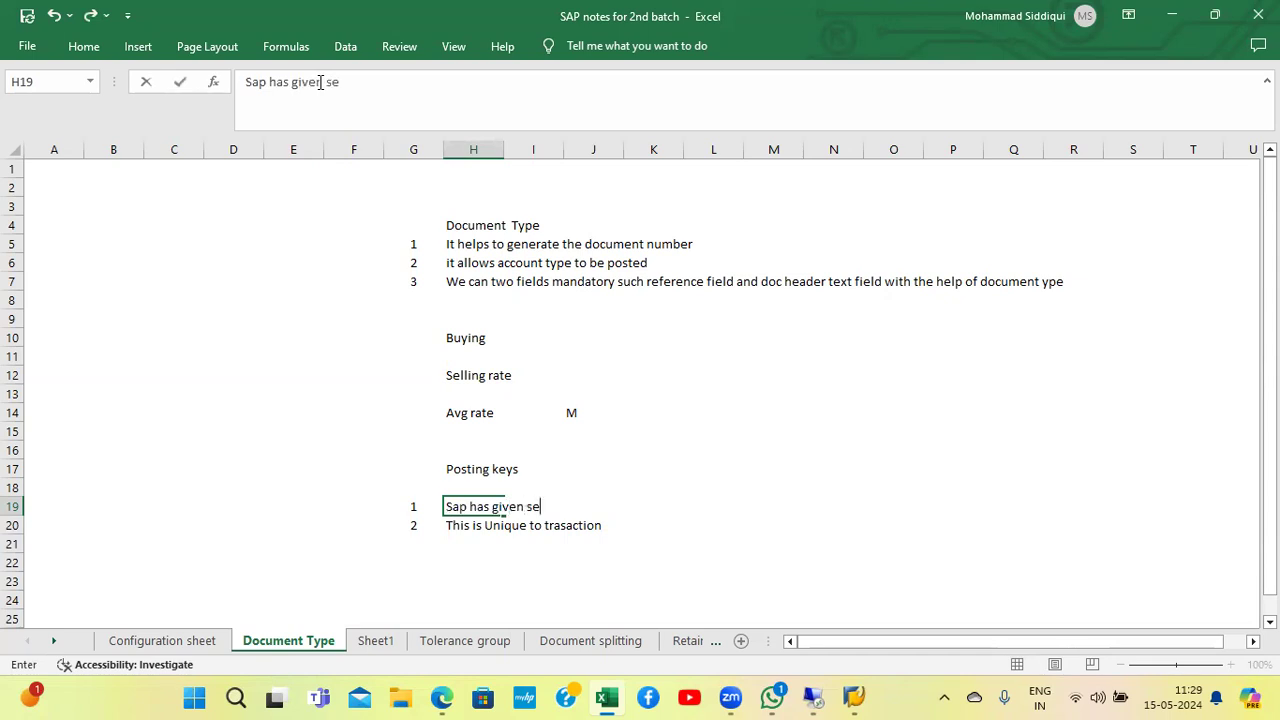
text(parate posti)
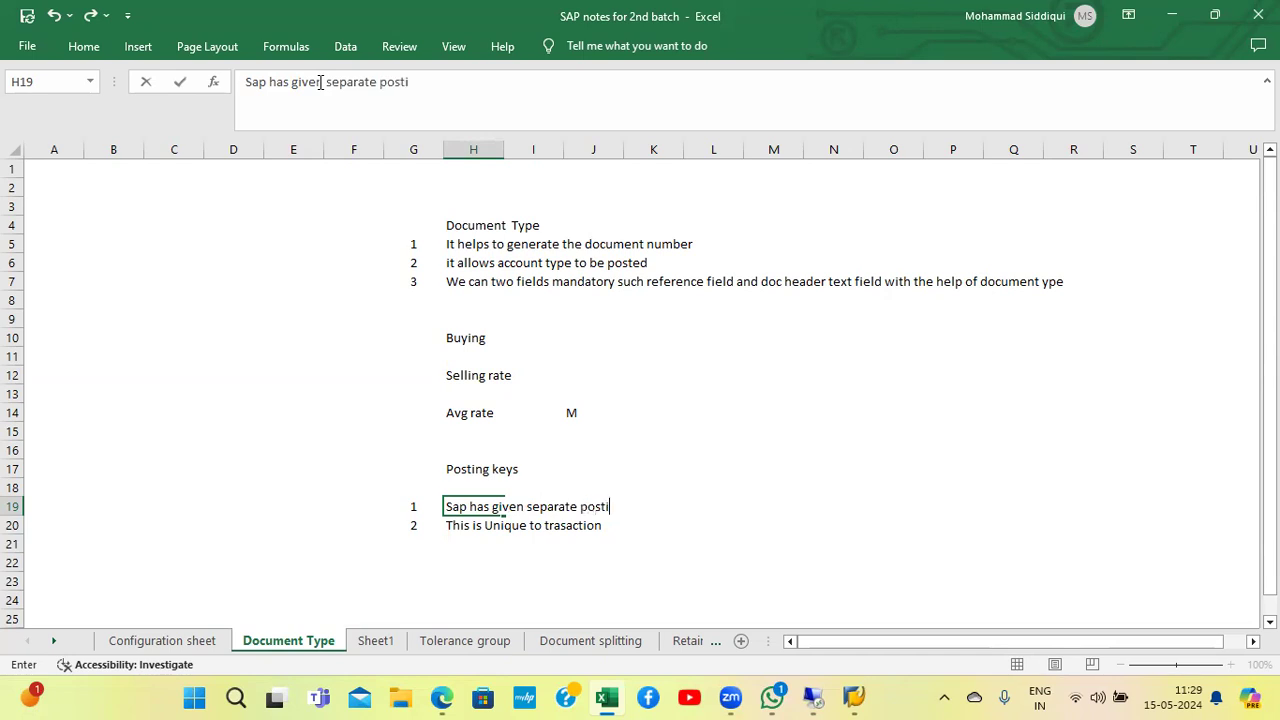
text(ng keys for )
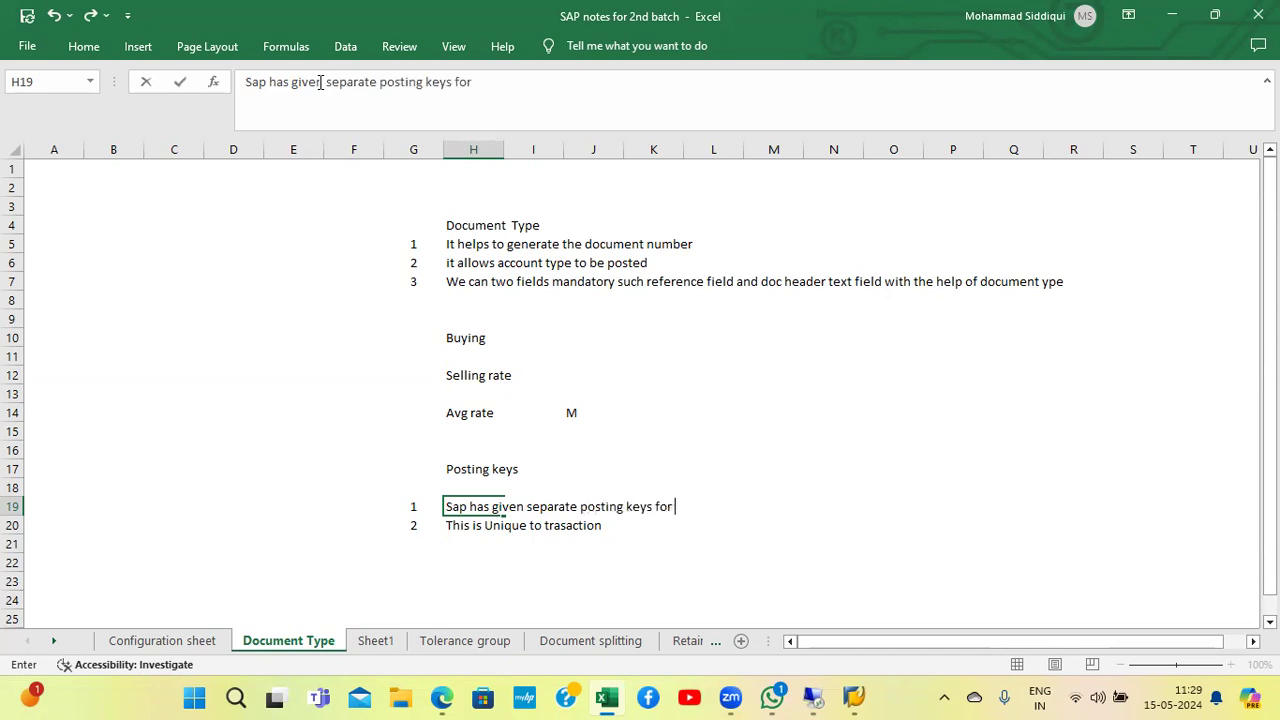
text(each account type)
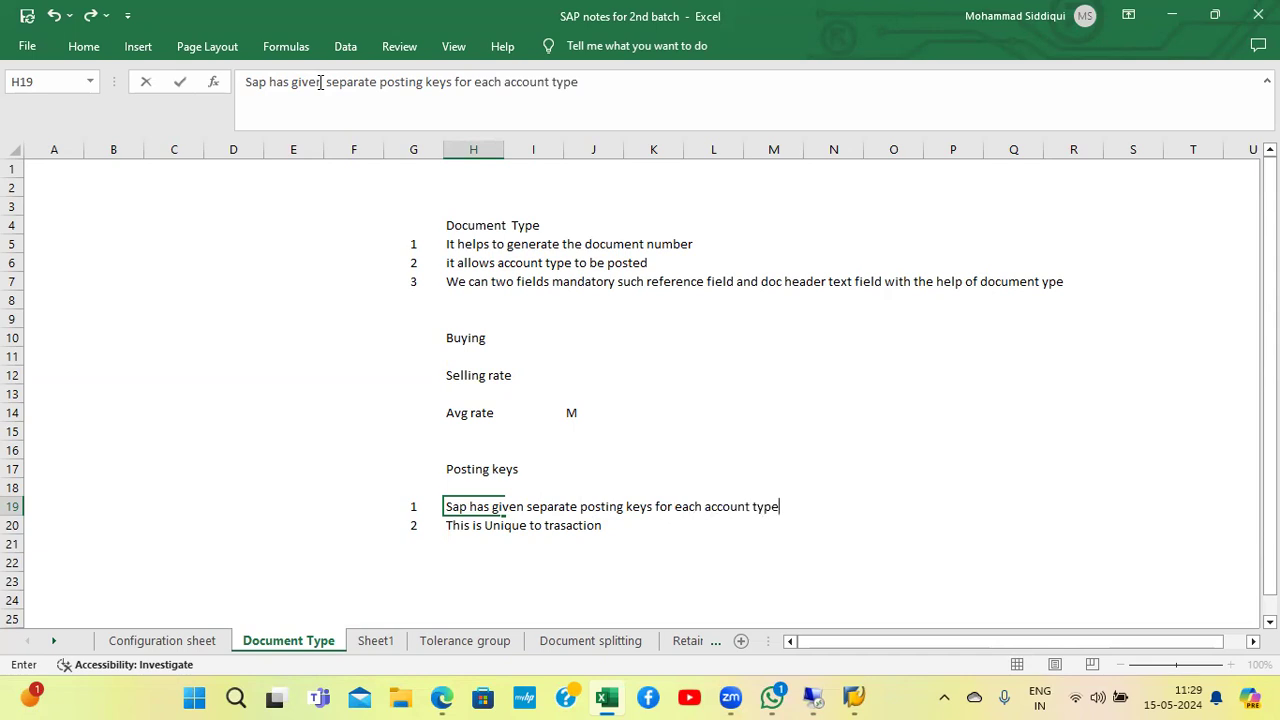
key(Return)
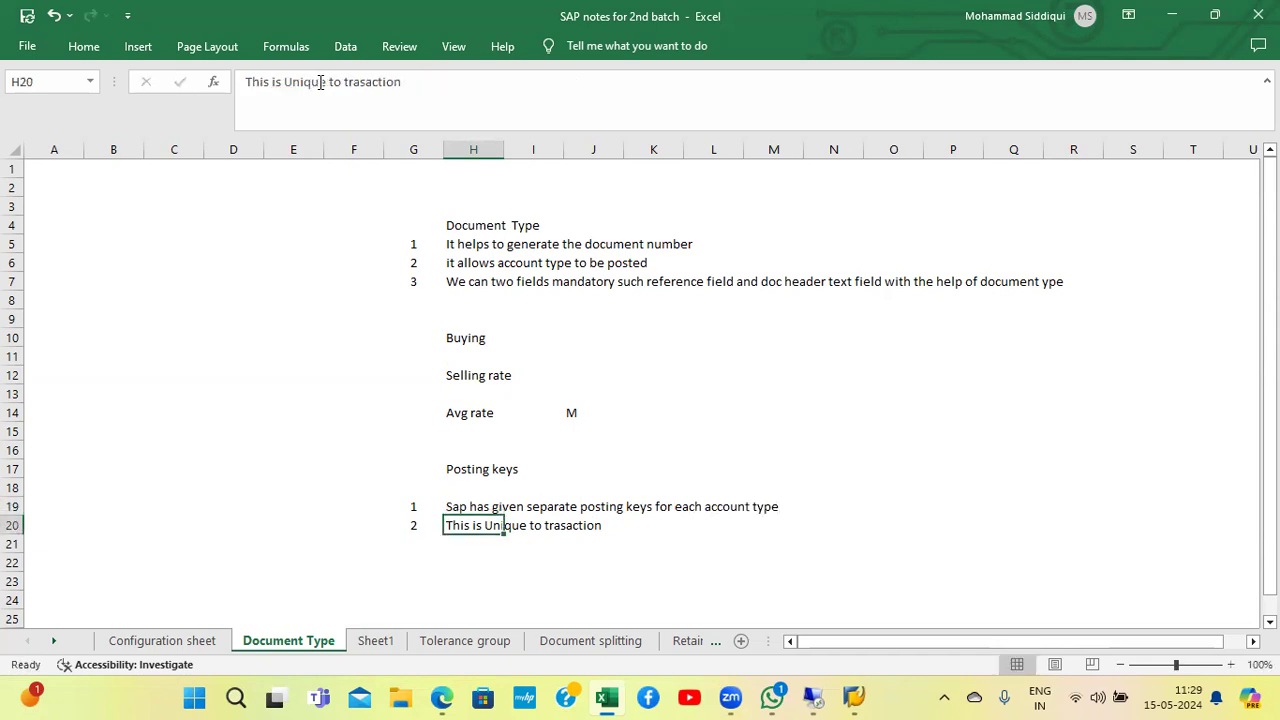
key(Delete)
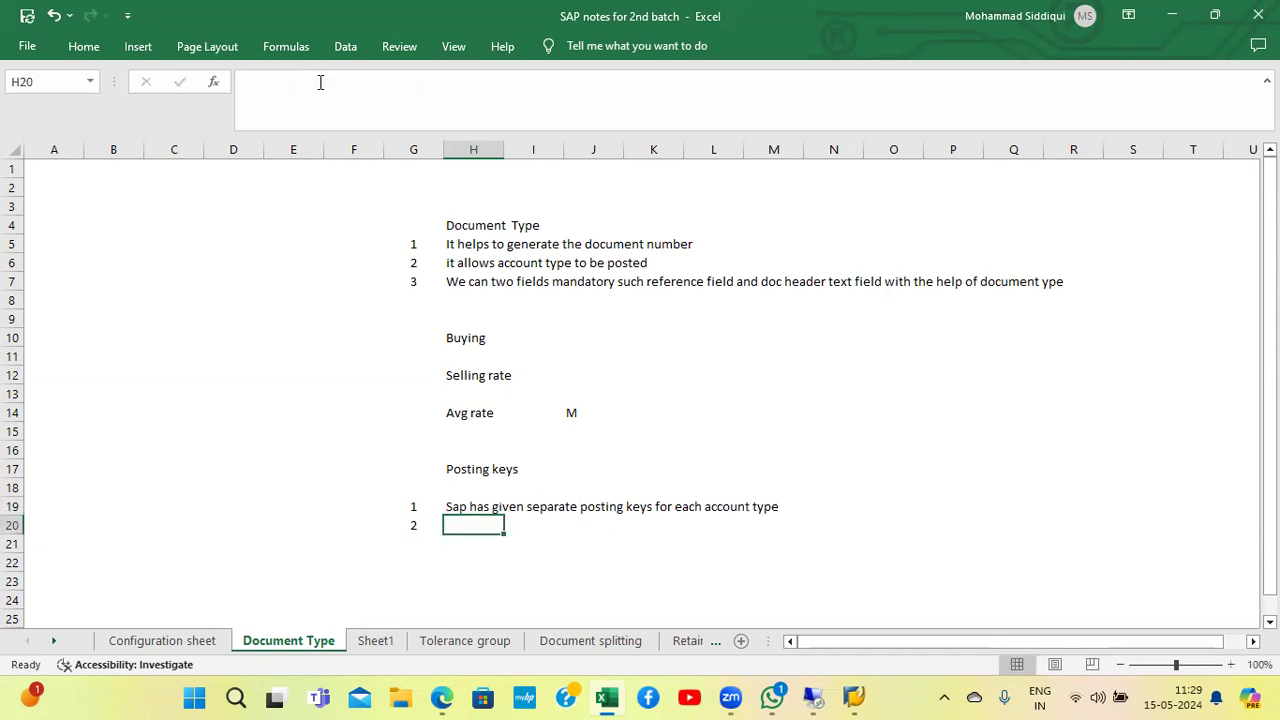
Step: Extend the note in H19 with "for example poskting 40 for GL debit and posting 50 for GL credit"
key(Up)
click(595, 86)
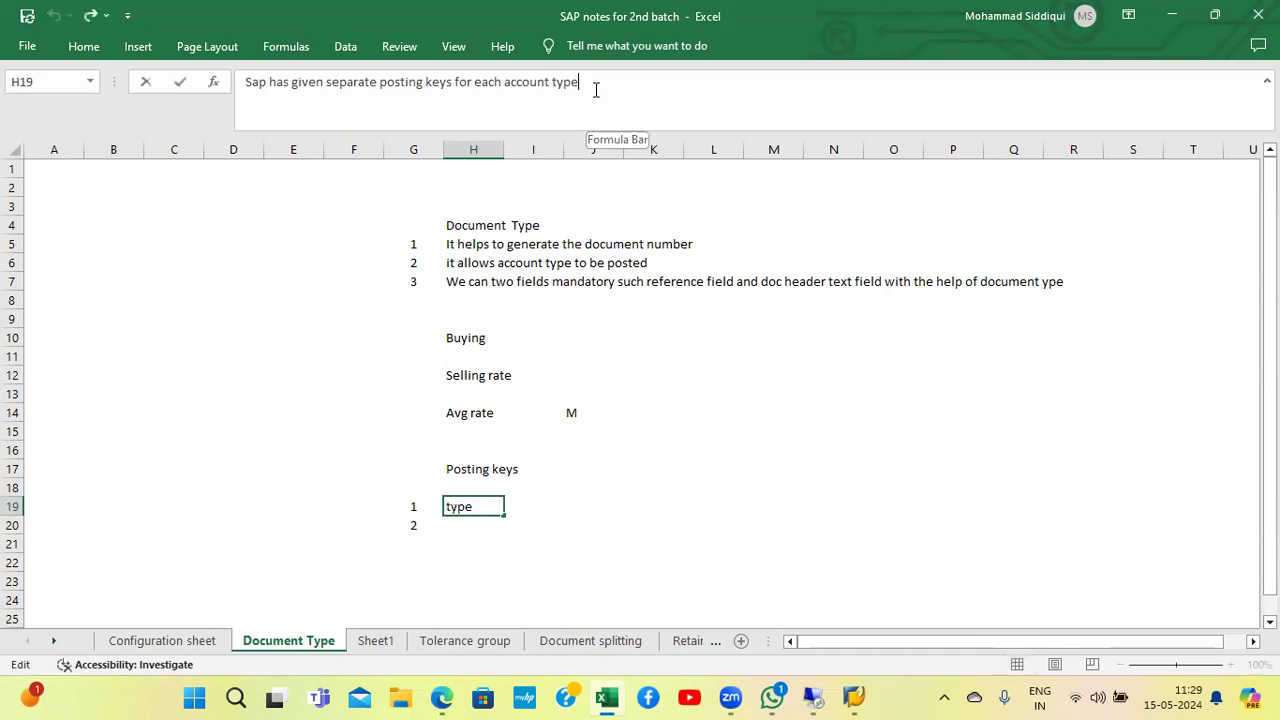
text(for example )
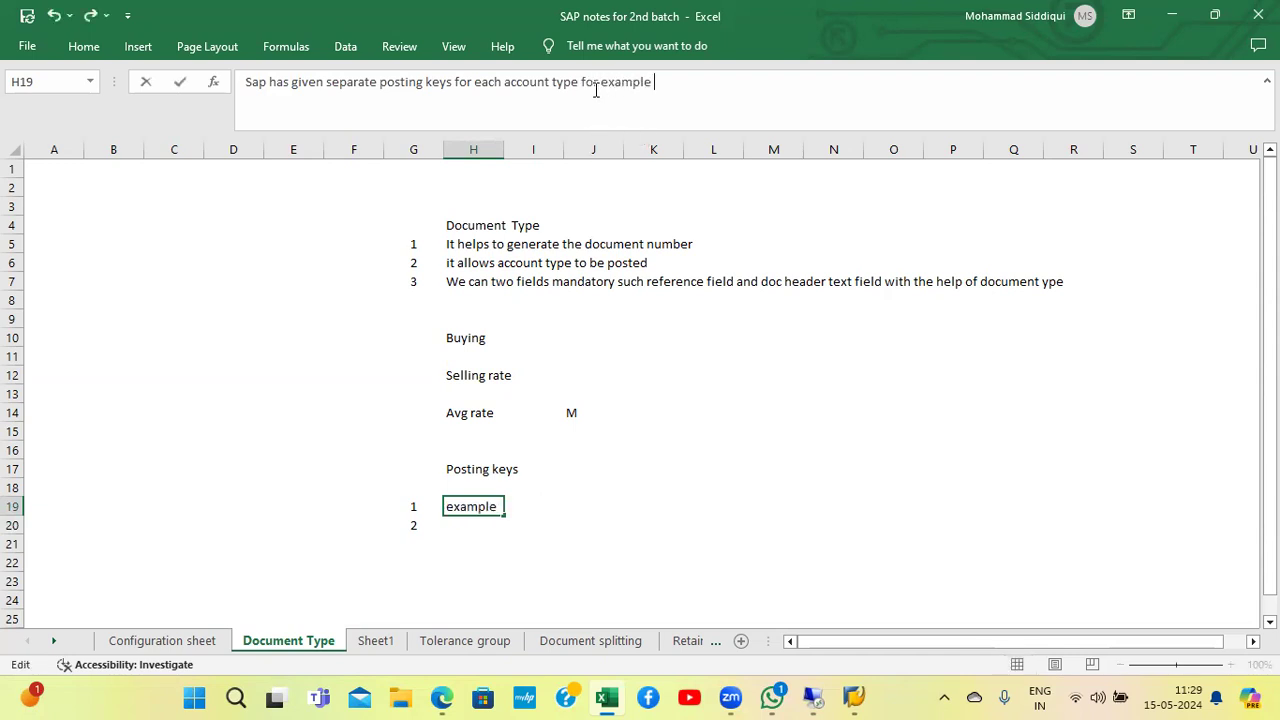
text(poskting)
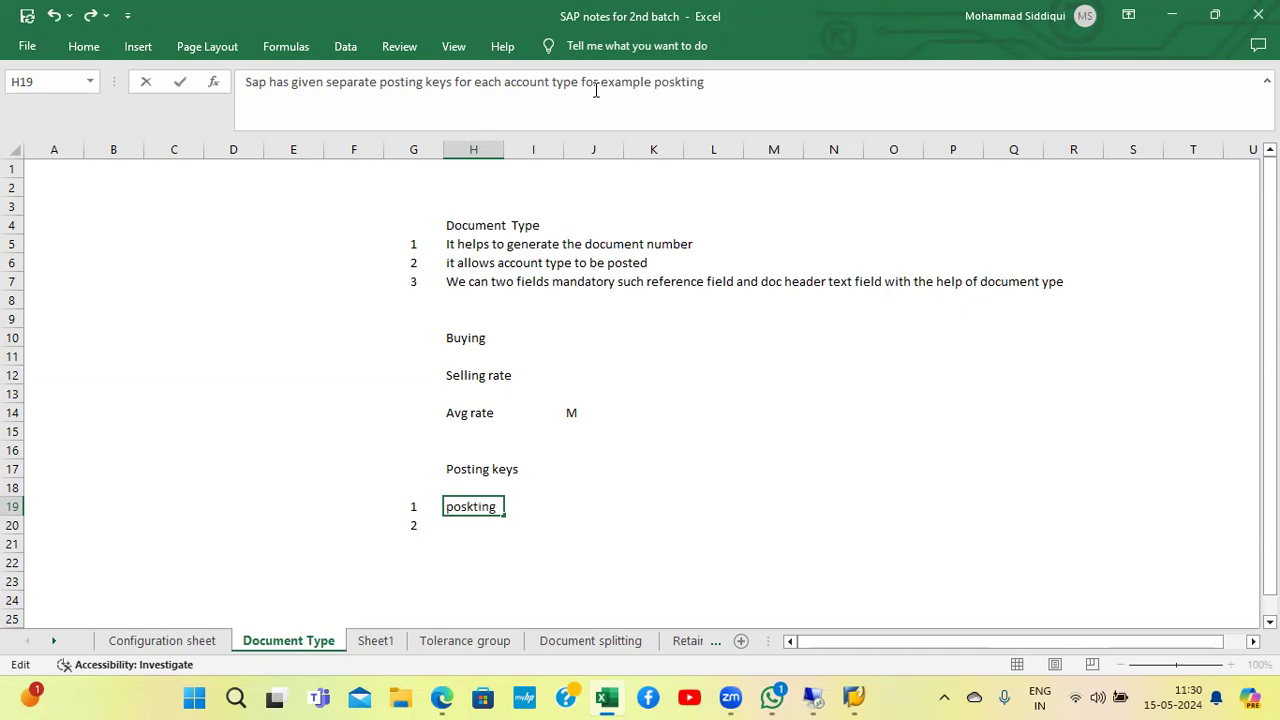
text( 40 for GL debit and posting 50)
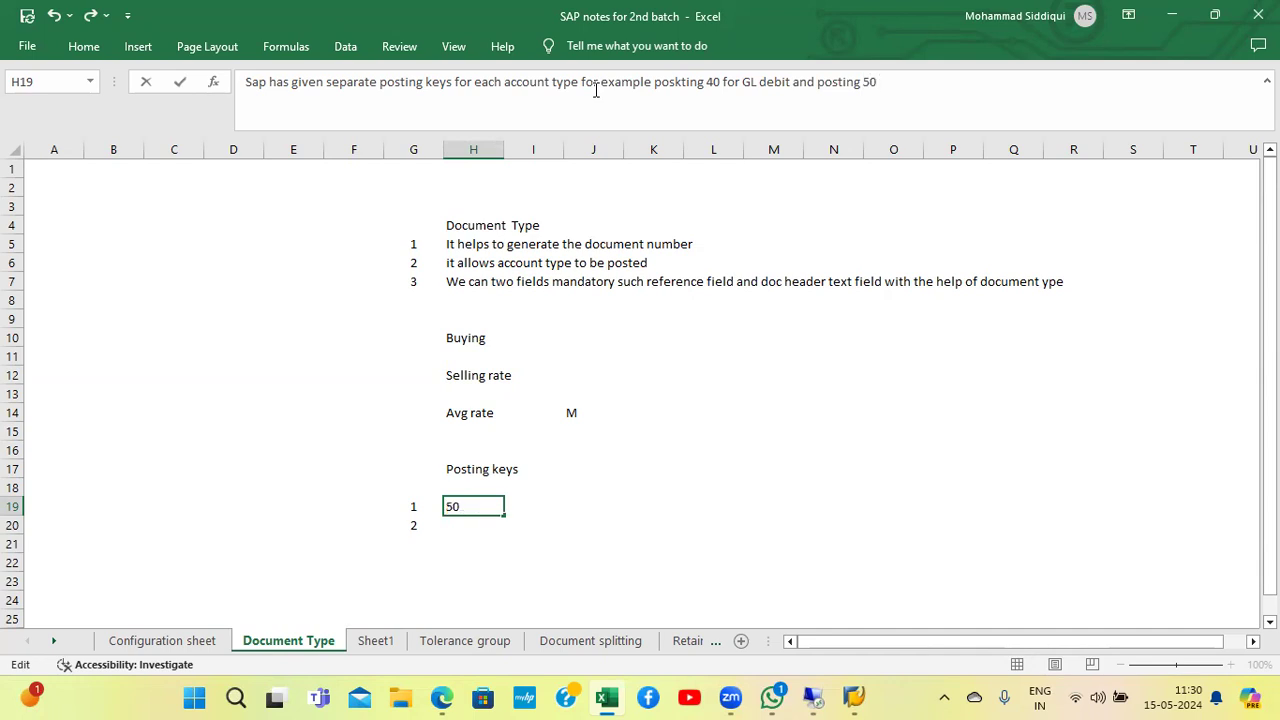
text( for GL credit)
key(Return)
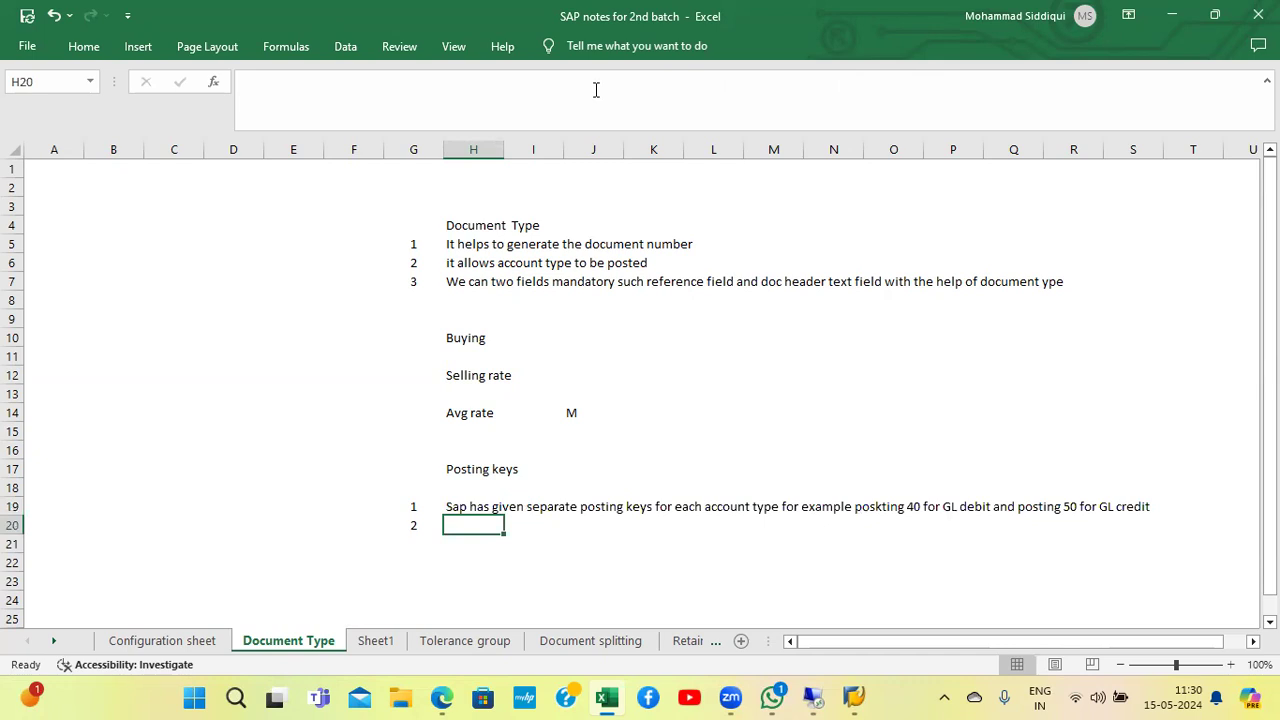
Step: Clear the note number 2 from G20 and select cell H21
key(Up)
key(Up)
key(Down)
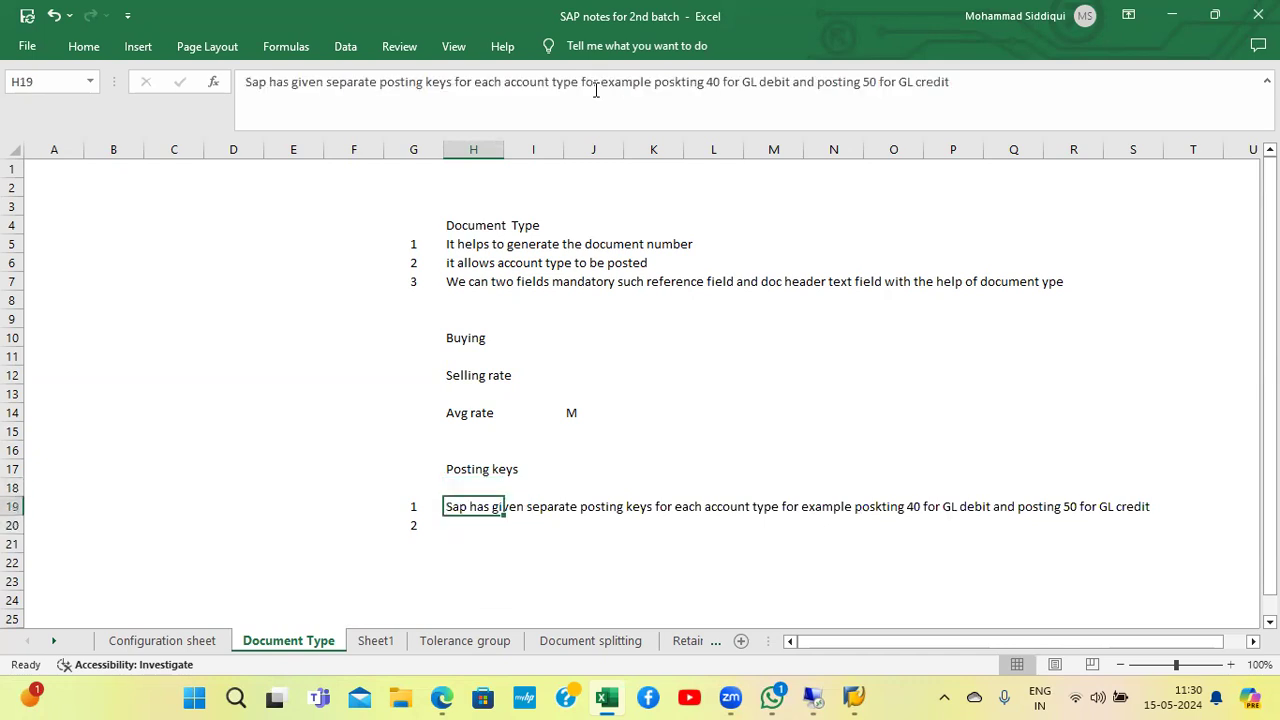
key(Right)
key(Right)
key(Left)
key(Left)
key(Left)
key(Down)
key(Delete)
key(Right)
key(Down)
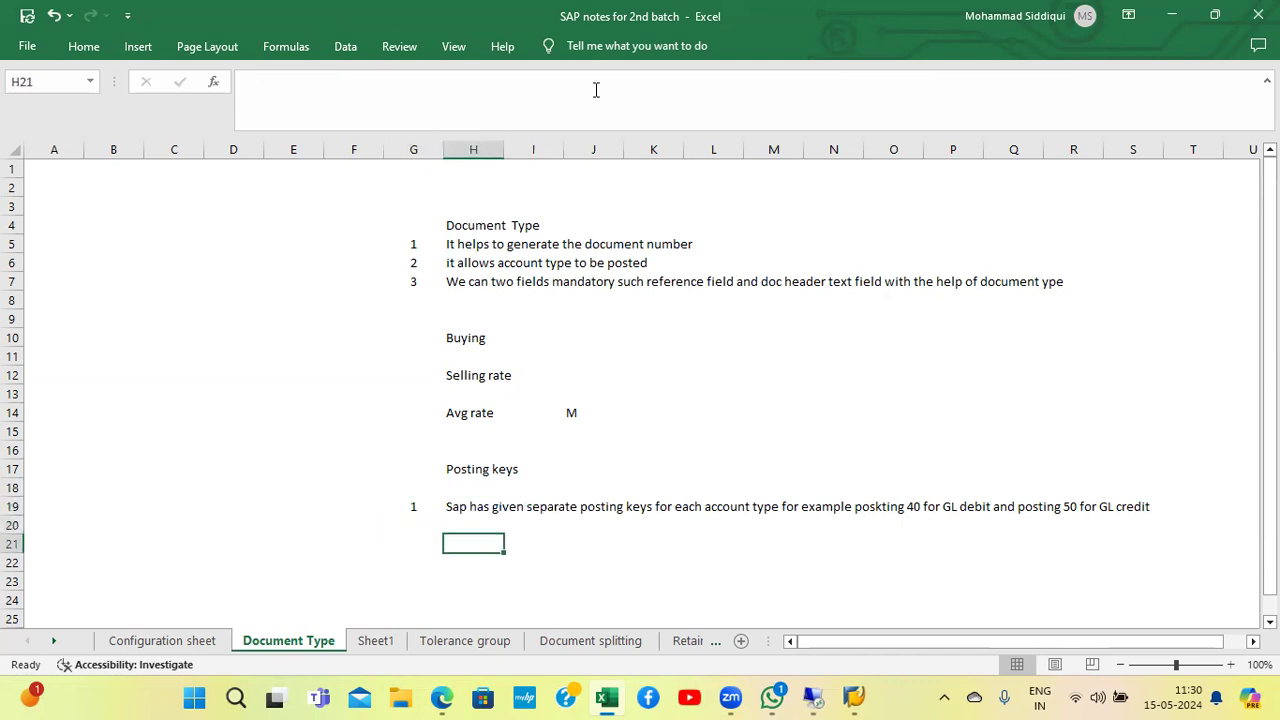
text(GL)
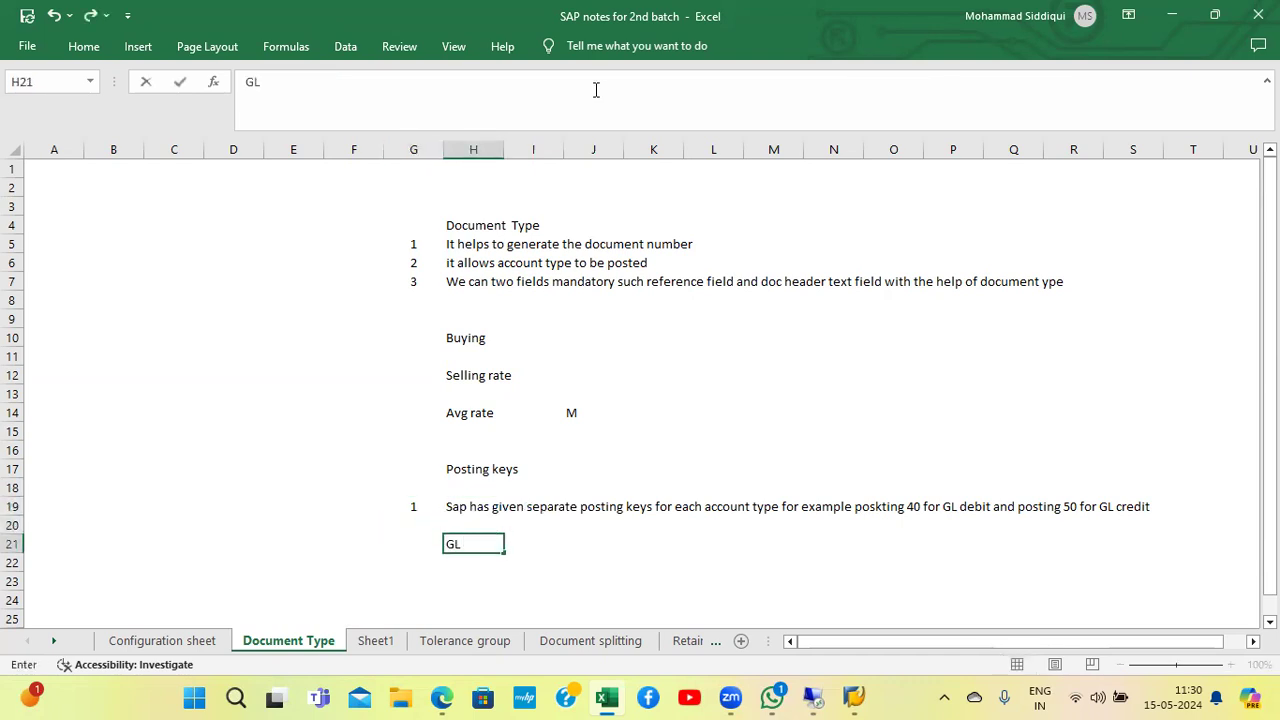
key(Tab)
key(Left)
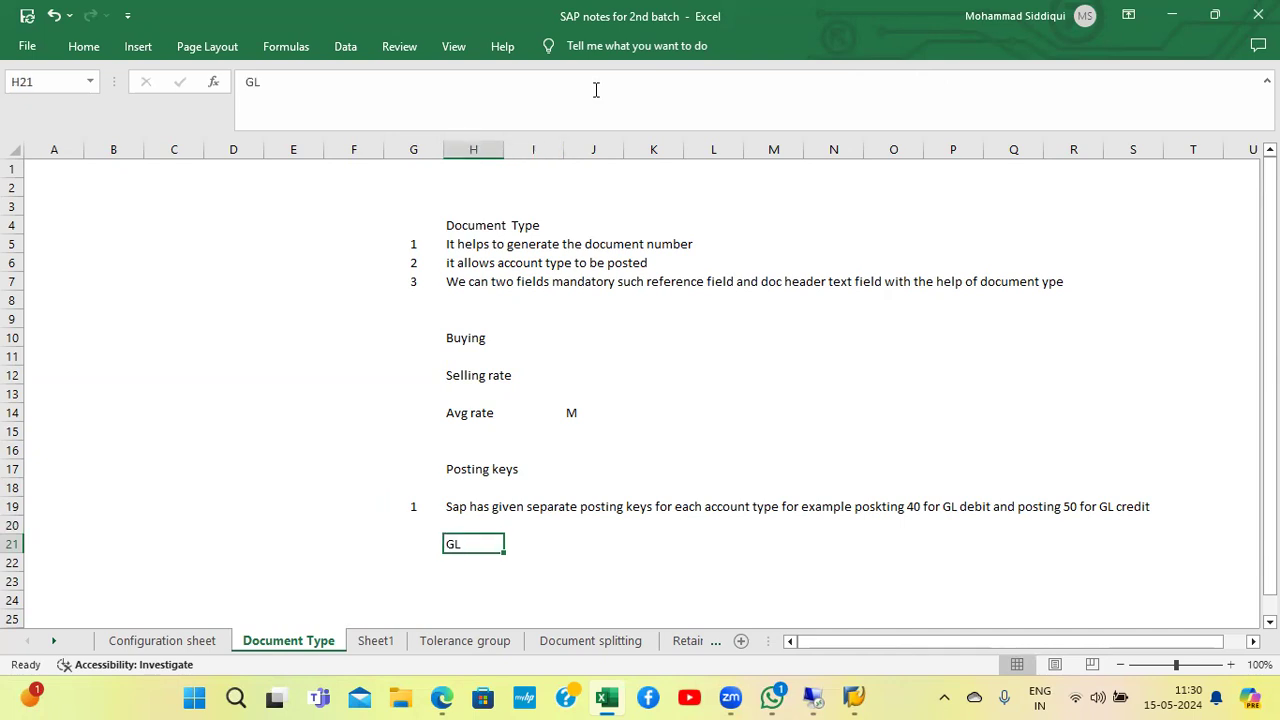
Step: Enter the heading "Posting keys" in H21 with the values 40 and 50 beneath it in H22 and H23
text(Posting keys)
key(Return)
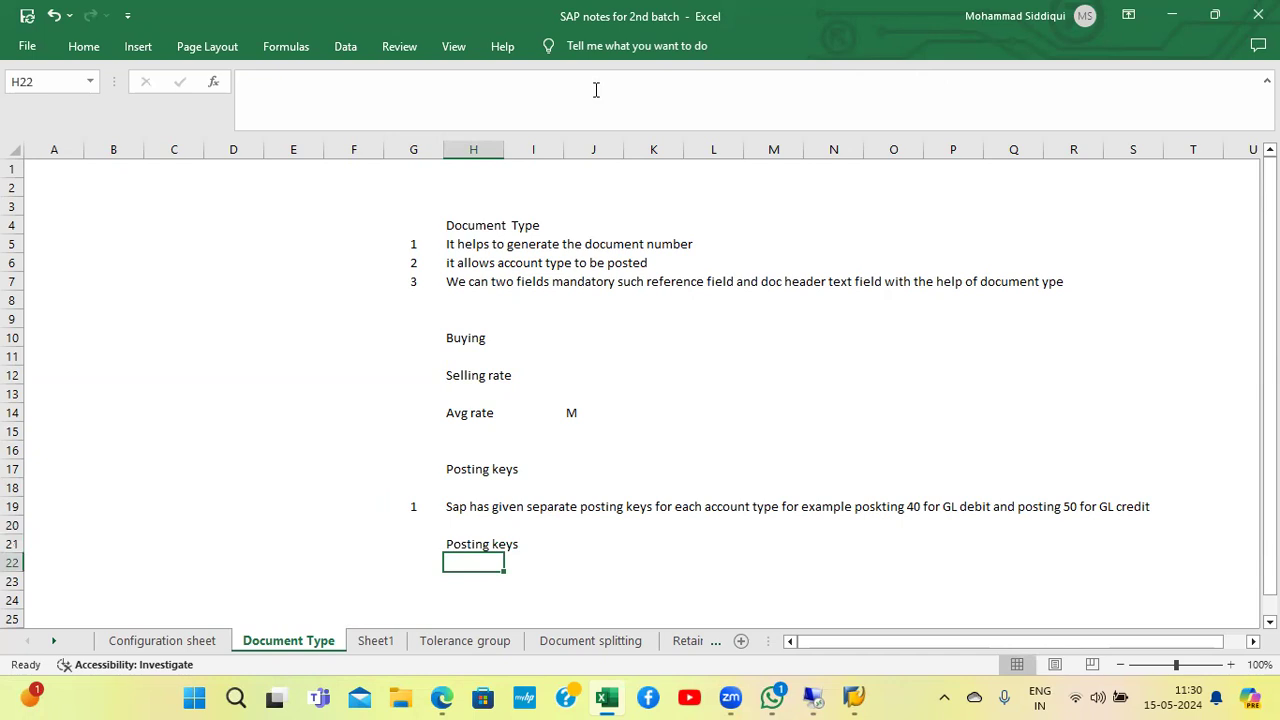
text(40)
key(Return)
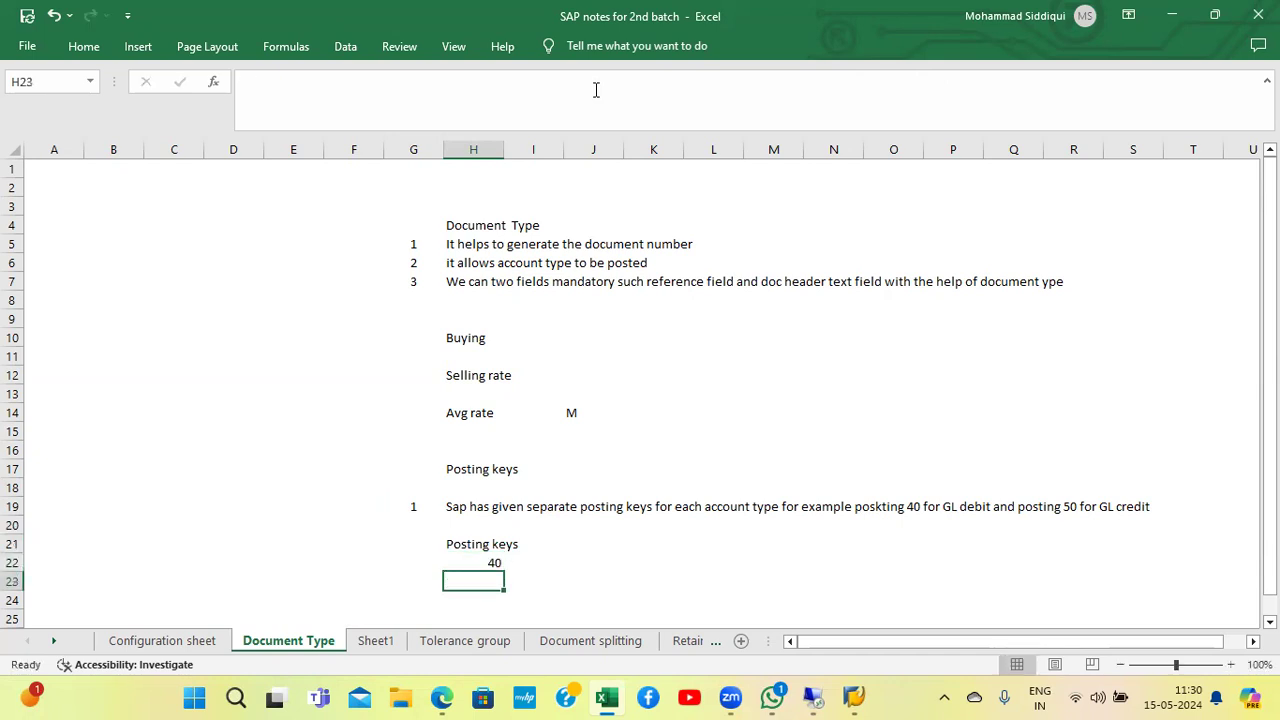
text(50)
key(Return)
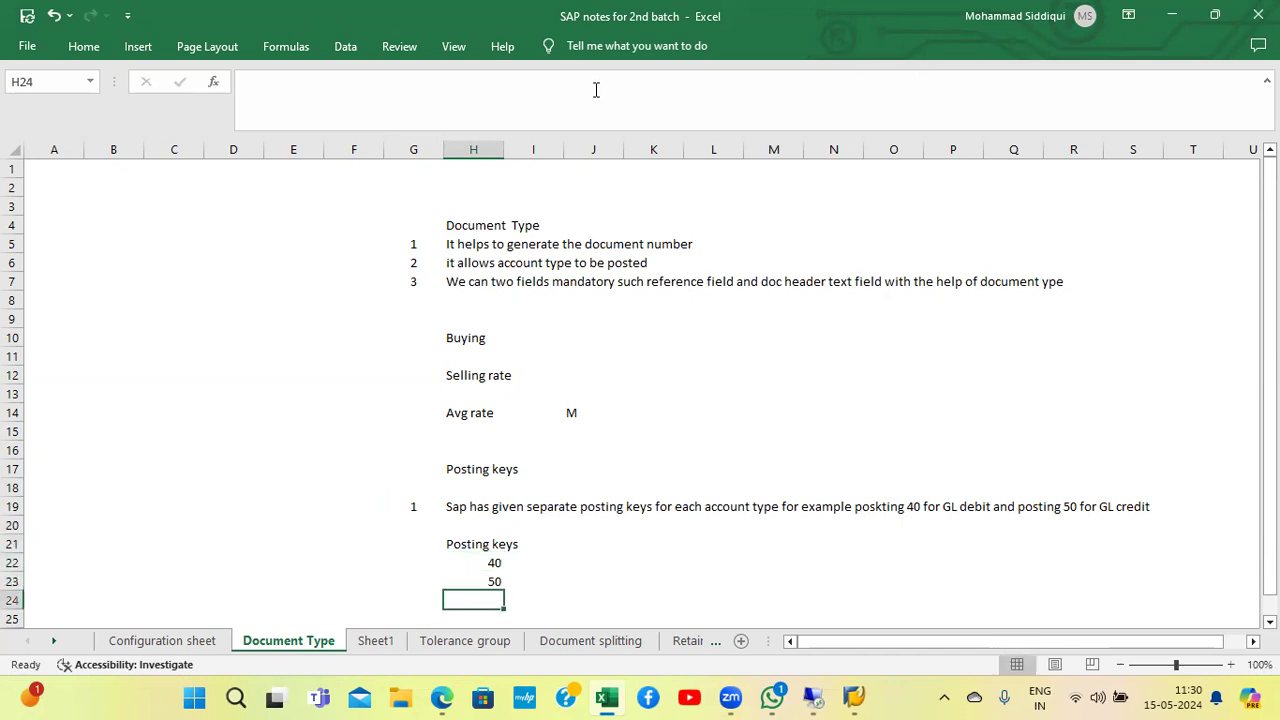
Step: Enter the heading "Account" in J21 with "GL" beneath it in both J22 and J23
key(Up)
key(Up)
key(Up)
key(Right)
key(Right)
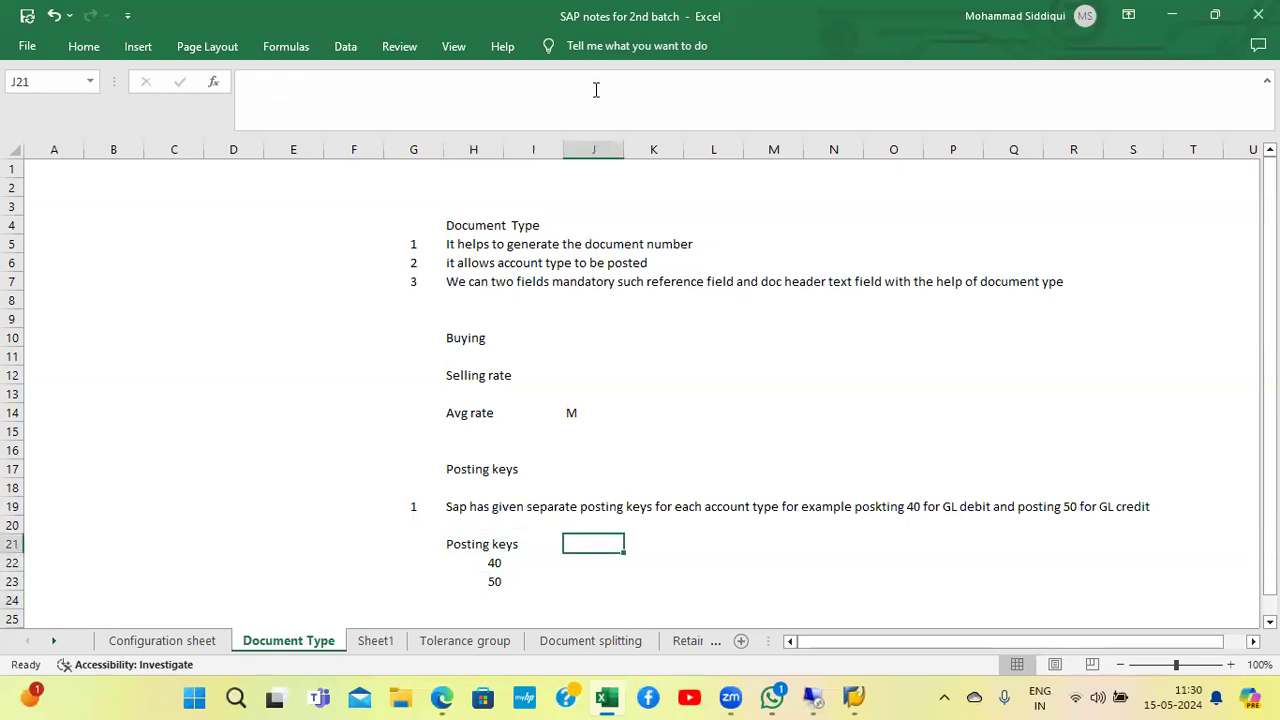
text(Account)
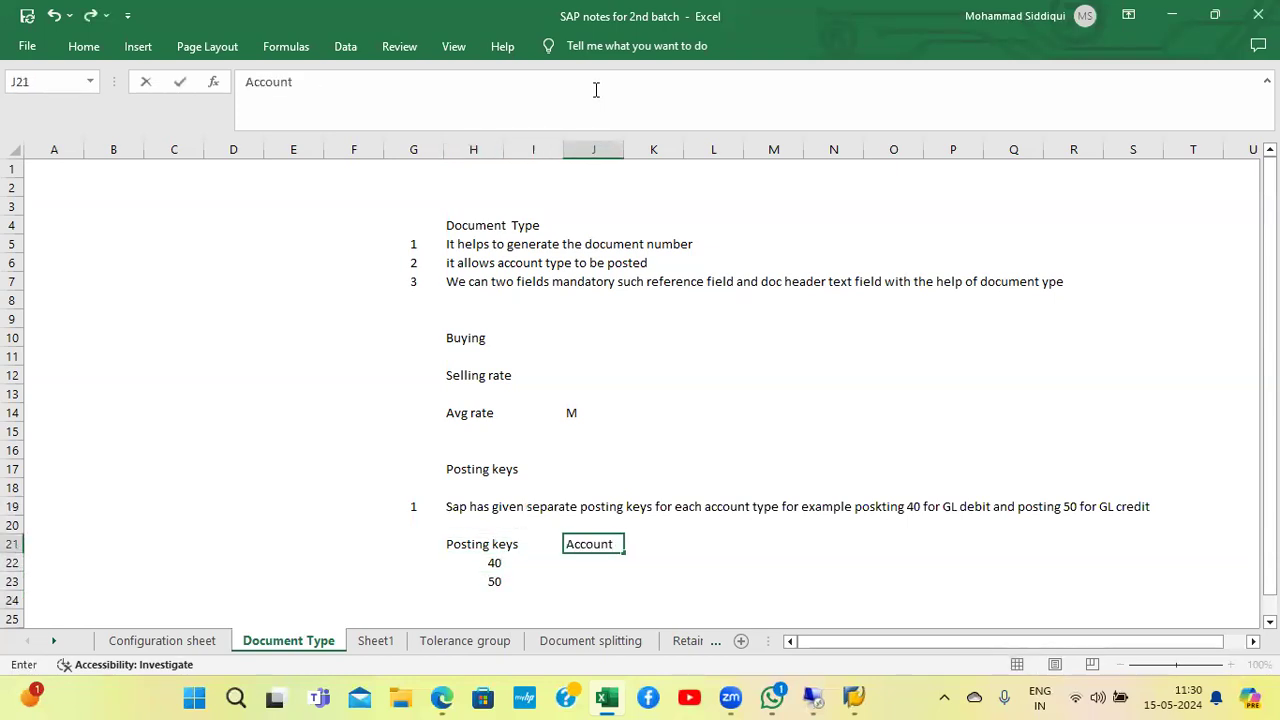
key(Return)
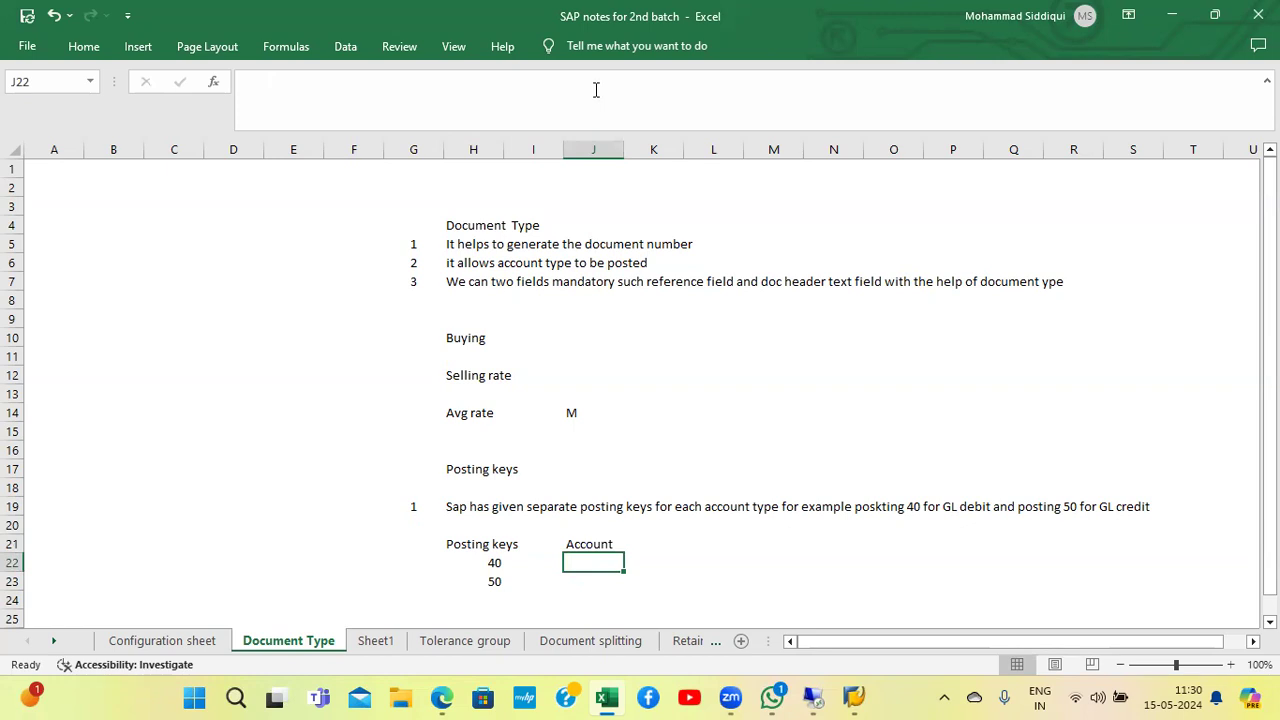
text(GL)
key(Return)
text(GL)
key(Return)
Step: Enter the heading "Transaction" in L21 with "debit" in L22 and "credit" in L23
key(Up)
key(Up)
key(Up)
key(Right)
key(Right)
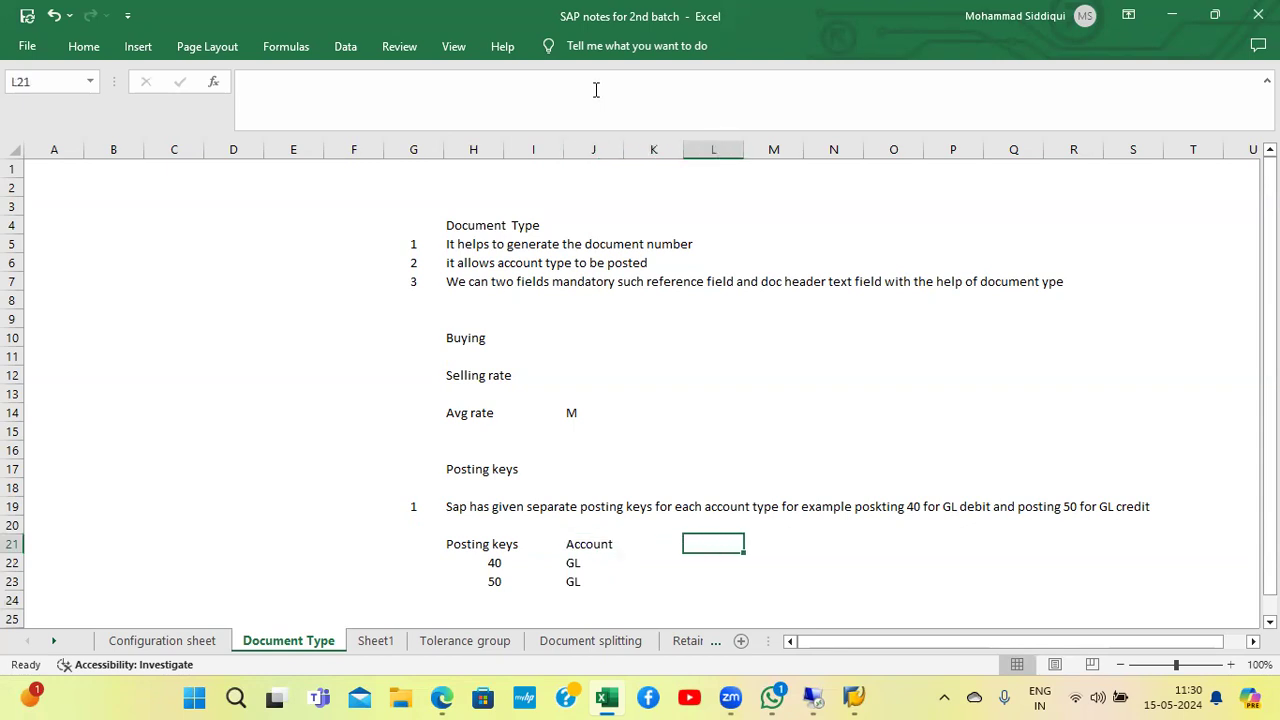
text(Traranc)
key(BackSpace)
key(BackSpace)
key(BackSpace)
key(BackSpace)
text(nsaction)
key(Return)
text(debit)
key(Return)
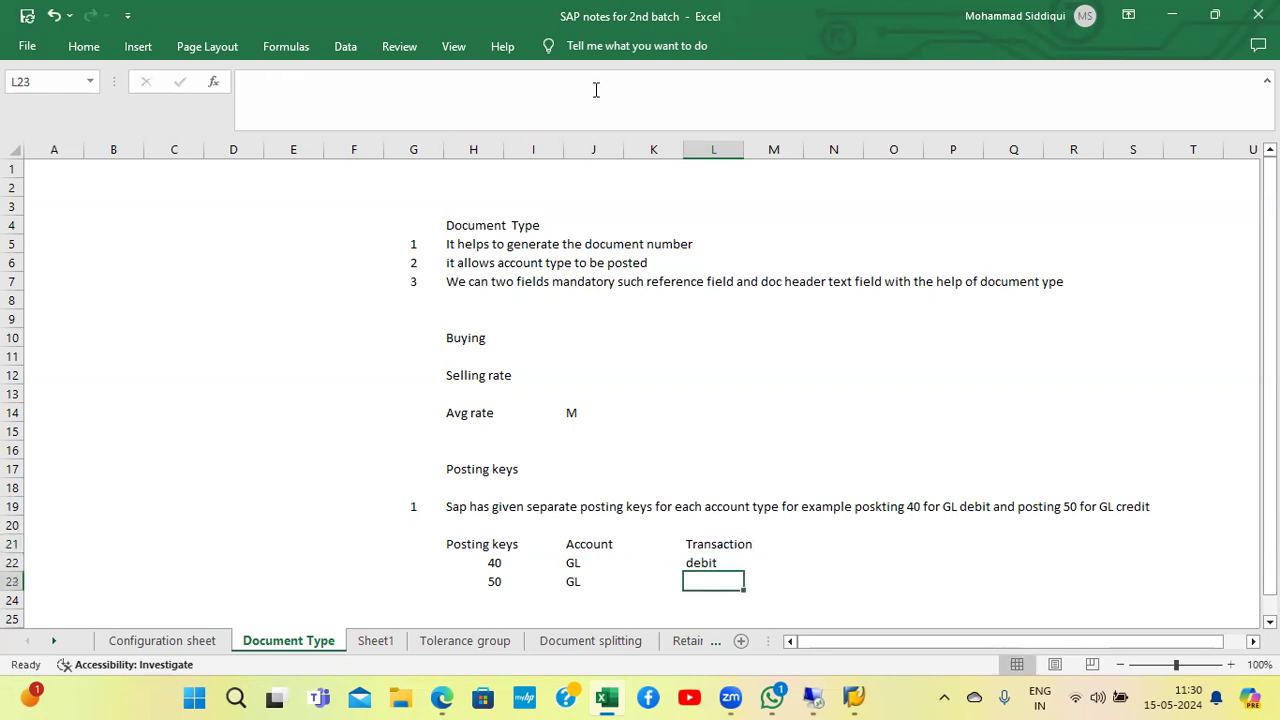
text(credit)
key(Return)
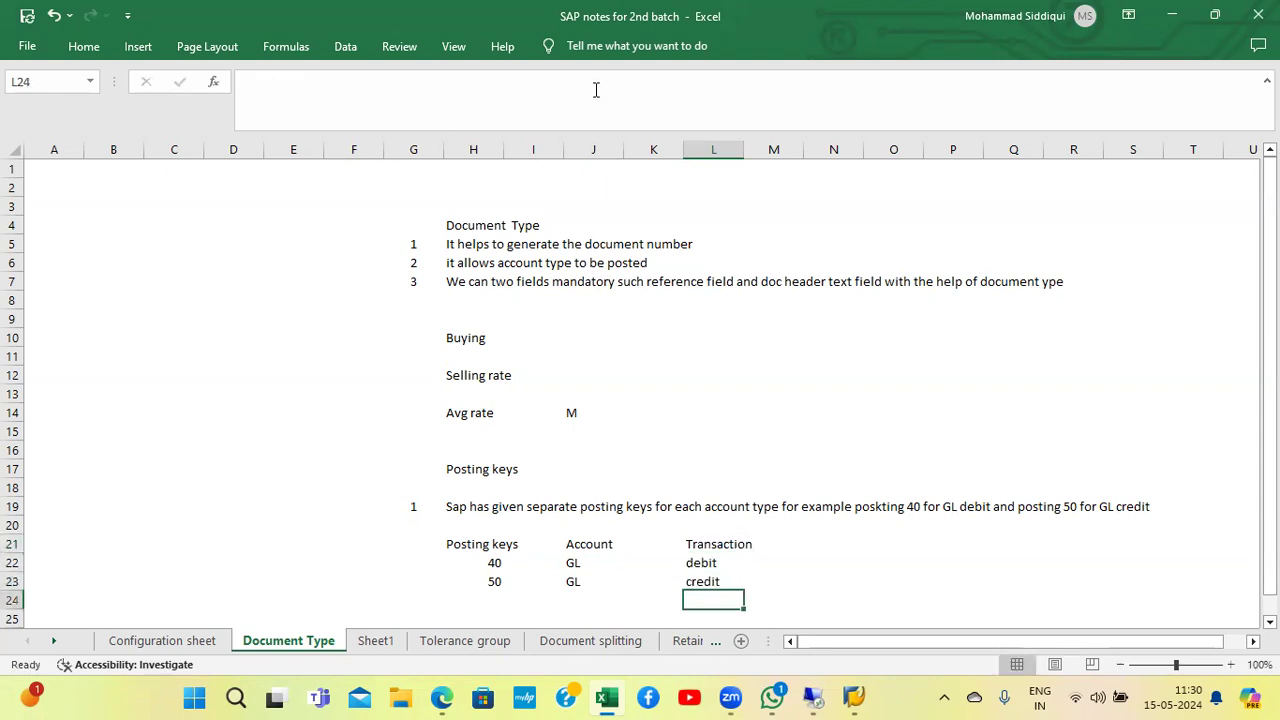
Step: Move the Posting keys column from H21:H23 to N21:N23, after the Transaction column
key(Left)
key(Left)
key(Left)
key(Left)
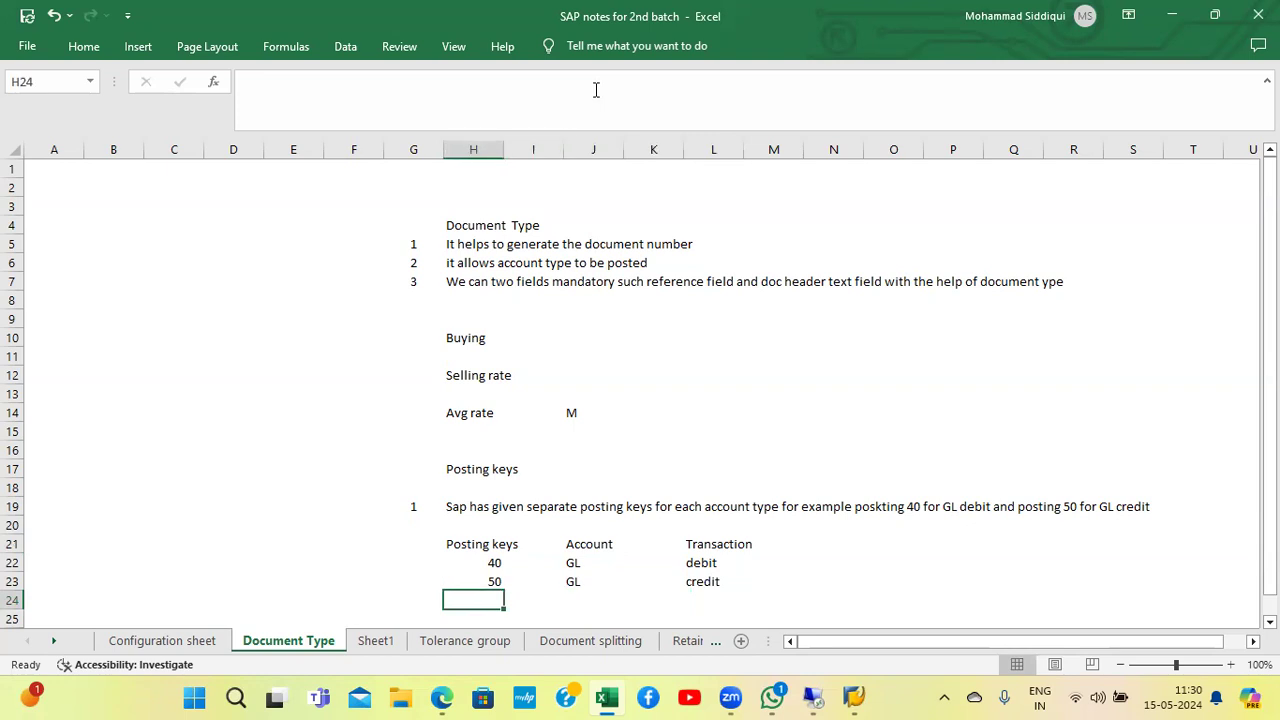
key(Up)
key(Up)
key(Up)
key(shift+Down)
key(shift+Down)
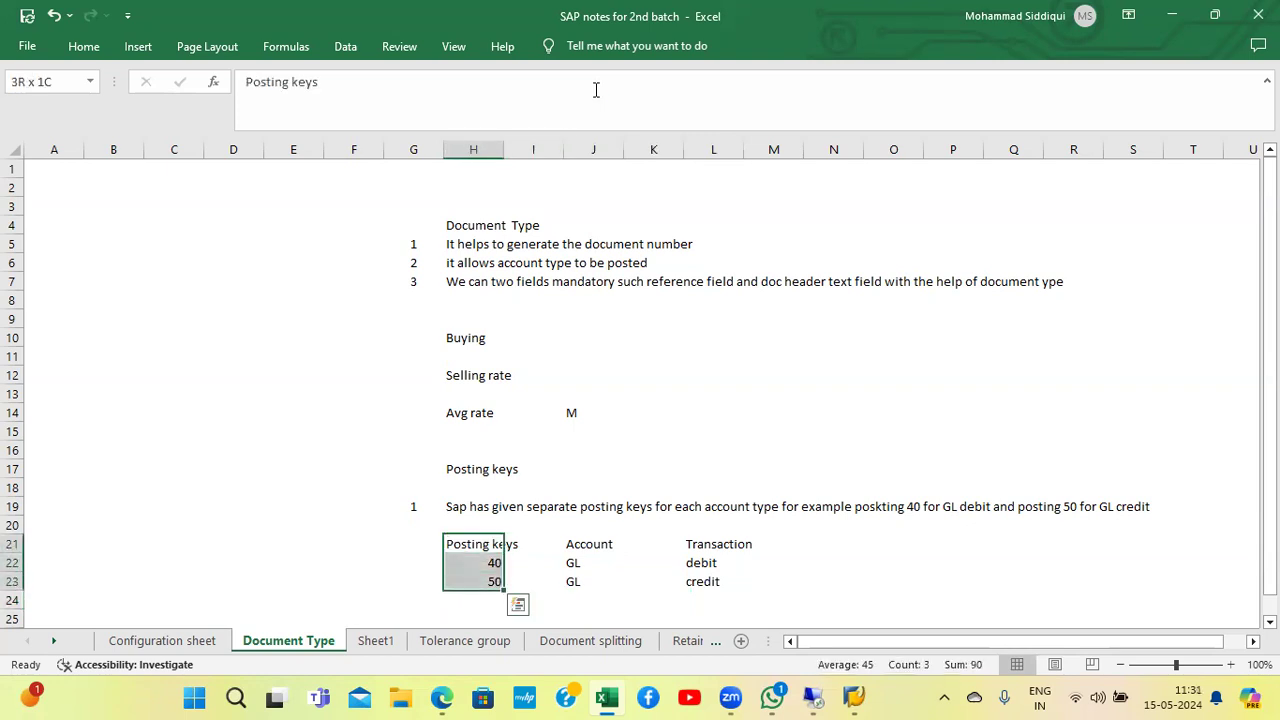
key(ctrl+x)
key(Right)
key(Right)
key(Right)
key(Right)
key(Right)
key(Right)
key(Return)
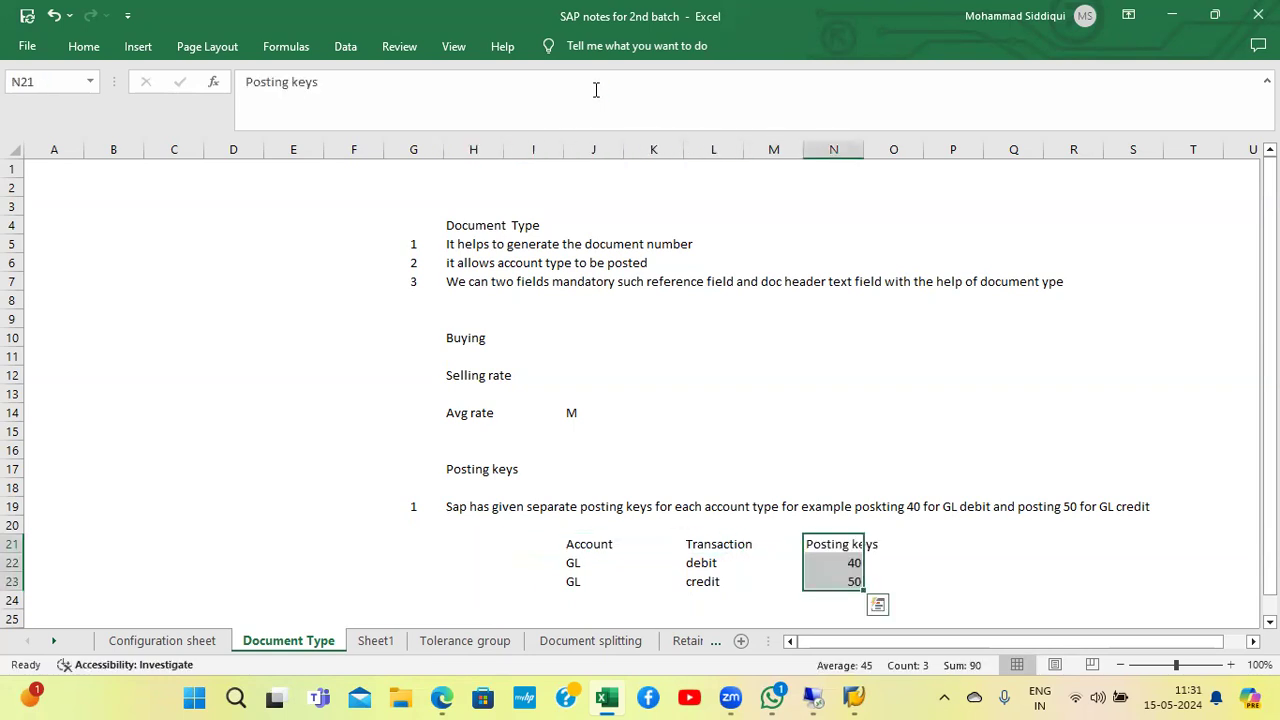
Step: Move the Account column from J21:J23 to H21:H23
key(Left)
key(Left)
key(Left)
key(Left)
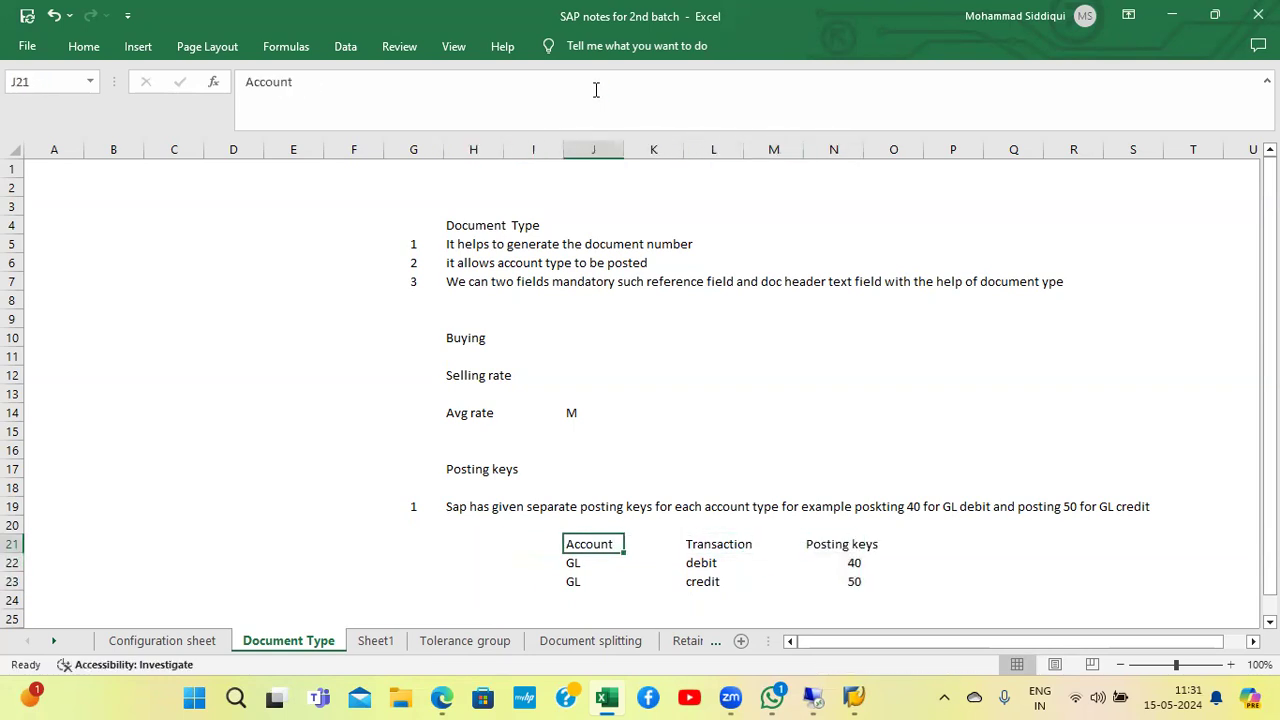
key(shift+Down)
key(shift+Down)
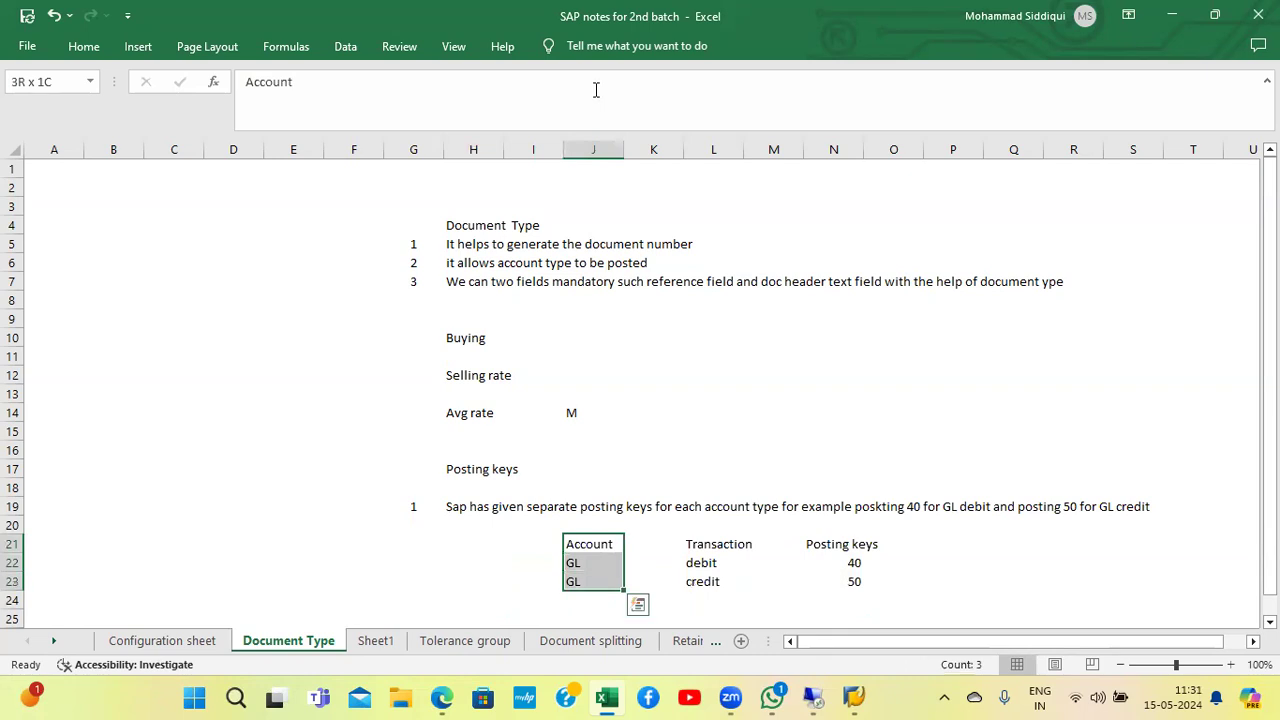
key(ctrl+x)
key(Left)
key(Left)
key(Return)
Step: Move the Transaction column from L21:L23 to J21:J23
key(Right)
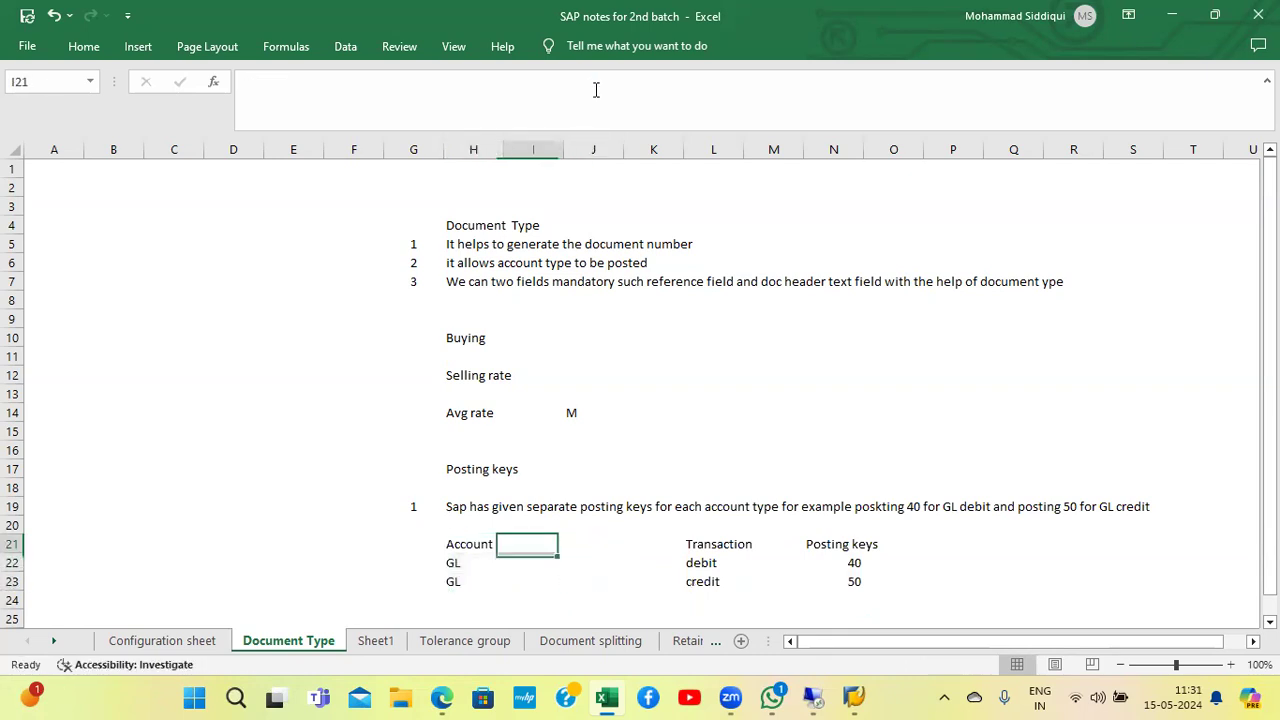
key(Right)
key(Right)
key(Right)
key(shift+Down)
key(shift+Down)
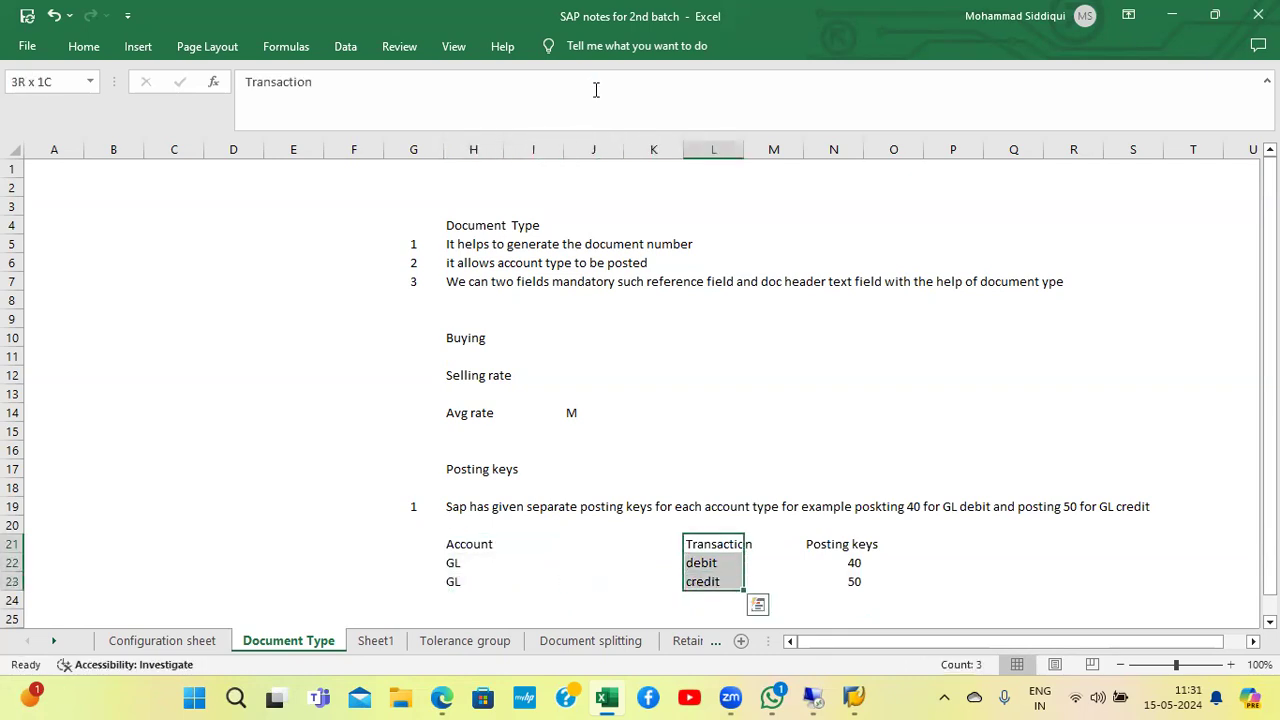
key(ctrl+x)
key(Left)
key(Left)
key(Left)
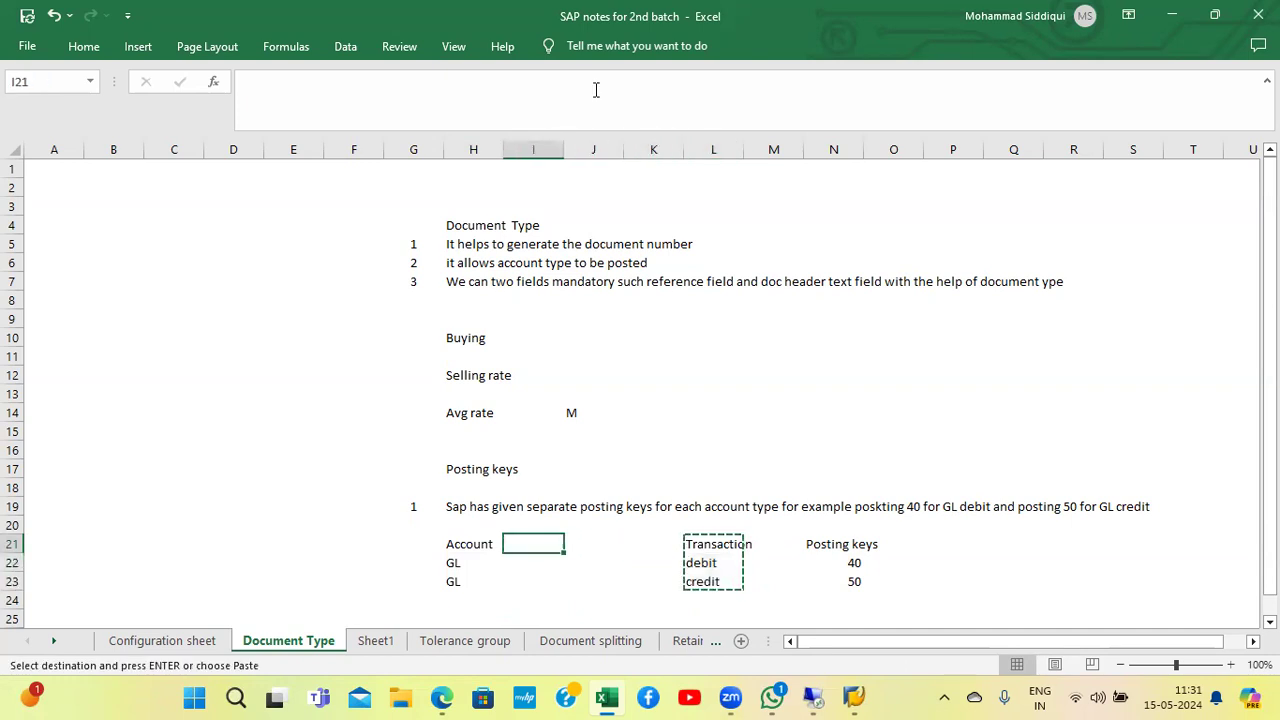
key(Right)
key(Return)
Step: Move the Posting keys column from N21:N23 to L21:L23
key(Right)
key(Right)
key(Right)
key(Right)
key(Right)
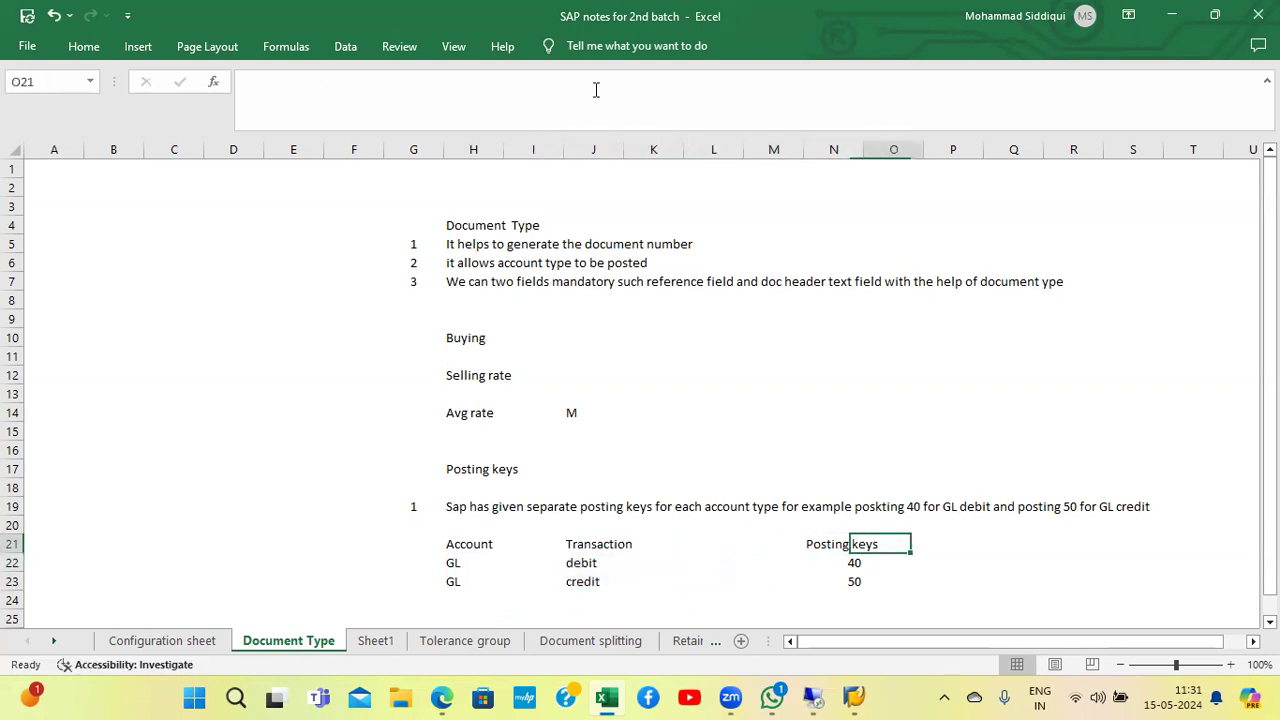
key(Left)
key(shift+Down)
key(shift+Down)
key(ctrl+x)
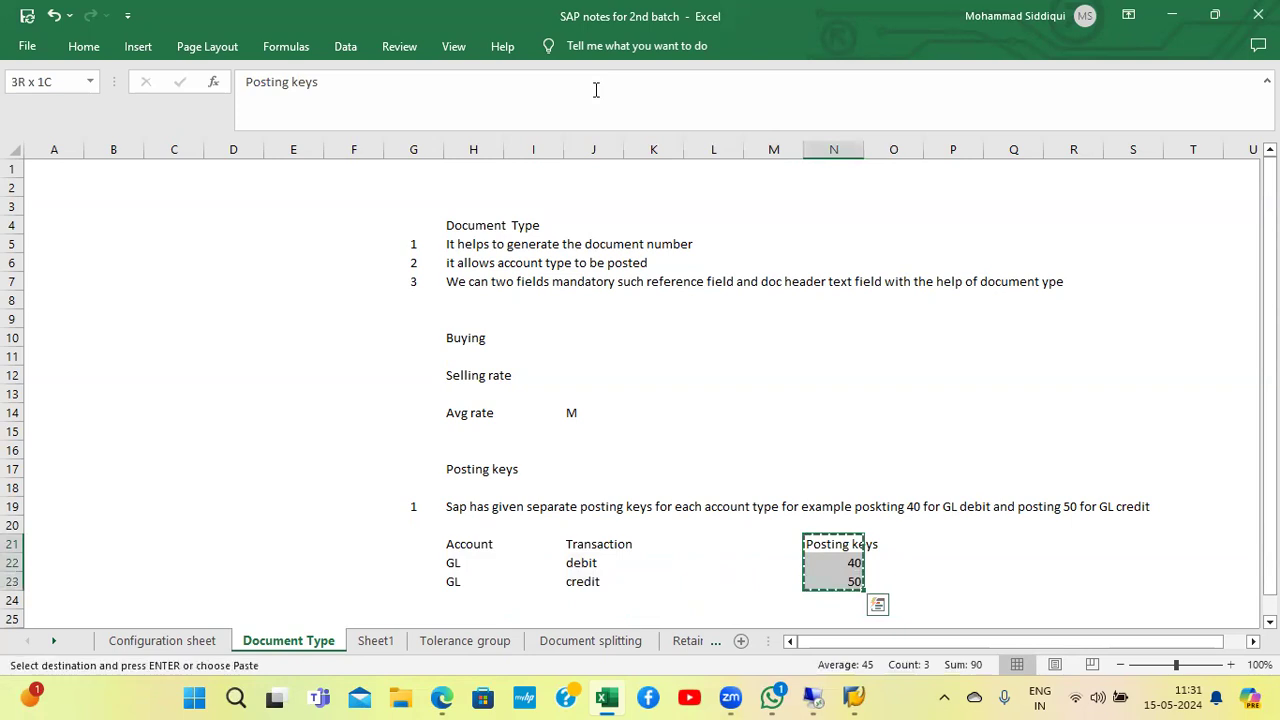
key(Left)
key(Left)
key(Return)
Step: Change the Account heading in H21 to "Account type"
key(Left)
key(Left)
key(Left)
key(Left)
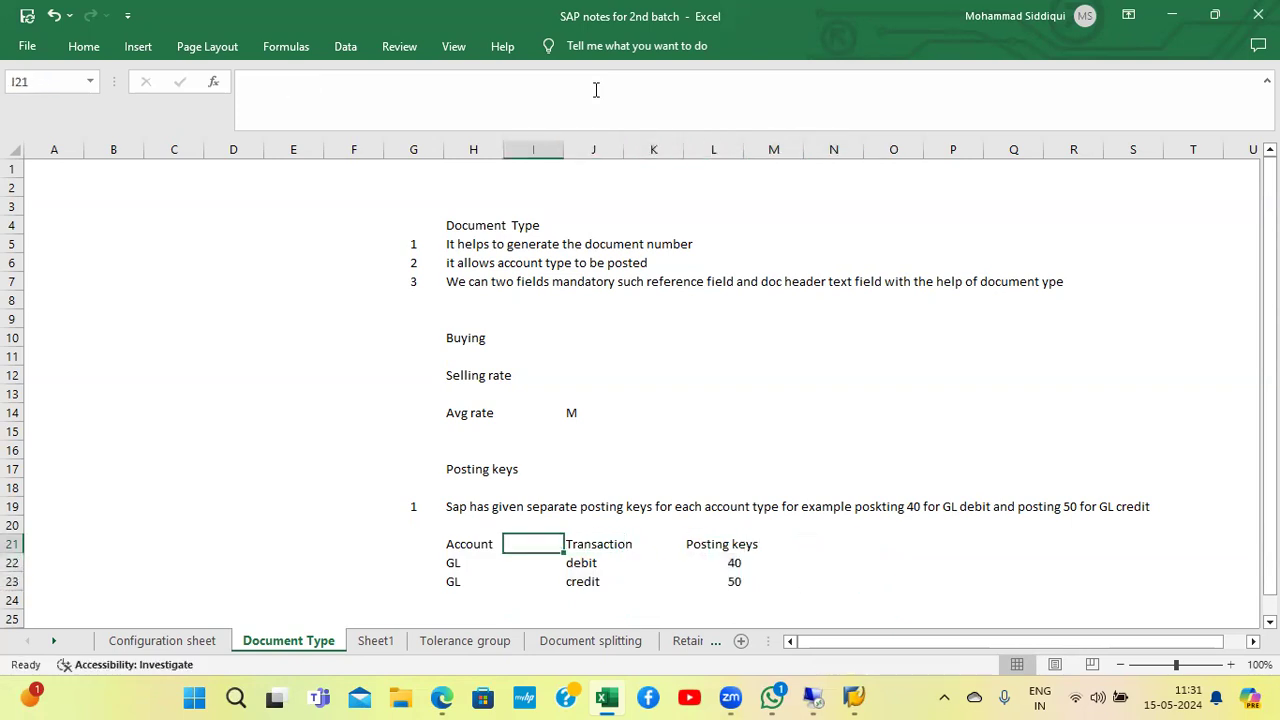
click(307, 85)
text(type)
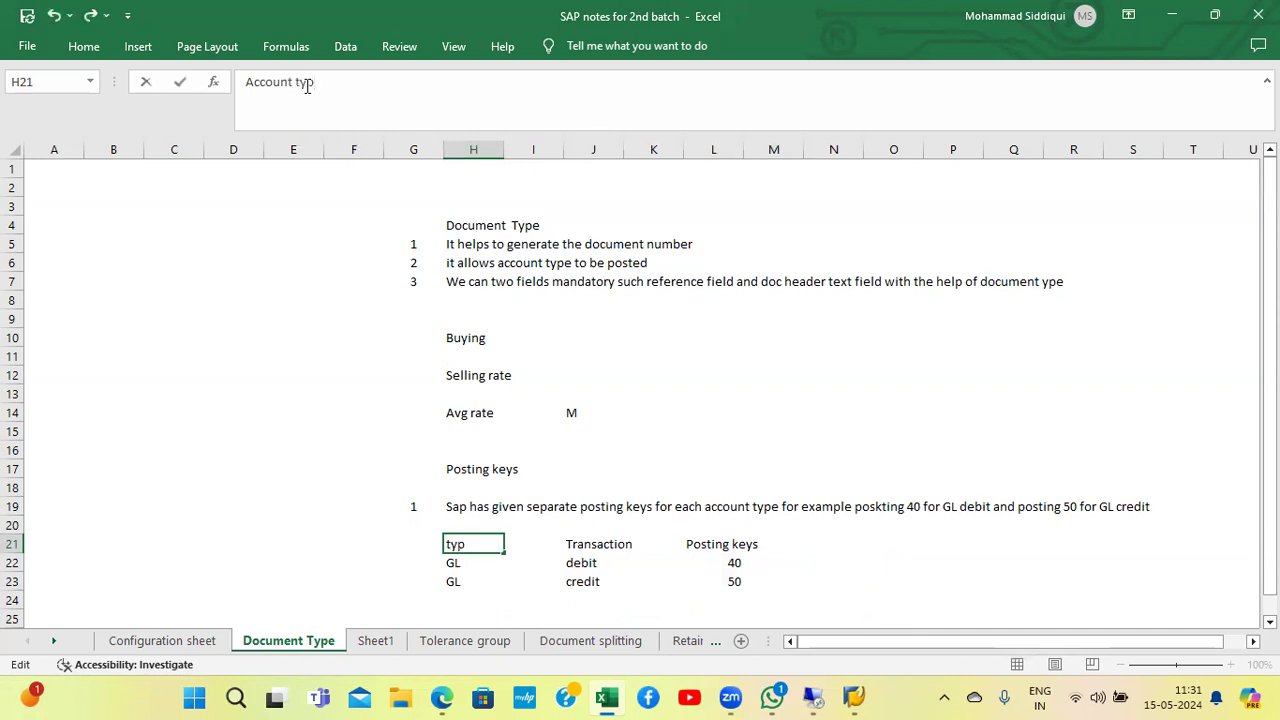
key(Return)
Step: Add "Vendor" as an account type in H24, below the two GL rows
key(Down)
key(Down)
key(Down)
key(Down)
key(Down)
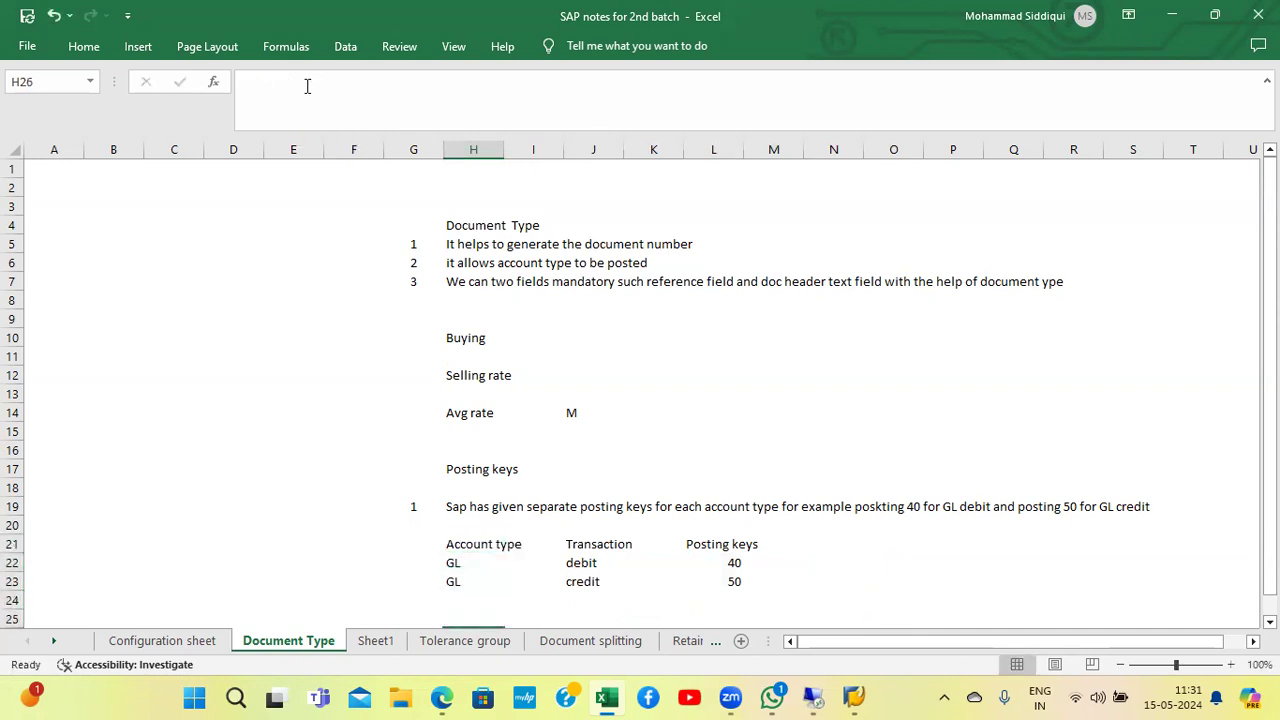
key(Up)
key(Up)
key(Up)
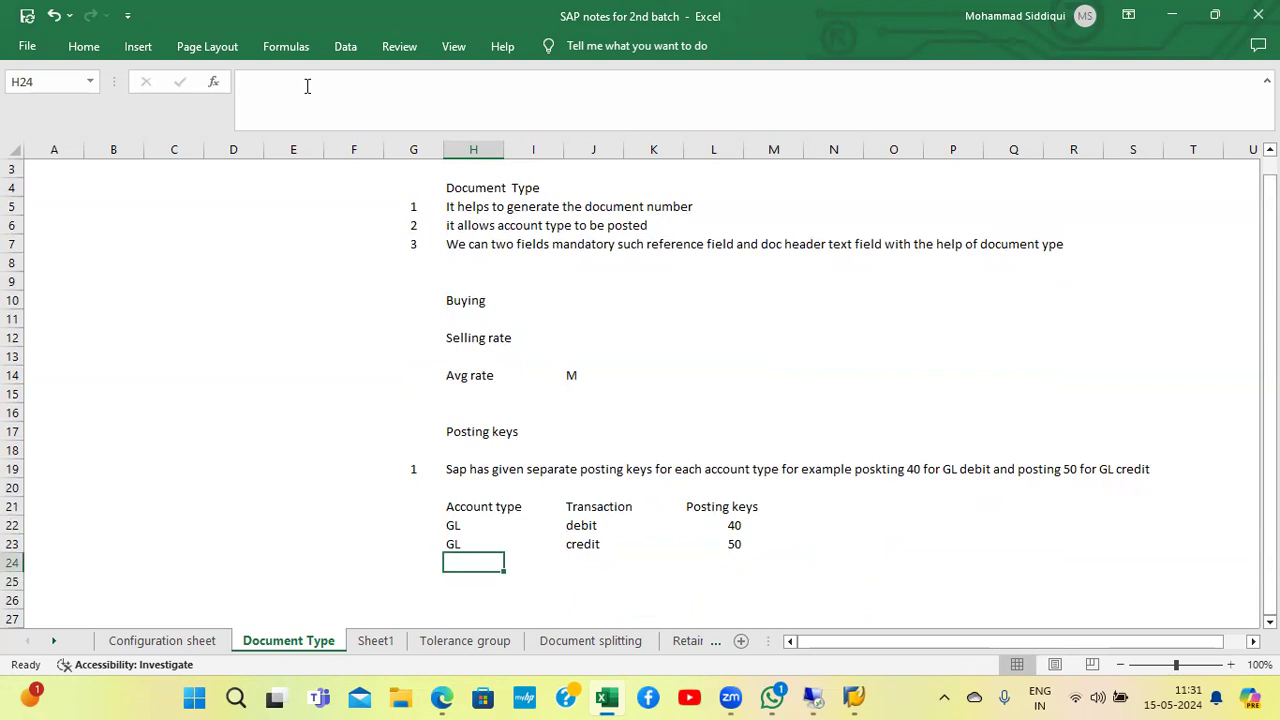
text(Vendor)
key(Return)
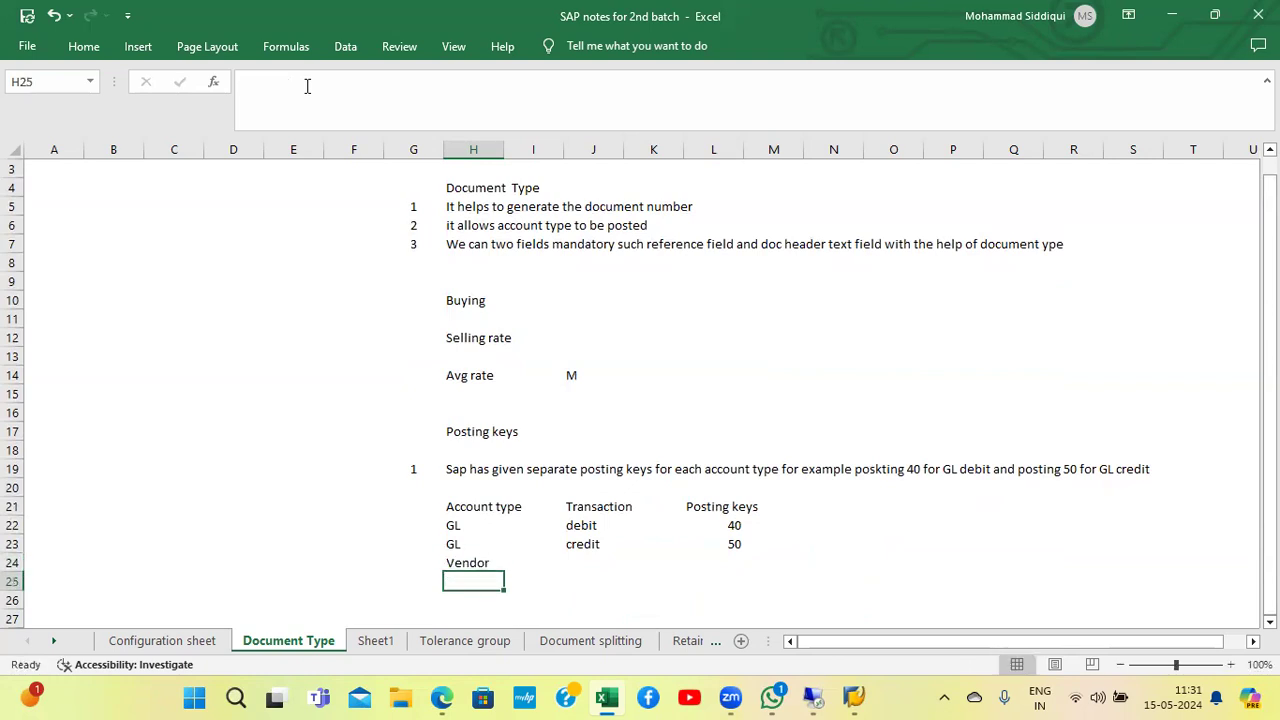
Step: Enter posting key 21 in L24 for the Vendor row
key(Up)
key(Right)
key(Right)
key(Right)
key(Right)
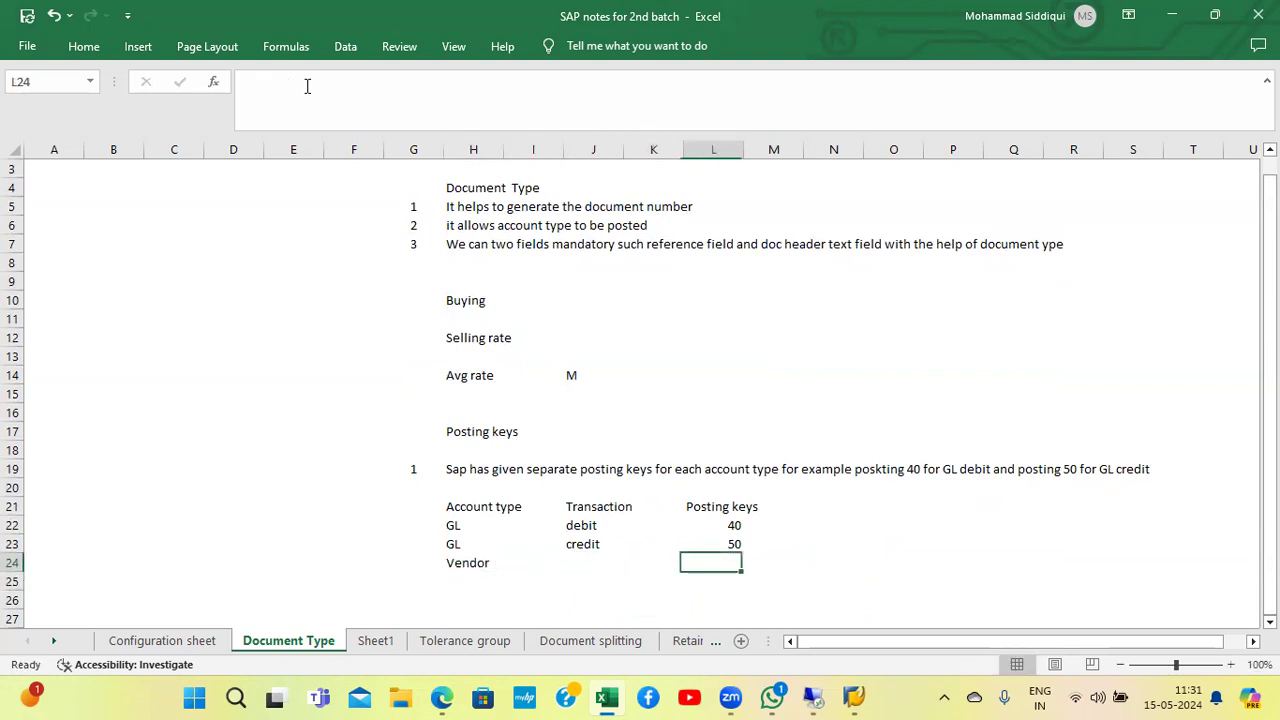
key(Left)
key(Left)
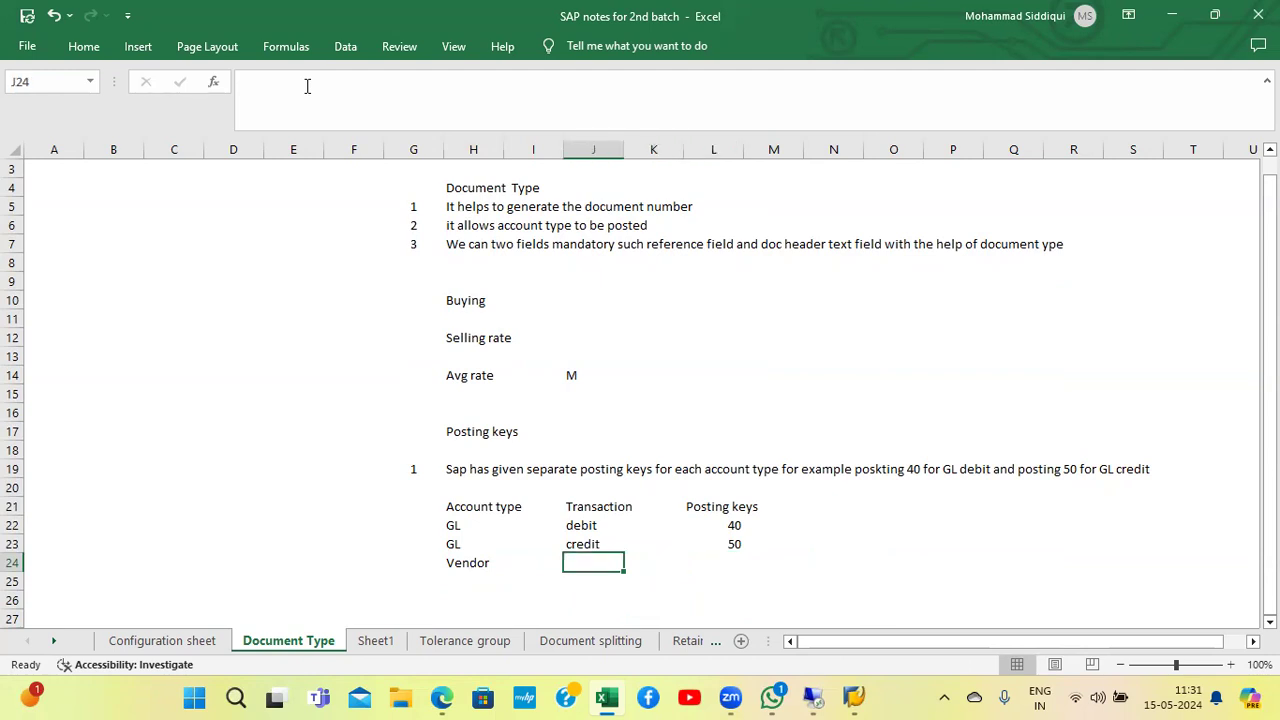
key(Right)
key(Right)
text(21)
key(Return)
Step: Enter "debit" as the transaction for the Vendor row in J24
key(Up)
key(Left)
key(Left)
text(debit)
key(Return)
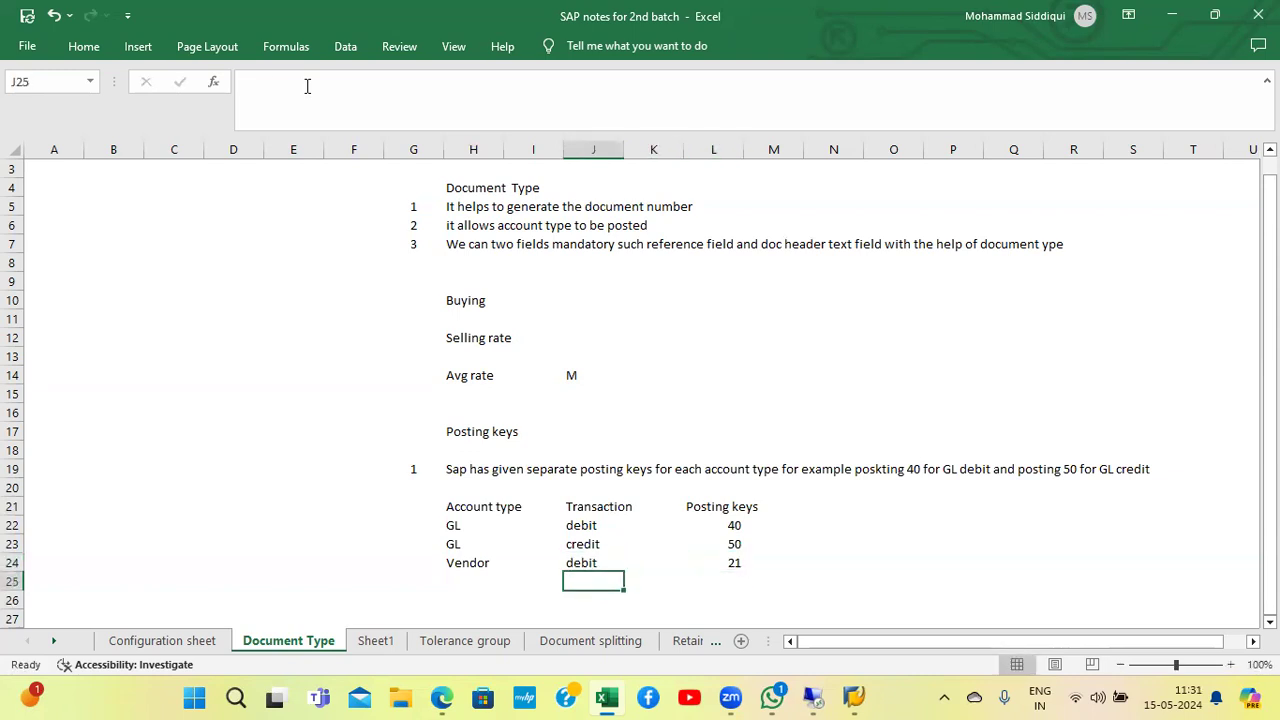
Step: Enter "credit" in H25, below the Vendor account type
key(Left)
key(Left)
text(credit)
key(Return)
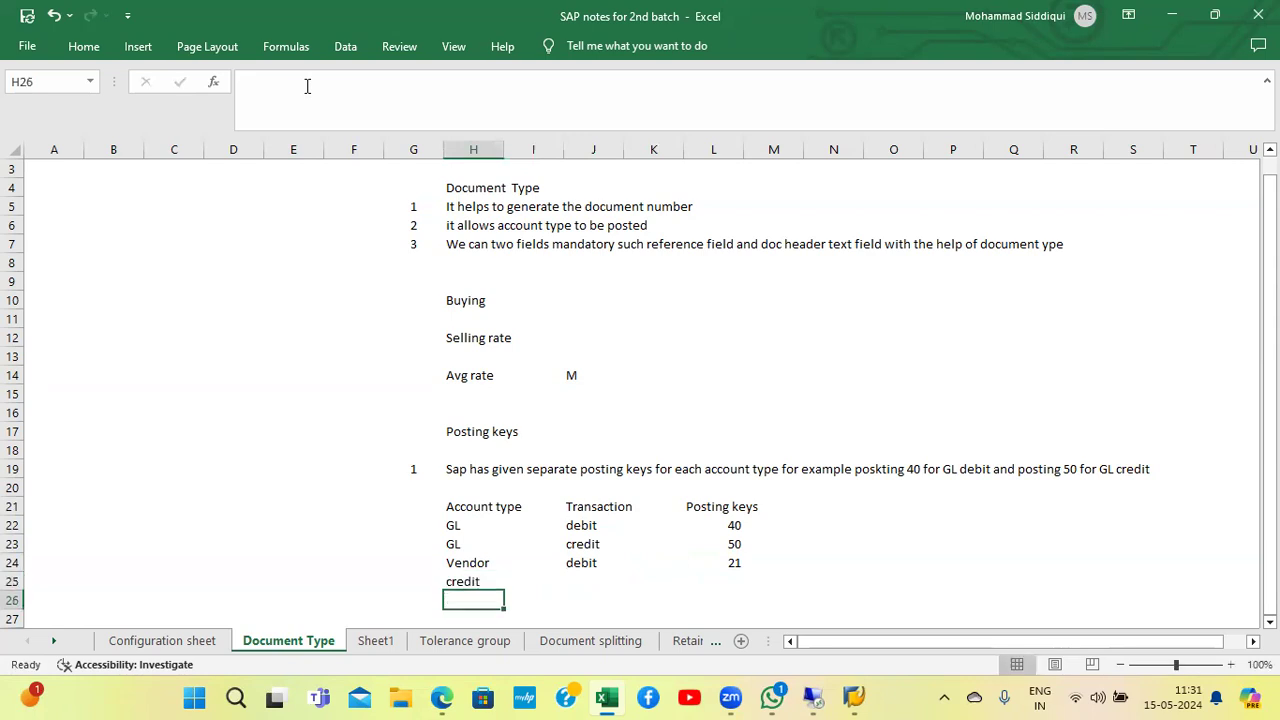
Step: Enter "credit" as the transaction in J25 and posting key 31 in L25
key(Up)
key(Right)
key(Right)
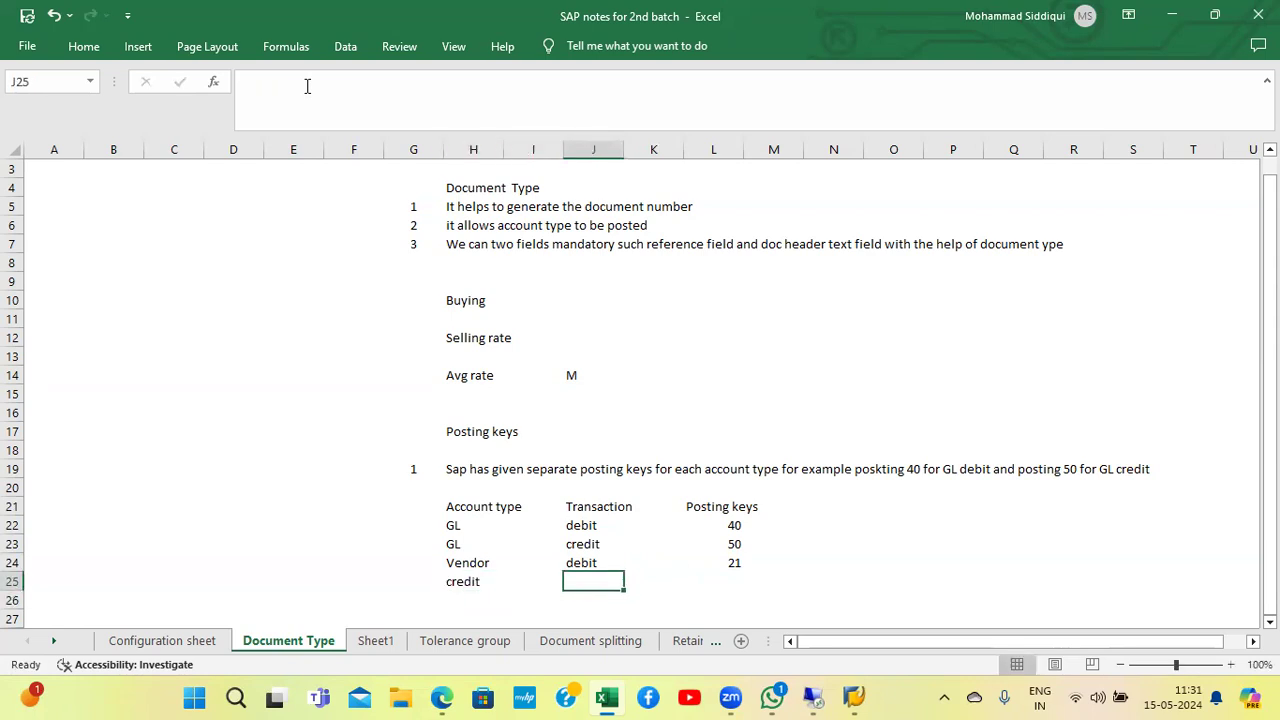
text(credit)
key(Return)
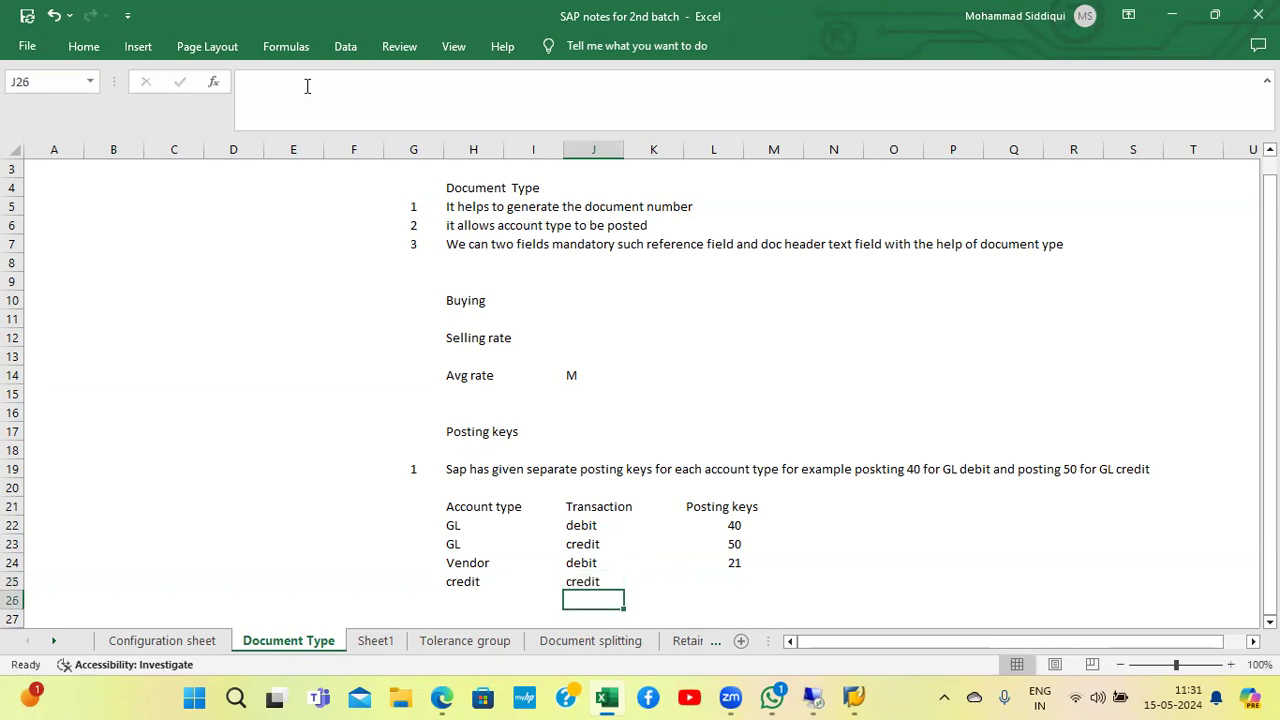
key(Up)
key(Right)
key(Right)
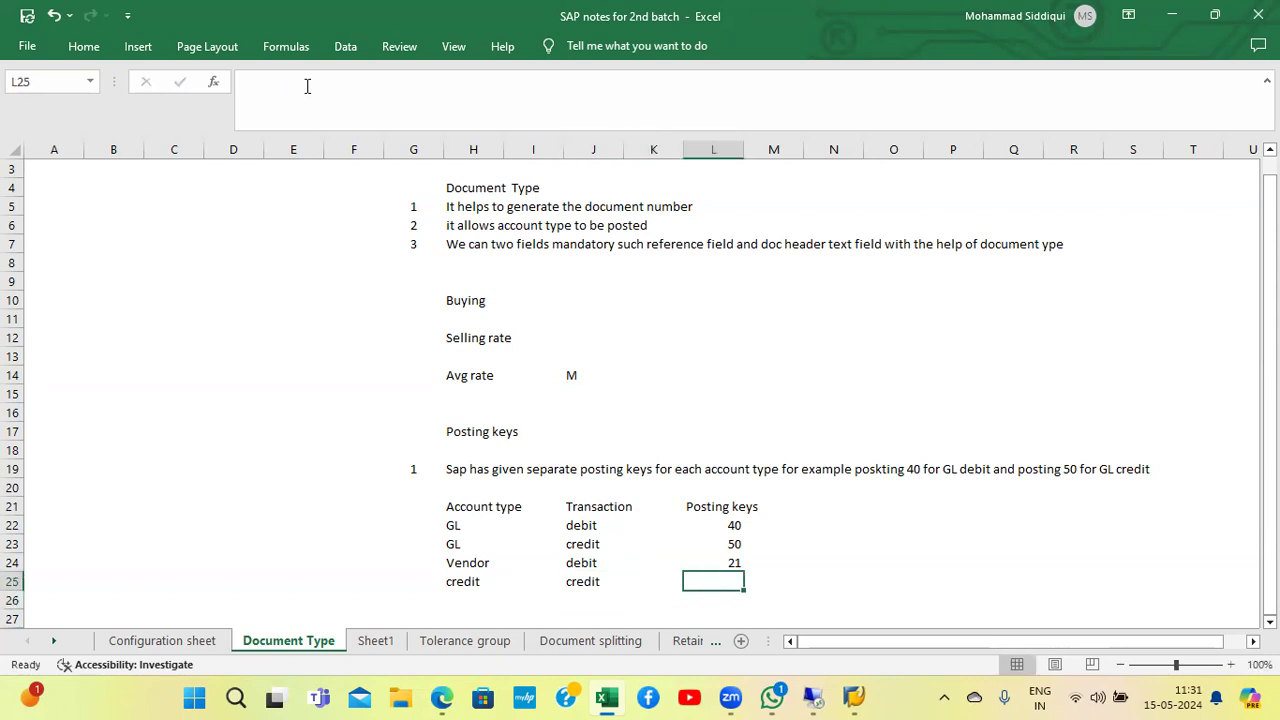
text(31)
key(Return)
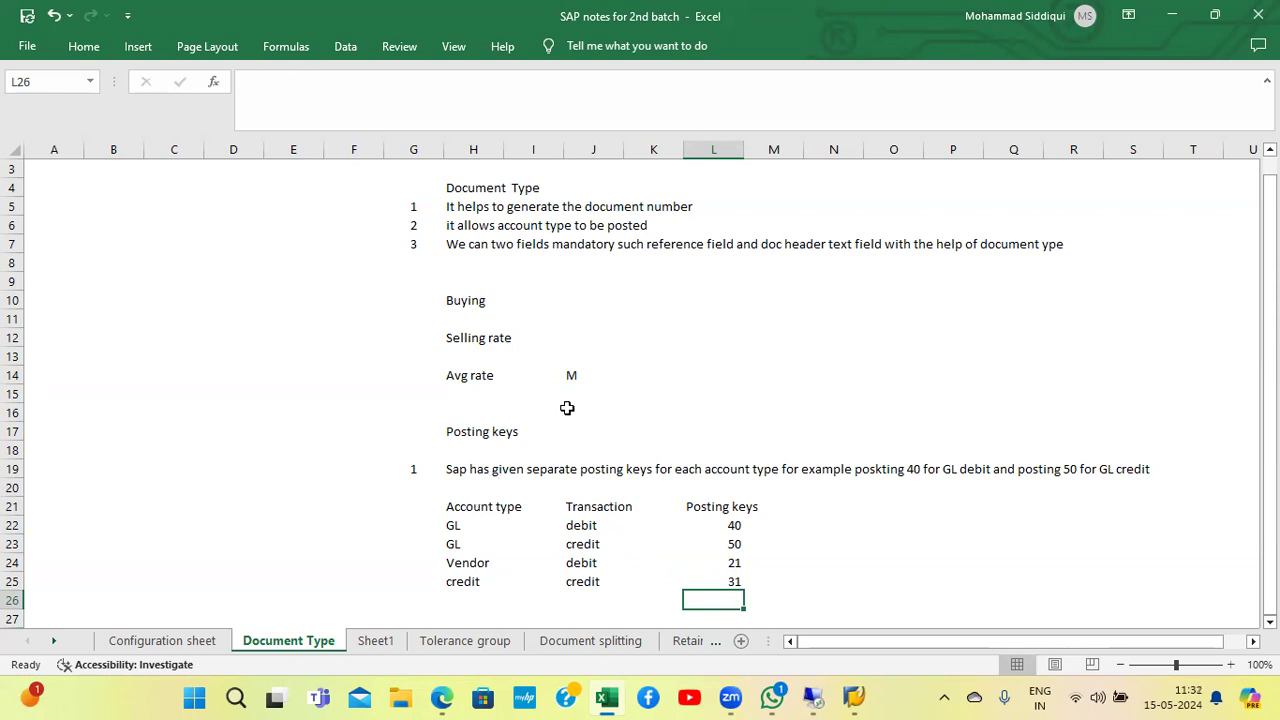
Step: Set the account type in H25 to "Vendor"
click(596, 511)
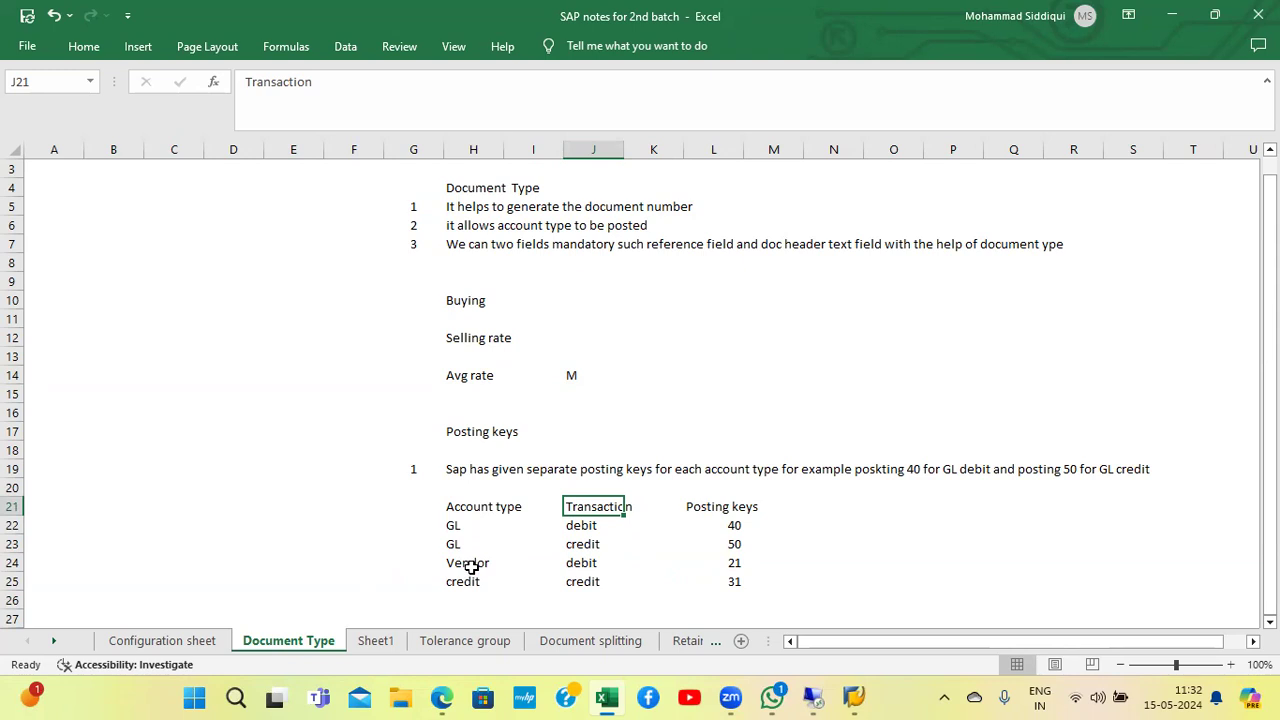
click(452, 528)
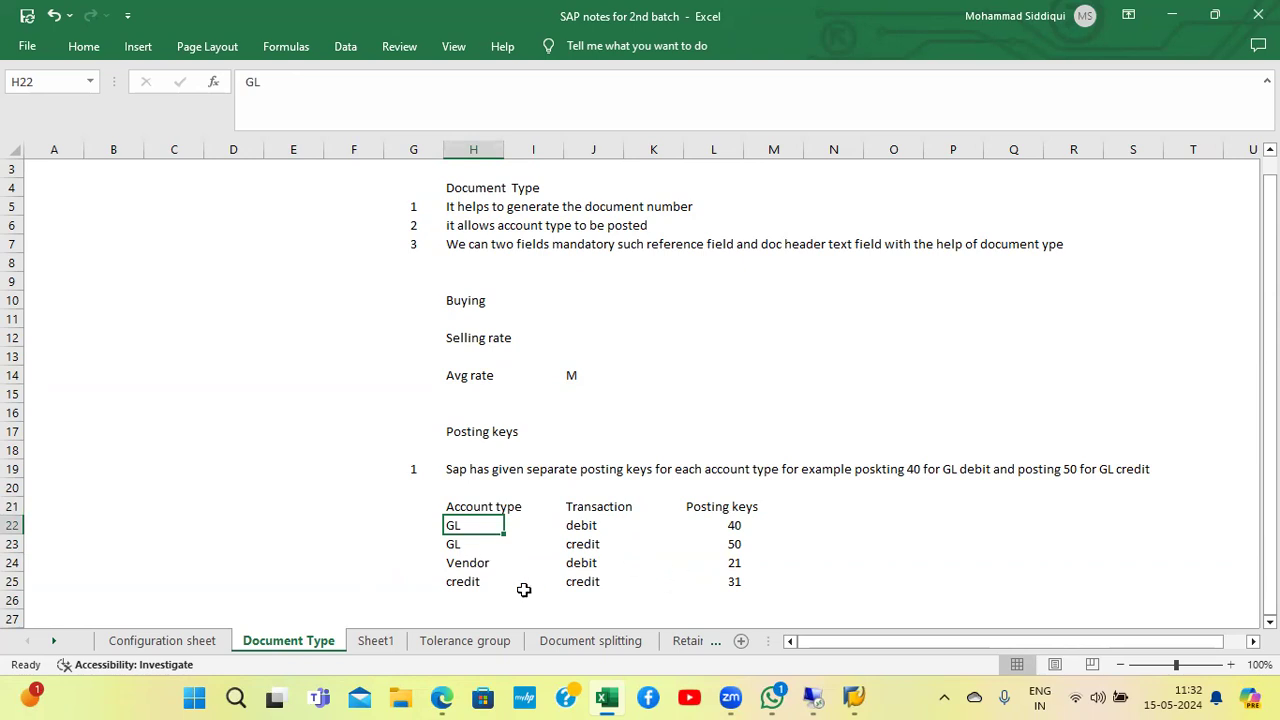
click(468, 582)
text(vendor)
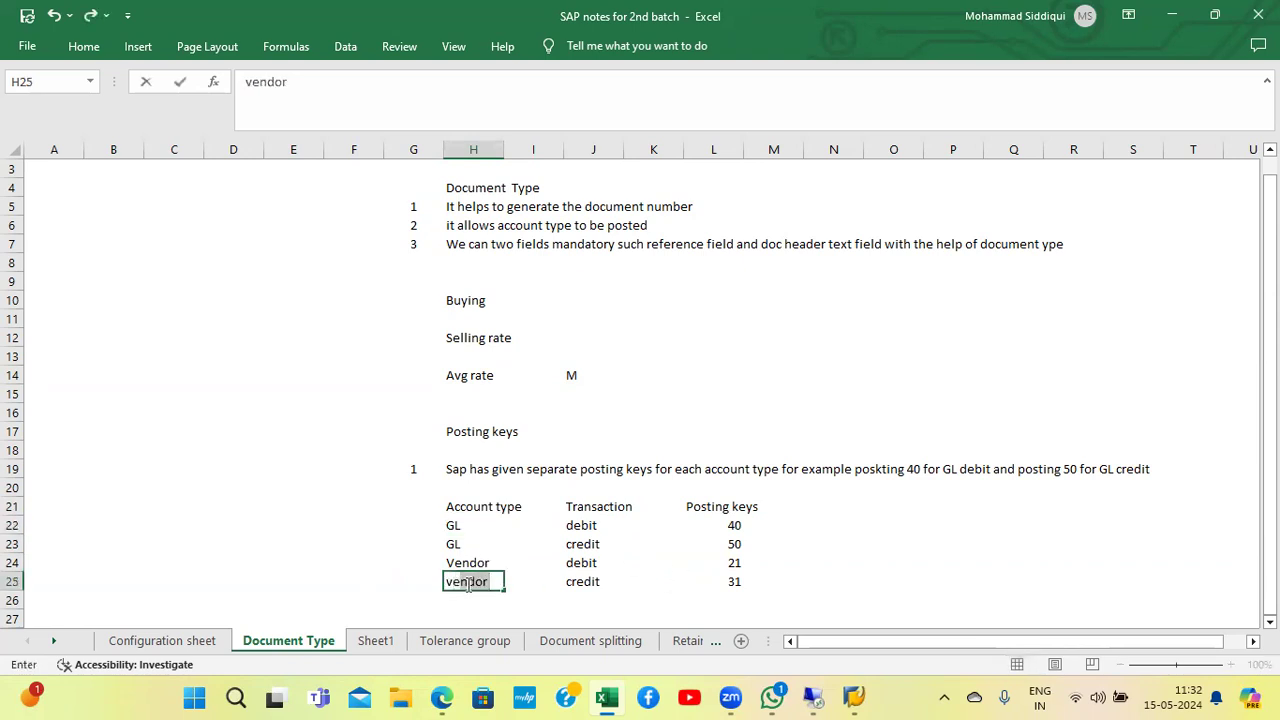
key(Return)
Step: Examine the GL debit row across its account type, transaction and posting key in row 22
key(Up)
key(Up)
key(Up)
key(Up)
key(Right)
key(Right)
key(Right)
key(Right)
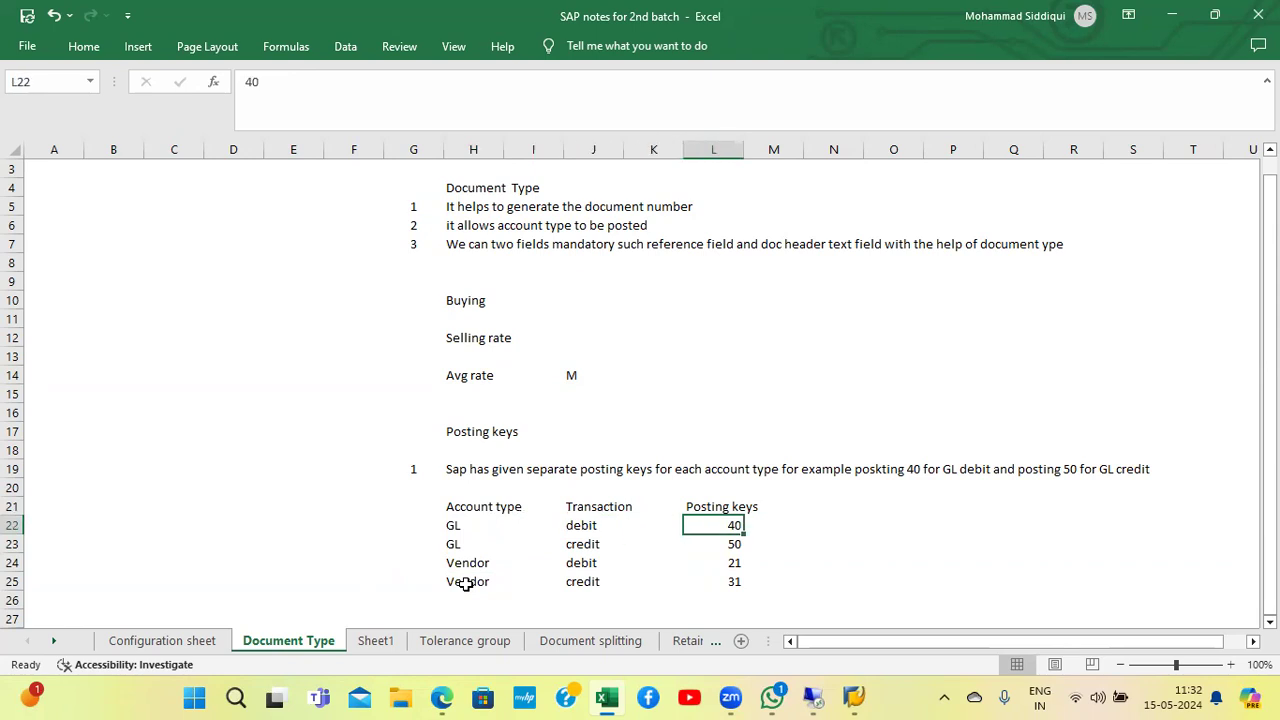
key(Left)
key(Left)
key(Left)
key(Left)
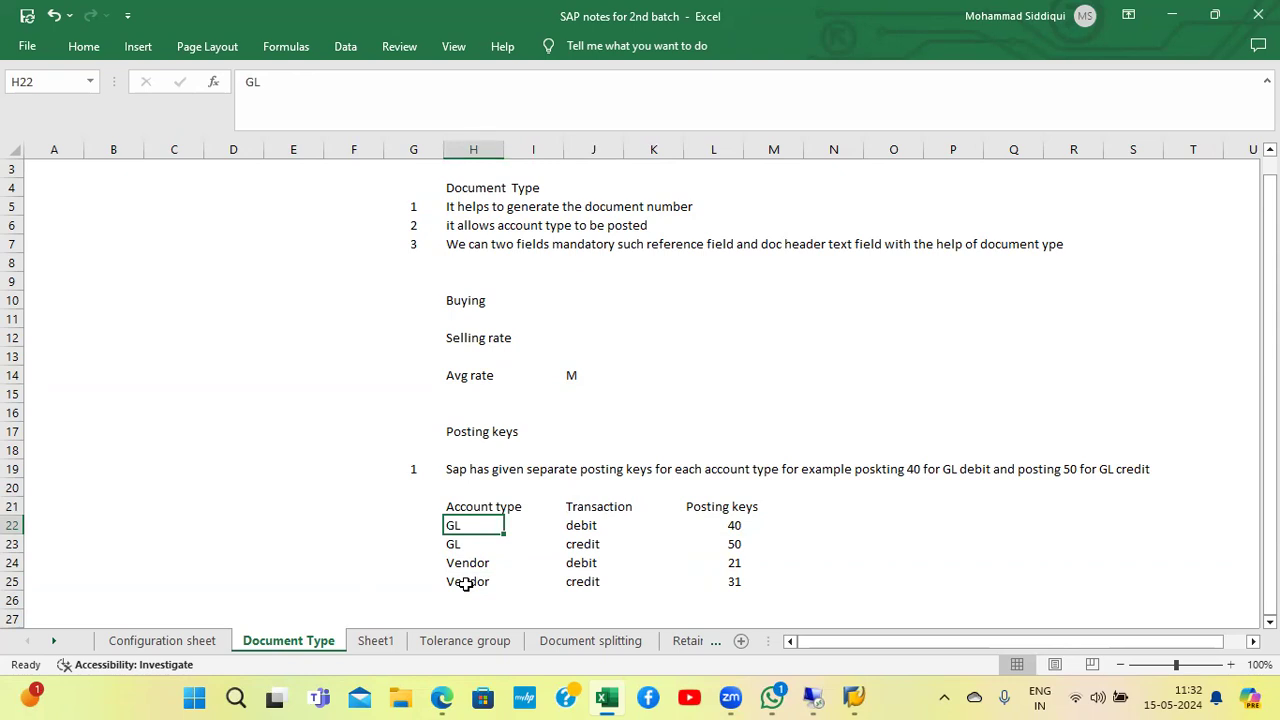
key(Right)
key(Right)
key(Up)
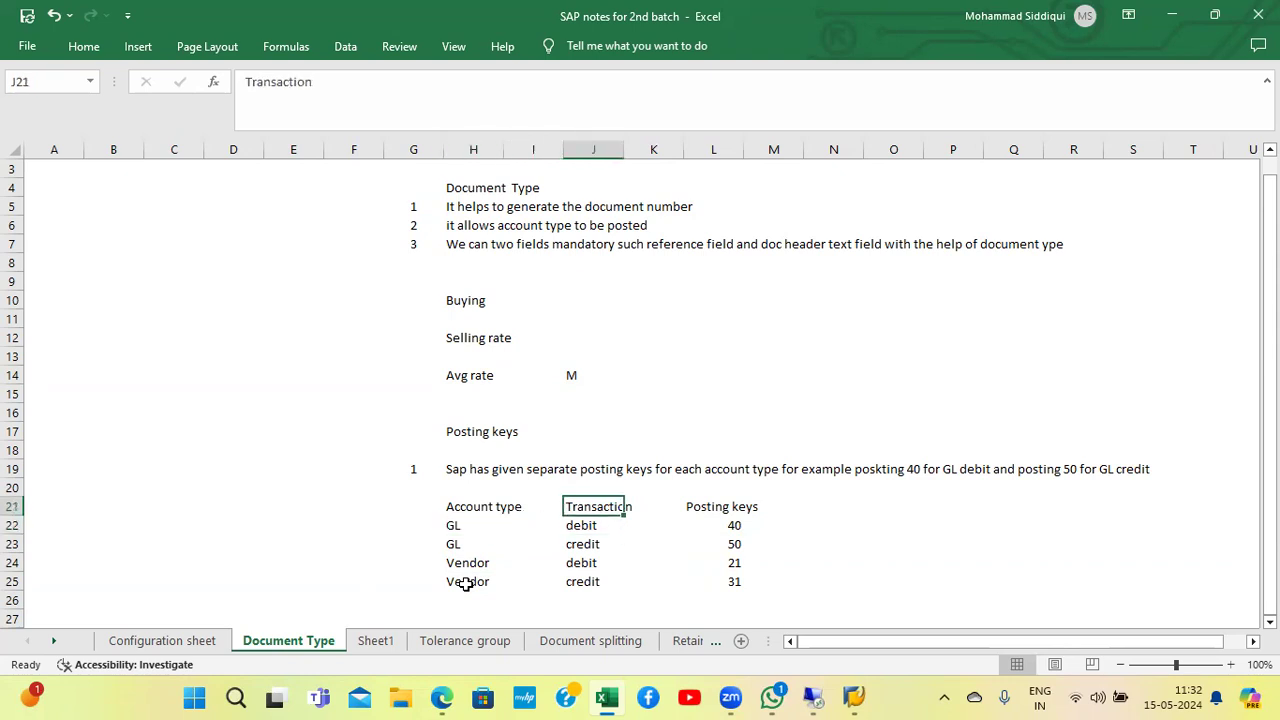
key(Down)
key(Left)
key(Left)
key(Right)
key(Right)
key(Right)
key(Right)
key(Right)
key(Left)
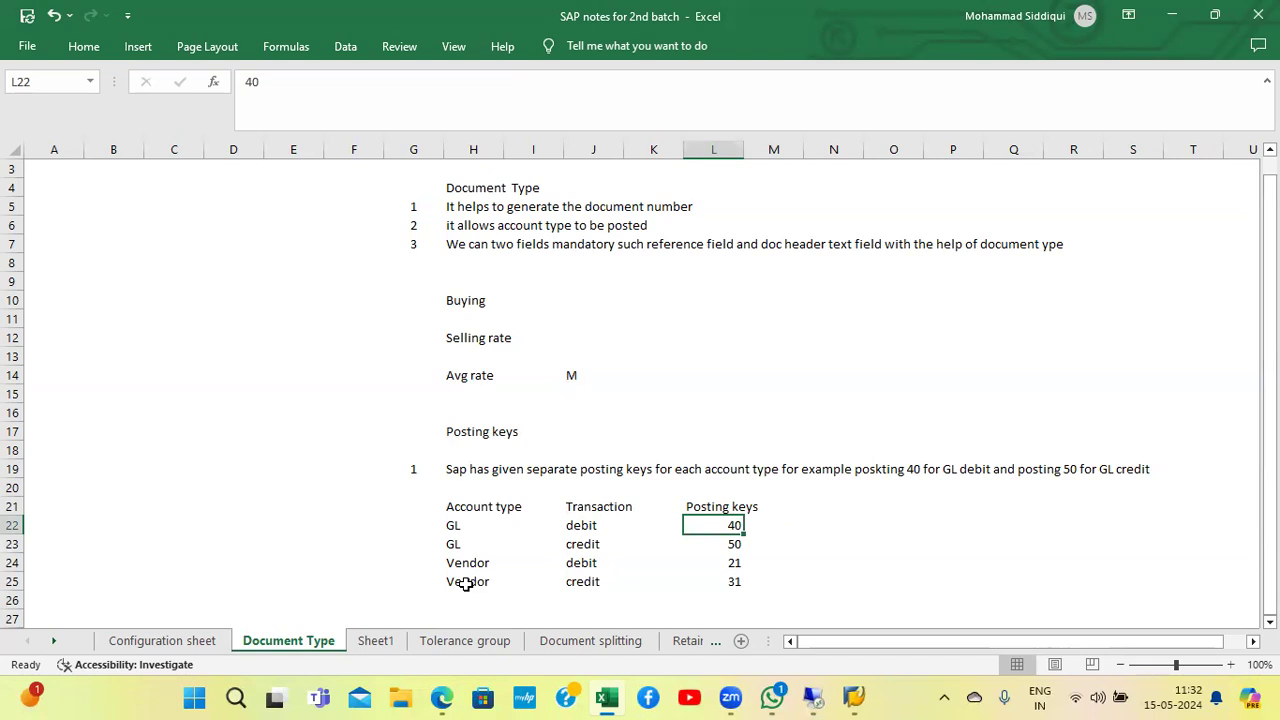
key(Left)
key(Left)
key(Left)
key(Left)
key(Left)
key(Right)
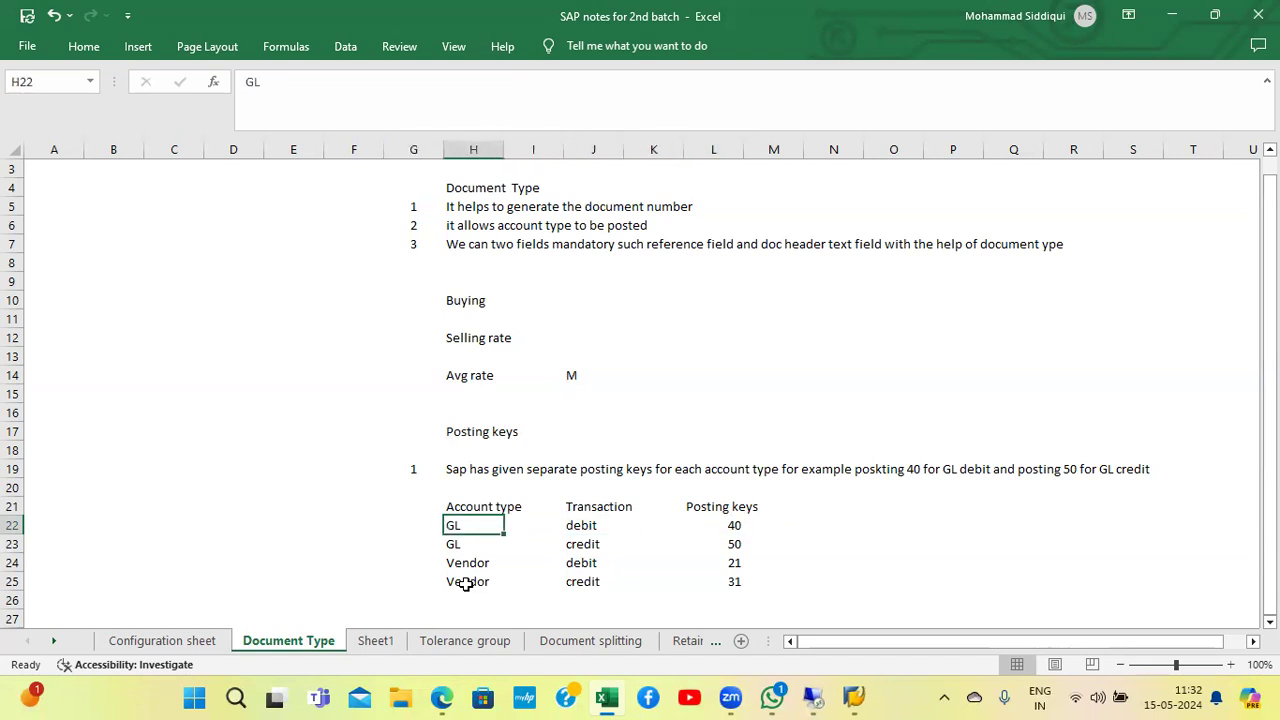
key(Right)
key(Right)
key(Right)
key(Right)
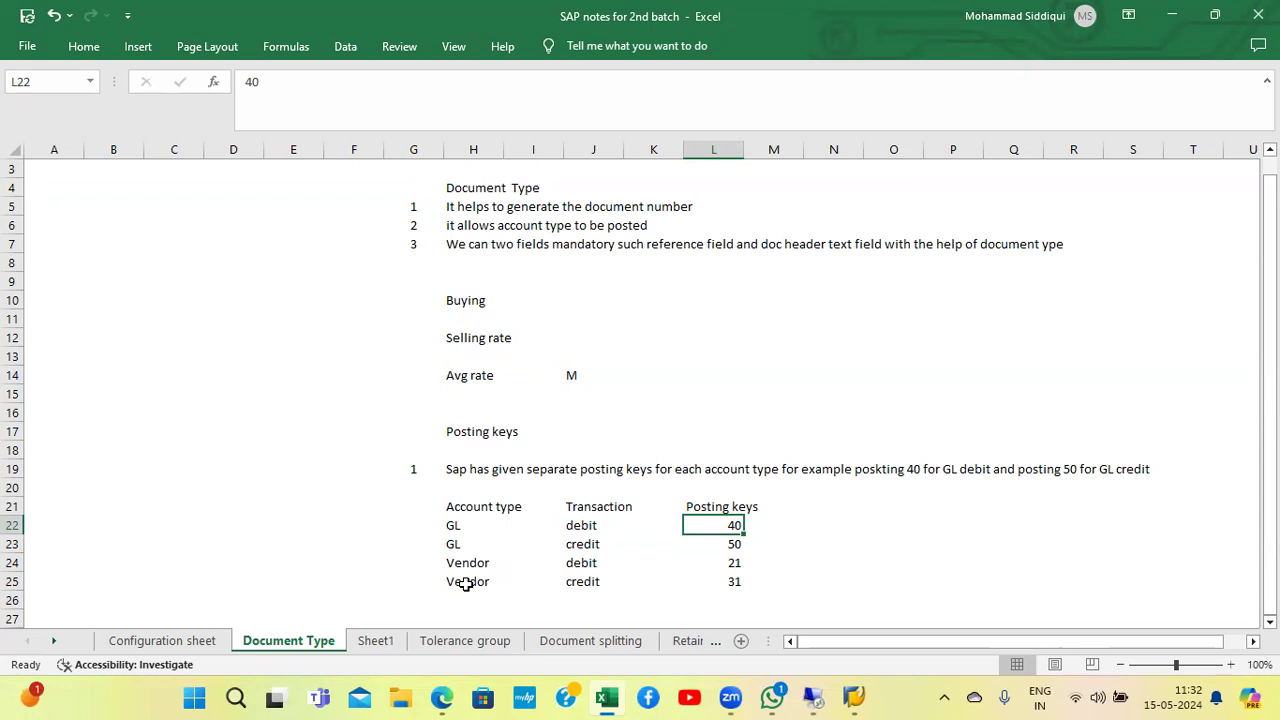
key(Down)
key(Up)
key(Left)
key(Left)
key(Left)
key(Left)
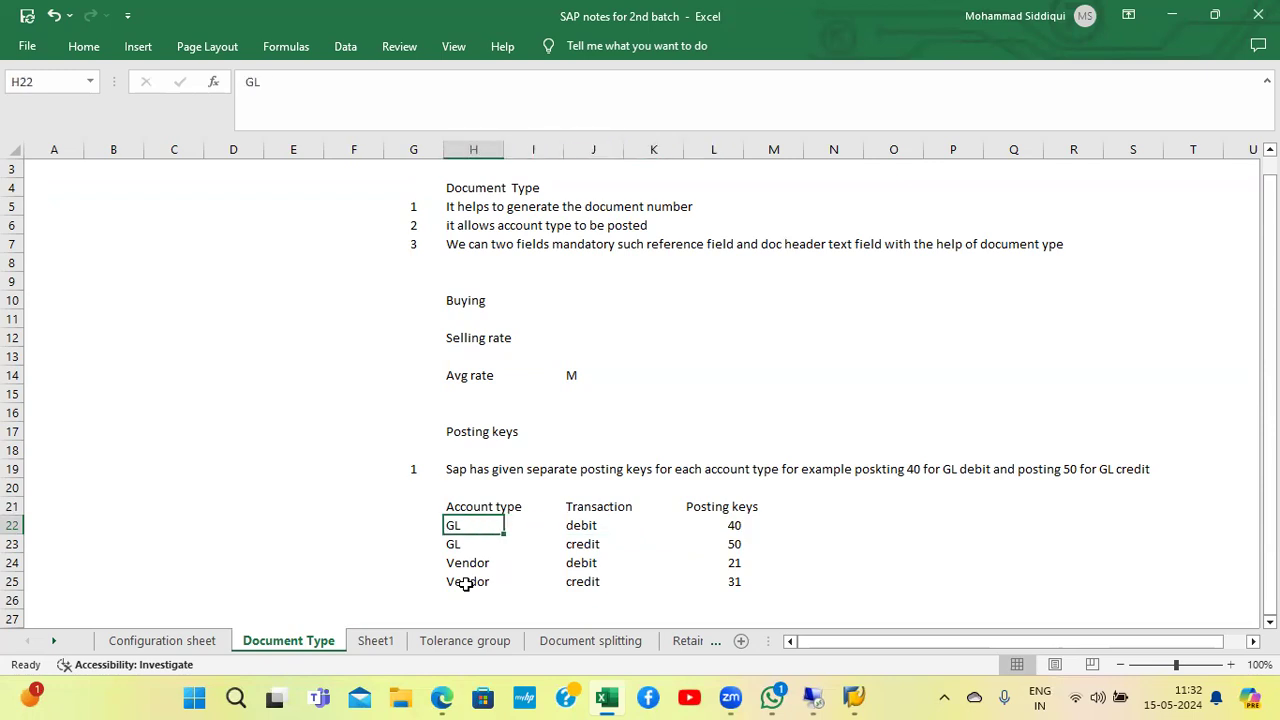
key(Right)
key(Right)
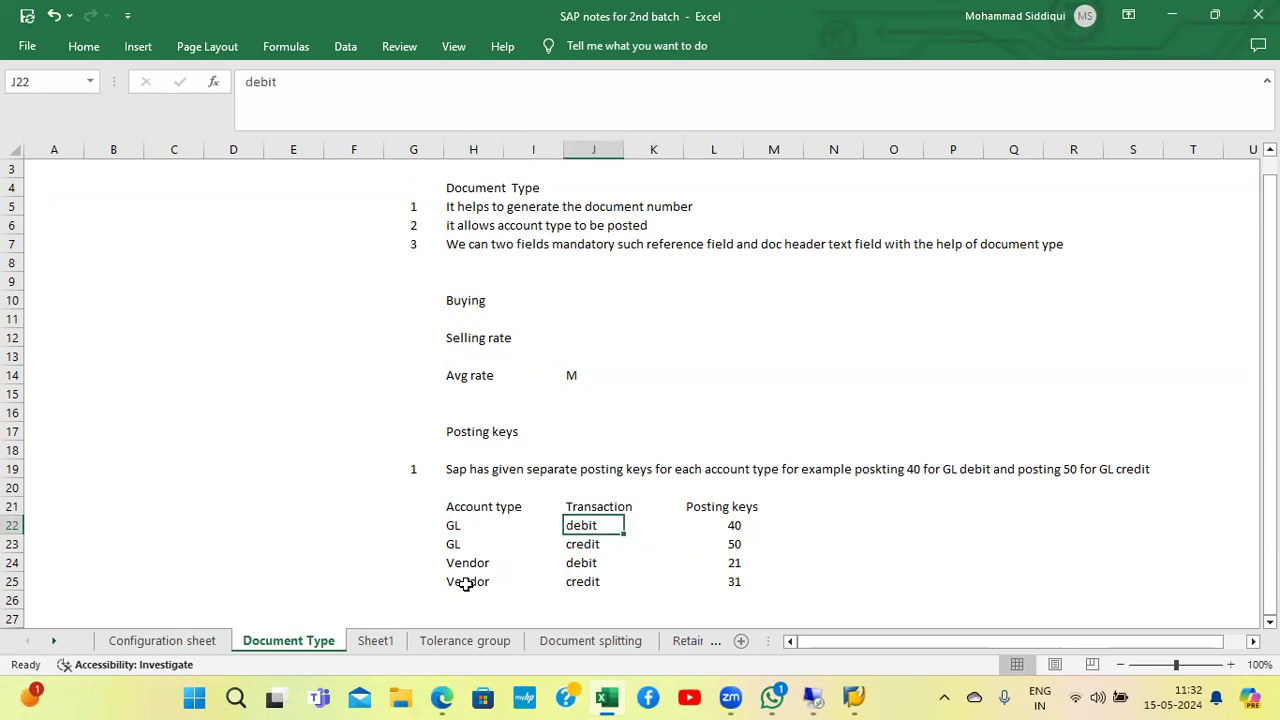
key(Right)
key(Right)
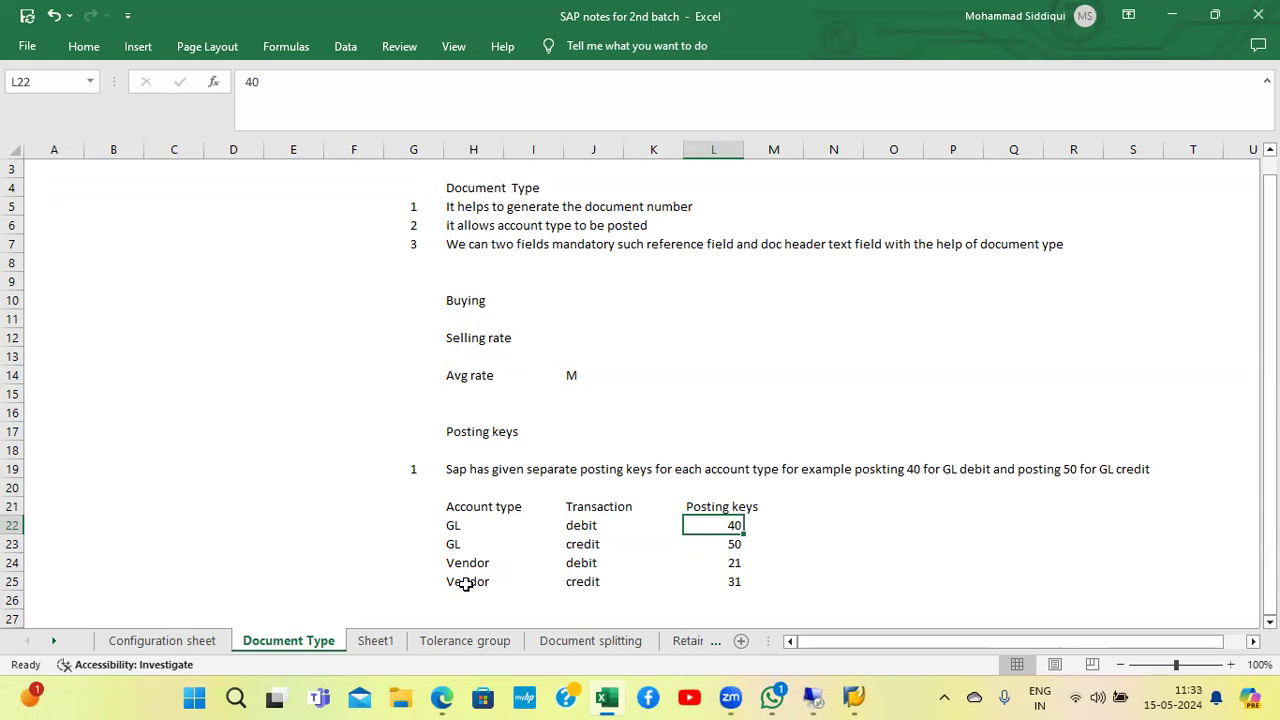
key(Left)
key(Left)
key(Left)
key(Left)
key(Right)
key(Right)
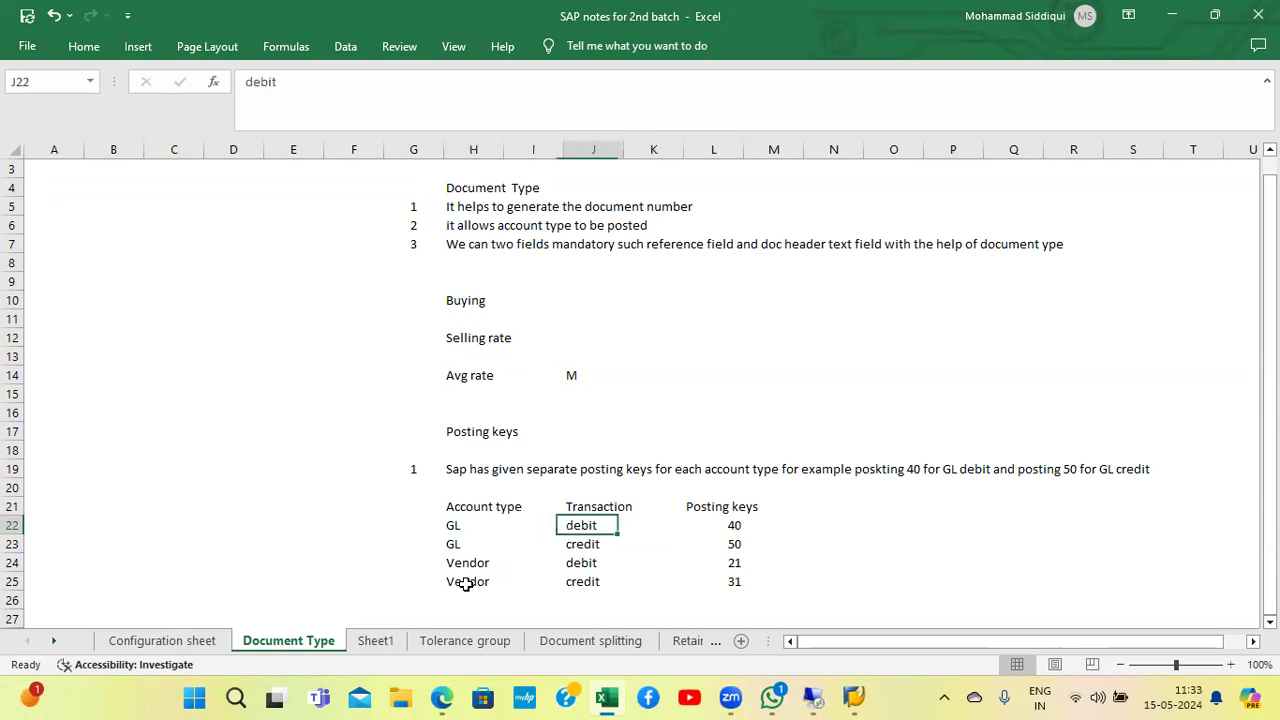
key(Right)
key(Right)
key(Left)
key(Left)
key(Right)
key(Right)
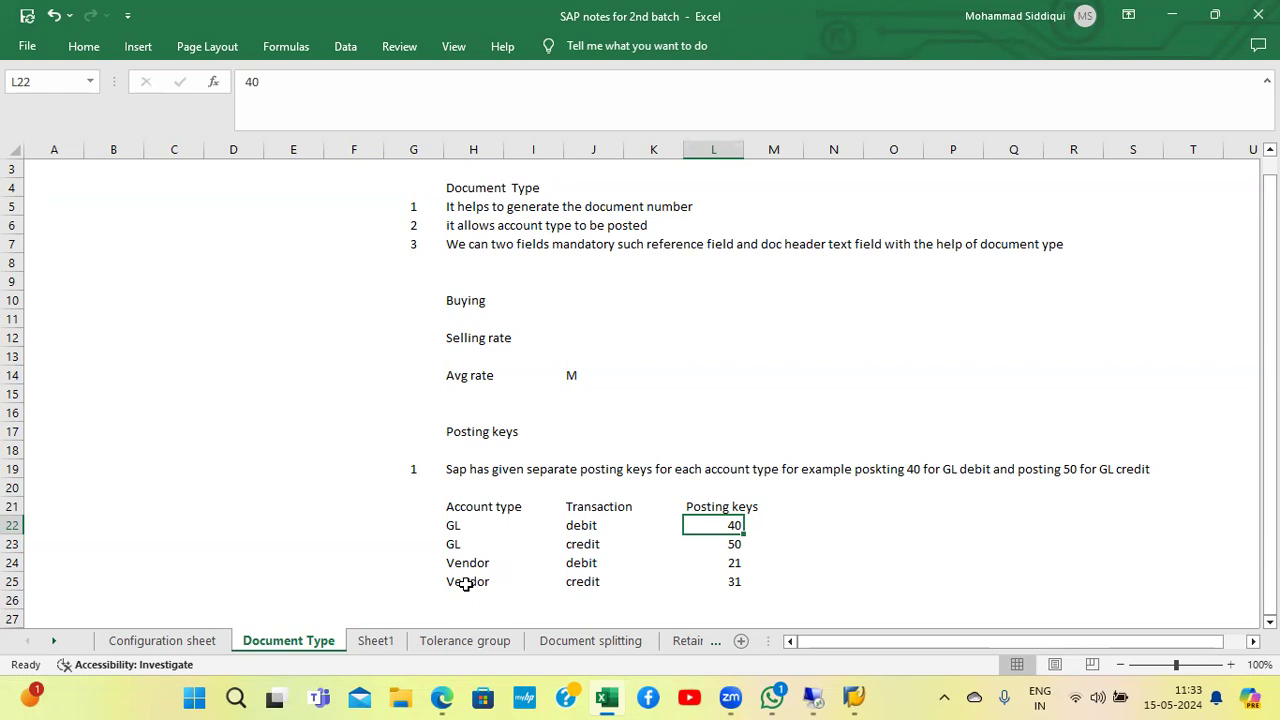
Step: Examine the GL credit row in row 23 and the Vendor debit row beneath it
key(Down)
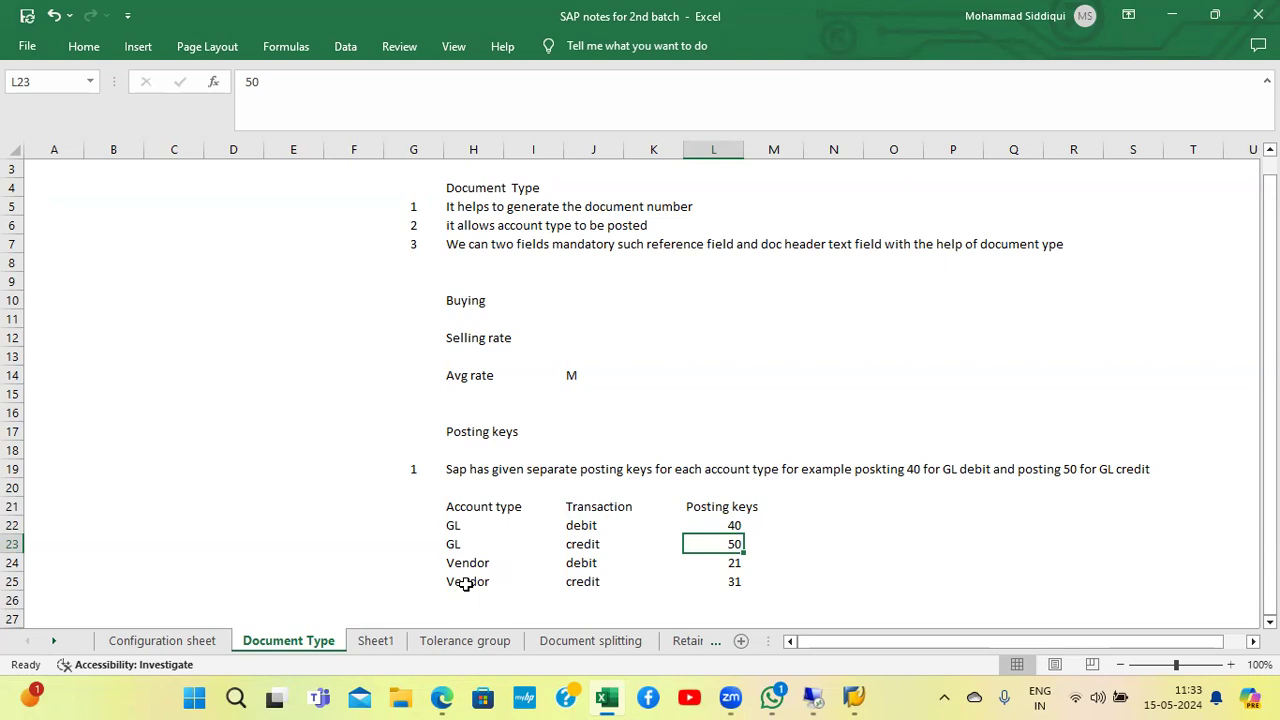
key(Left)
key(Left)
key(Left)
key(Left)
key(Right)
key(Right)
key(Right)
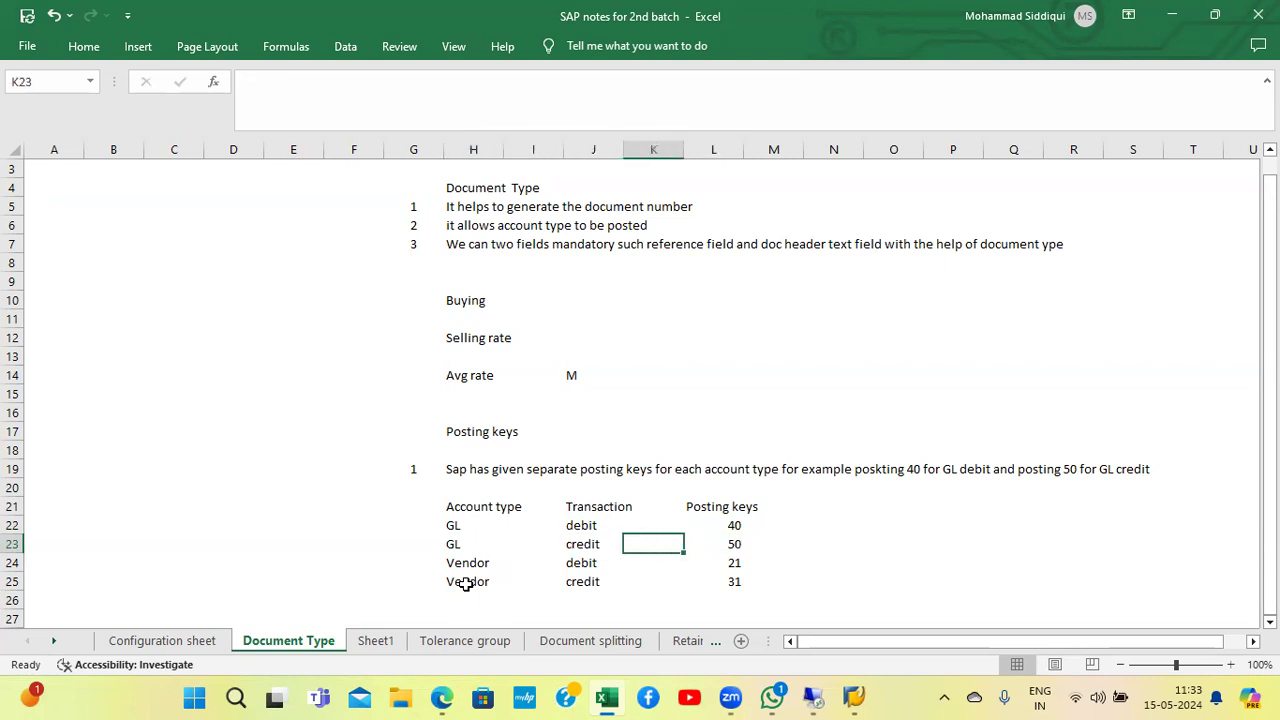
key(Right)
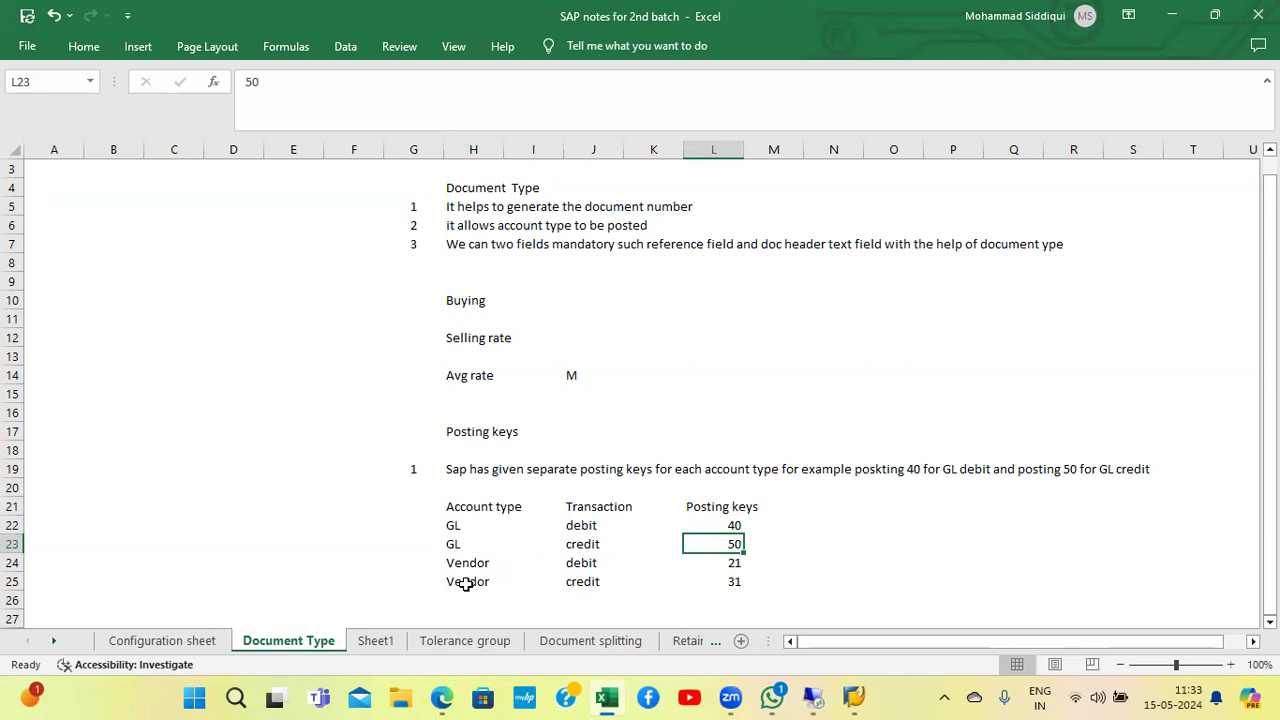
key(Down)
key(Left)
key(Left)
key(Left)
key(Left)
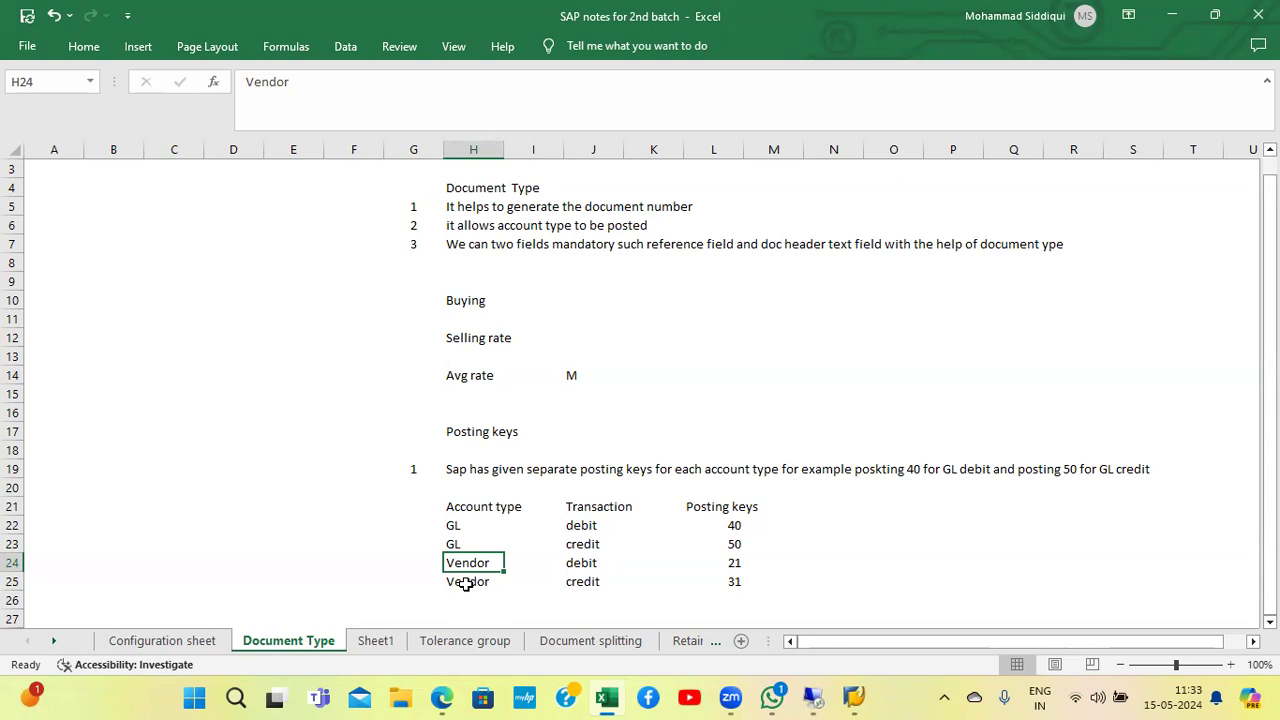
Step: Number the second posting keys note by entering 2 in G28, below the table
key(Down)
key(Down)
key(Down)
key(Down)
key(Down)
key(Down)
key(Down)
key(Down)
key(Down)
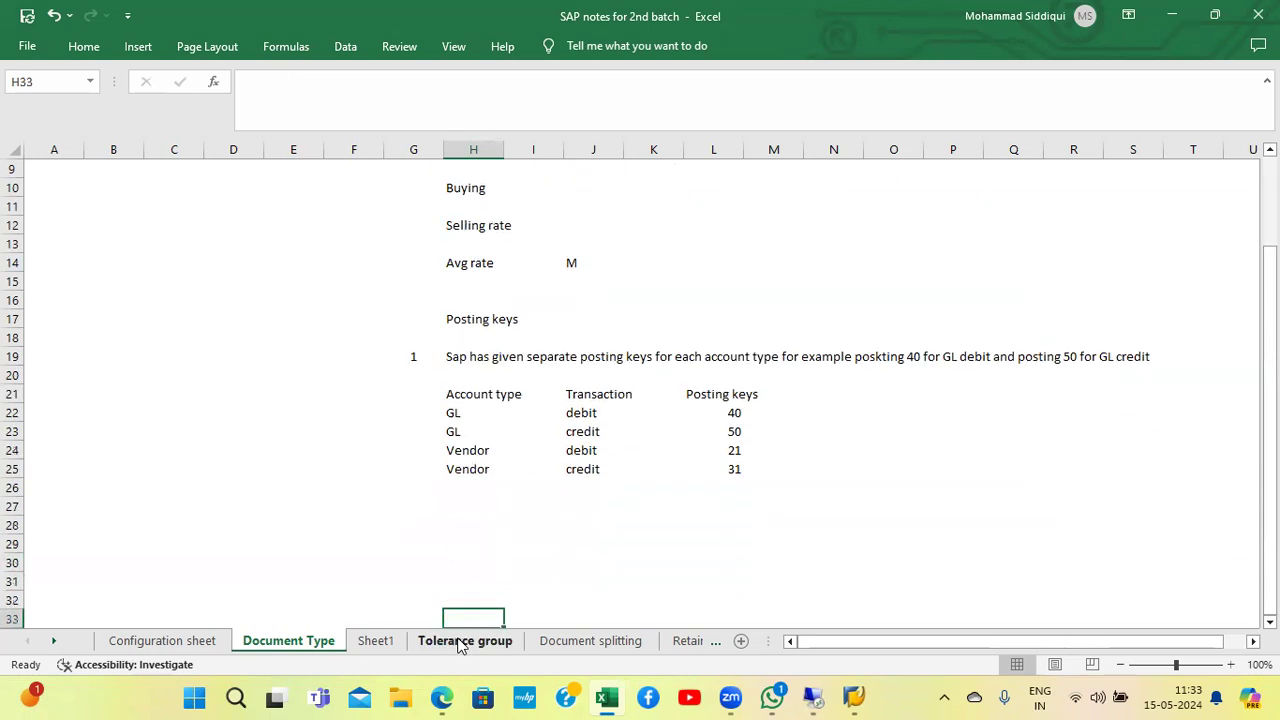
key(Up)
key(Up)
key(Up)
key(Up)
key(Up)
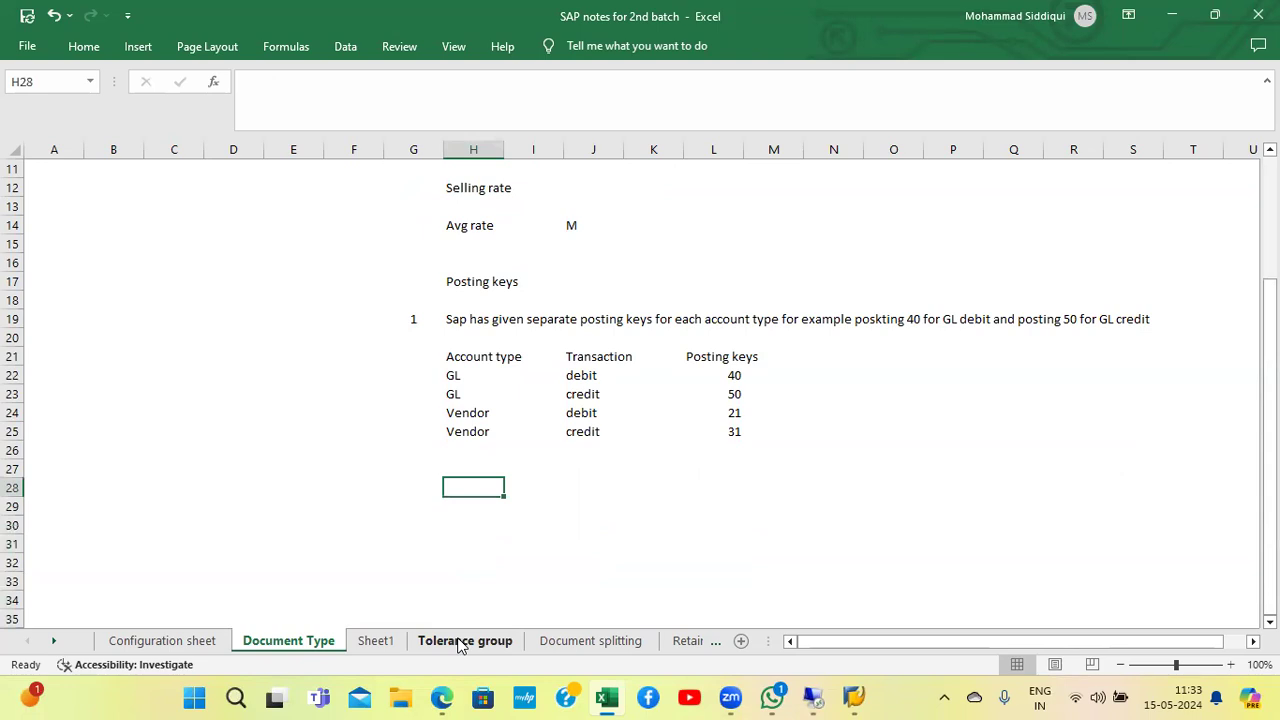
key(Up)
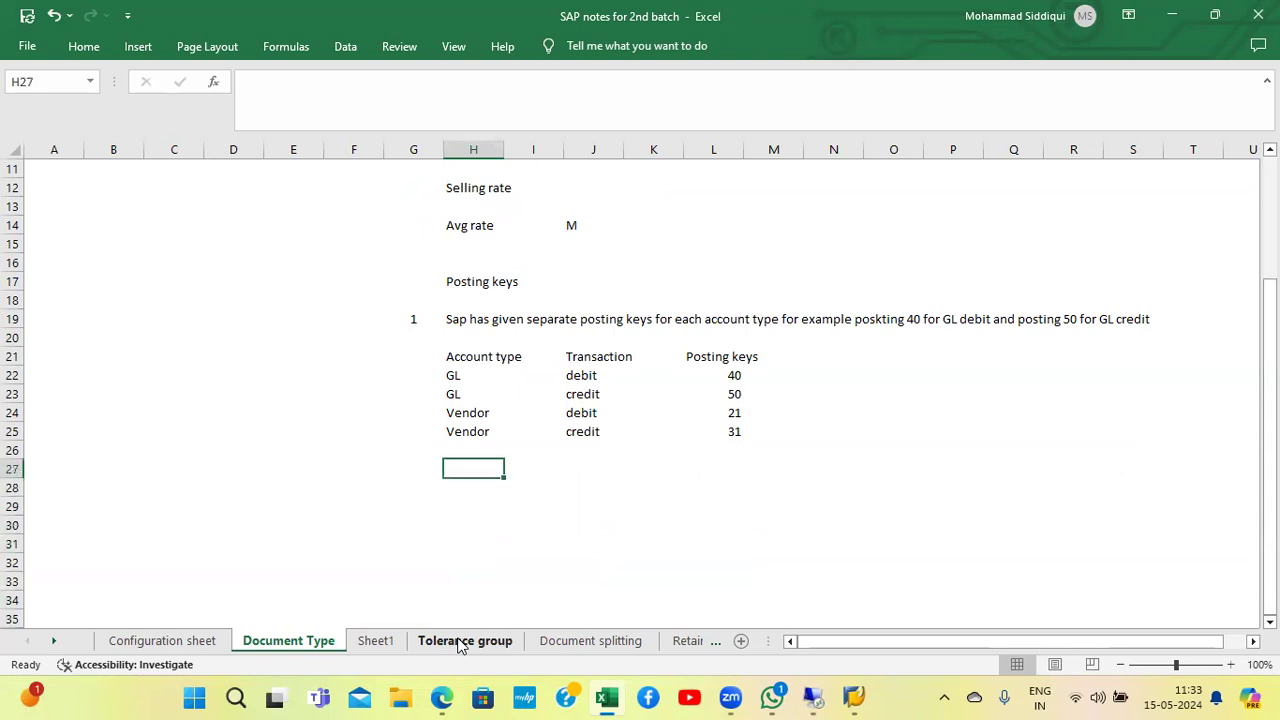
key(Left)
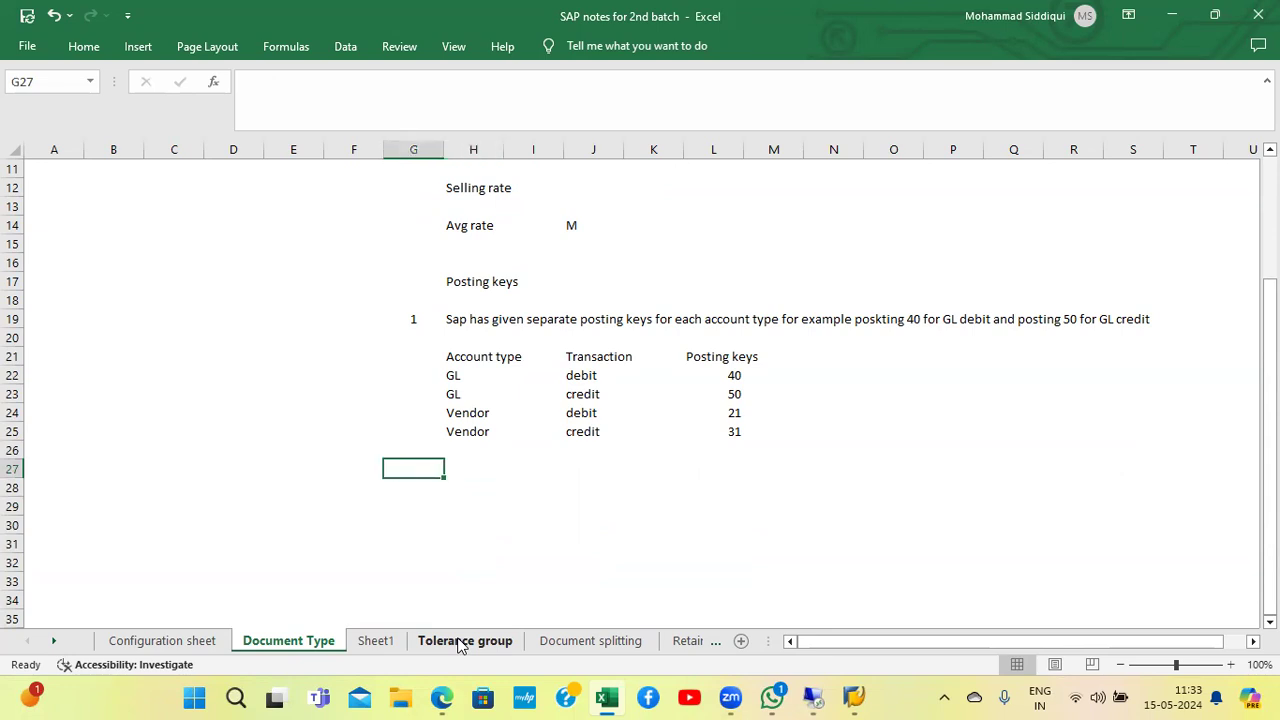
key(Down)
text(2)
key(Tab)
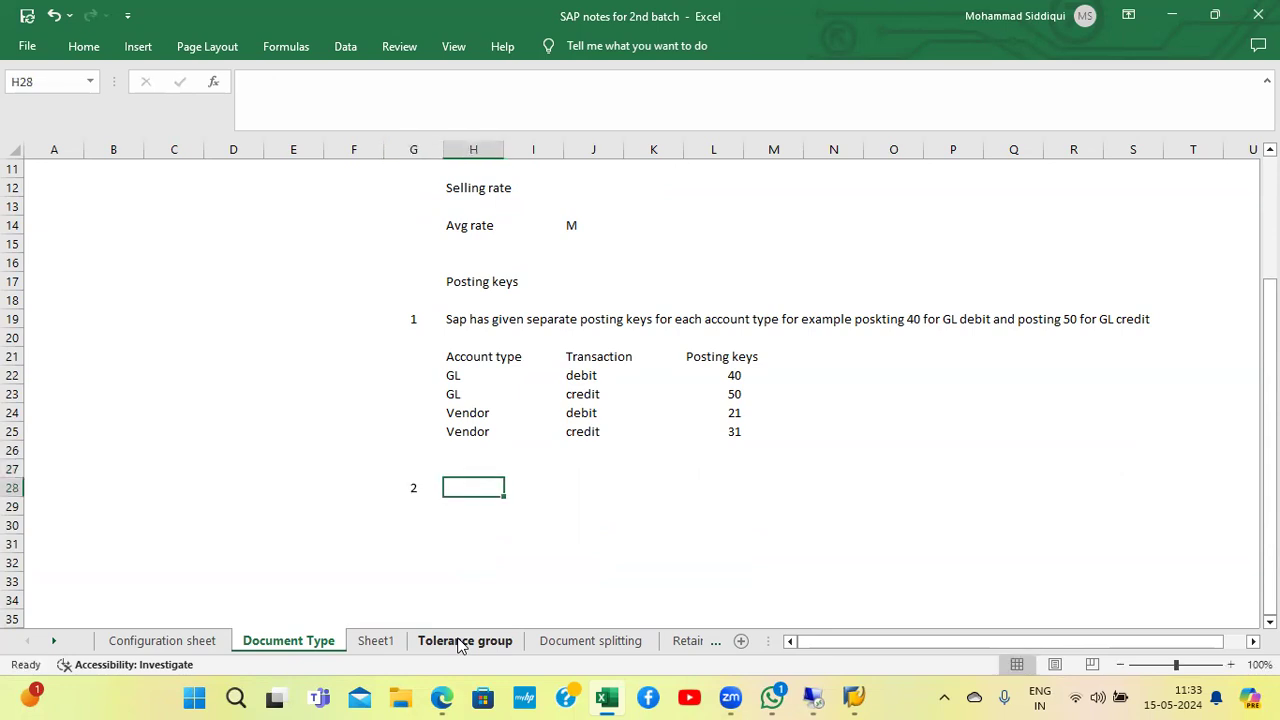
Step: Write the second note in H28: "SAP has given separate posting key to debit the account type and credit the account"
text(S)
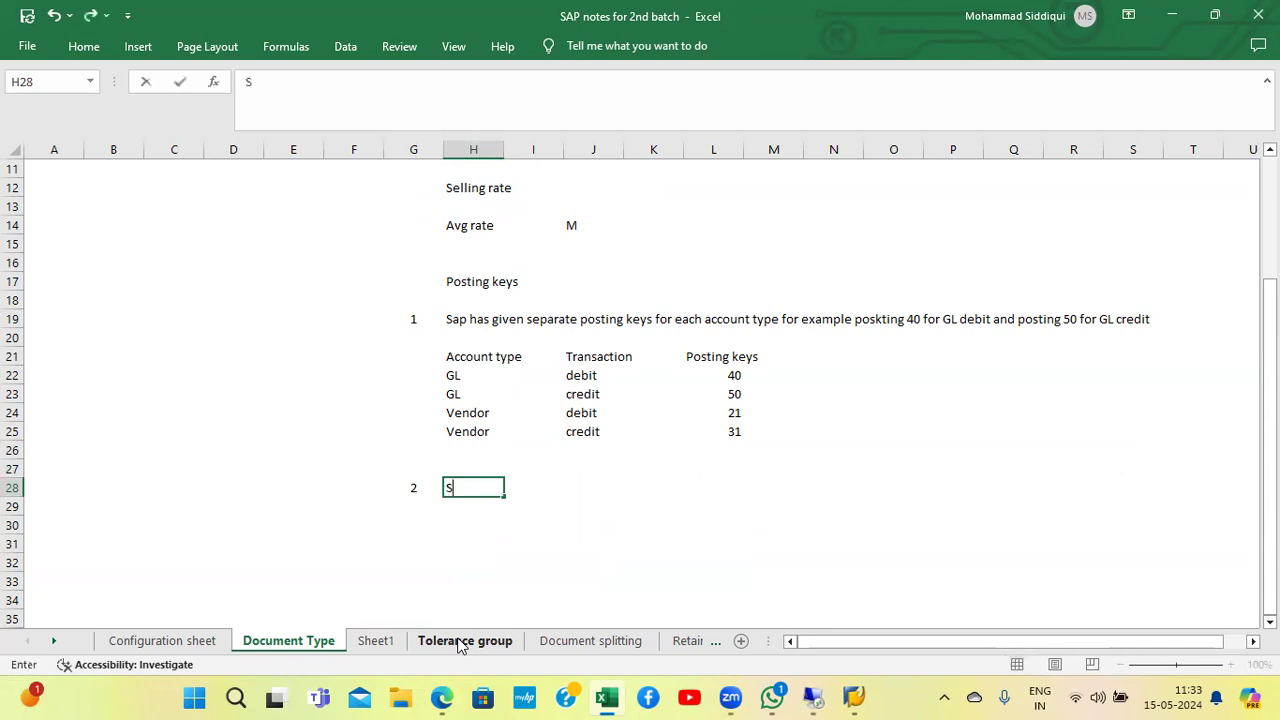
text(AP has giv)
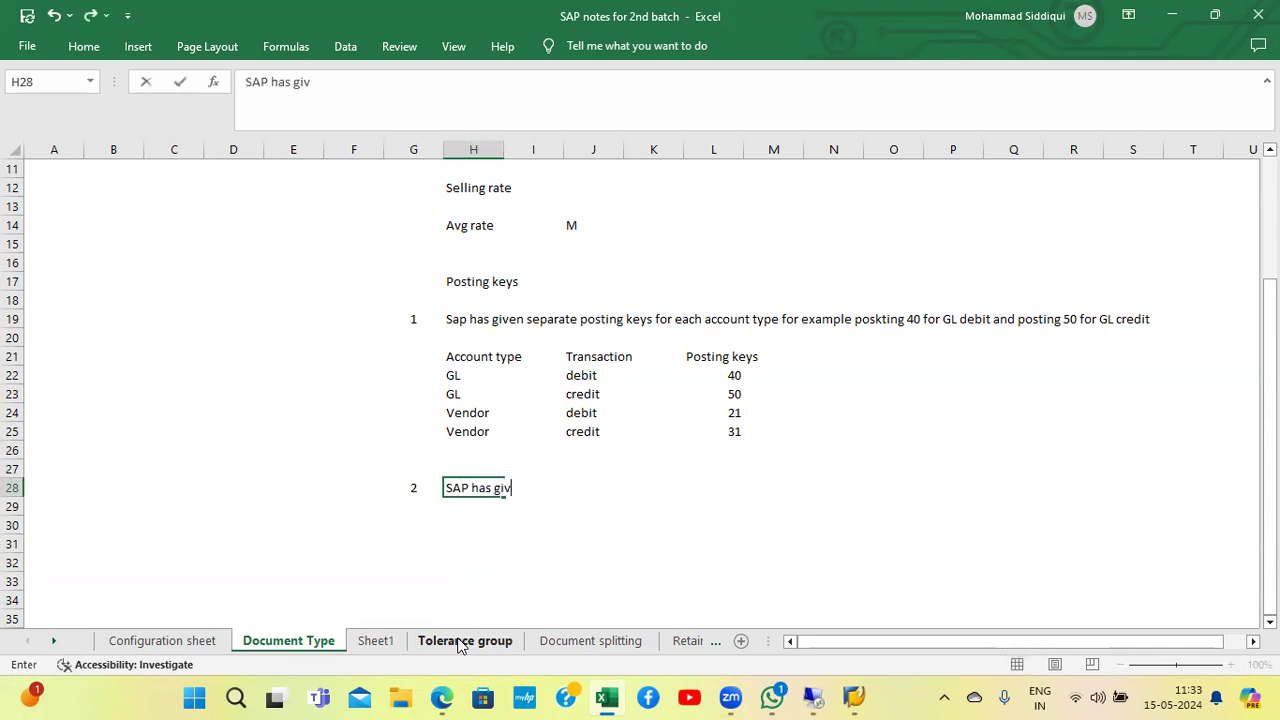
text(en separate)
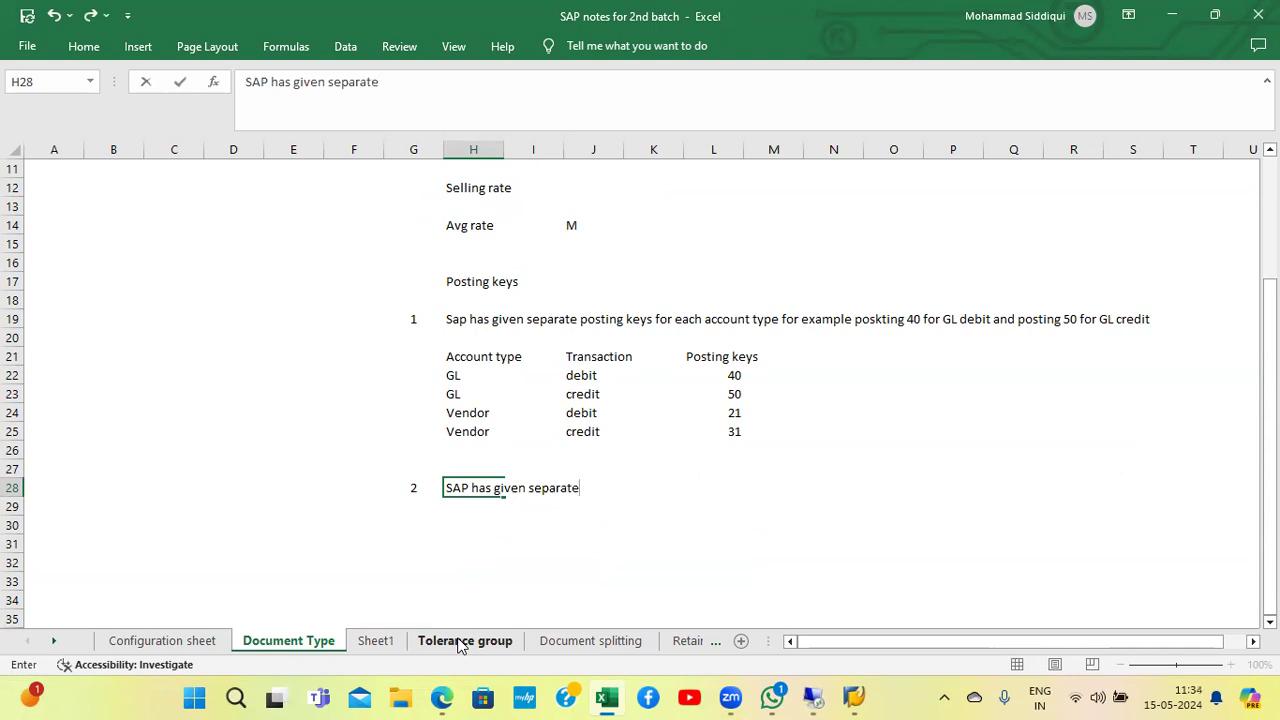
text( posting key)
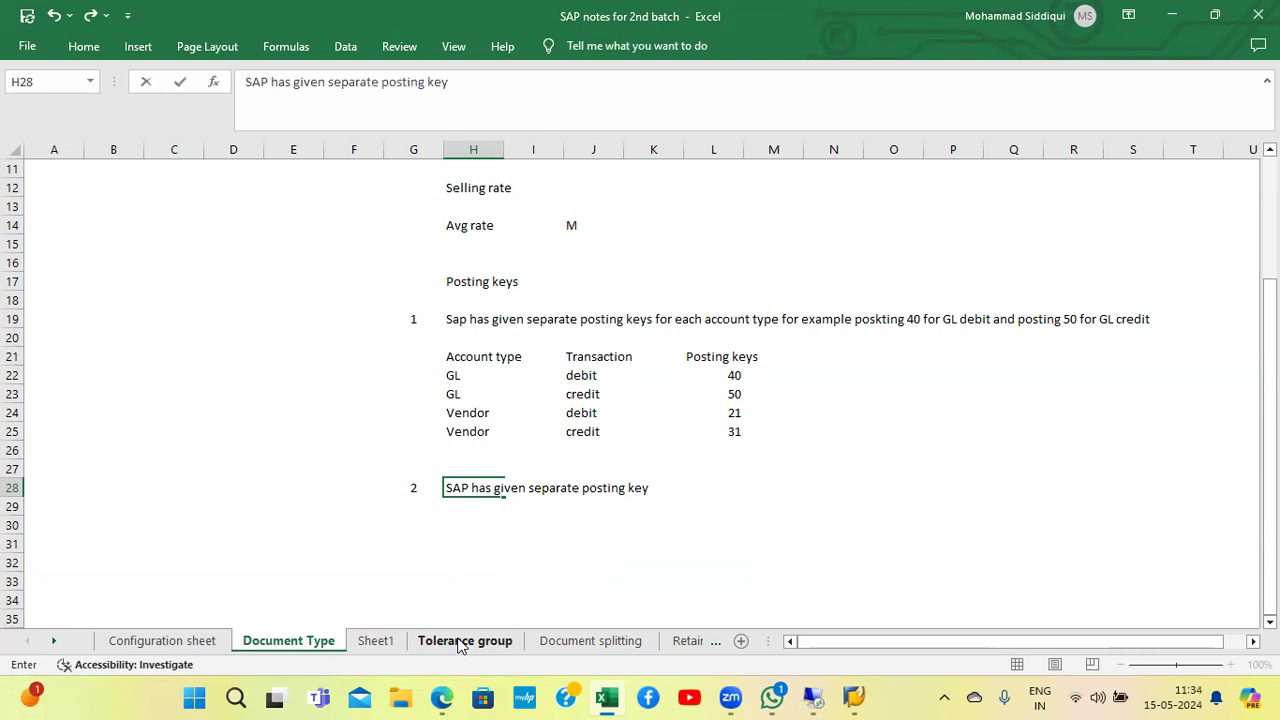
text( to debit th)
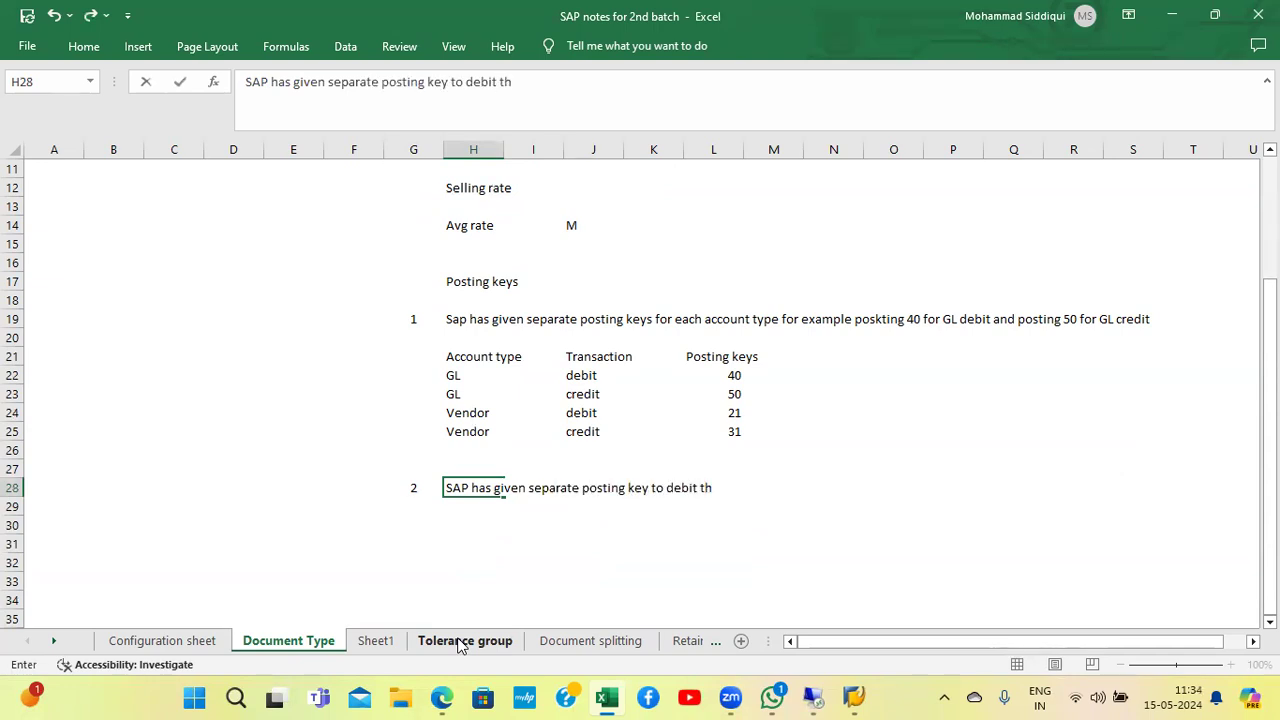
text(e account typ)
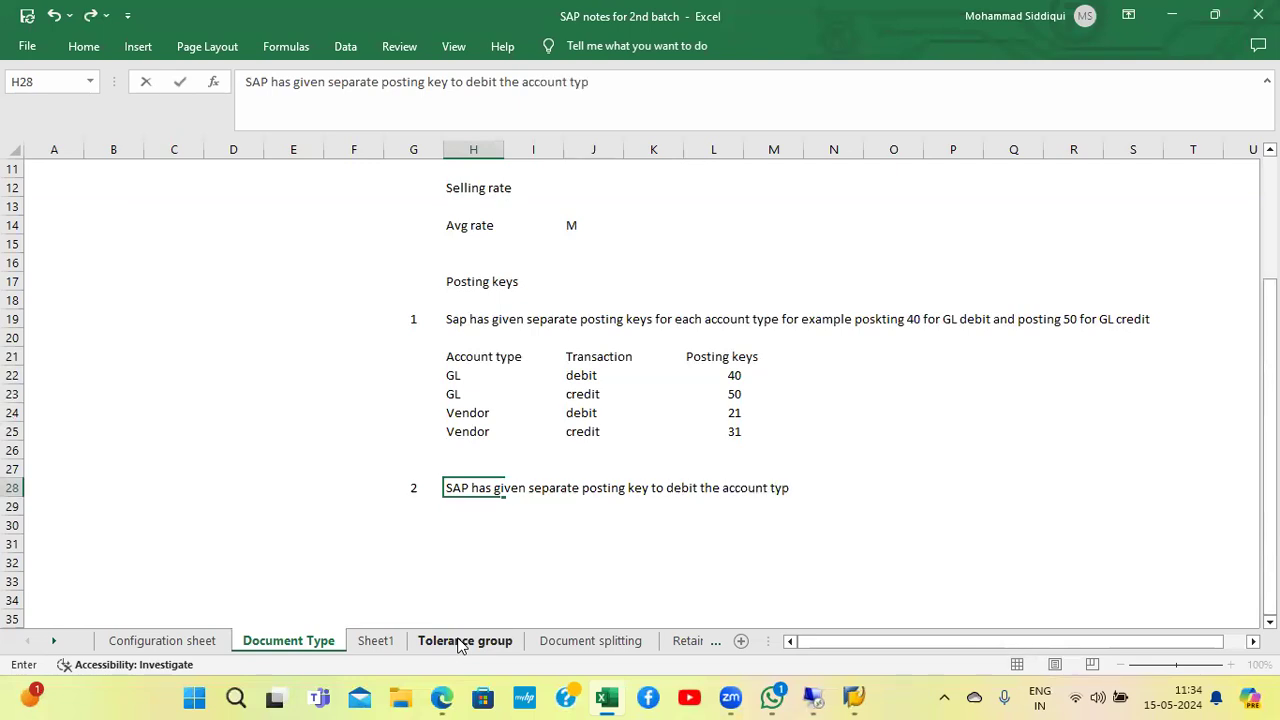
text(e and credit the account)
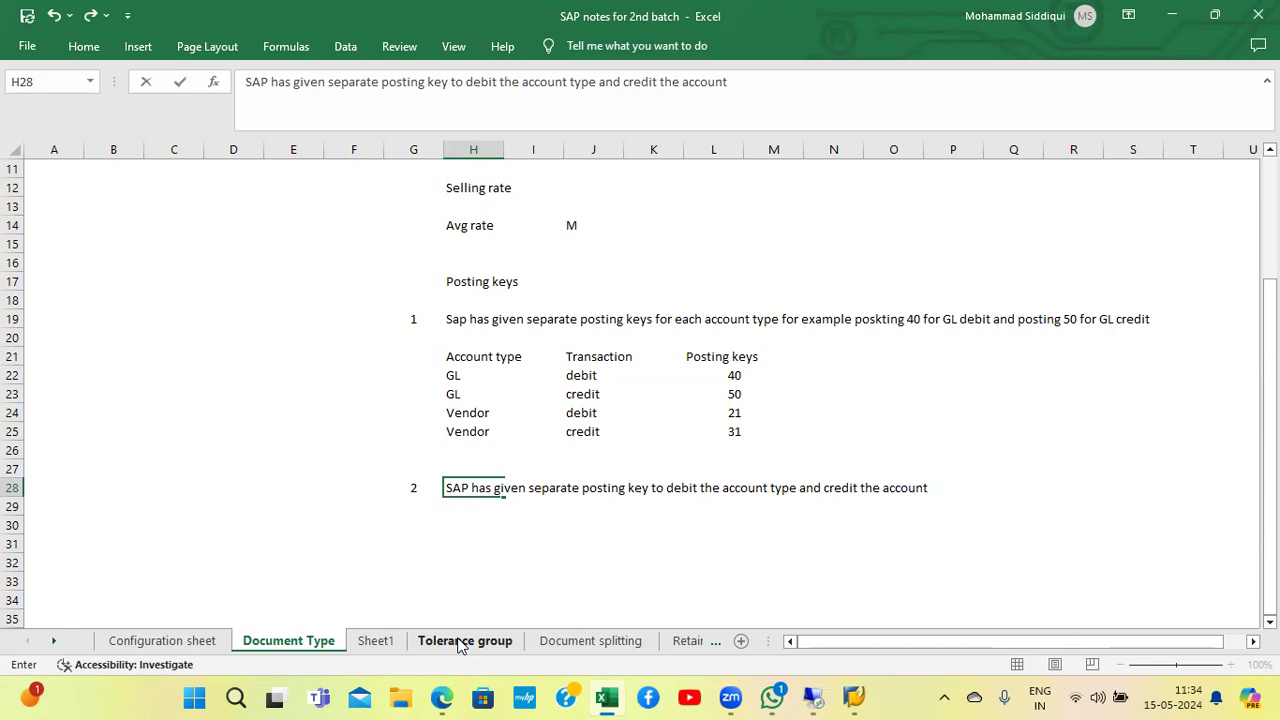
key(Return)
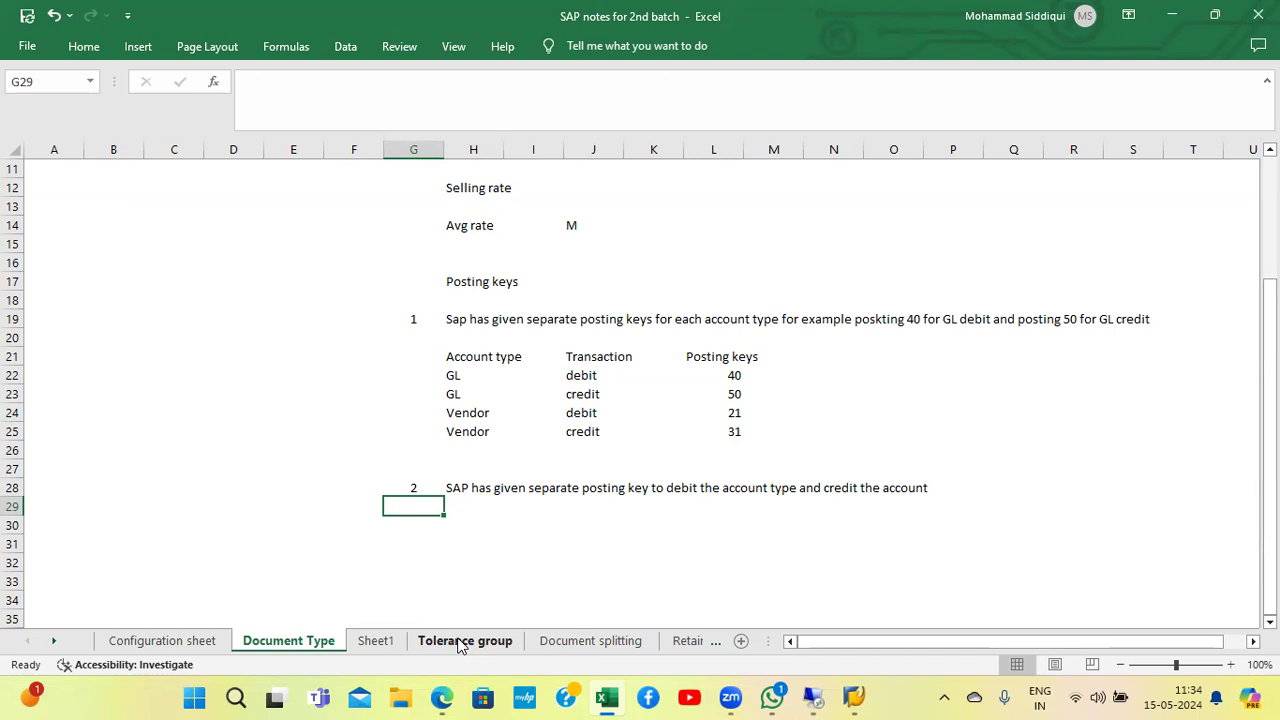
Step: Number the third posting keys note by entering 3 in G30
key(Down)
key(Down)
key(Down)
key(Up)
key(Up)
key(Up)
key(Up)
key(Down)
key(Down)
text(3)
key(Tab)
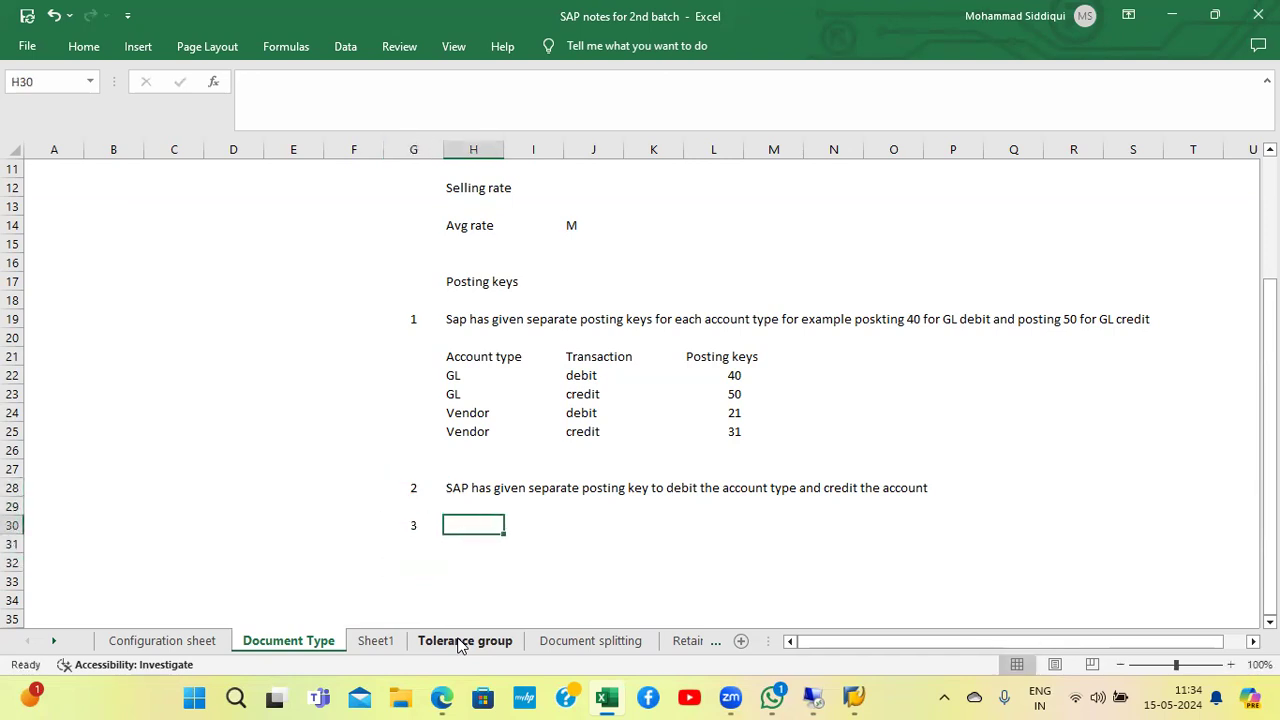
Step: Write the third note in H30: "Posting keys controls the field status of the transction data"
text(Posting)
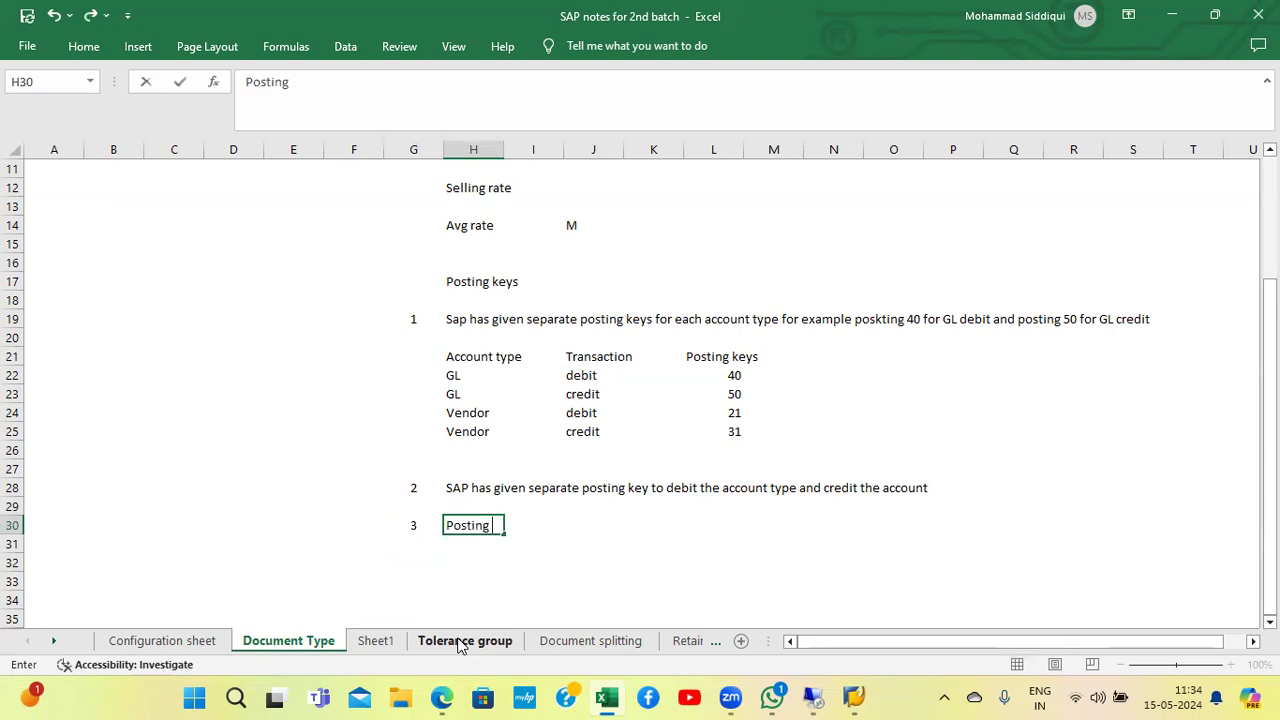
text( keys  control)
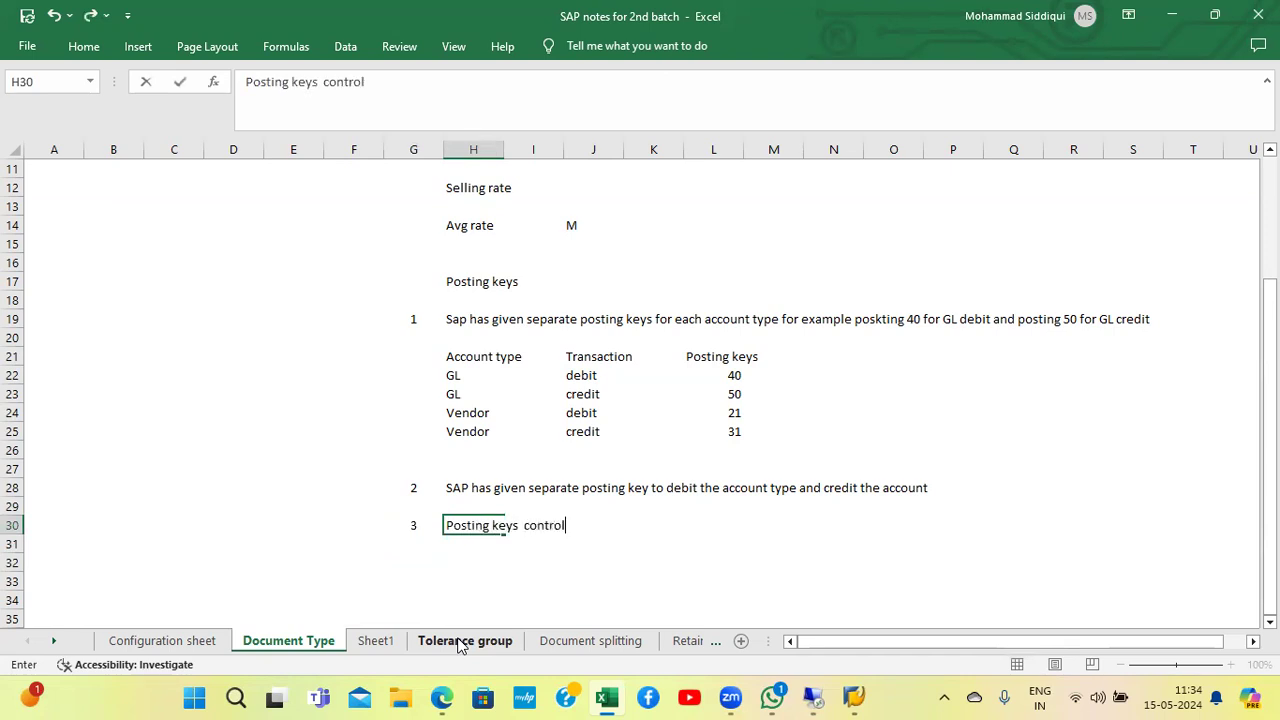
text(s the field statu)
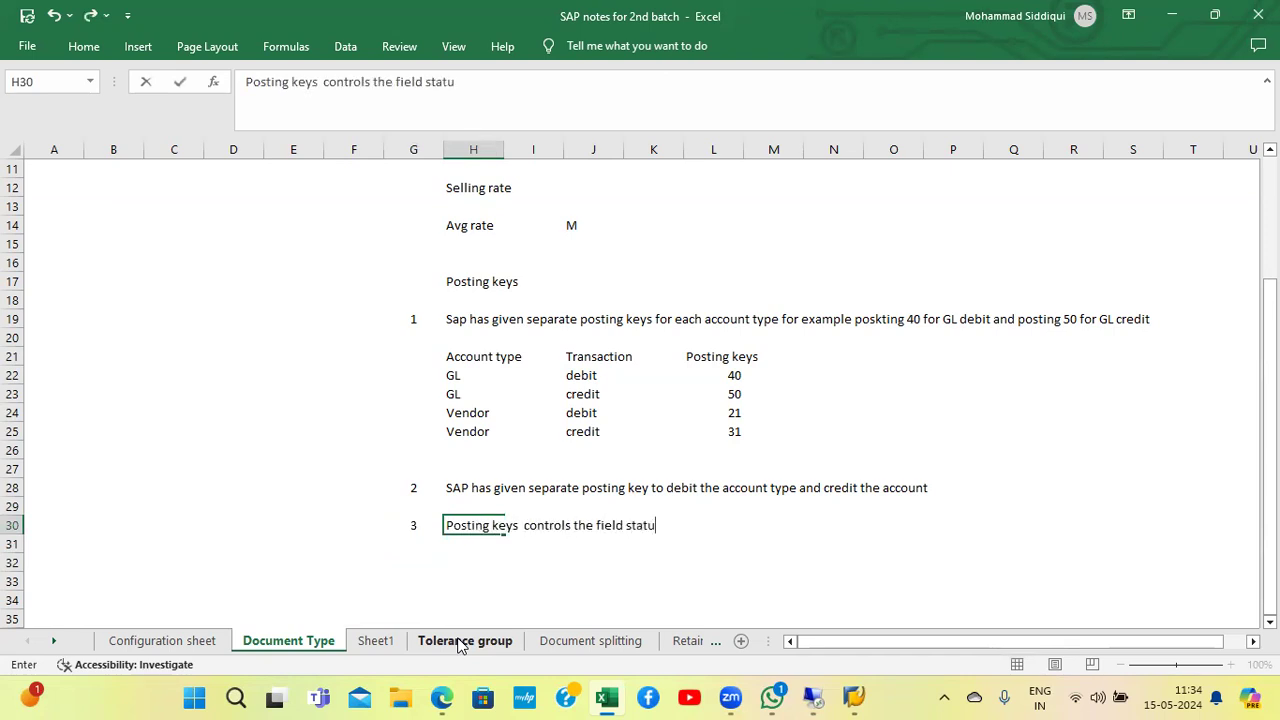
text(s of the trans)
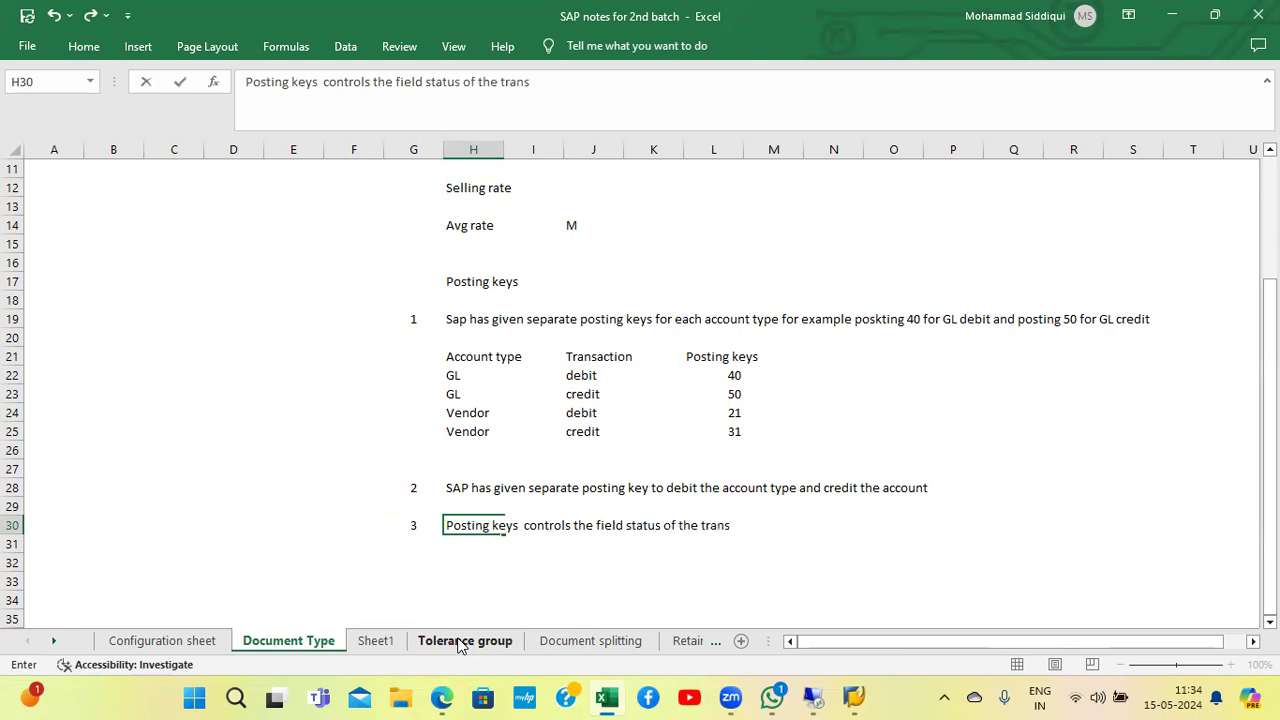
text(ction data)
key(Return)
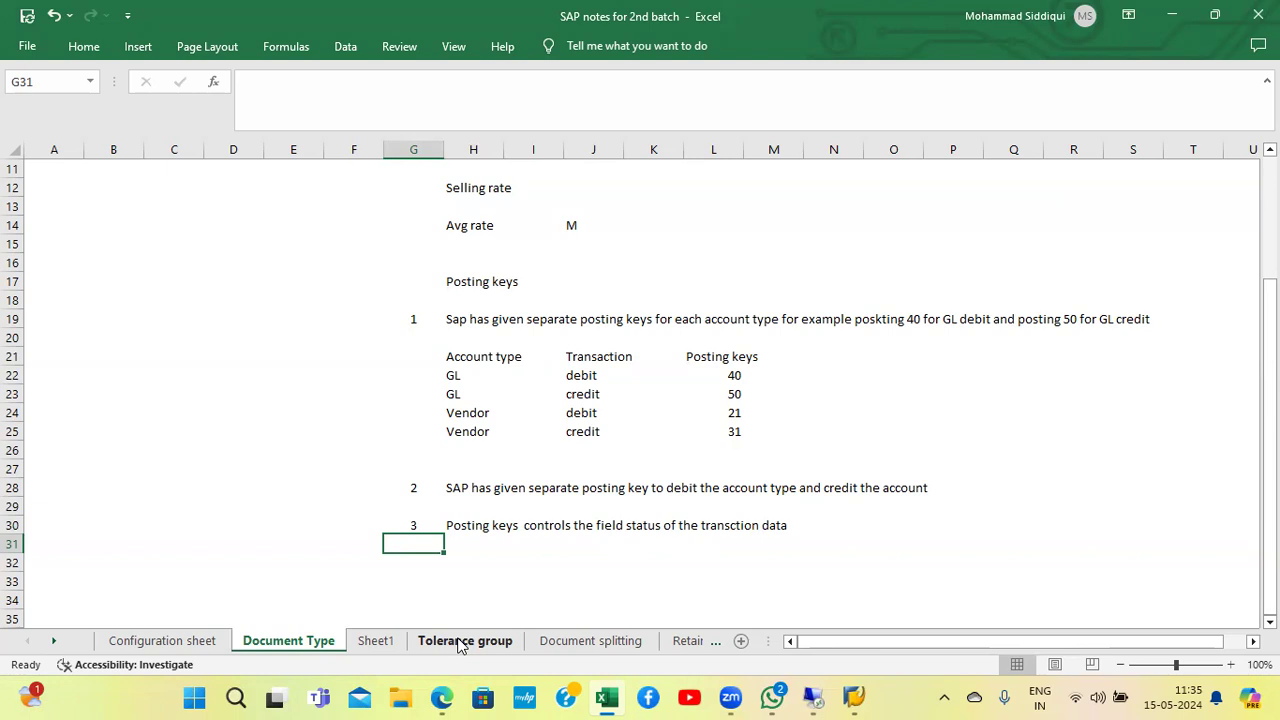
Step: Add the heading "Field status controls" in H33, below the third posting keys note
key(Down)
key(Down)
key(Down)
key(Down)
key(Down)
key(Down)
key(Down)
key(Down)
key(Down)
key(Down)
key(Down)
key(Up)
key(Up)
key(Up)
key(Up)
key(Up)
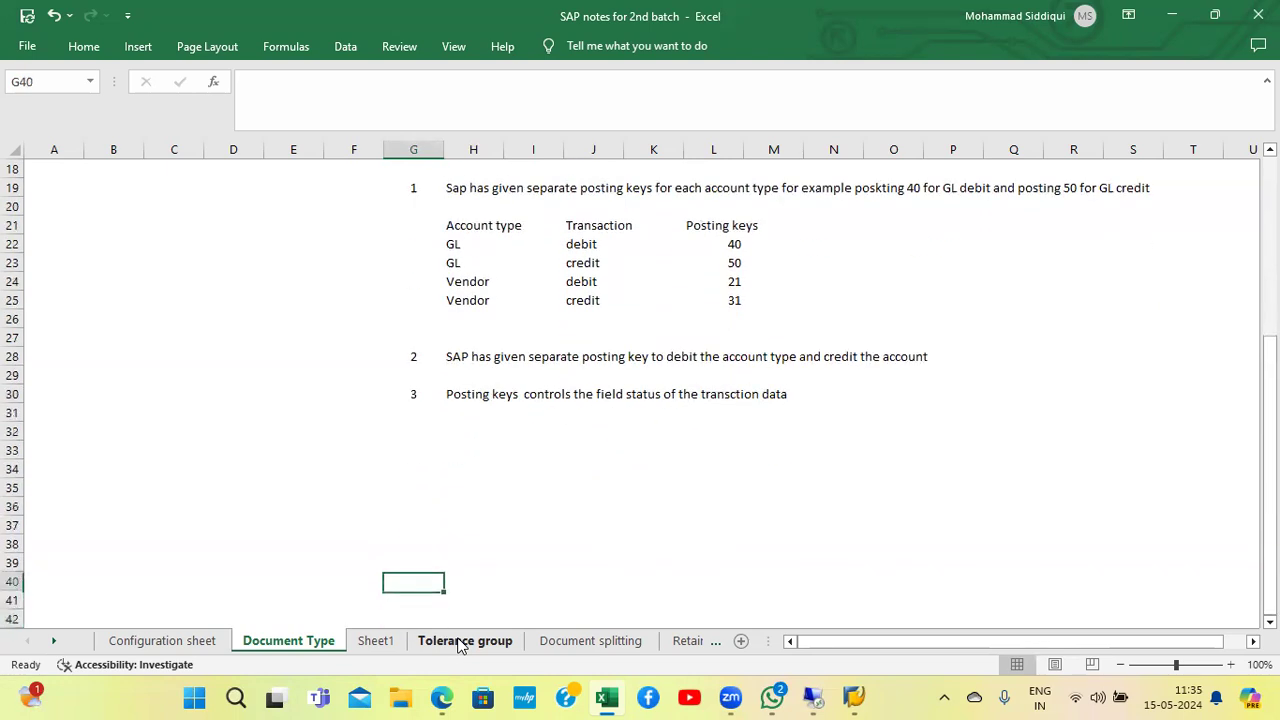
key(Up)
key(Up)
key(Up)
key(Up)
key(Right)
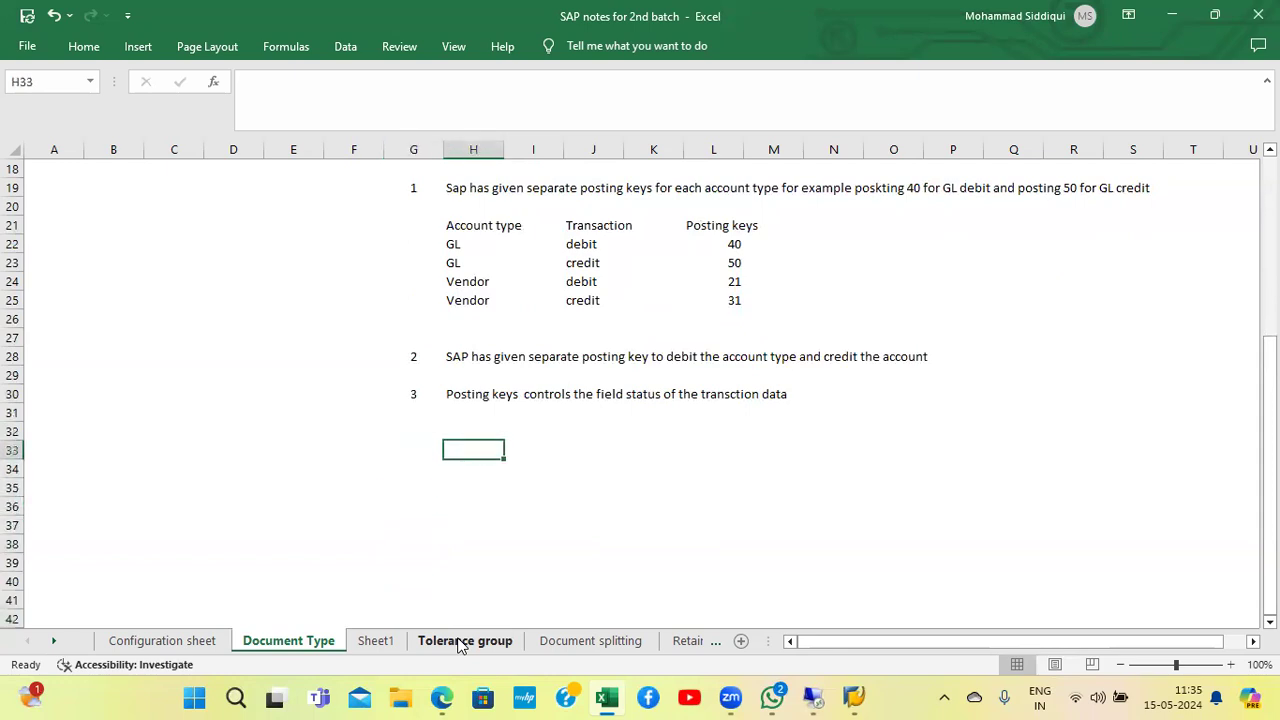
text(Field s)
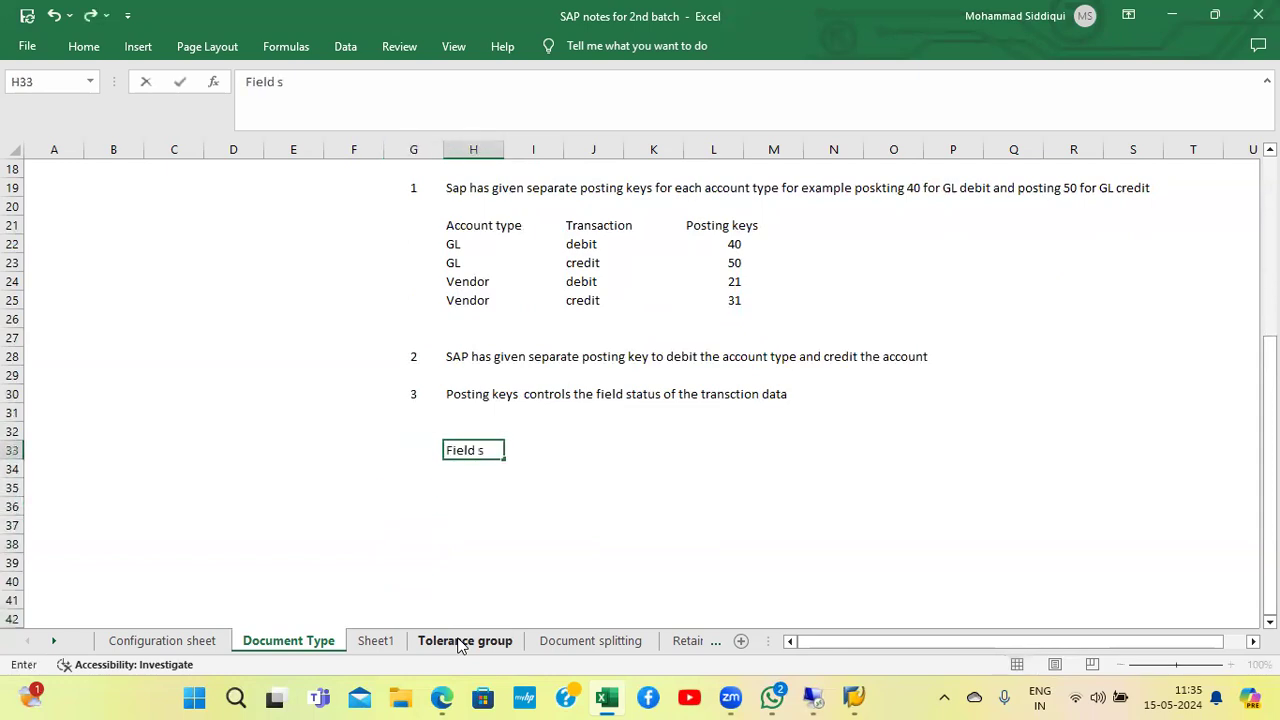
text(tatus o)
key(Return)
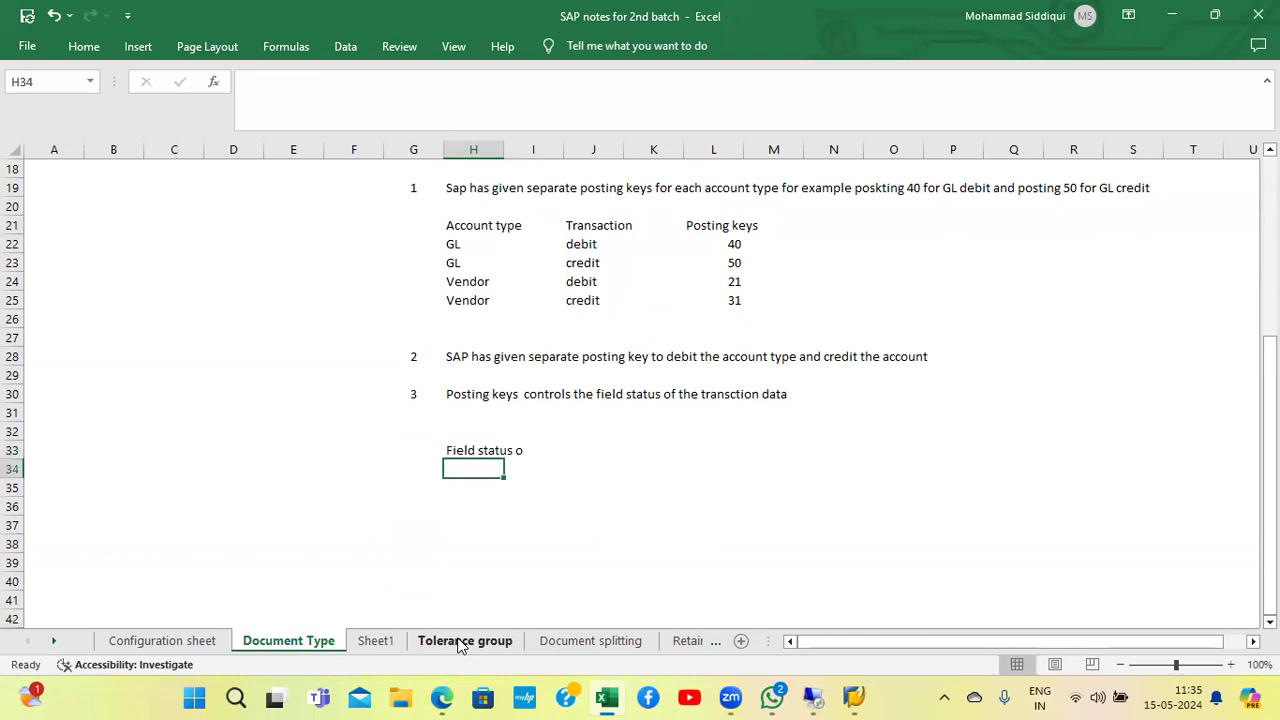
key(Up)
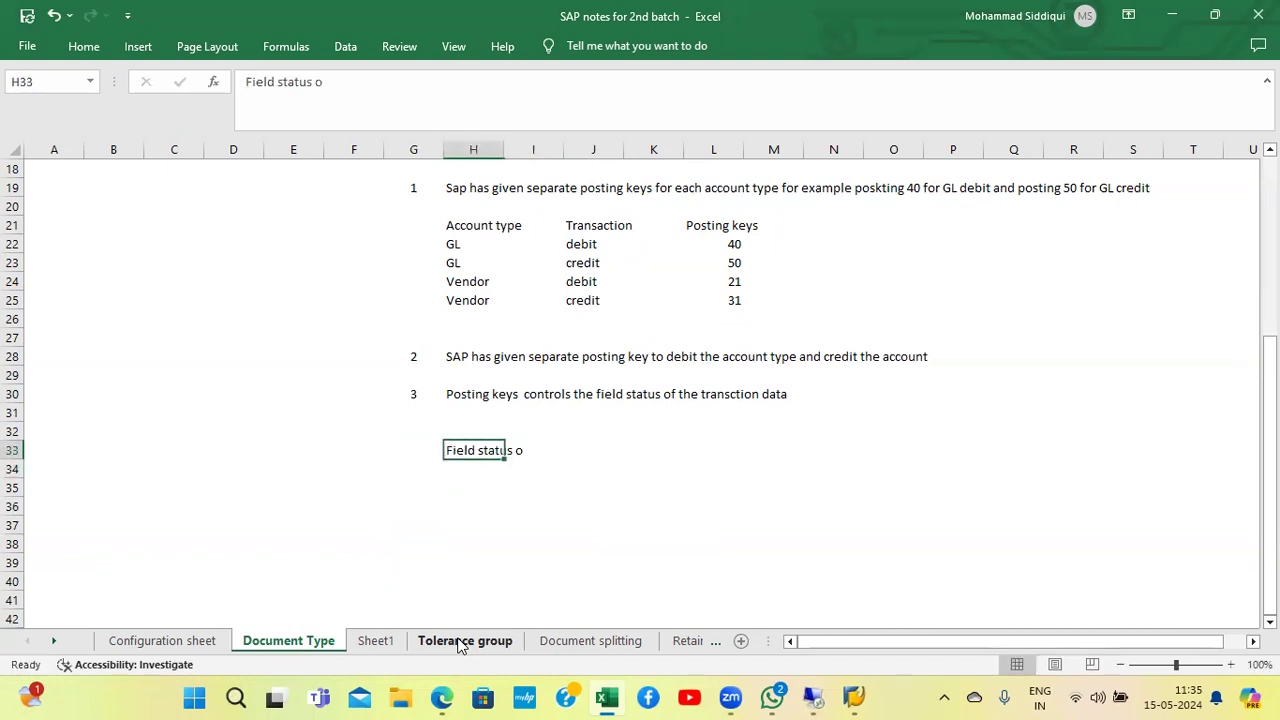
click(350, 80)
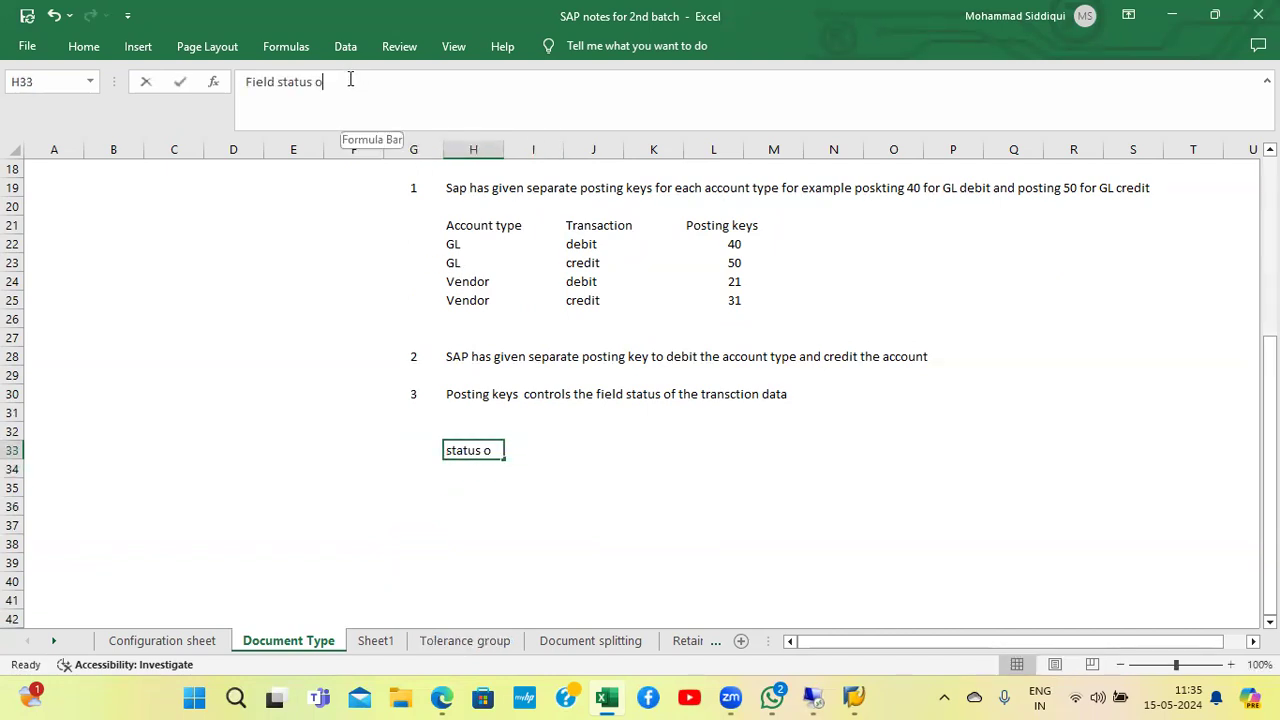
key(BackSpace)
text(controls)
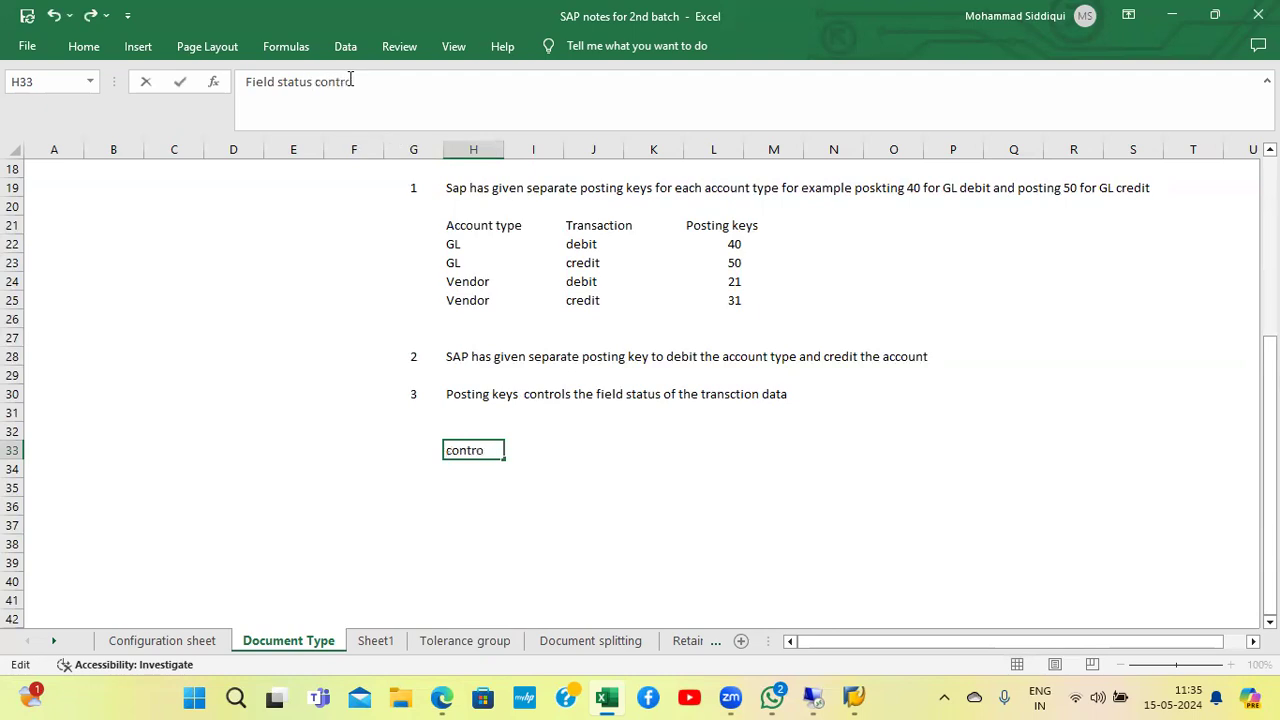
key(Return)
key(Return)
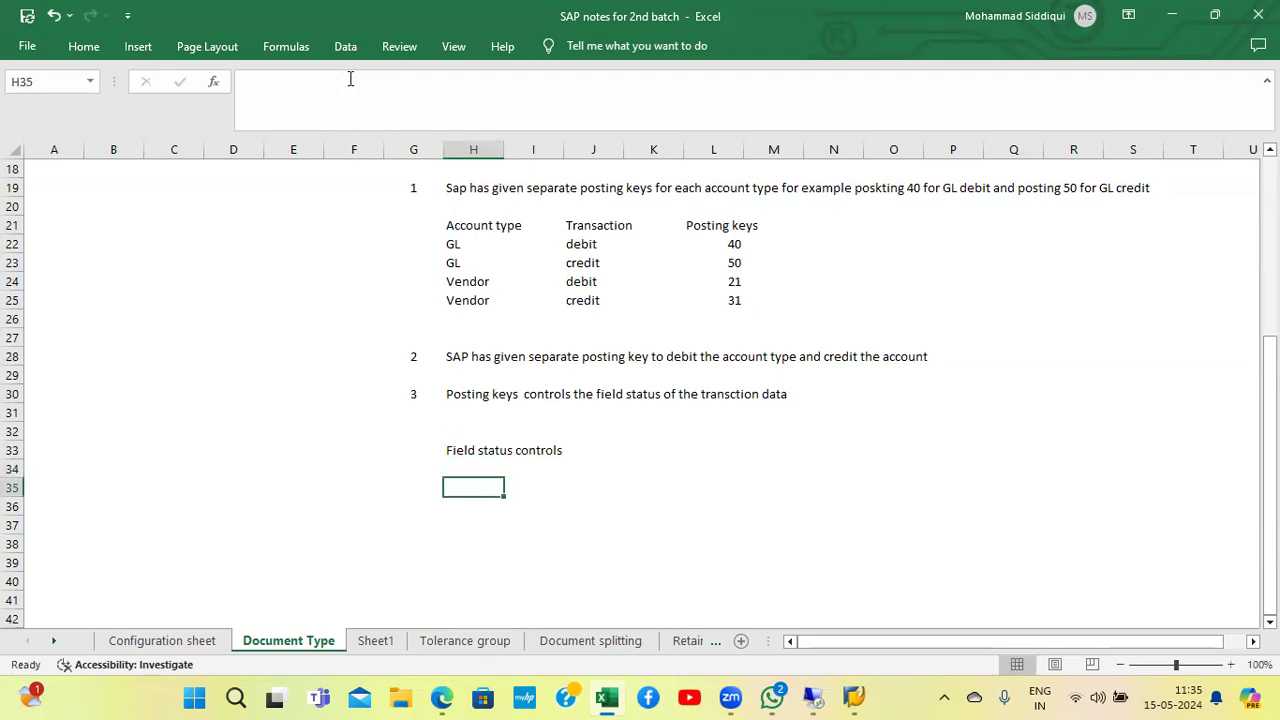
Step: Enter the row labels "Master data" in H35 and "Transaction data" in H38 under the field status heading
text(Master data)
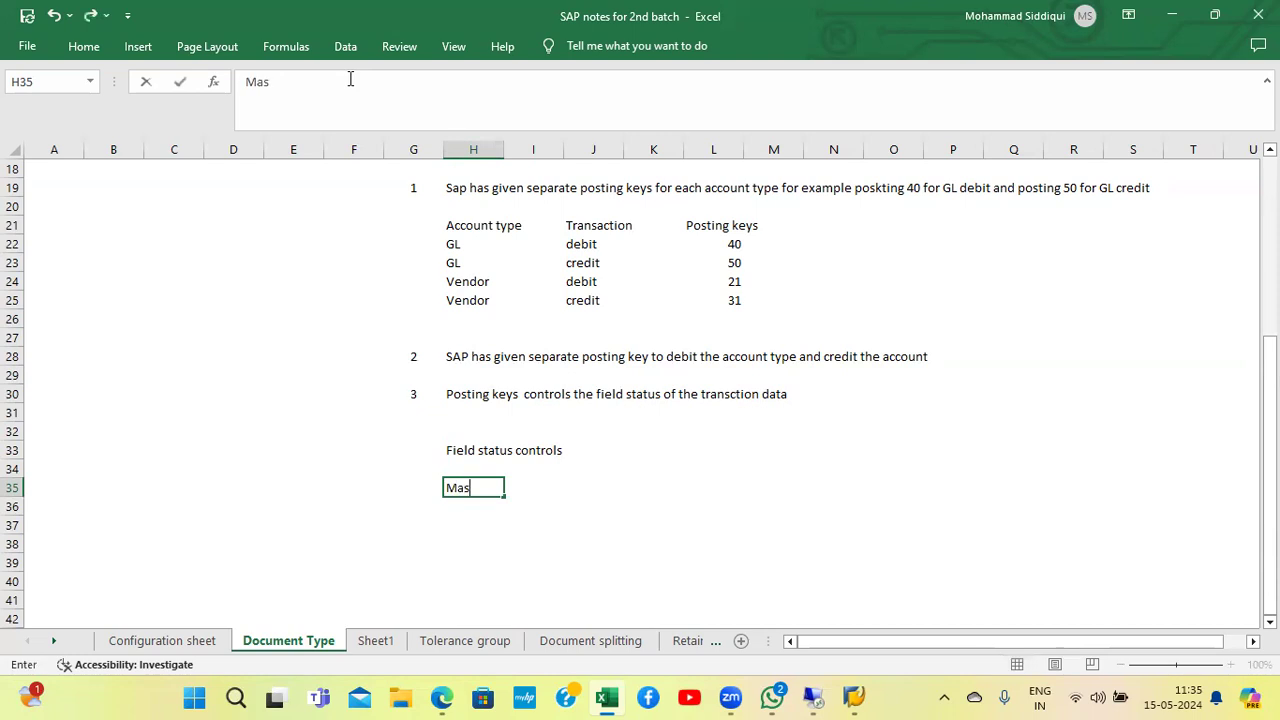
key(Return)
key(Return)
key(Return)
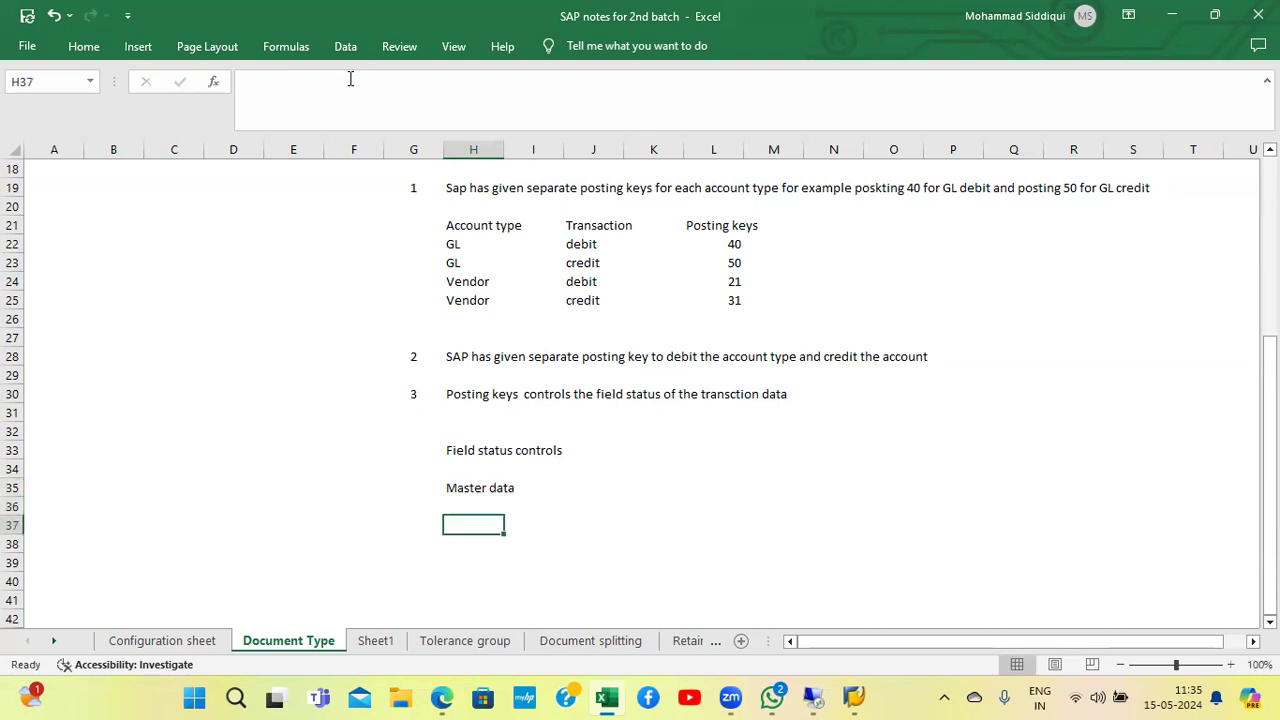
text(Transaction data)
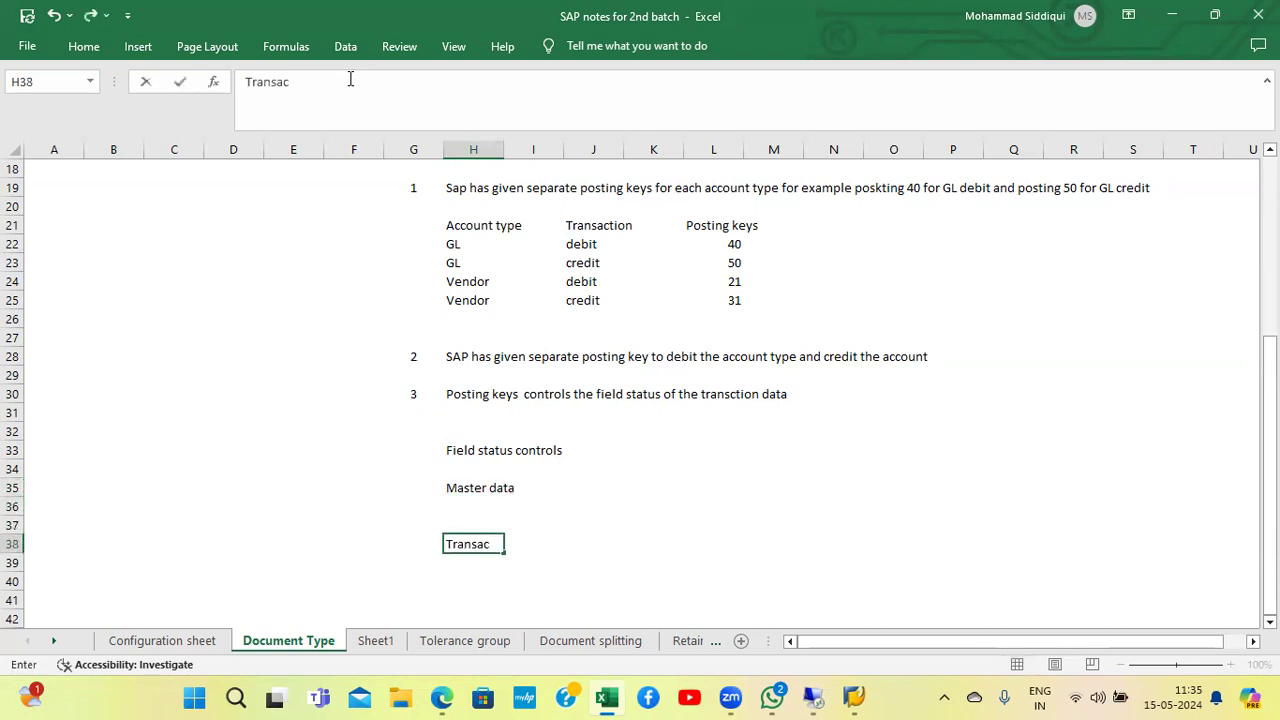
key(Return)
Step: Enter "Account group" in J35 as the field status control for master data
key(Up)
key(Up)
key(Up)
key(Up)
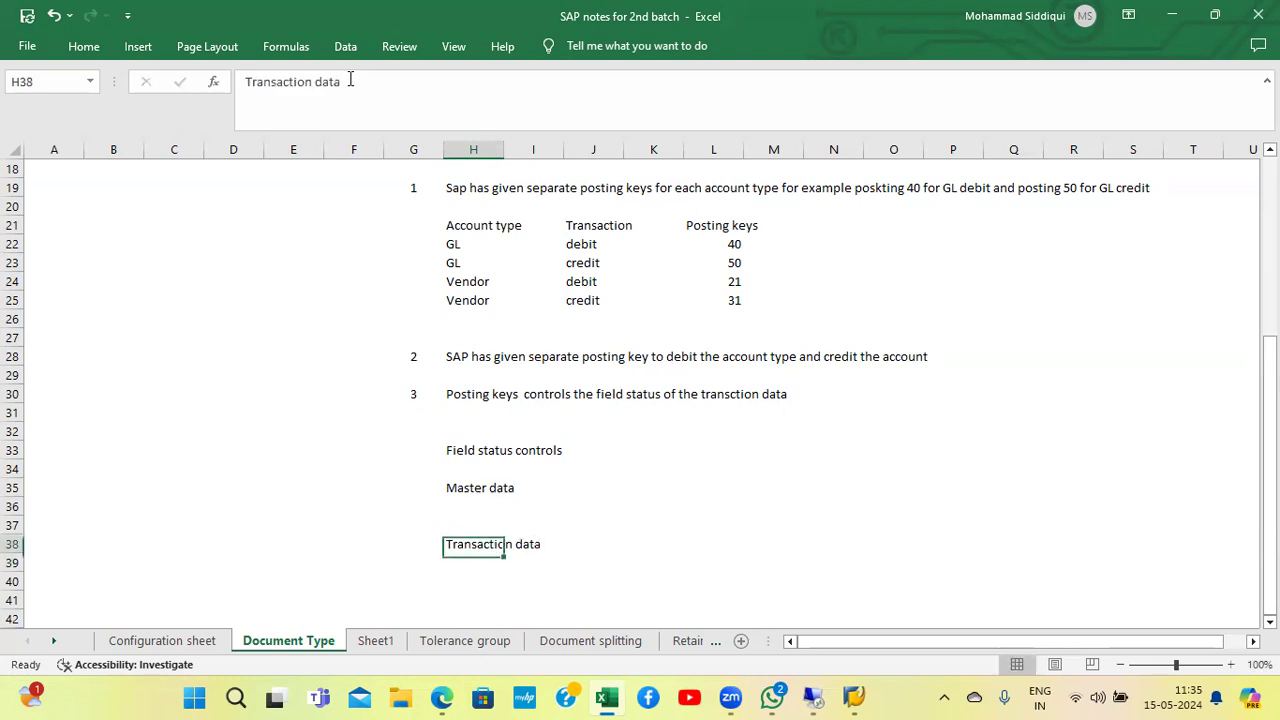
key(Right)
key(Right)
key(Right)
key(Left)
key(Left)
key(Up)
key(Up)
key(Down)
key(Down)
key(Right)
key(Right)
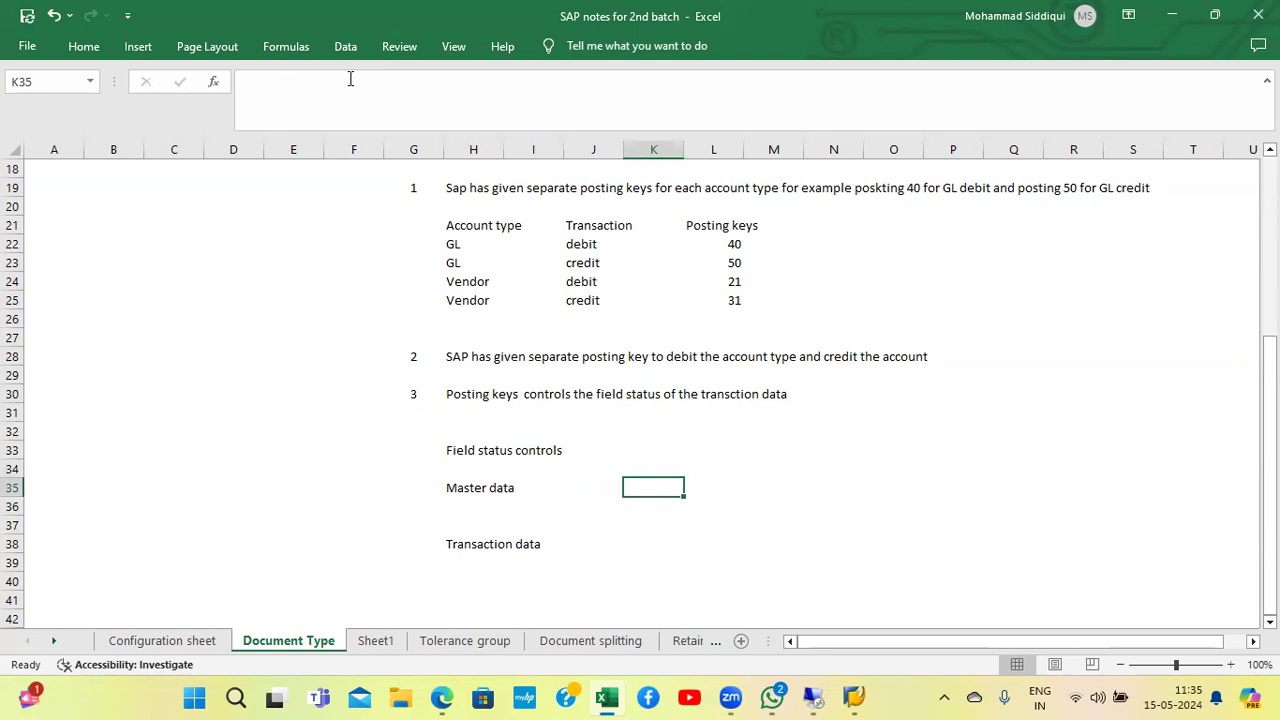
key(Left)
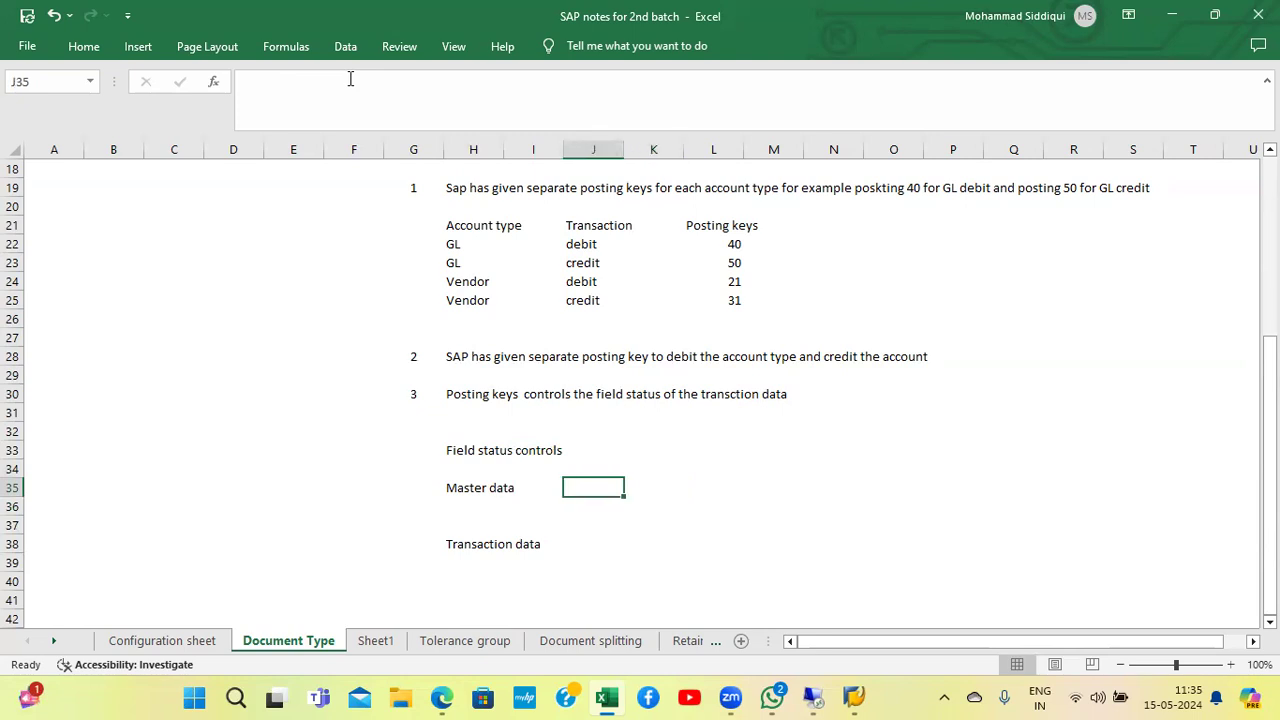
text(Account group)
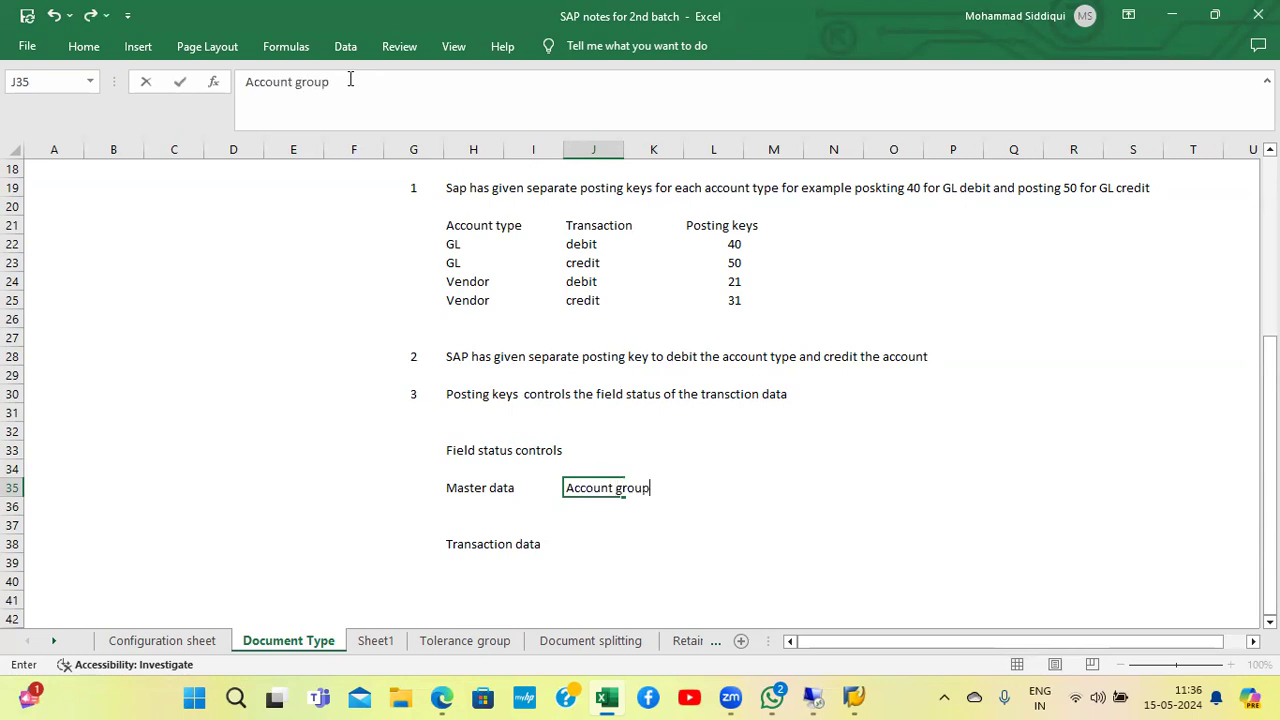
key(Return)
Step: Enter "Field status variant & Posting keys" in J38 as the controls for transaction data
key(Down)
key(Down)
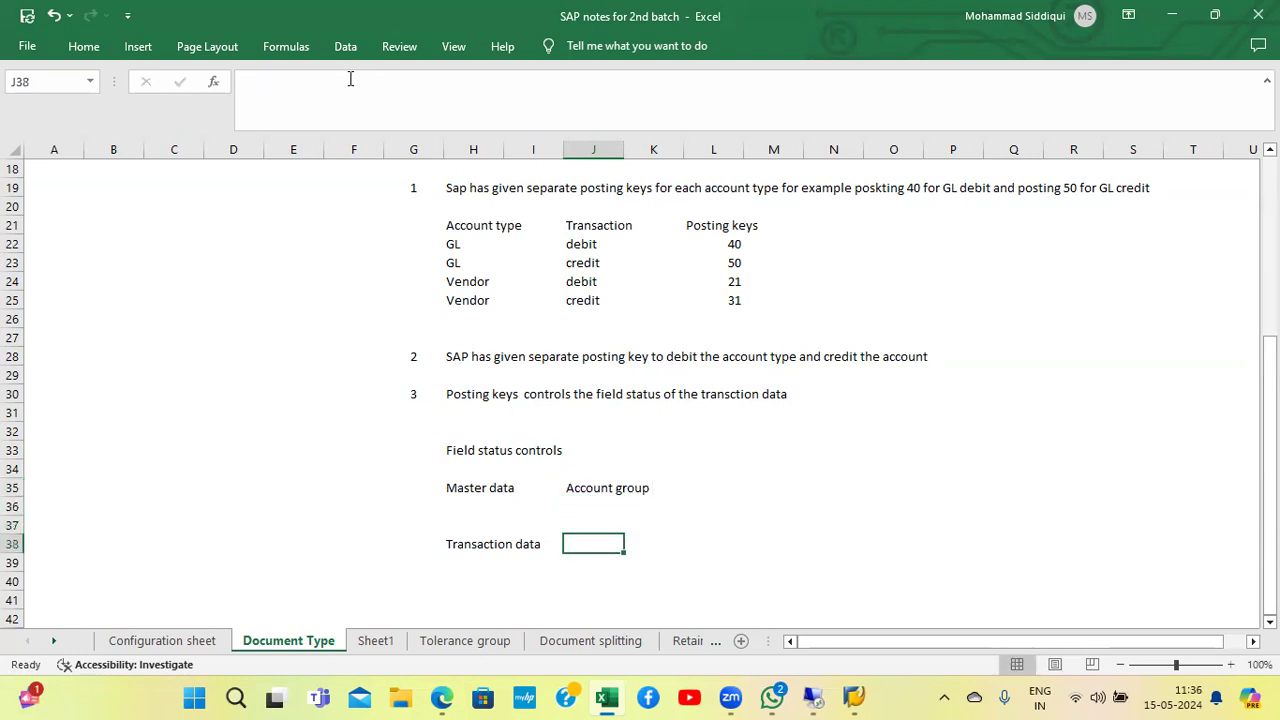
key(Left)
key(Left)
key(Left)
key(Right)
key(Right)
key(Right)
text(Field status variant)
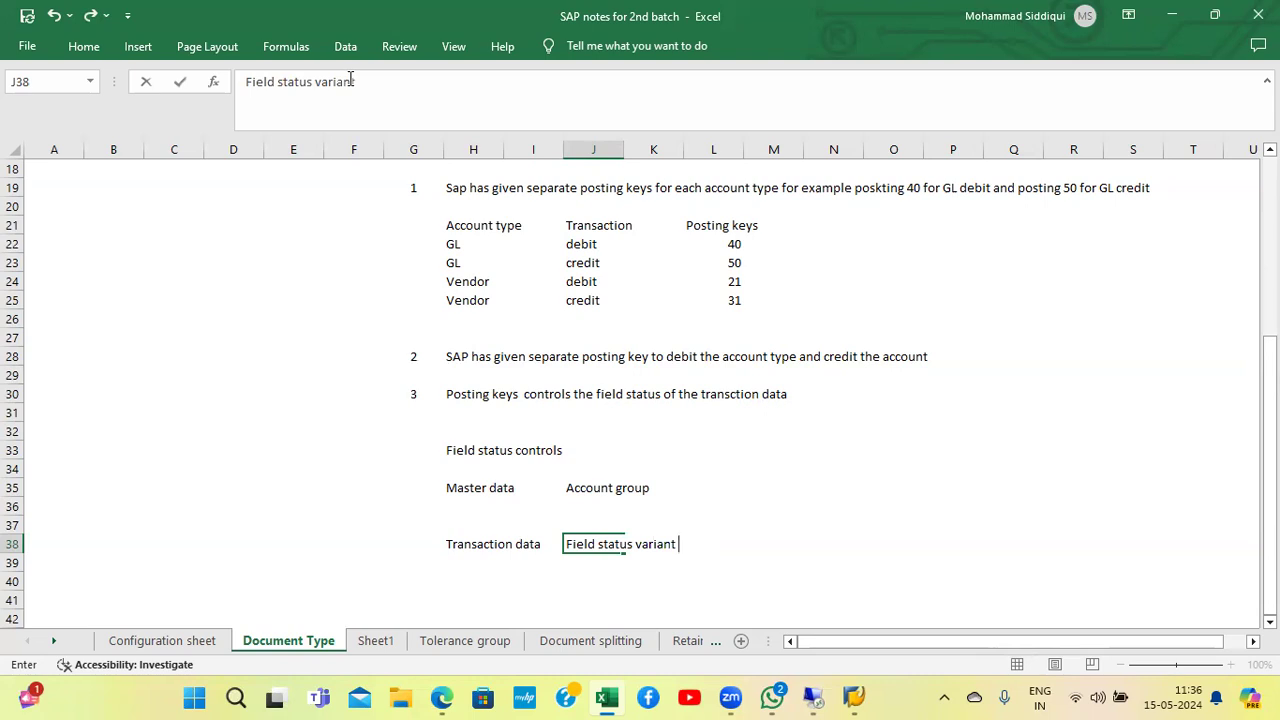
text( & Posting keys)
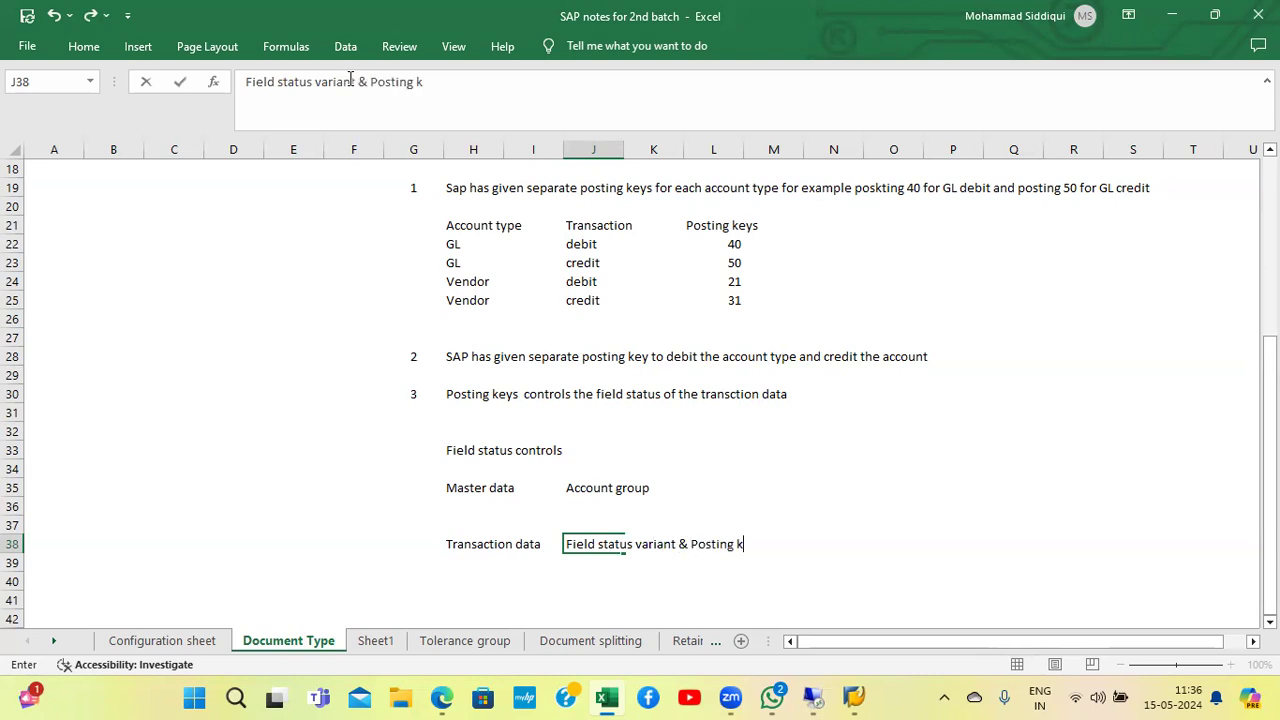
key(Return)
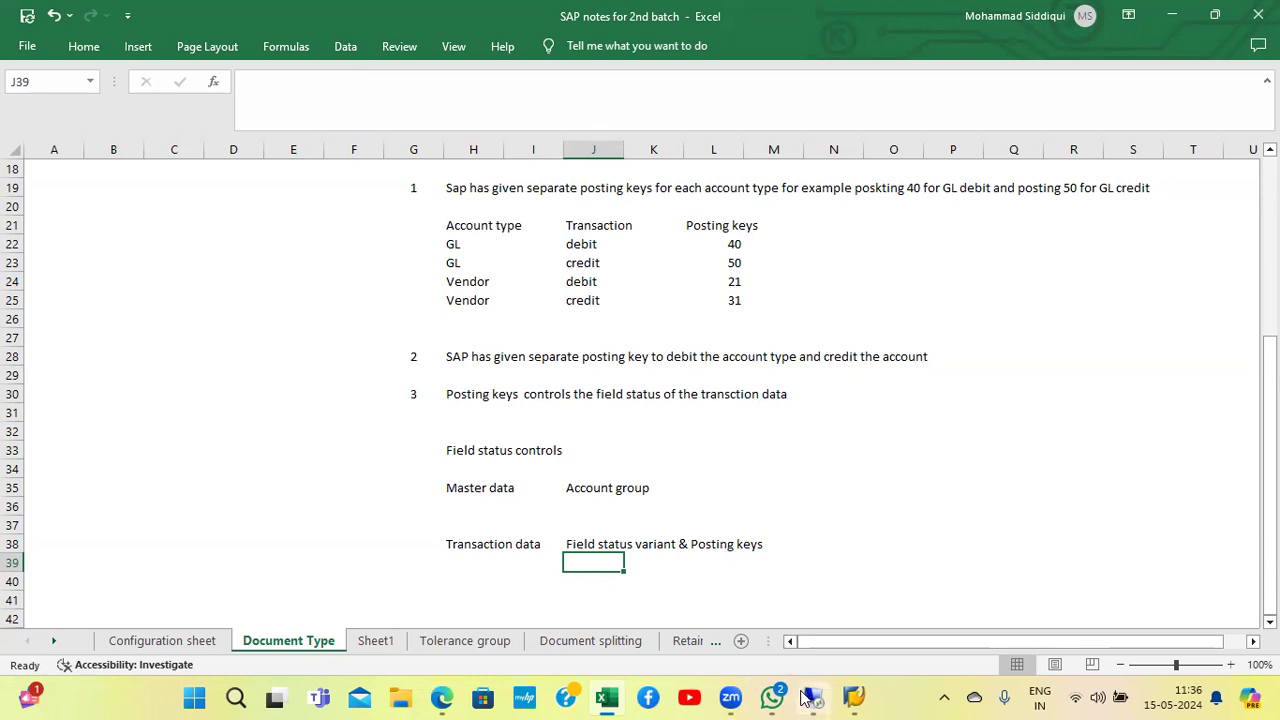
Step: Switch to the SAP session and open the posting keys configuration list with transaction ob41
mouse_move(805, 697)
click(785, 619)
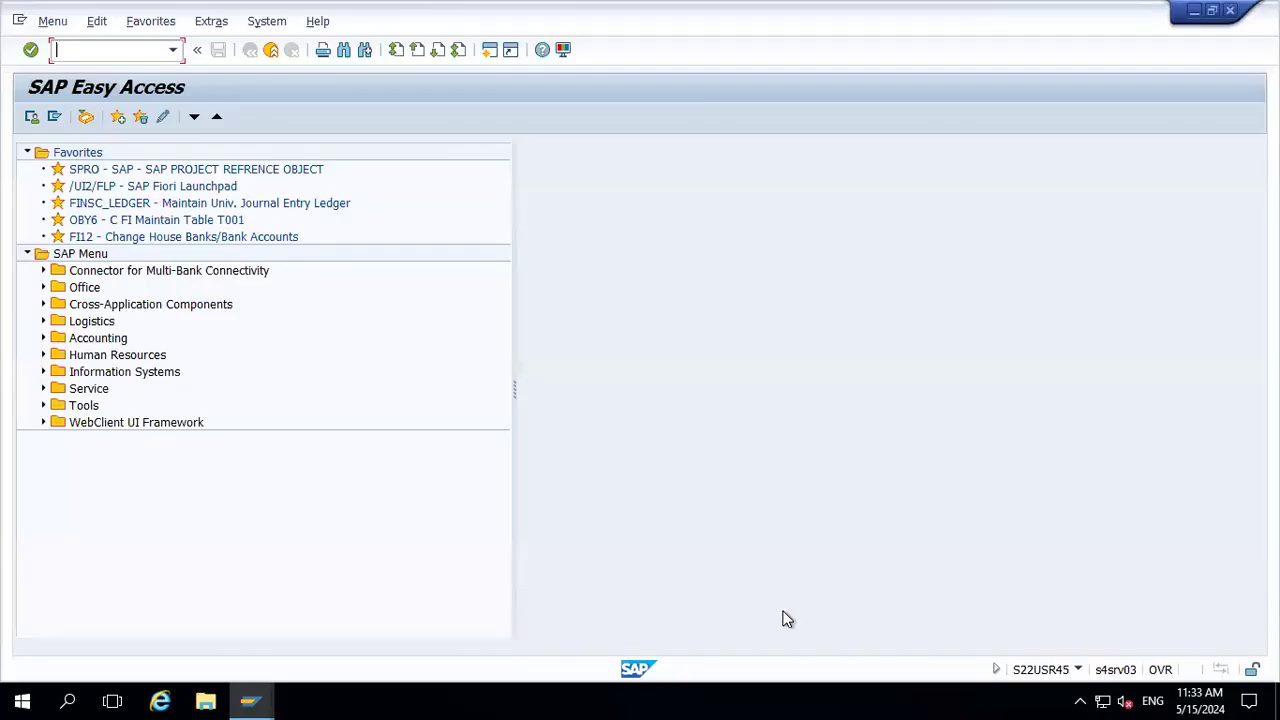
text(ob41)
key(Return)
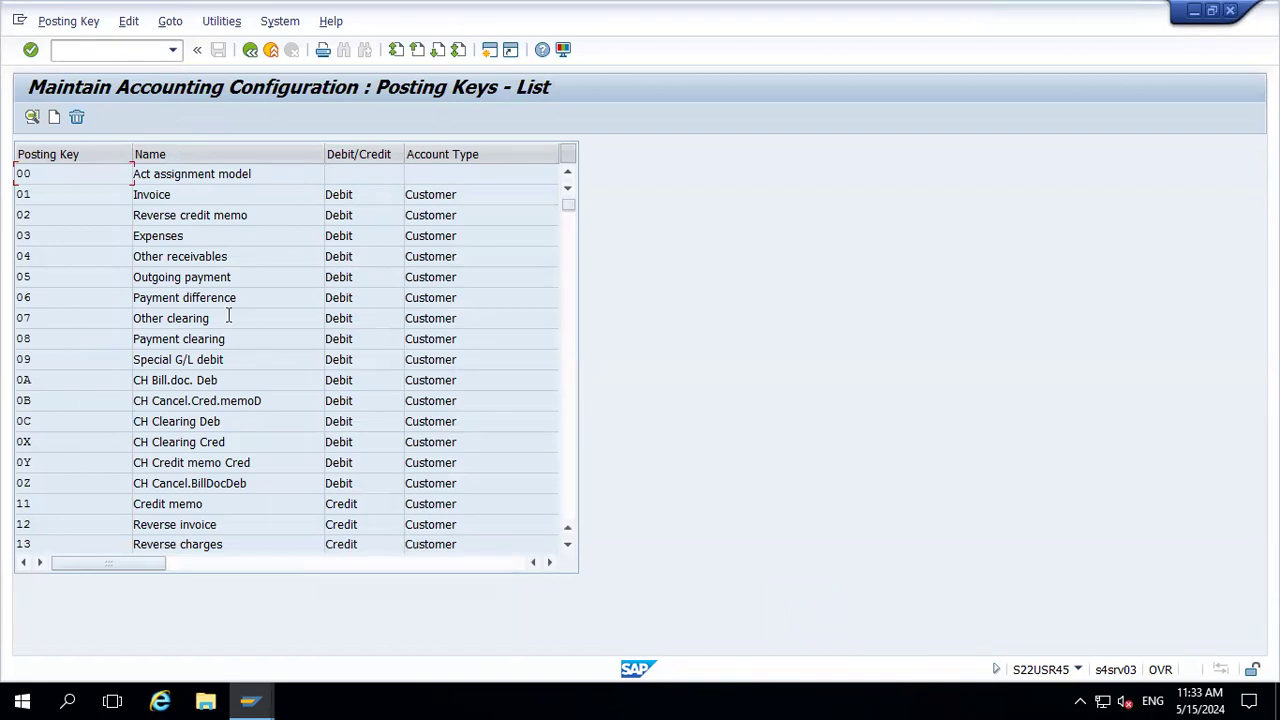
Step: Look through the posting keys list and examine the detail settings of posting keys 40 and 50
click(569, 226)
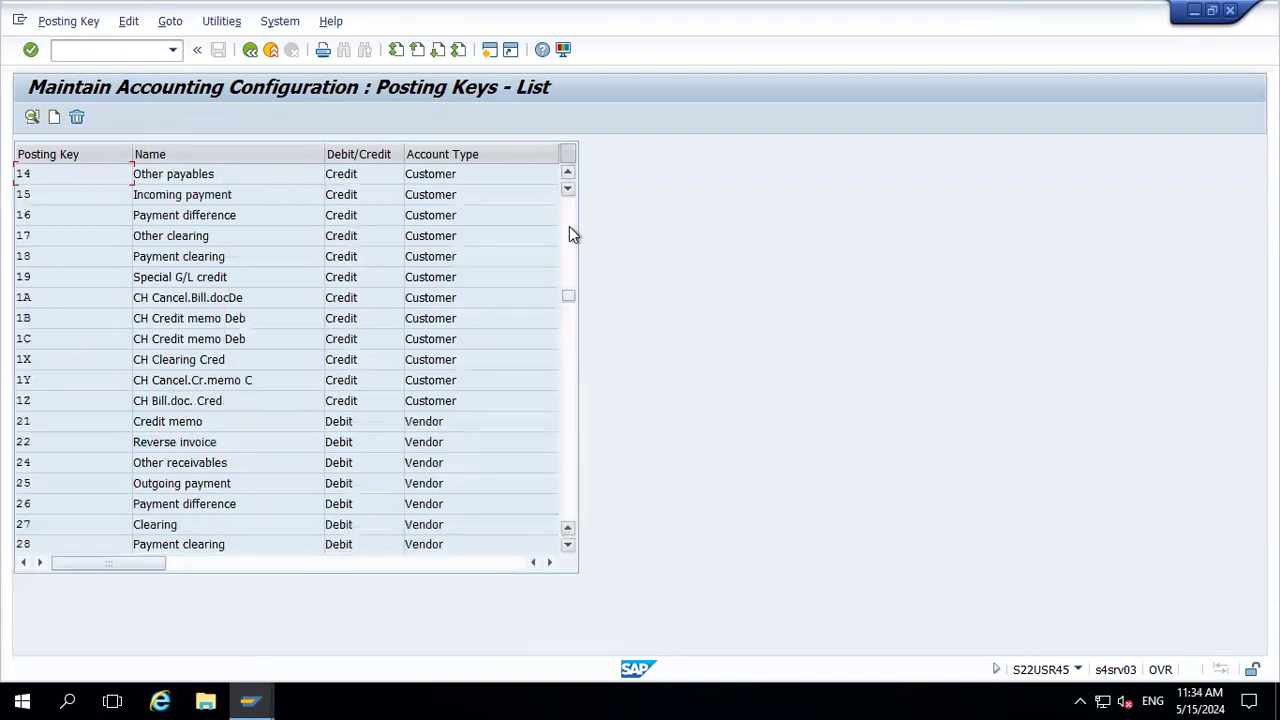
click(571, 328)
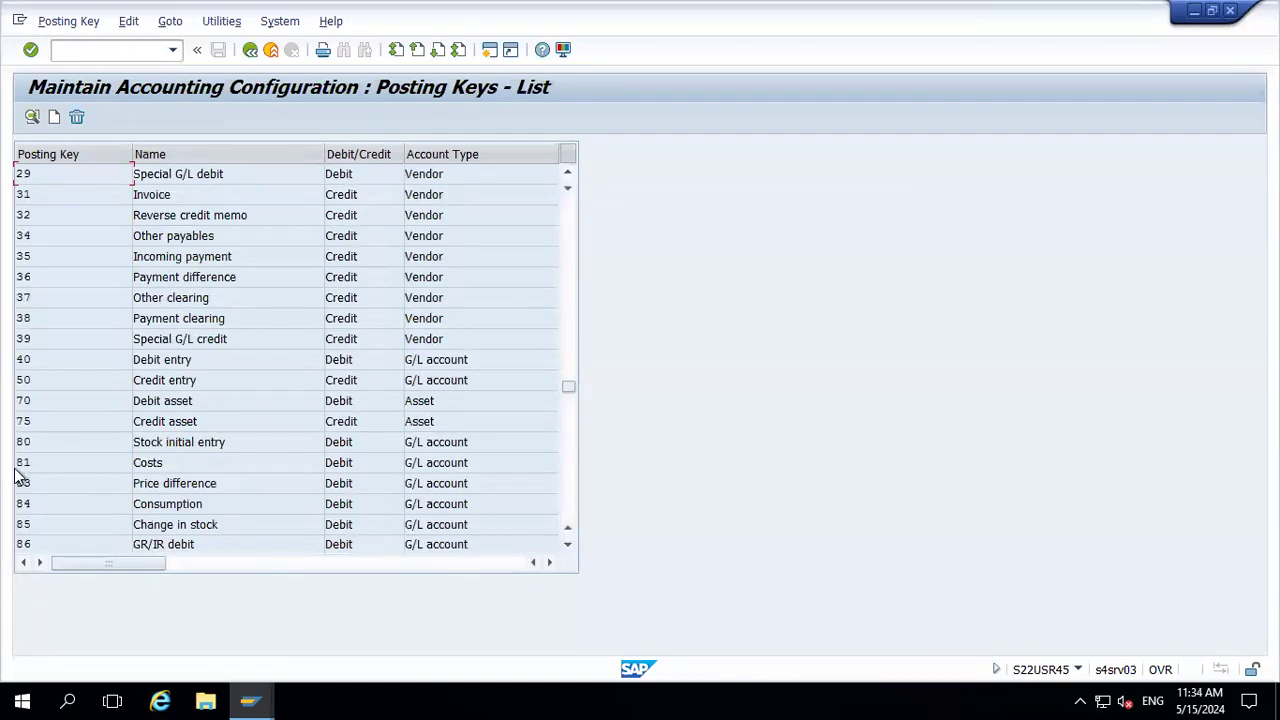
double_click(151, 360)
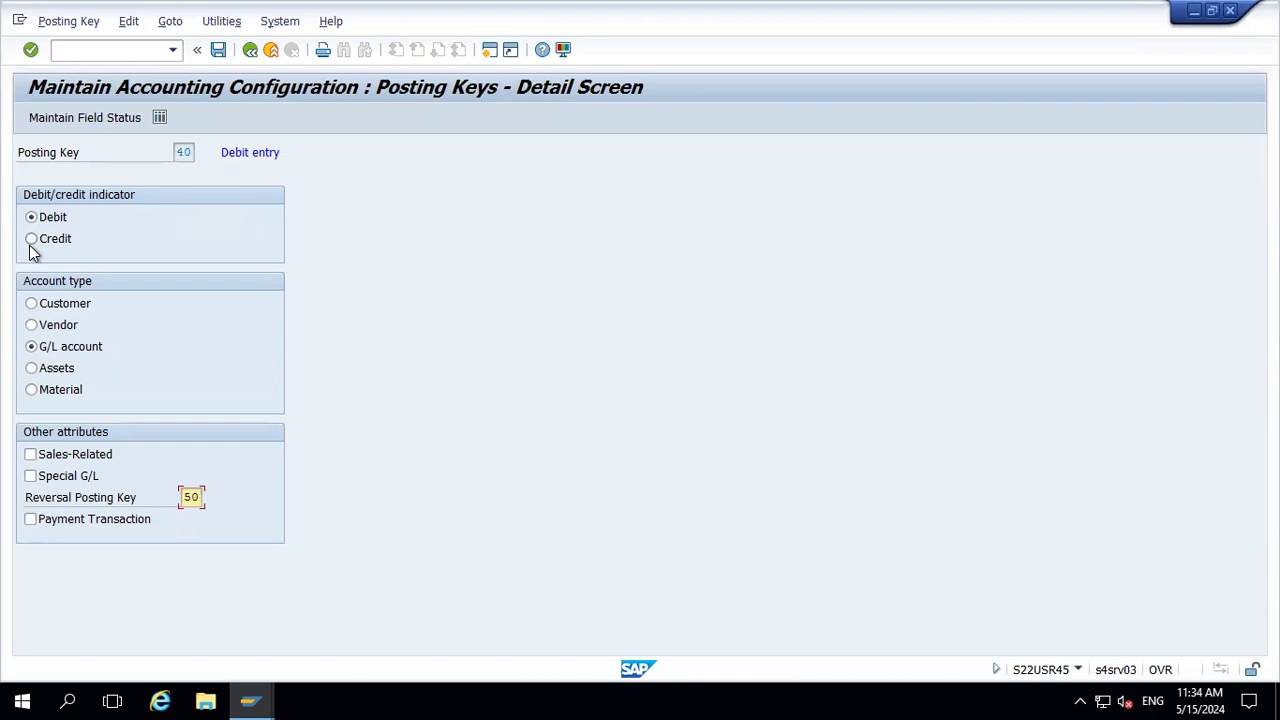
click(251, 50)
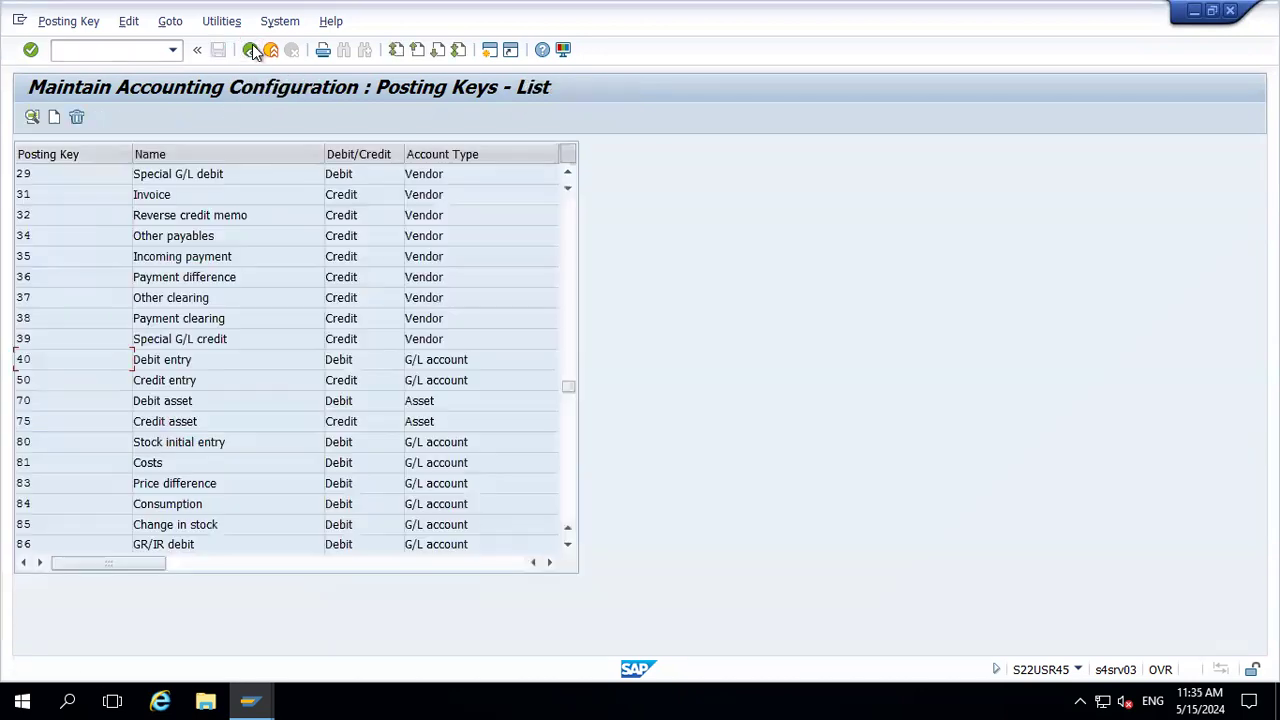
double_click(153, 382)
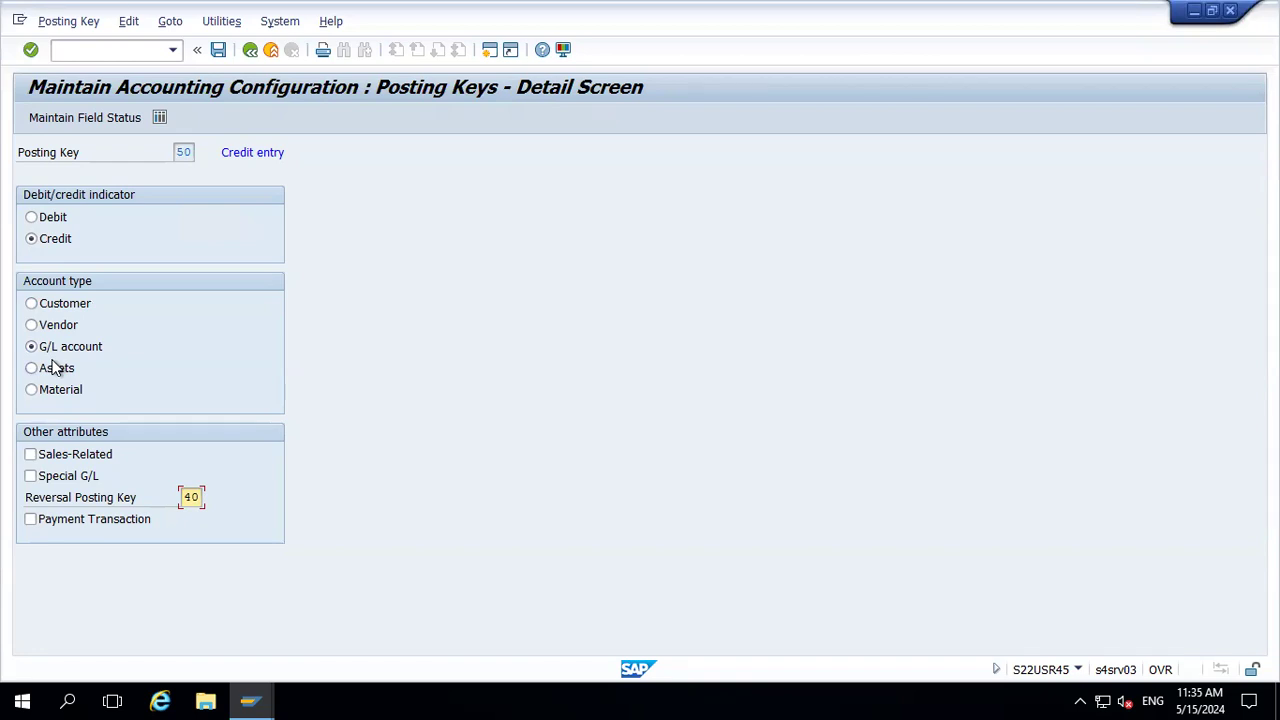
click(249, 51)
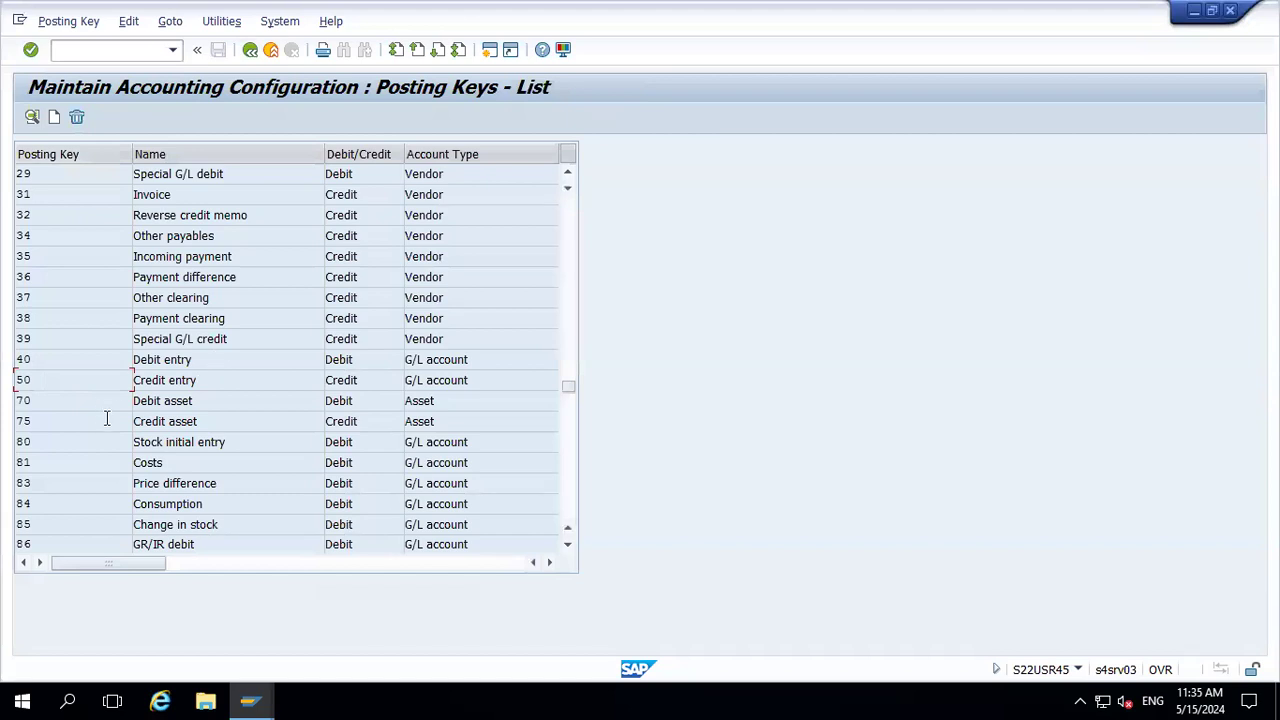
Step: Make Text a required entry in the General Data field status of posting key 40 and save it under the proposed customizing request
double_click(160, 360)
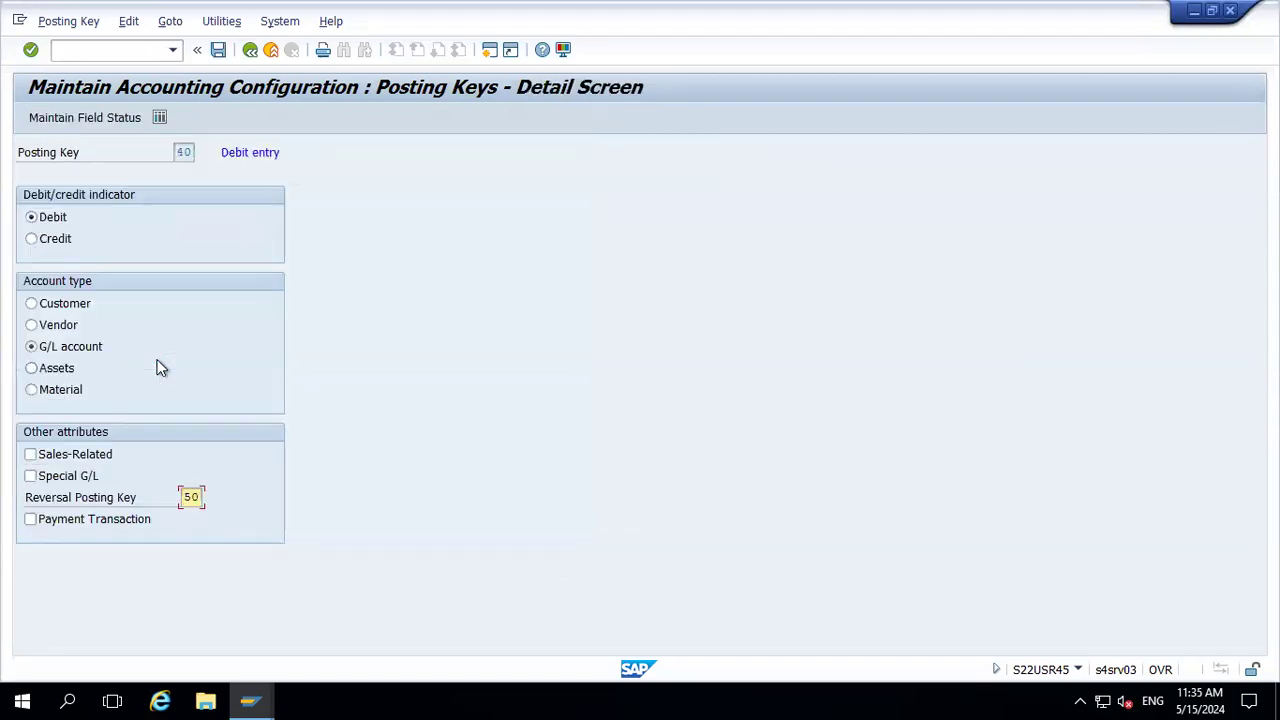
click(95, 123)
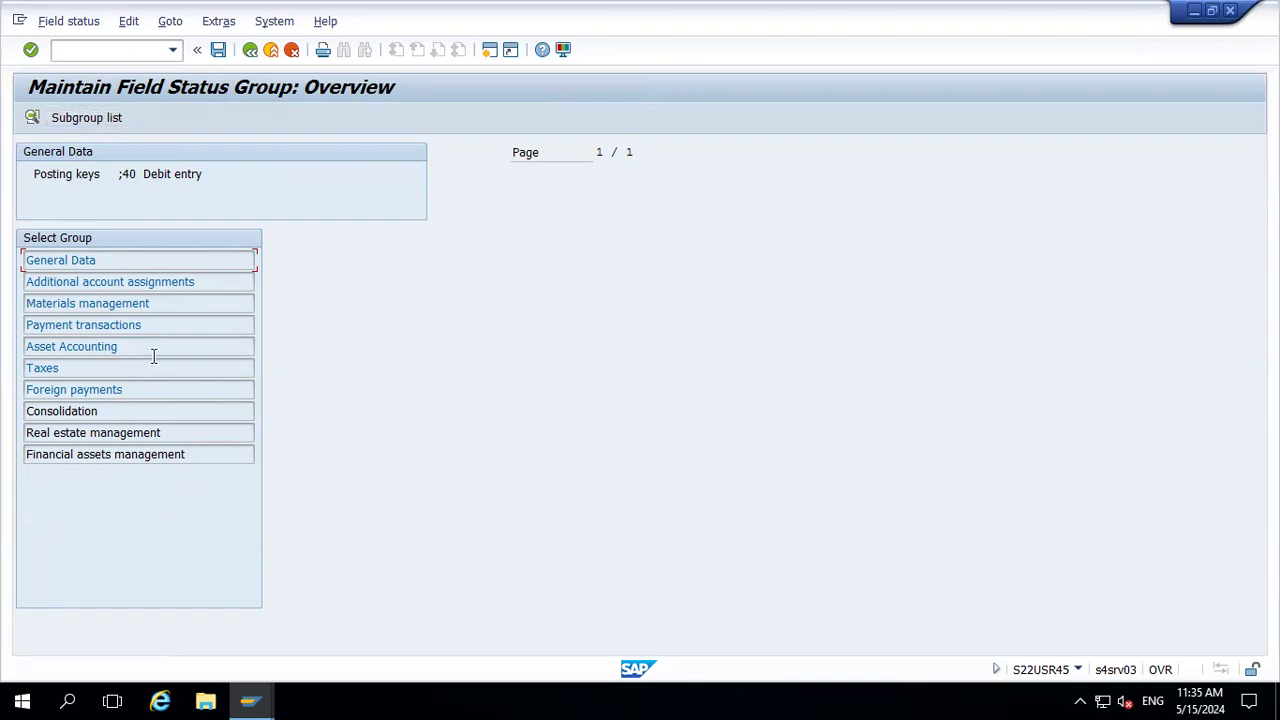
double_click(72, 262)
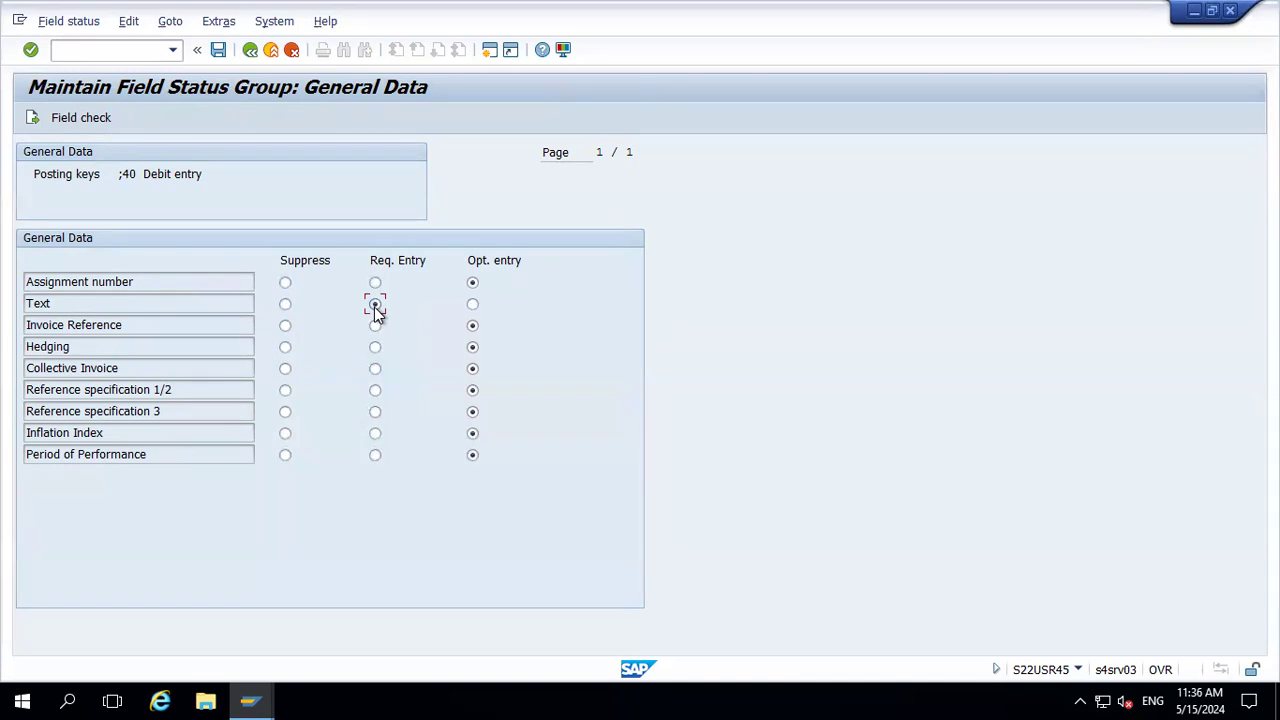
click(219, 51)
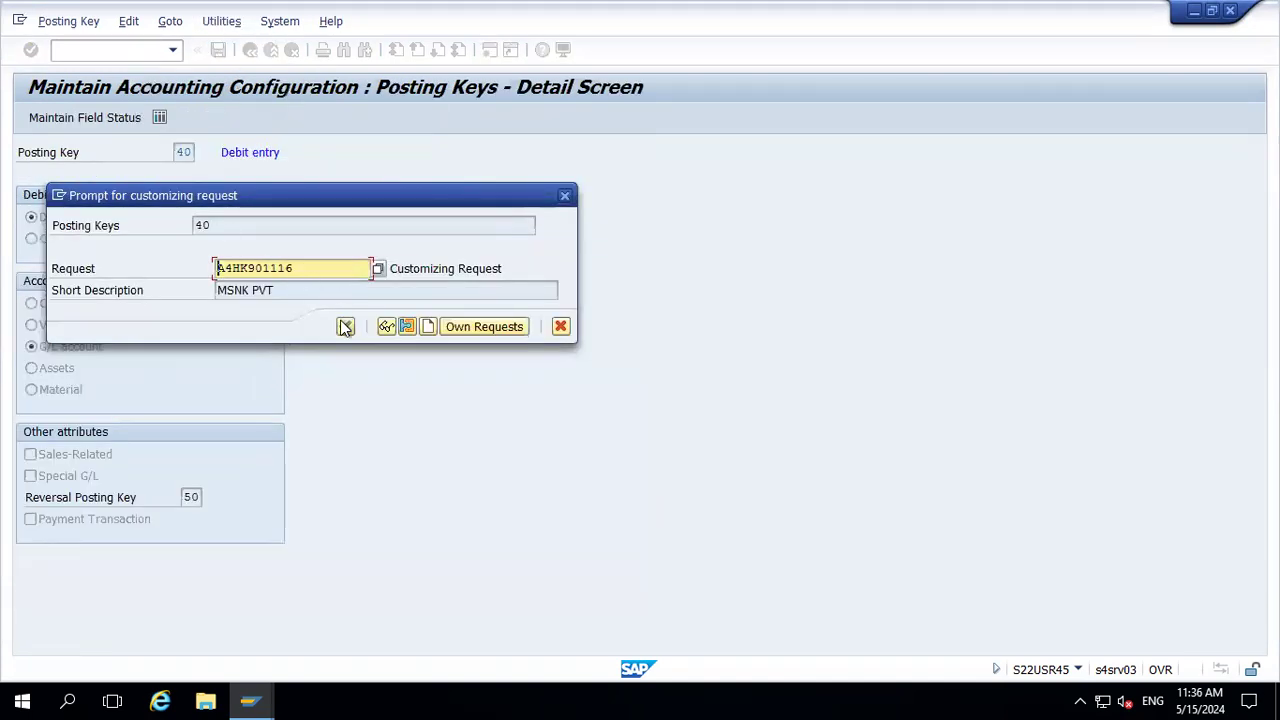
click(342, 326)
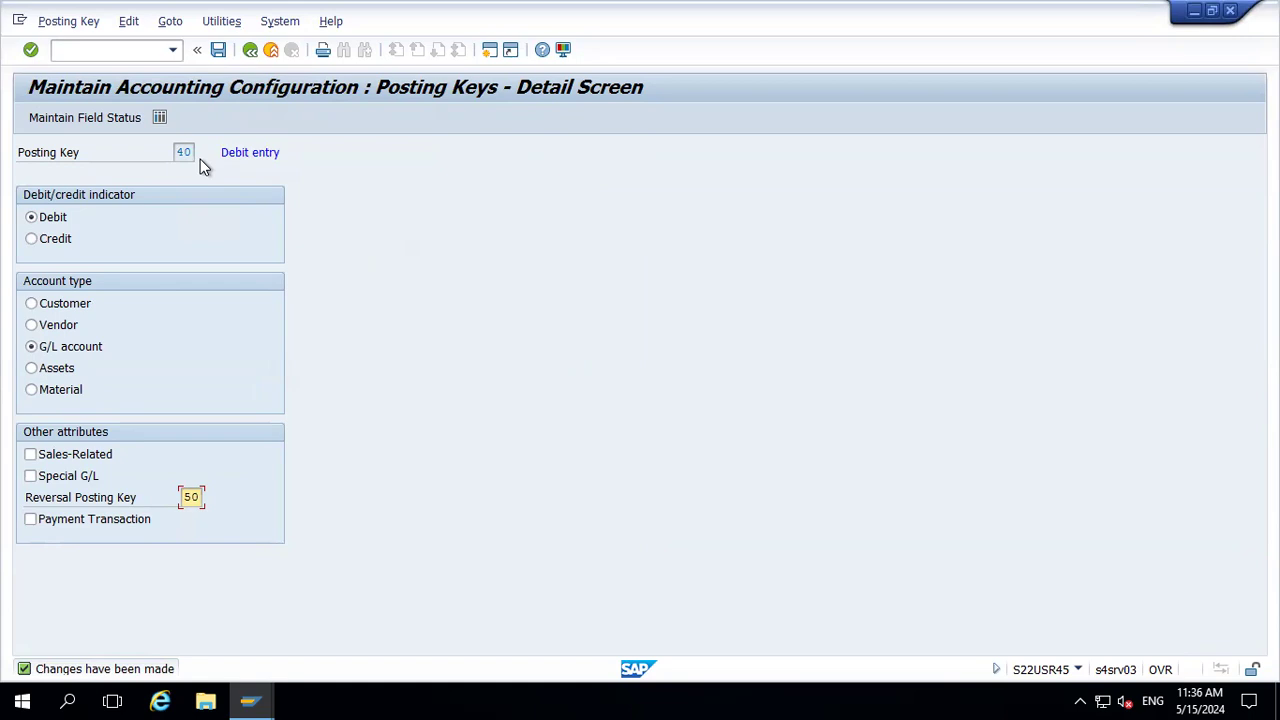
Step: Open the G/L account document entry in a new session with transaction fb50
click(492, 53)
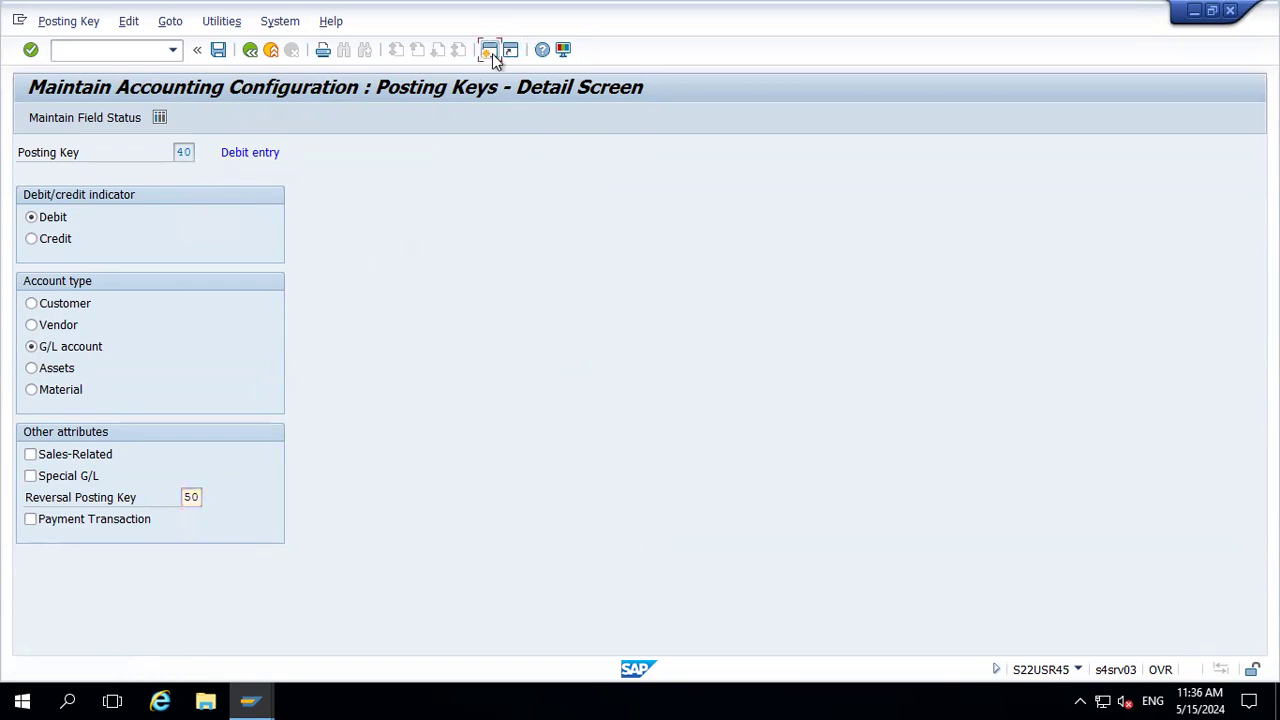
key(shift+F3)
text(fb50)
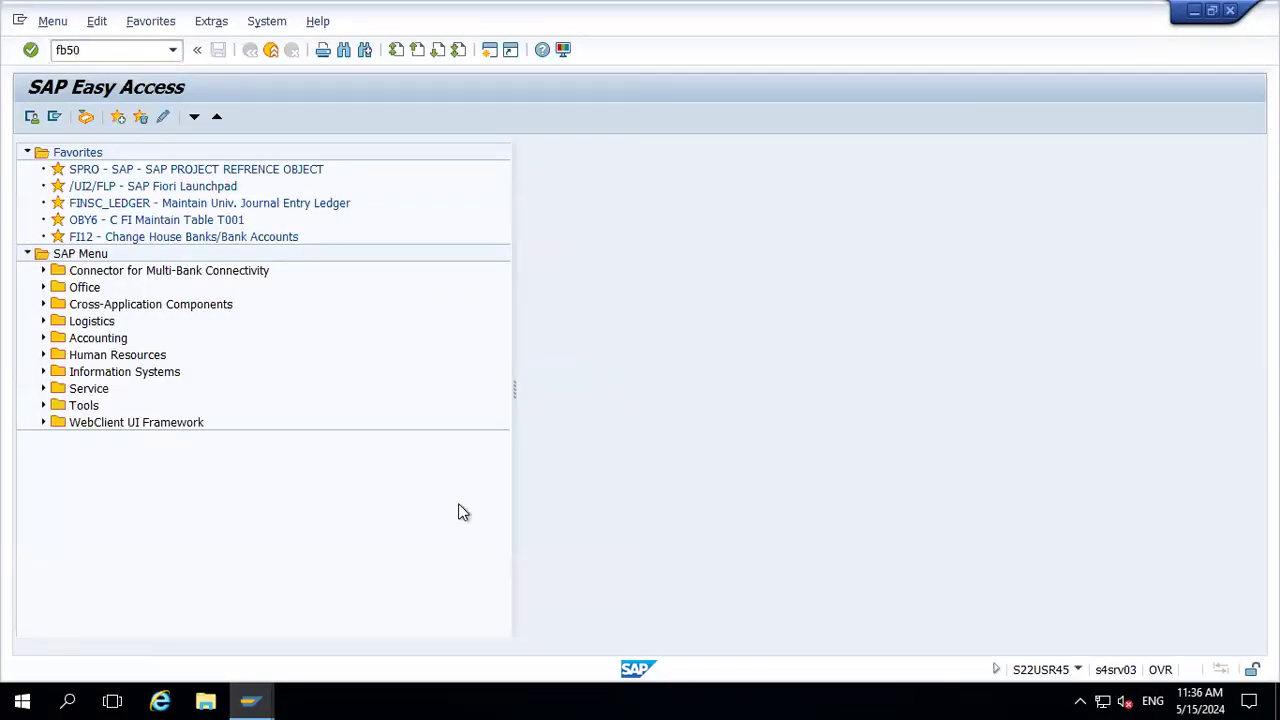
key(Return)
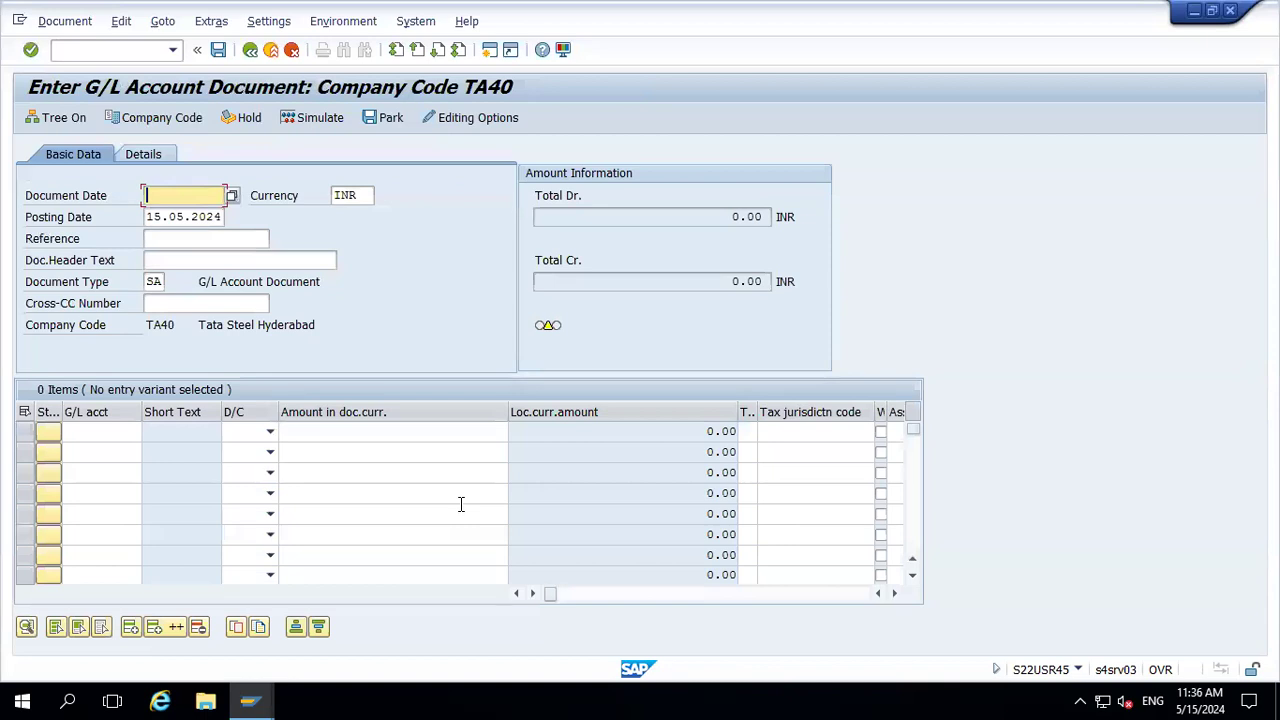
Step: Set the document date to 15.05.2024 and start the first line item with G/L account 200000 as a debit
click(230, 196)
click(237, 526)
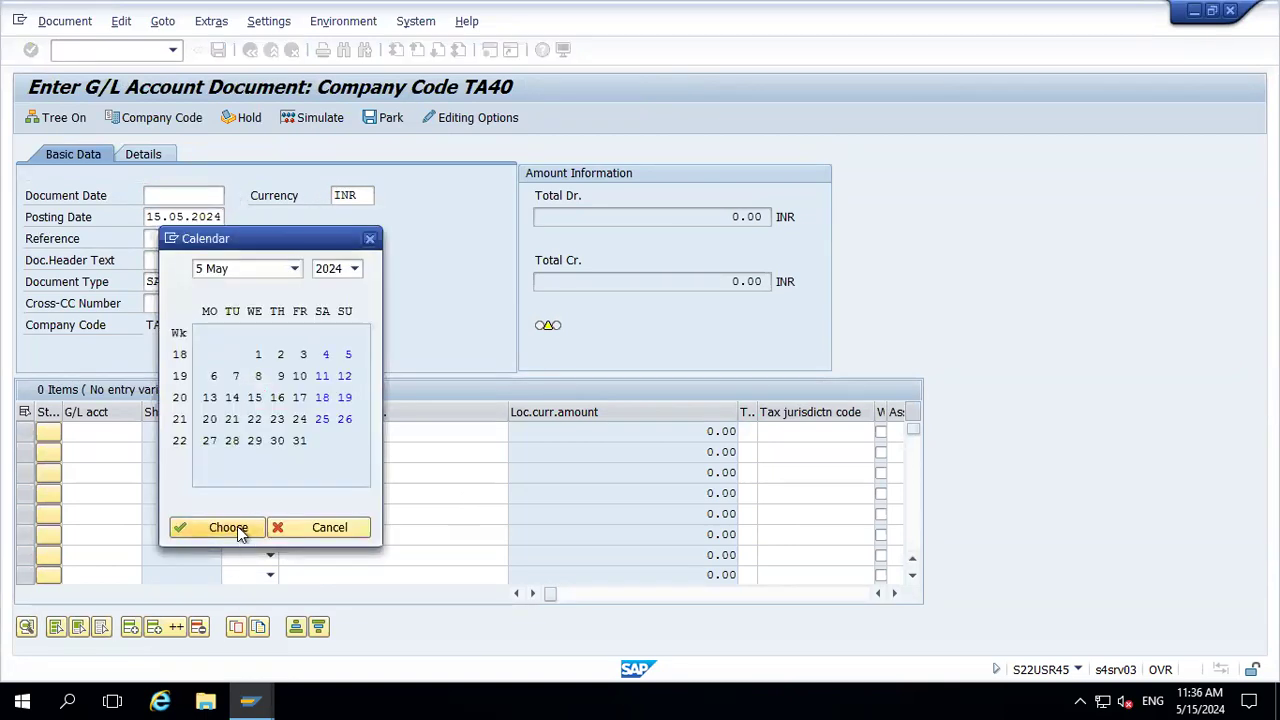
click(96, 433)
click(96, 433)
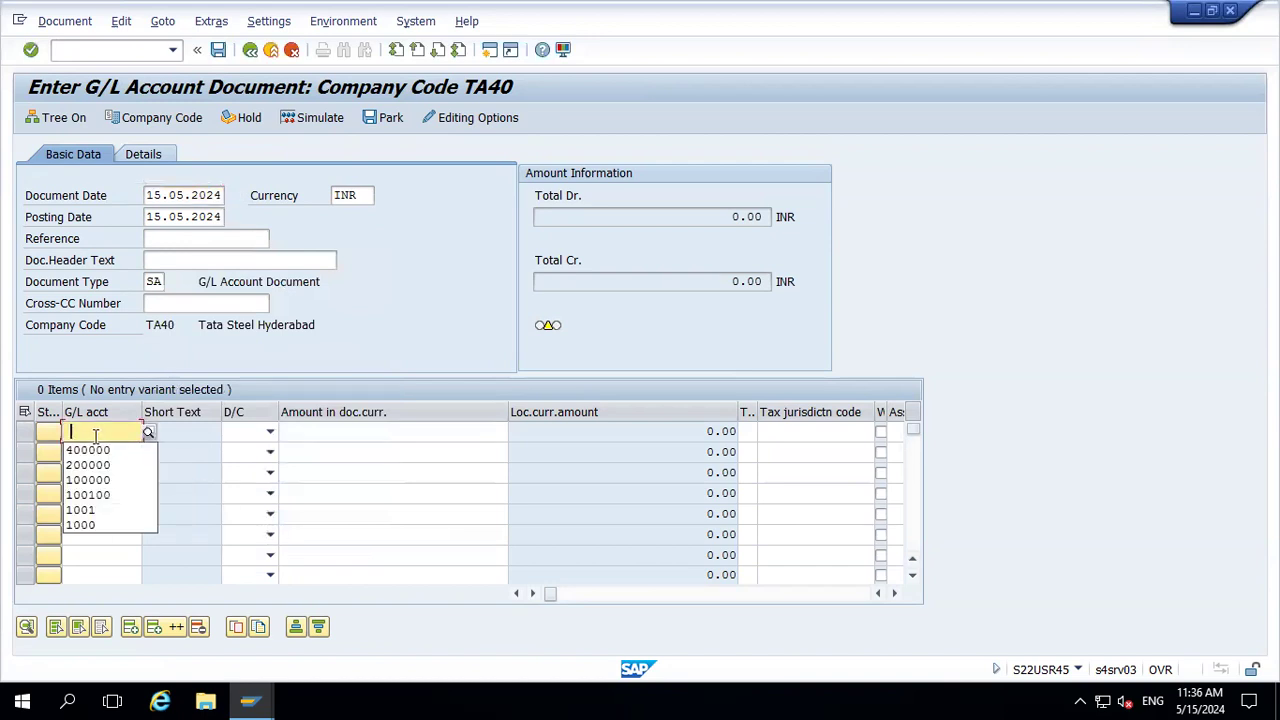
key(Down)
key(Down)
key(Return)
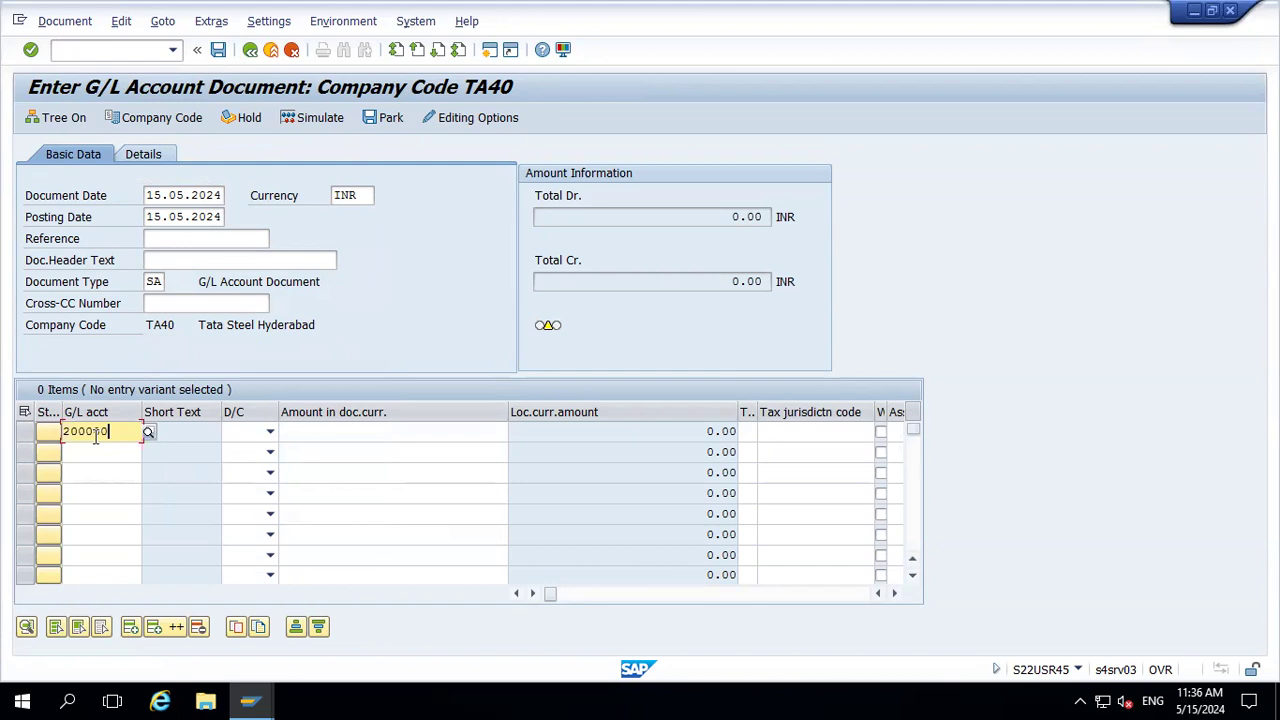
key(Tab)
key(Down)
key(Tab)
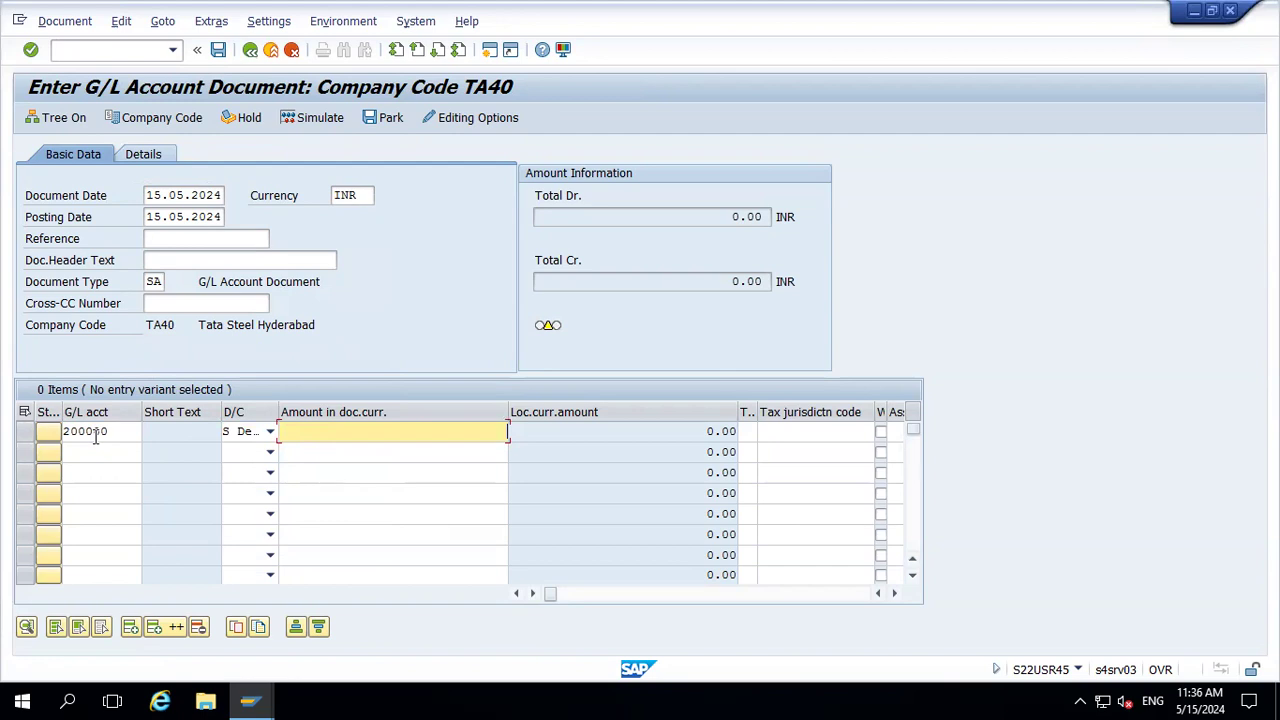
Step: Open fs00 in a new session and examine the General Data of field status group G004 for G/L account 400000
click(489, 50)
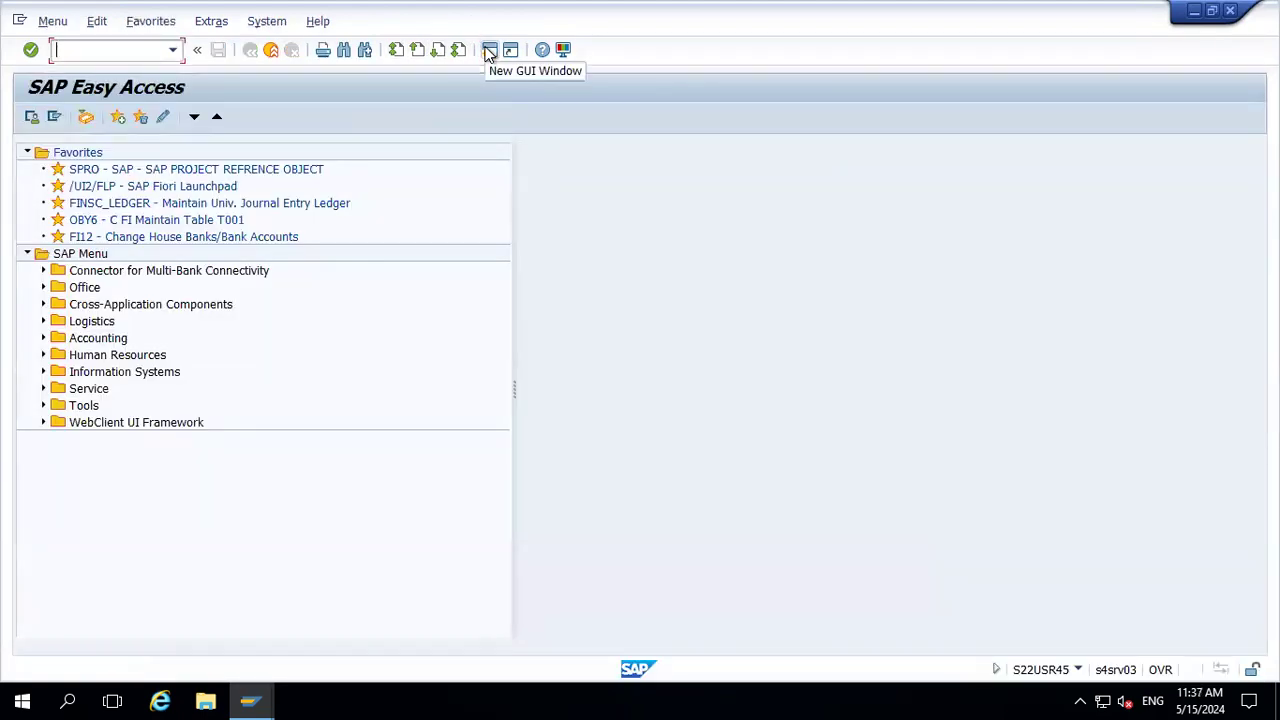
text(fs00)
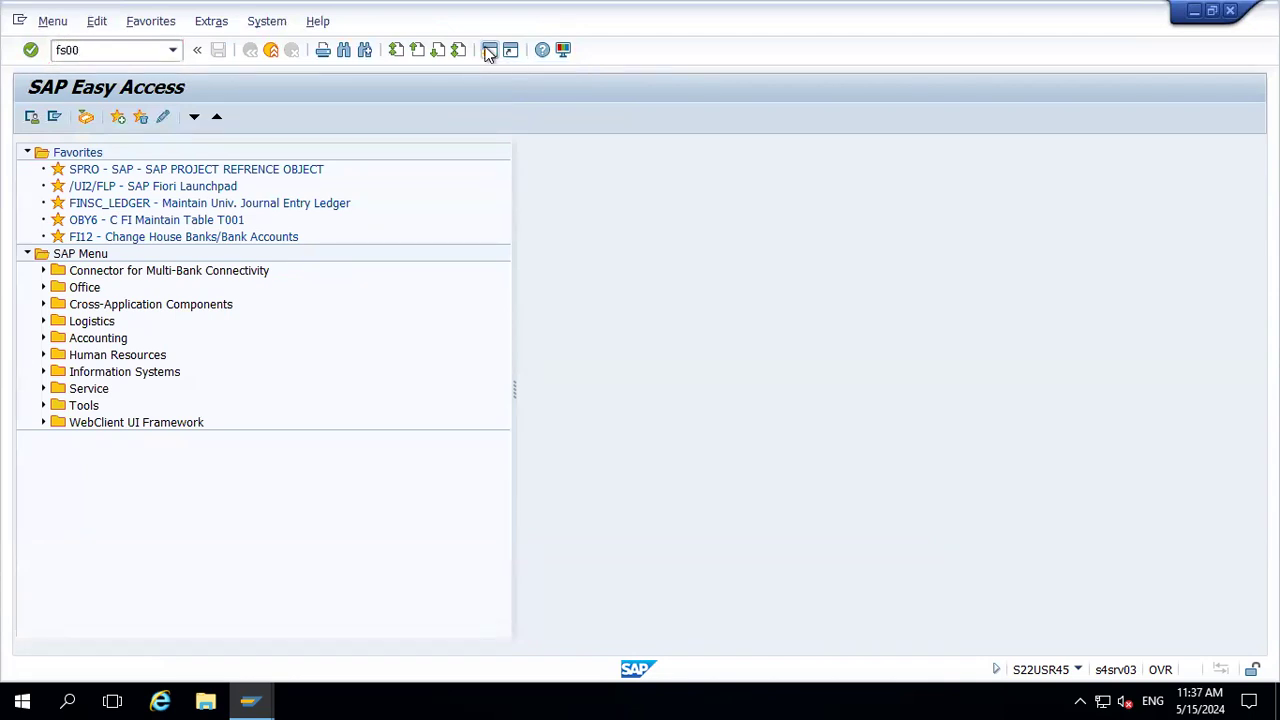
key(Return)
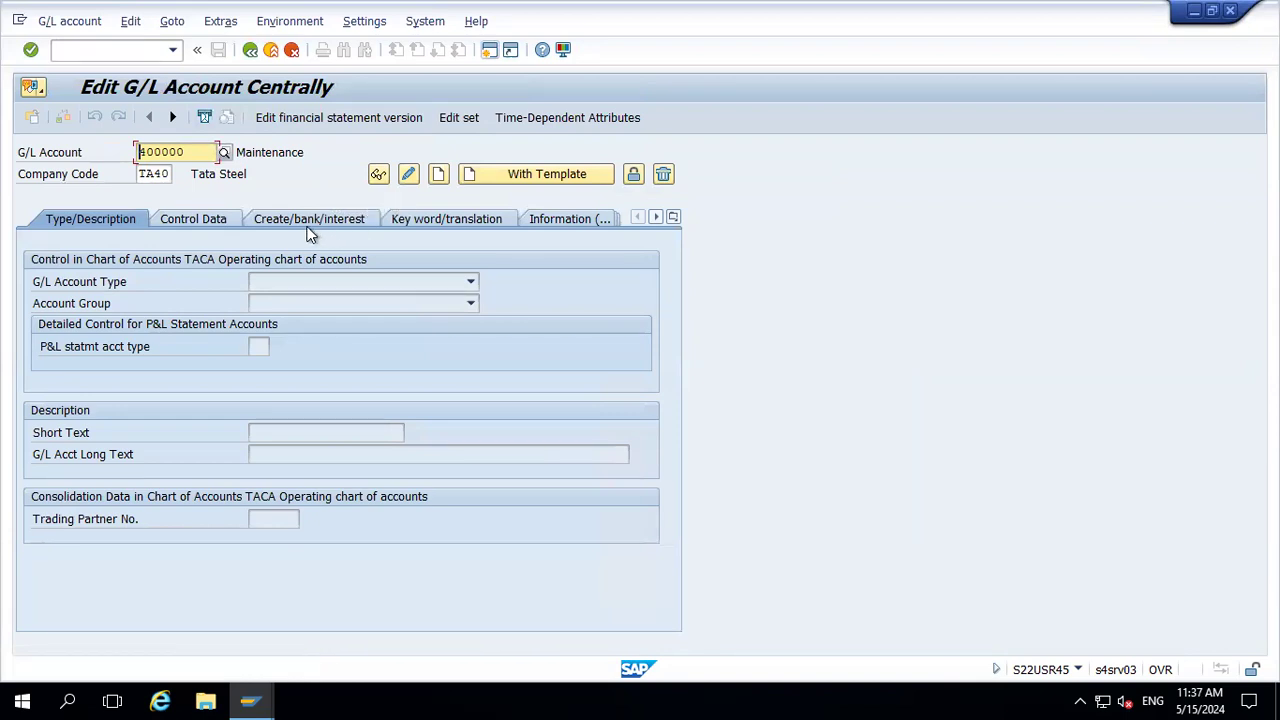
click(306, 224)
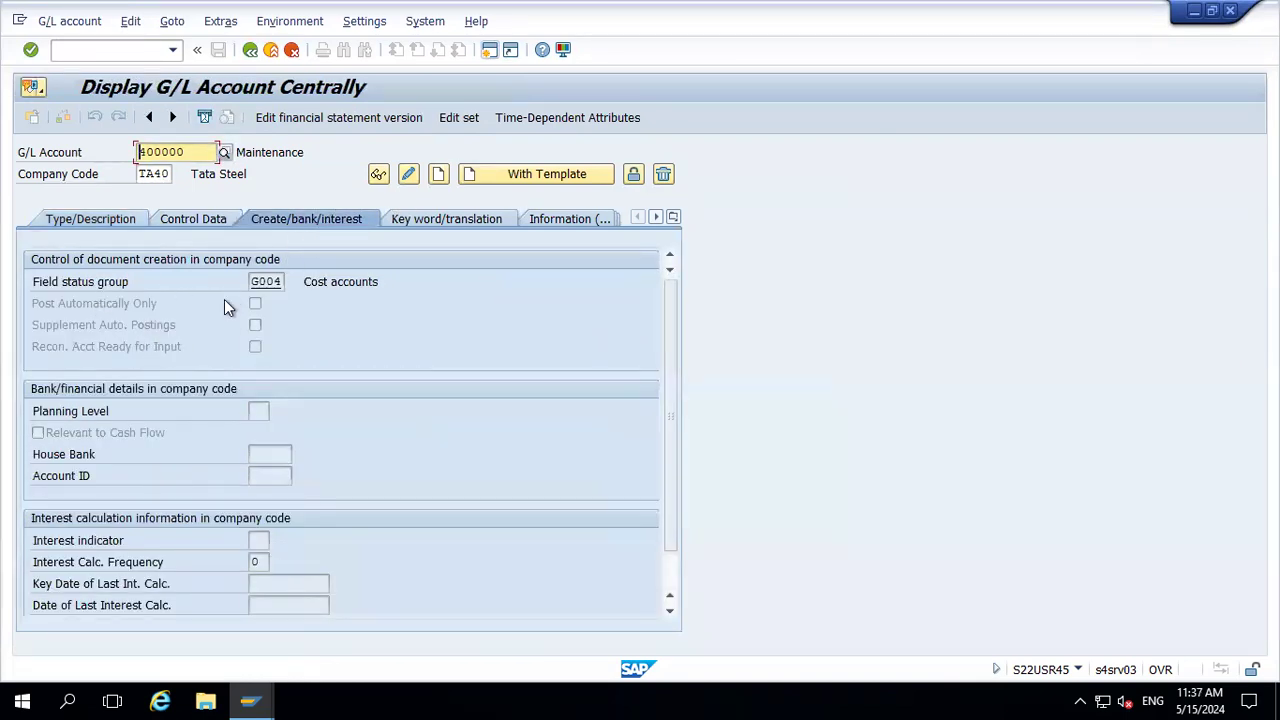
double_click(271, 284)
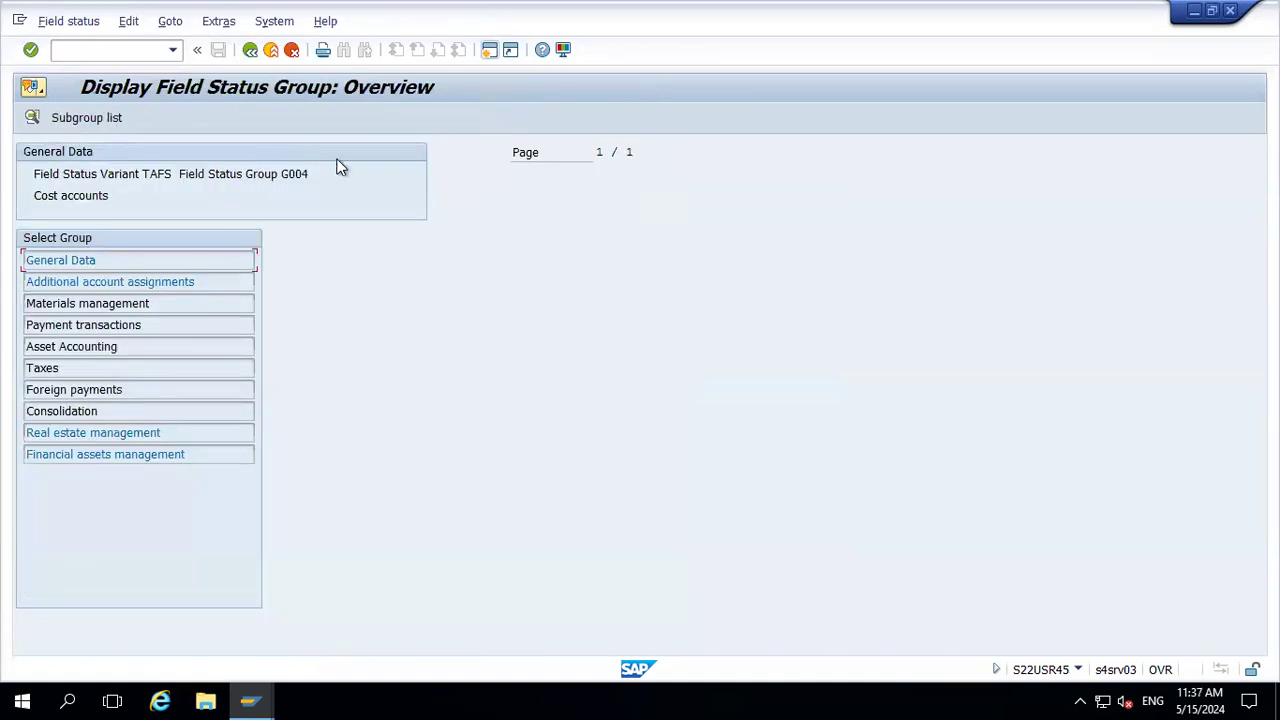
double_click(78, 264)
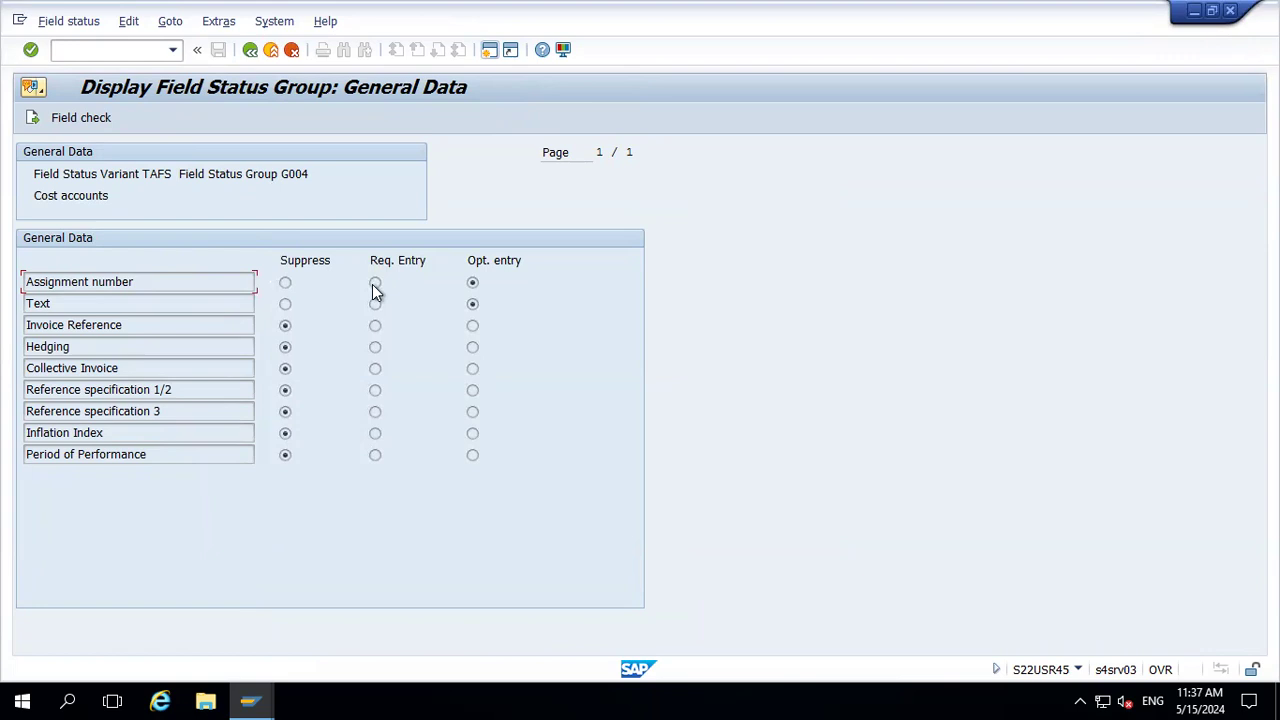
Step: Return to posting key 40, set Text to optional entry in its General Data field status, and save under the proposed customizing request
key(alt+Tab)
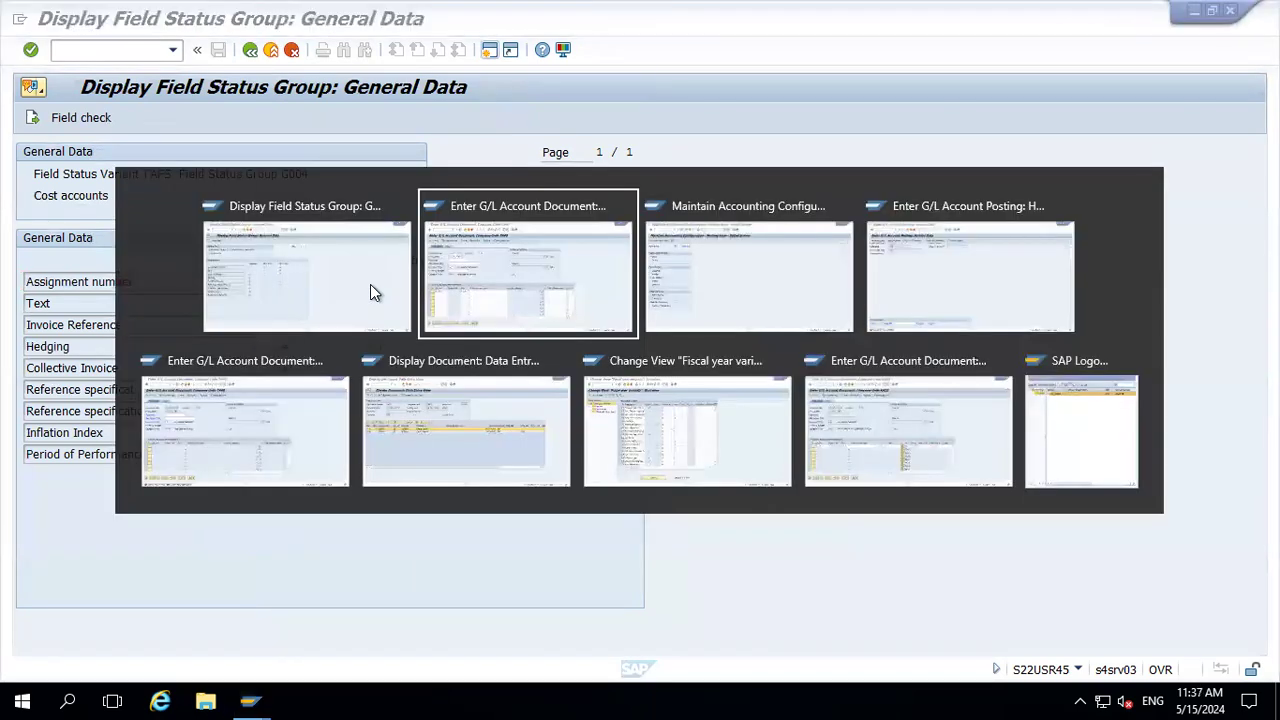
key(alt+Tab)
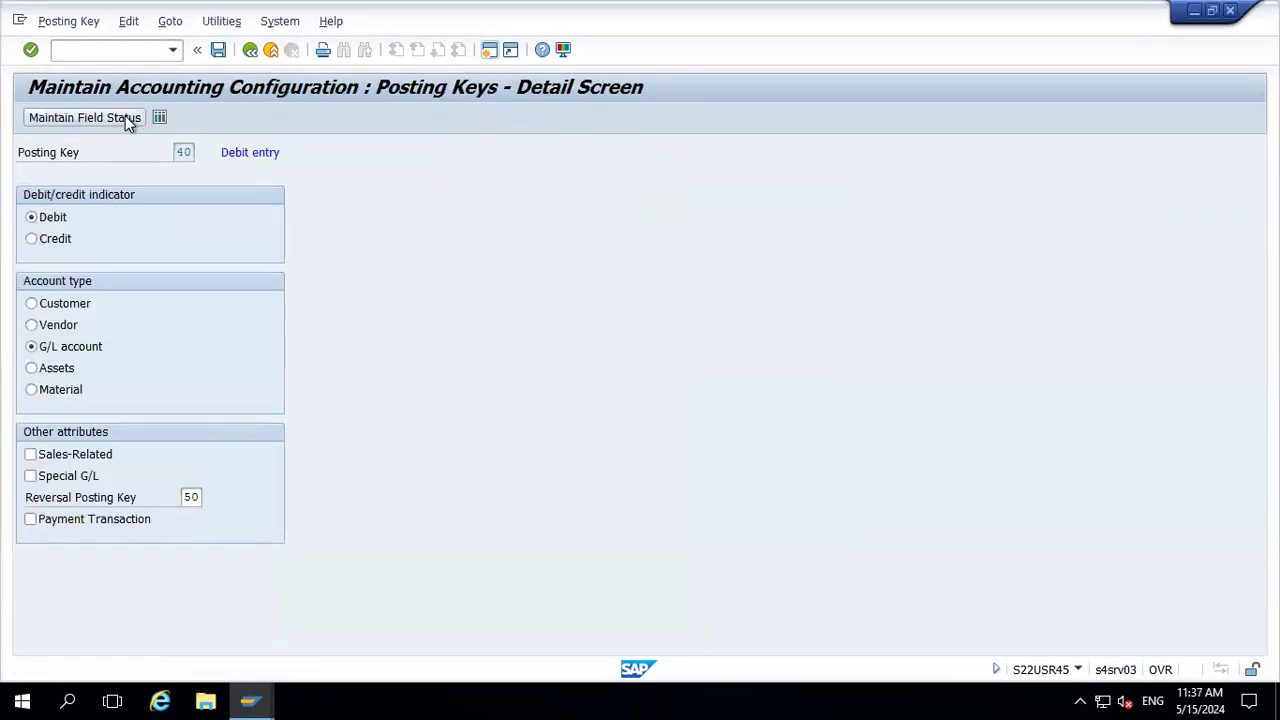
click(127, 120)
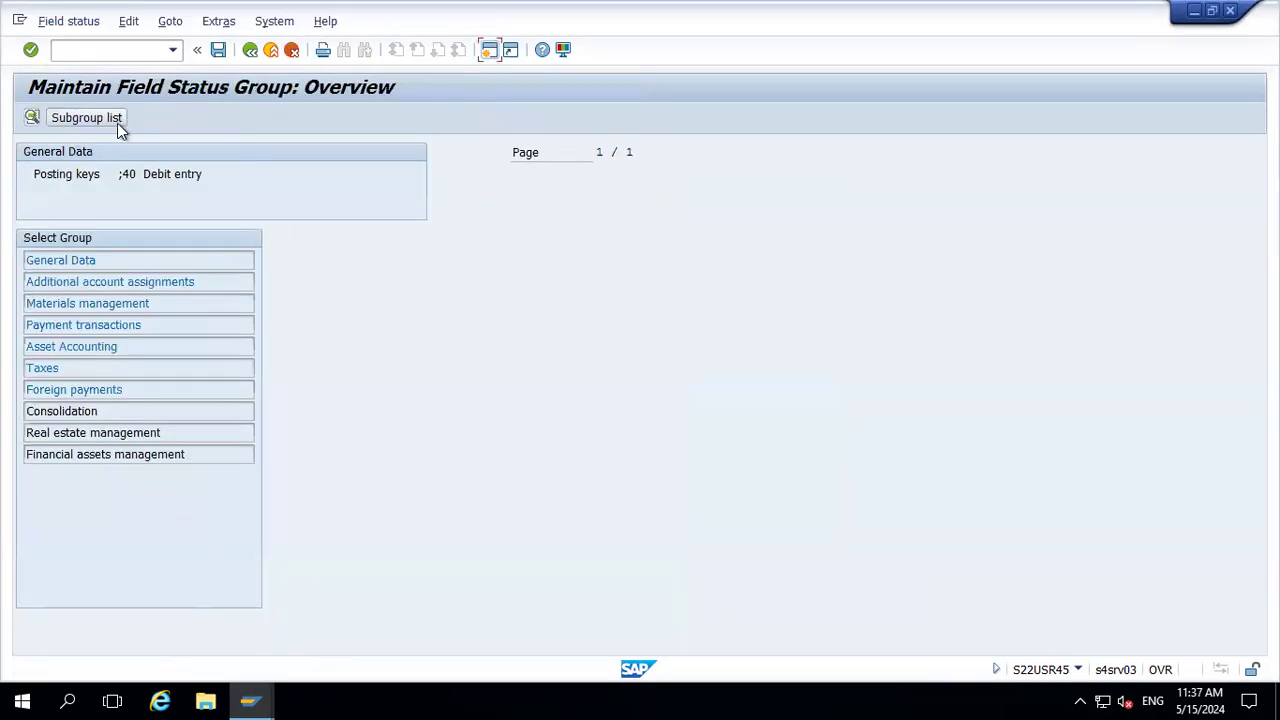
double_click(74, 263)
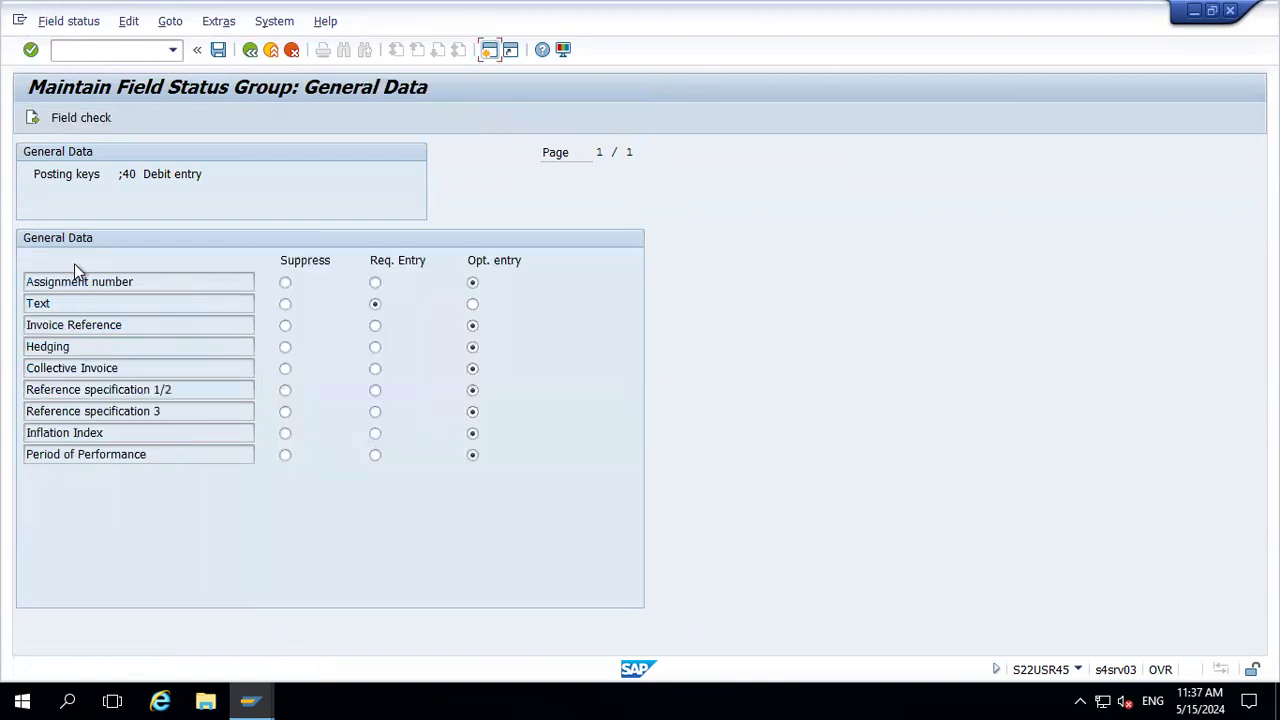
click(472, 304)
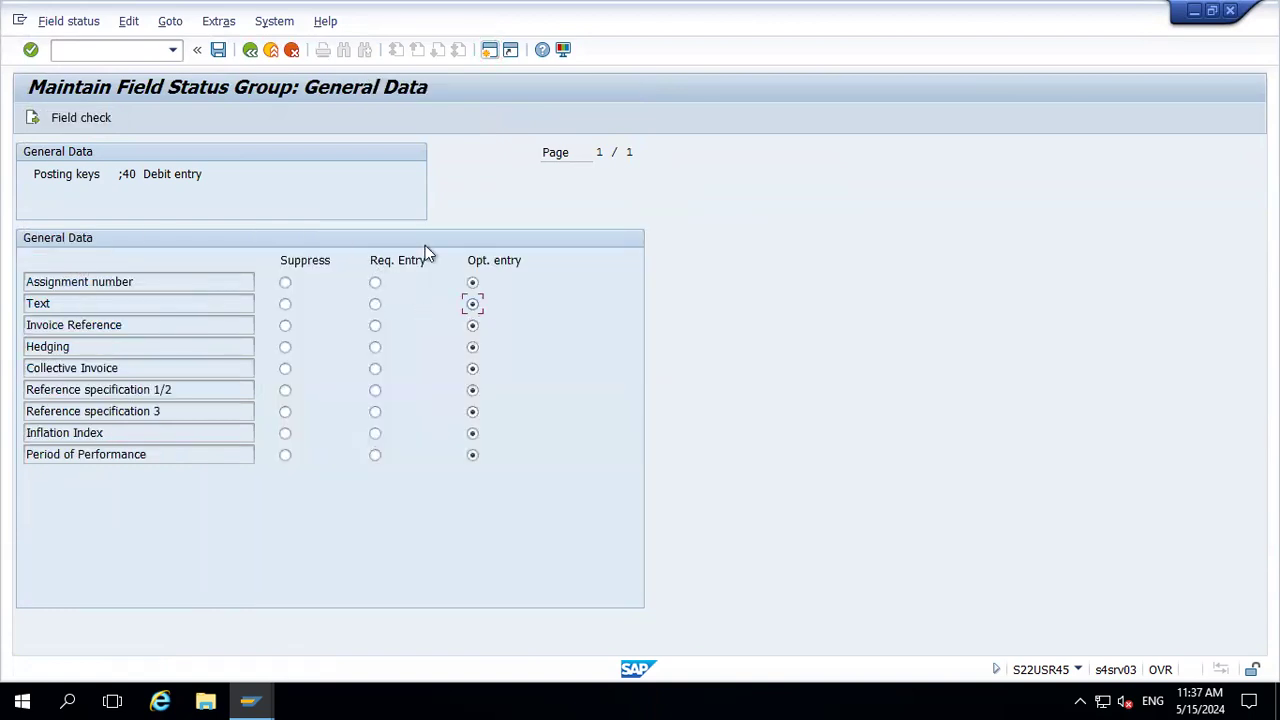
click(216, 52)
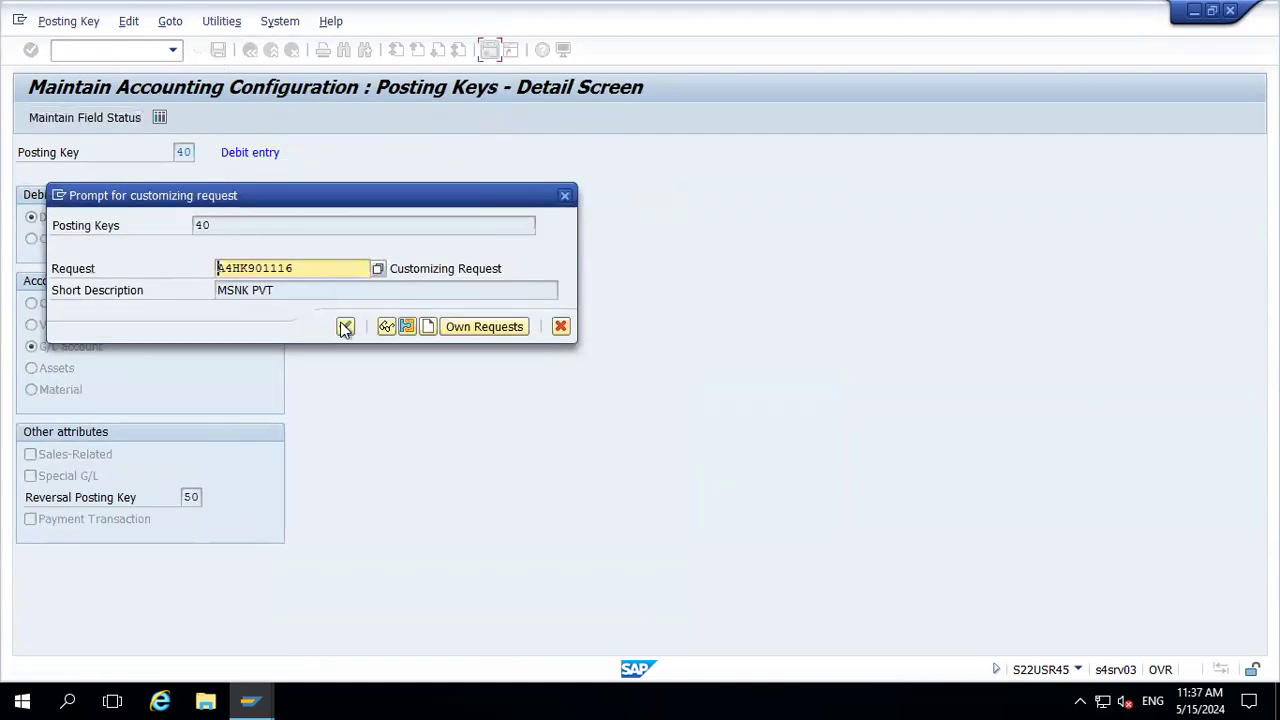
click(345, 327)
Step: Go back to the G/L document session, discard the open entry and restart transaction fb50 with an empty document
key(alt+Tab)
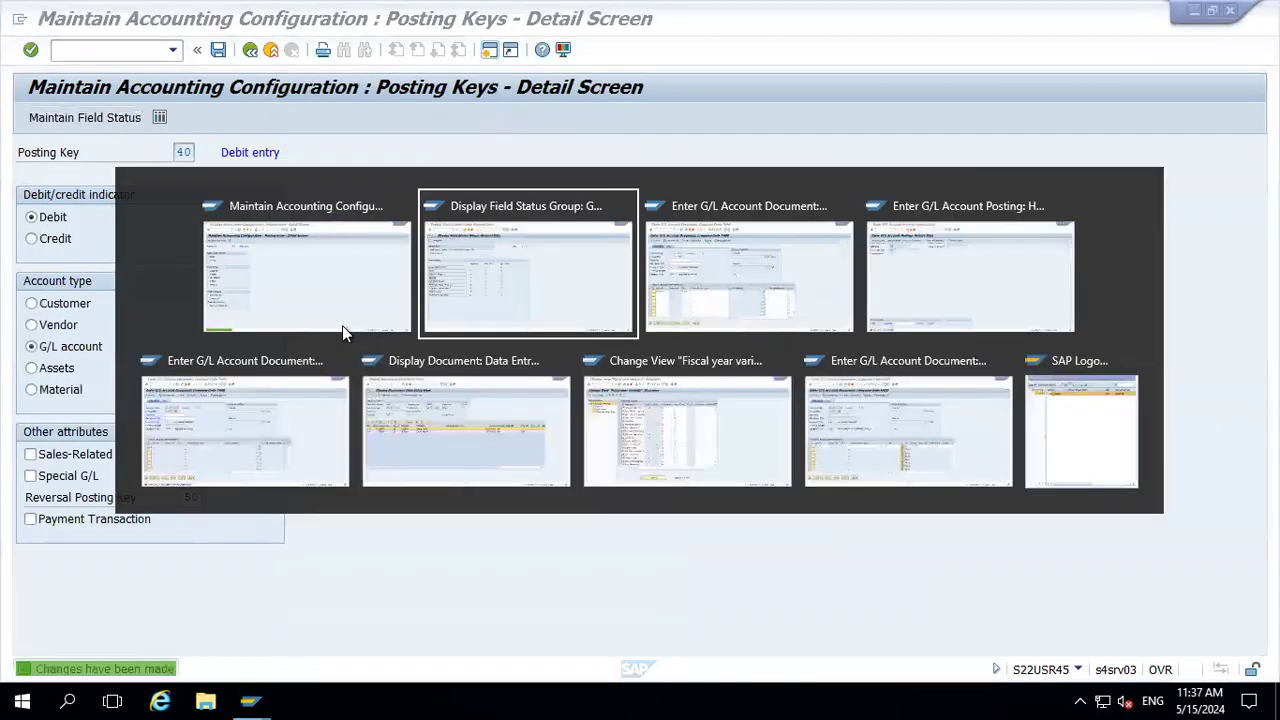
key(alt+Tab)
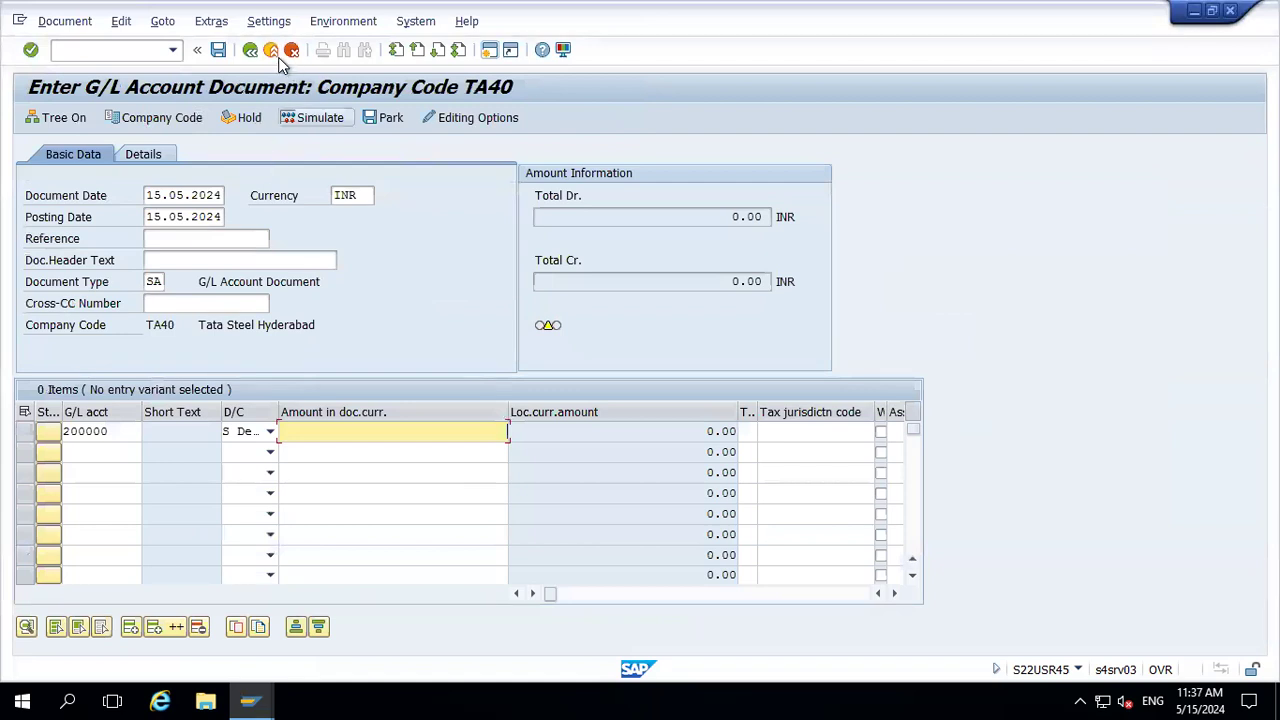
click(119, 52)
text(/n)
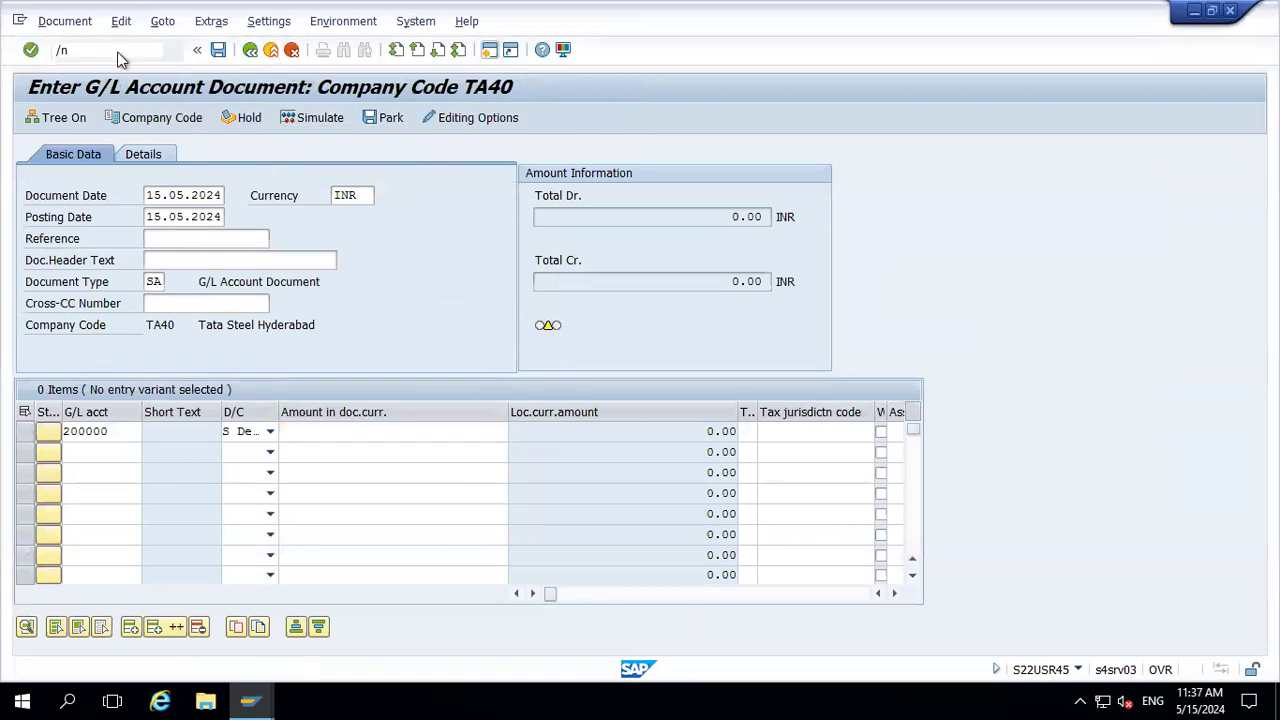
key(Return)
text(fb50)
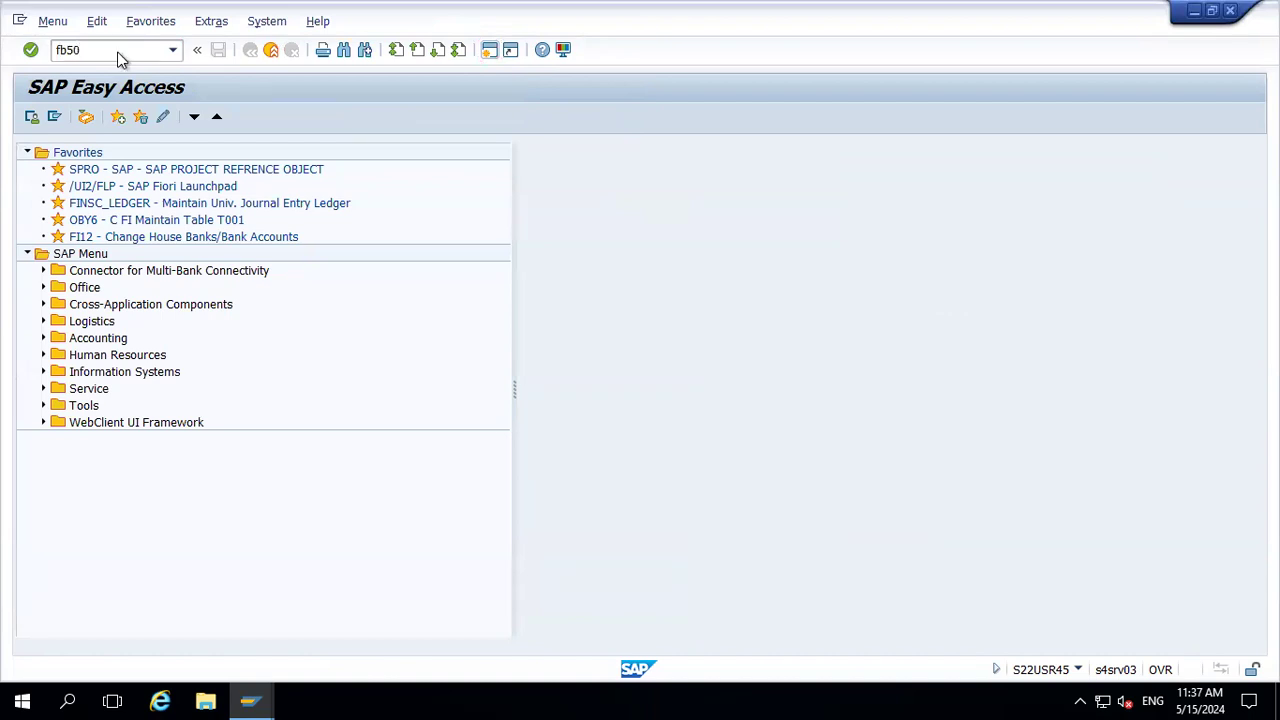
key(Return)
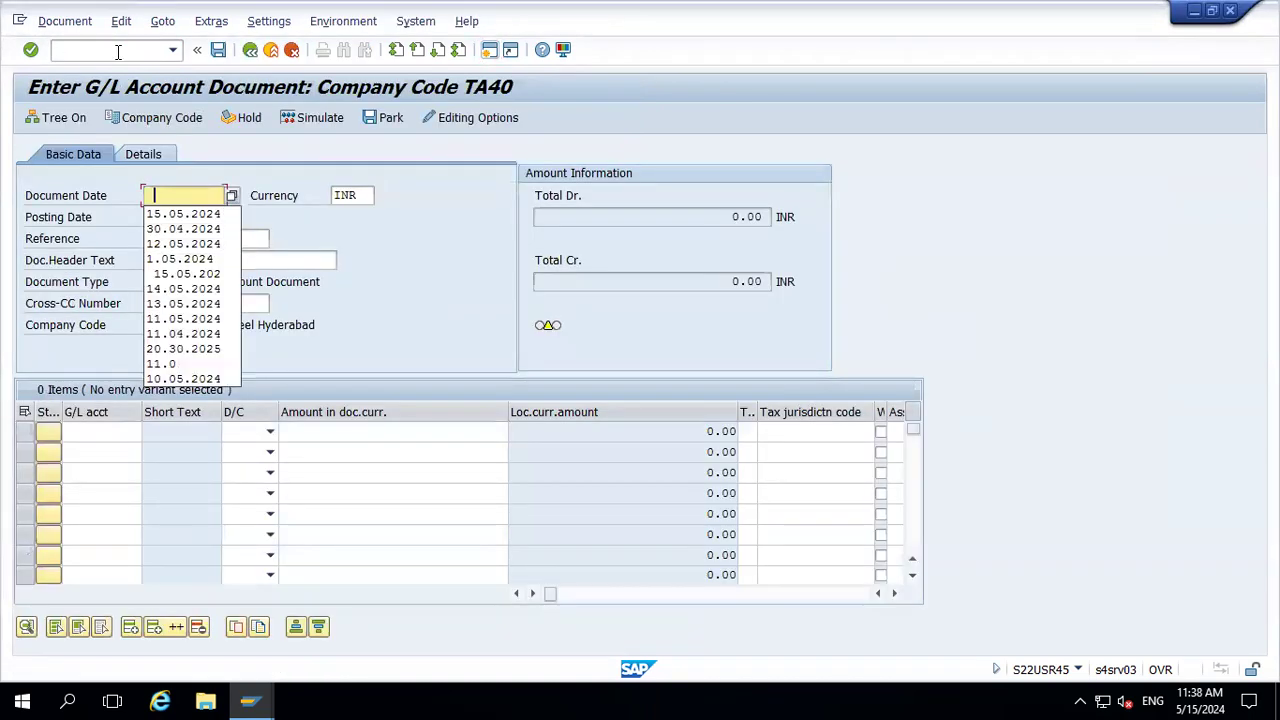
Step: Set the document date to 15.05.2024 in the new G/L document
key(Return)
key(Return)
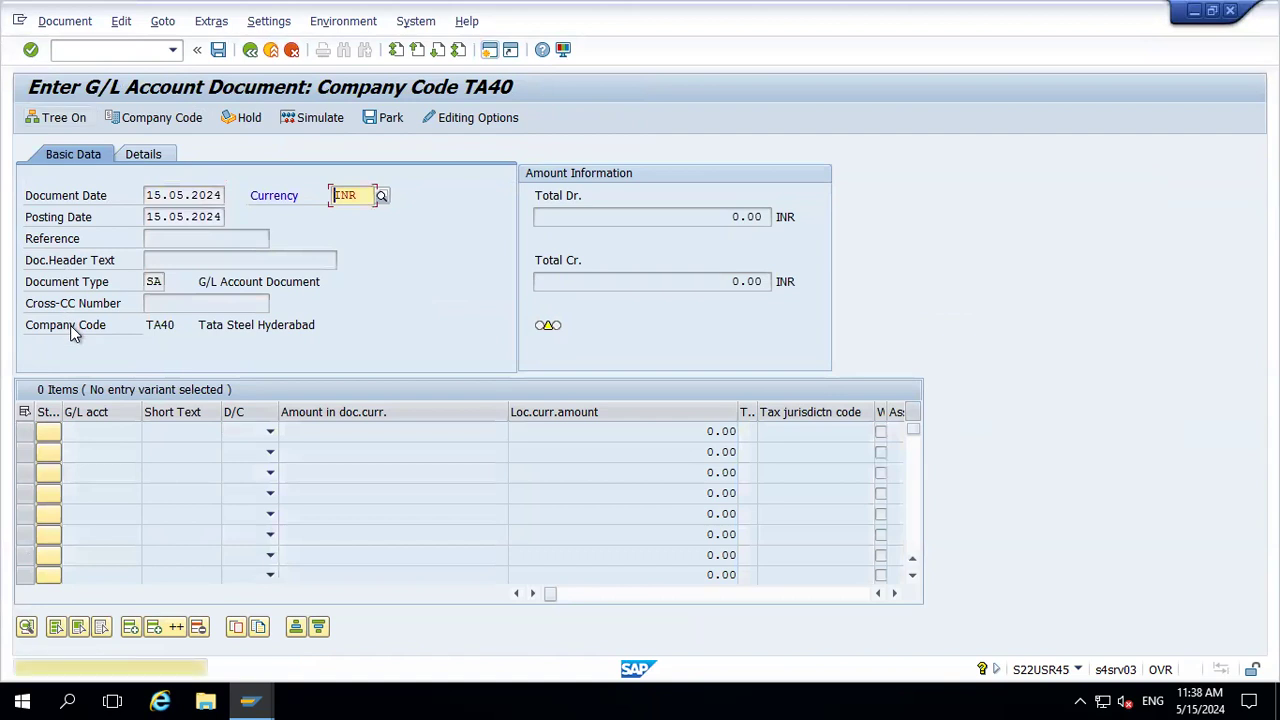
key(Return)
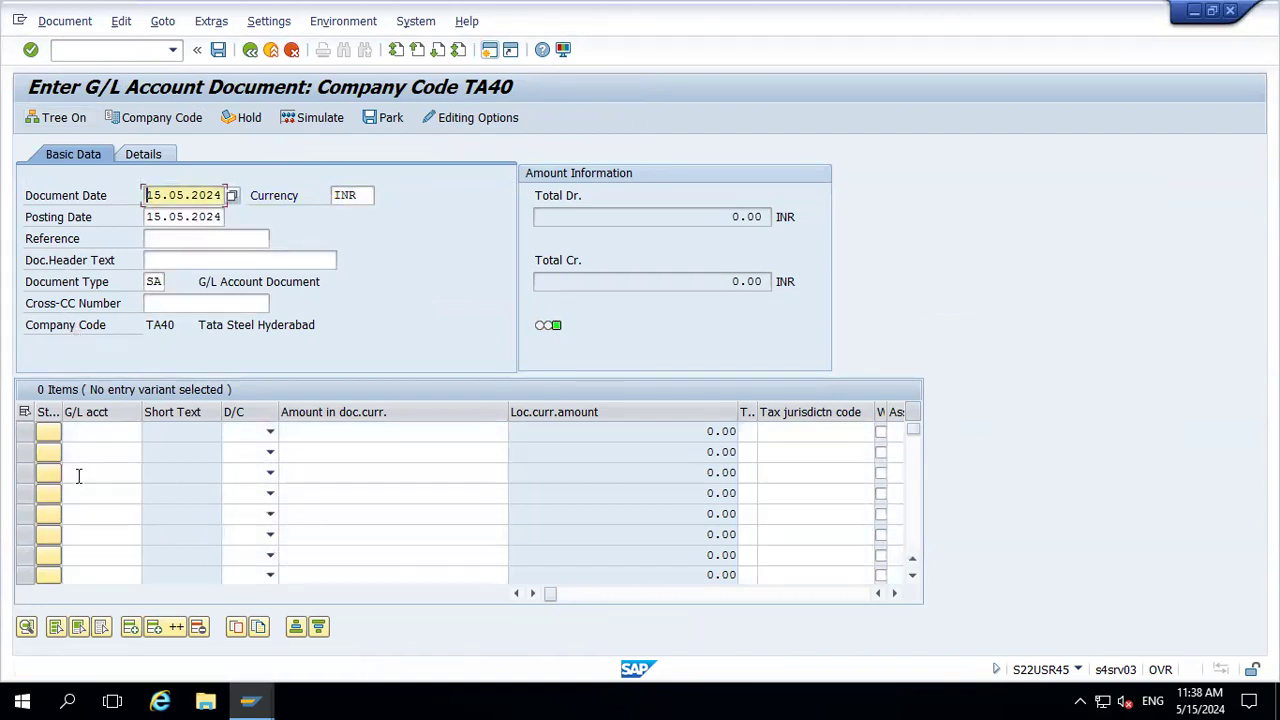
Step: Try to enter the first line item as a debit of 5000 to G/L account 400000
click(106, 432)
key(Down)
key(Down)
key(Return)
key(Tab)
key(s)
key(Tab)
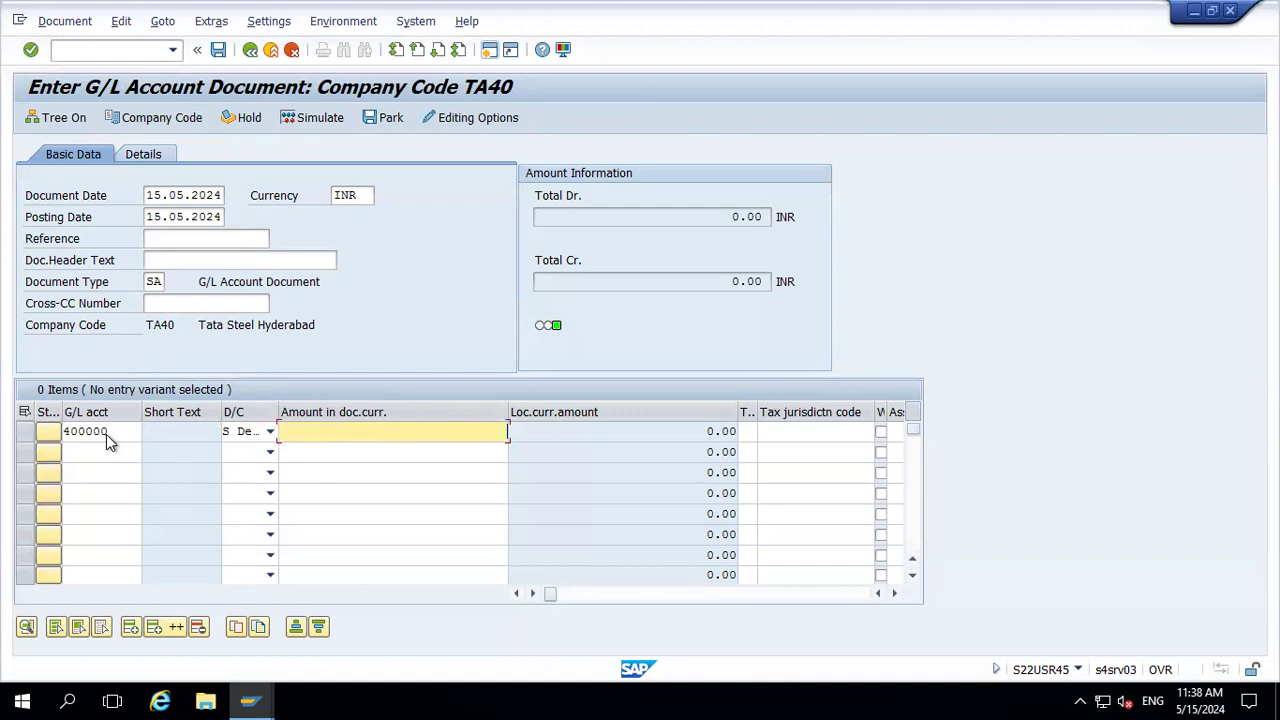
key(Return)
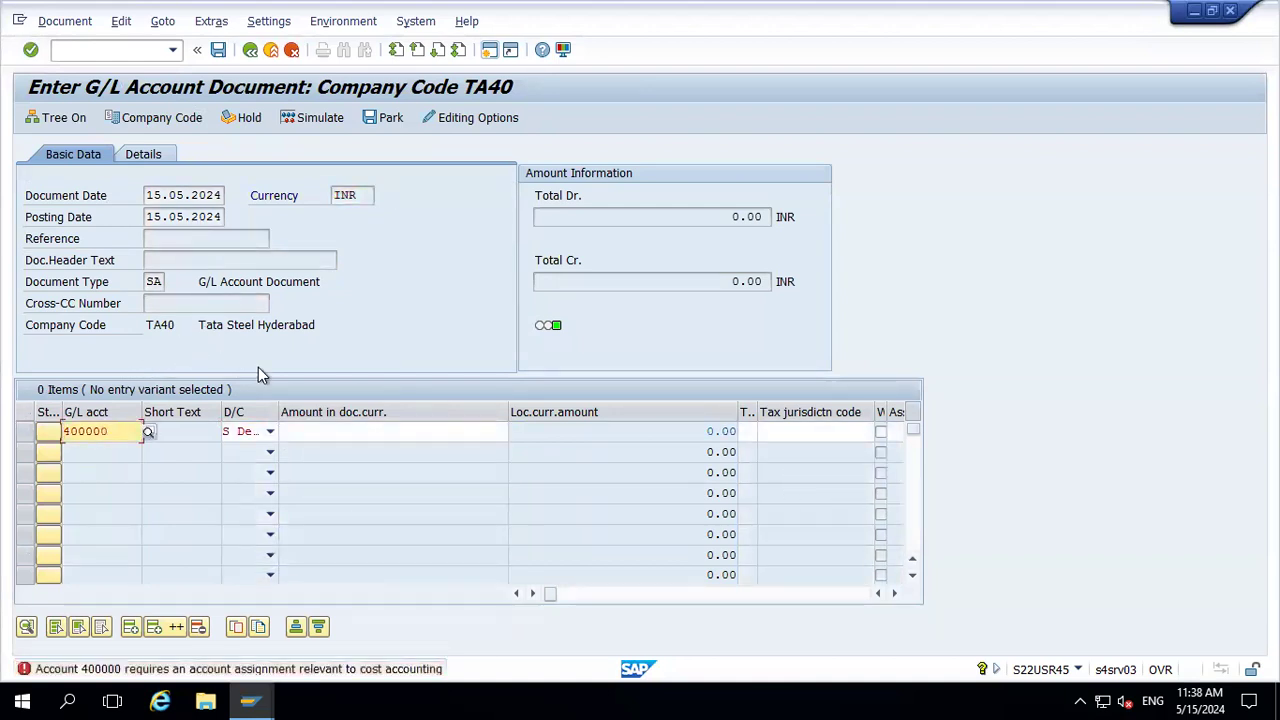
click(341, 431)
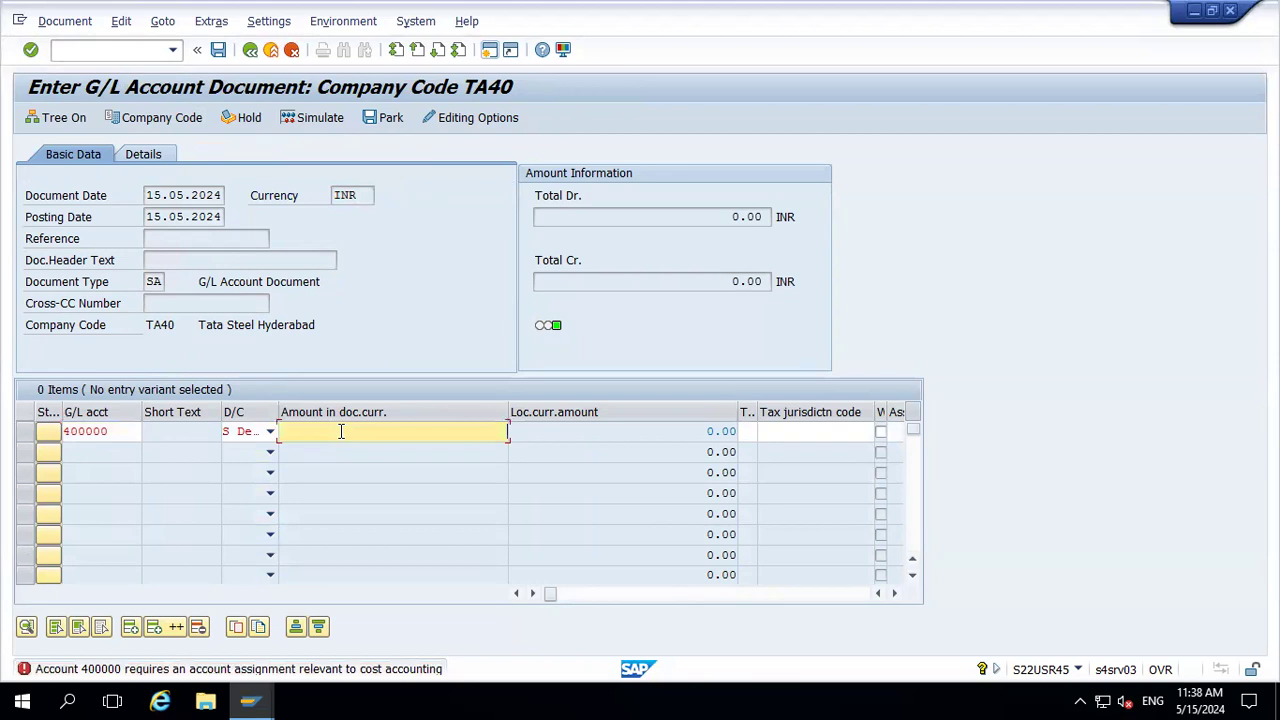
text(5000)
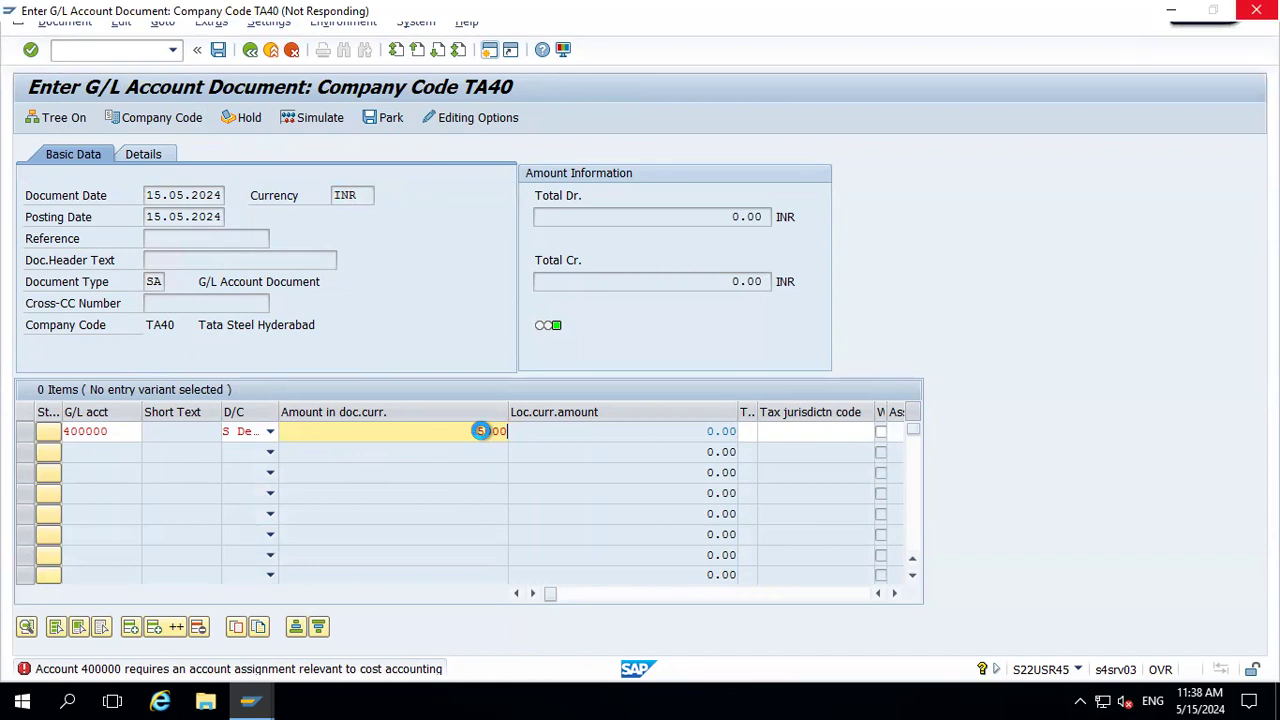
key(Return)
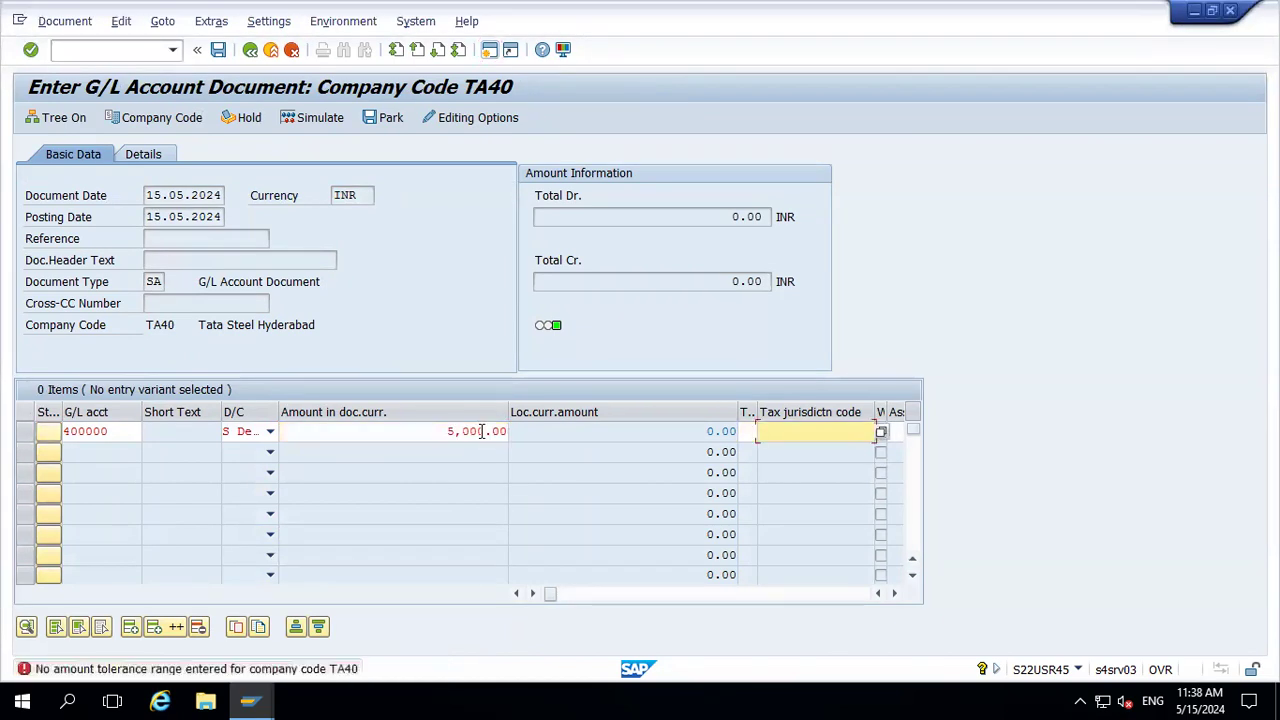
Step: Open transaction oba4 for the FI tolerance groups for users in a new session
click(489, 51)
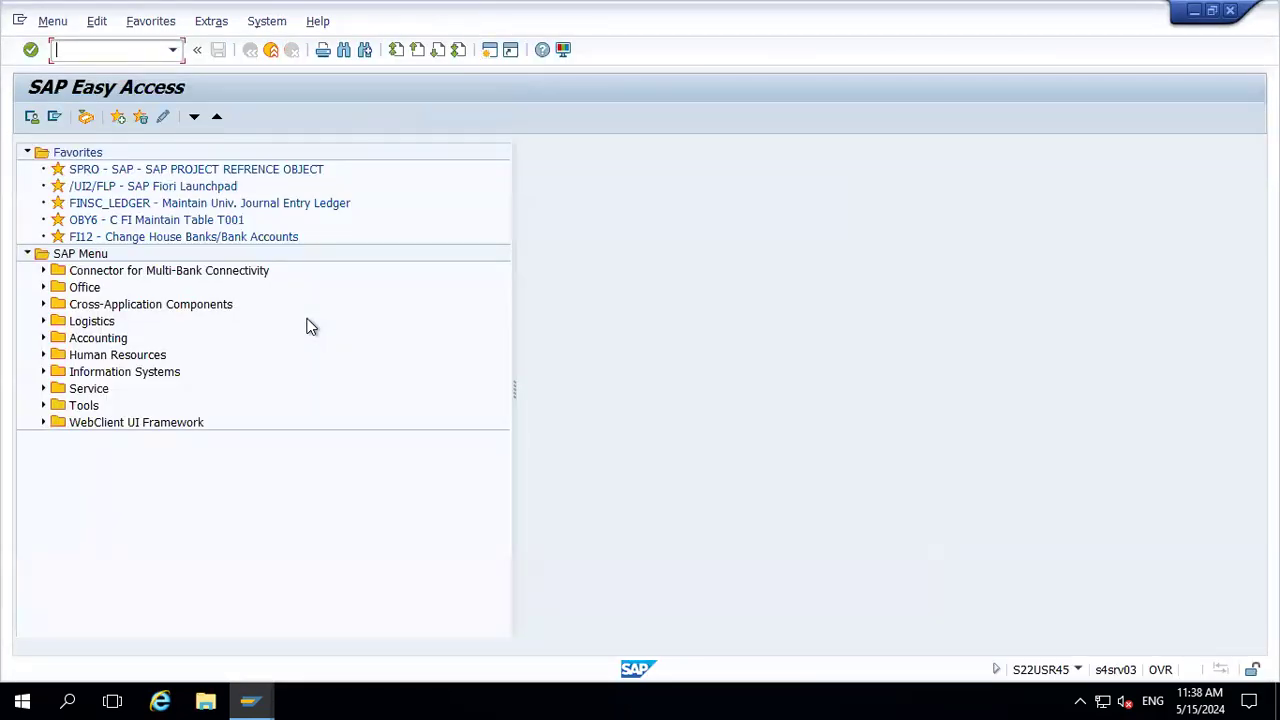
text(oba4)
key(Return)
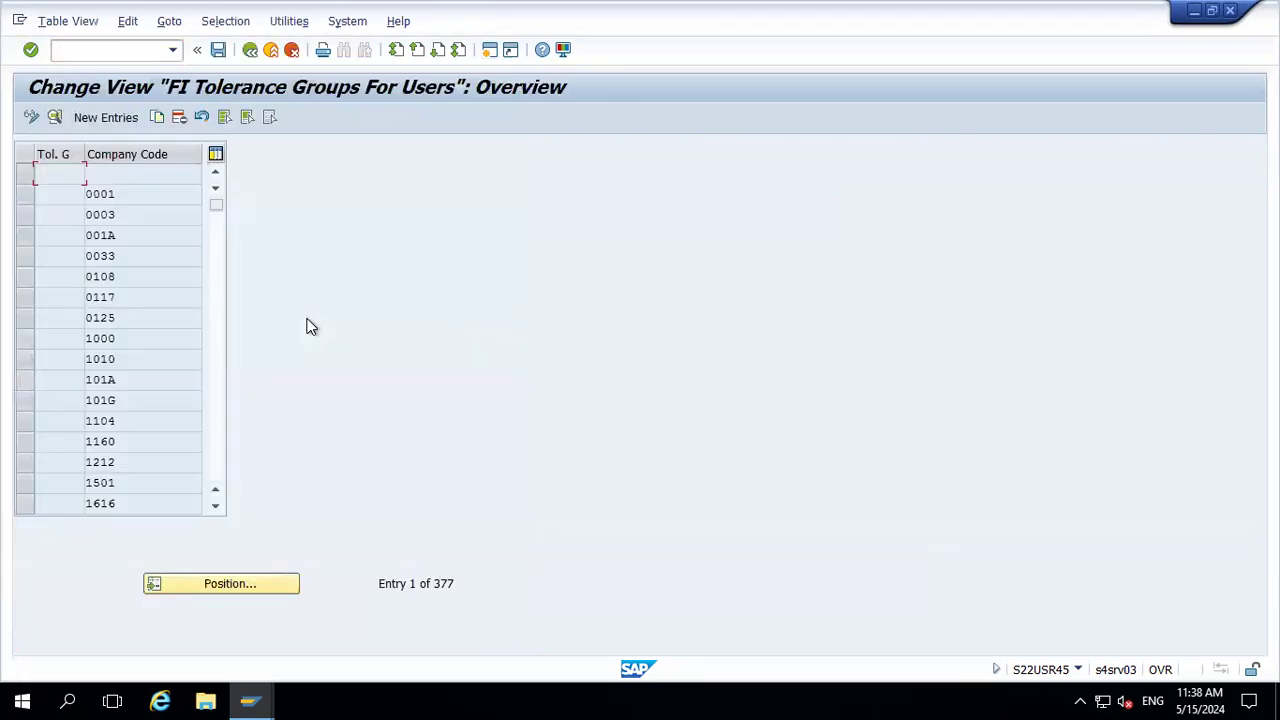
Step: Find company code TA40 in the tolerance group list and view the details of its blank-group entry
click(249, 581)
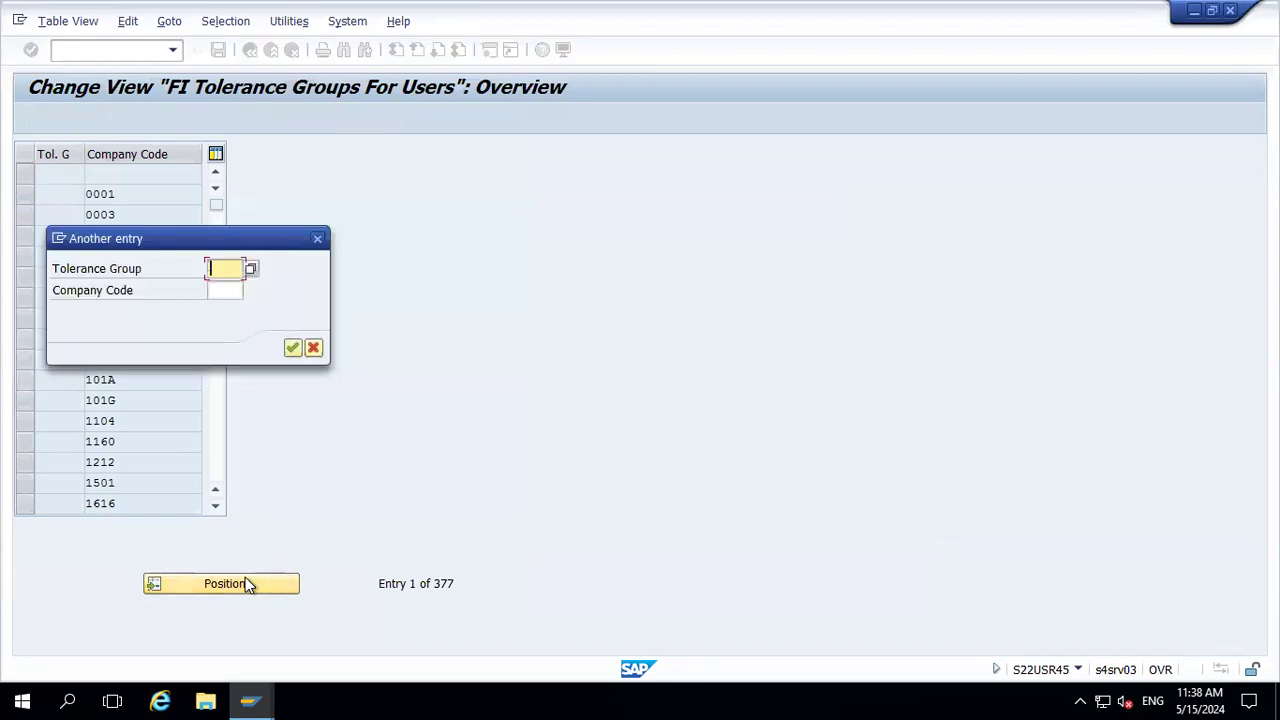
key(Tab)
text(ta)
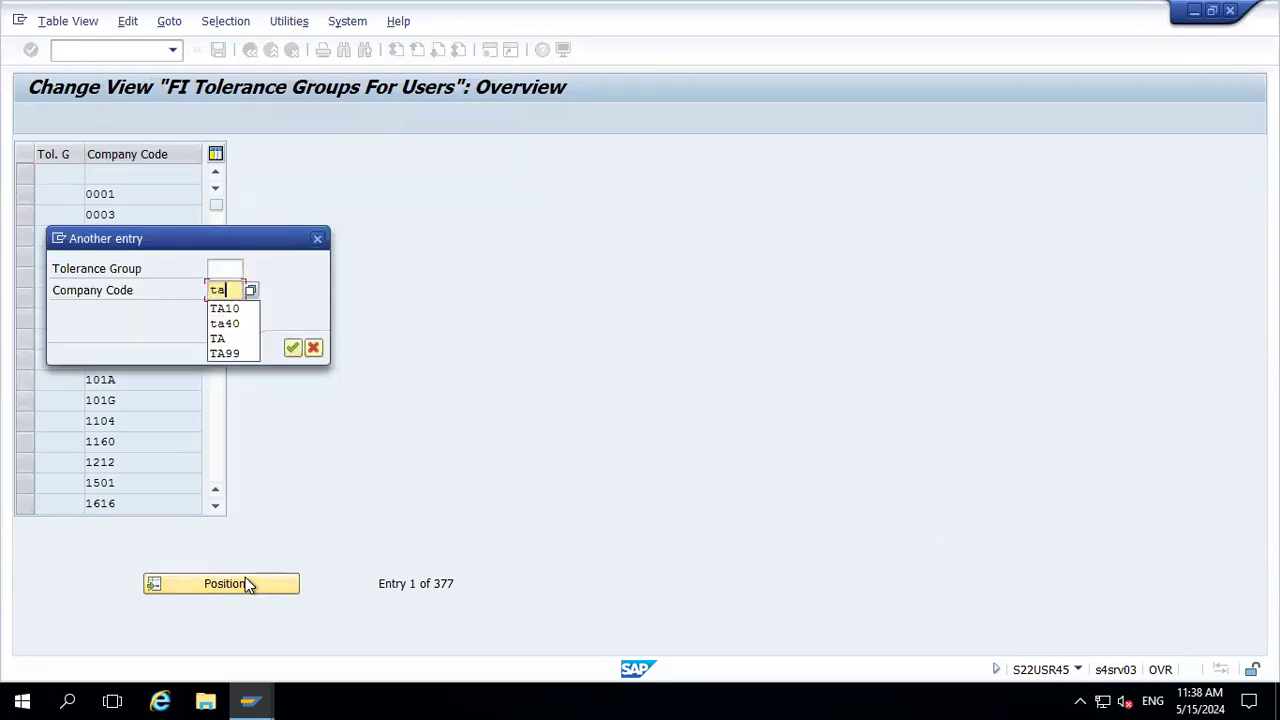
text(40)
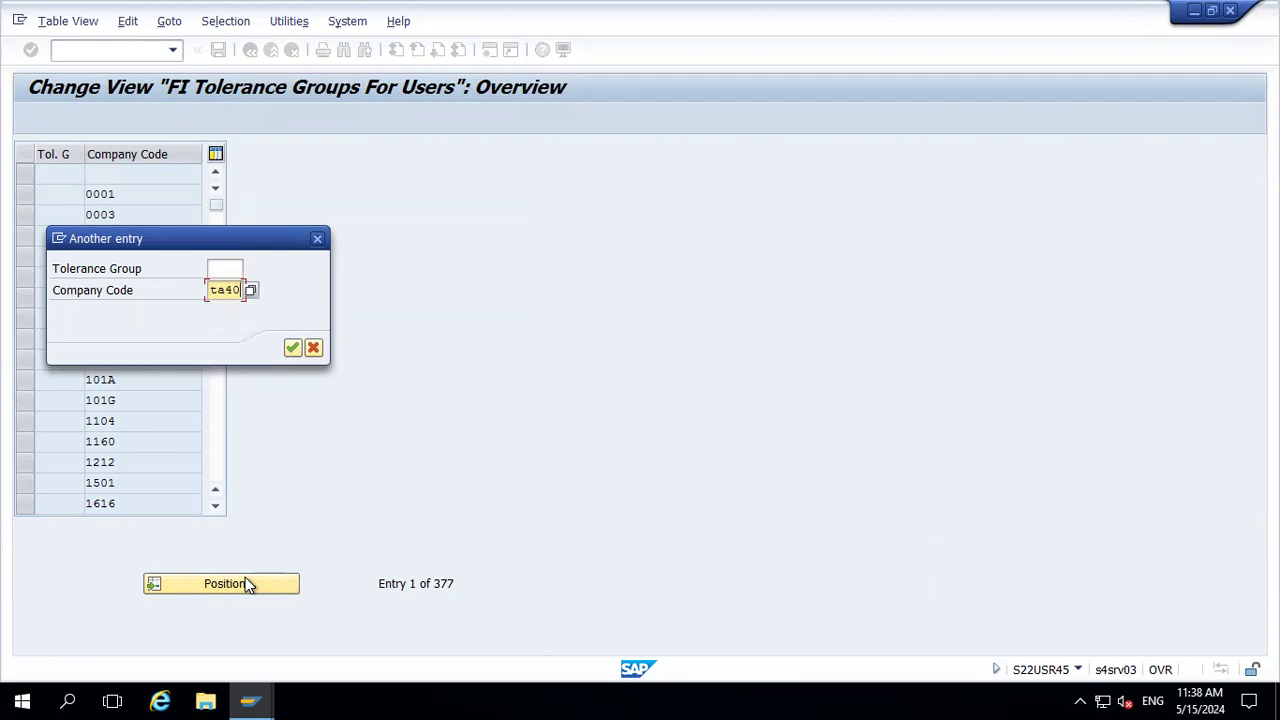
key(Return)
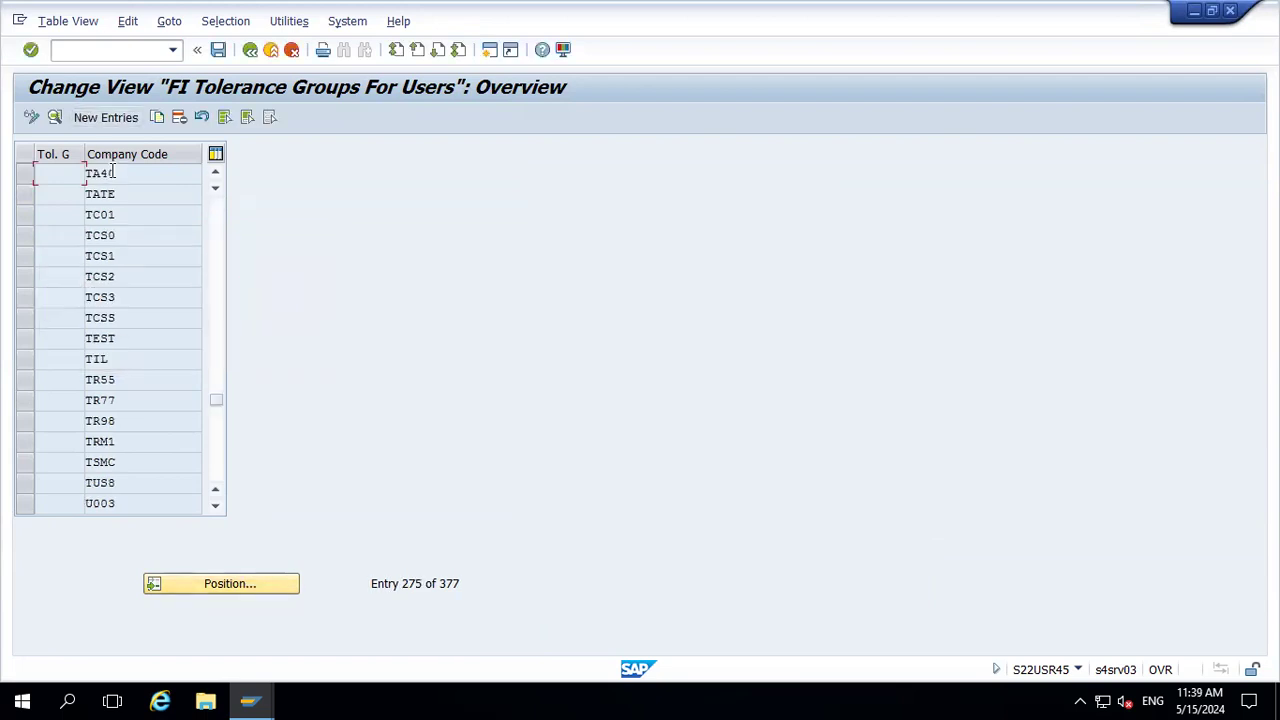
double_click(112, 172)
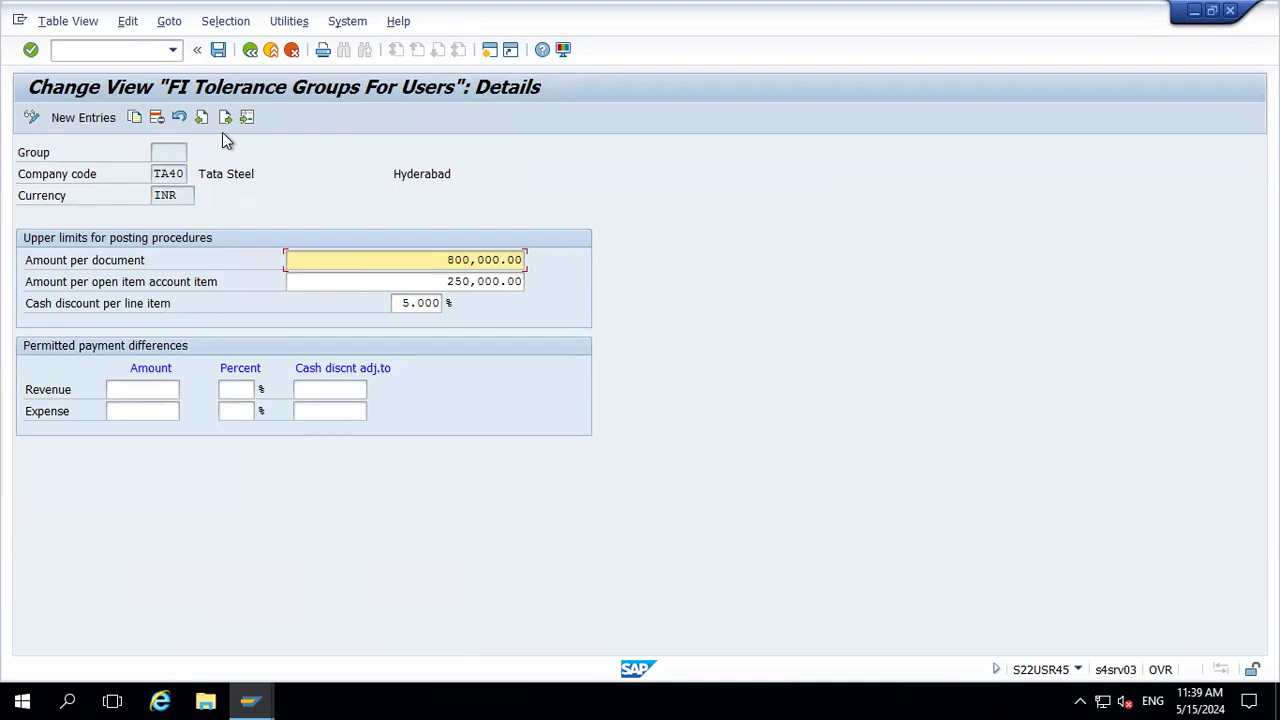
Step: Create a new tolerance group entry with group ABAB for company code TA40
click(84, 117)
text(abab)
key(Tab)
text(ta40)
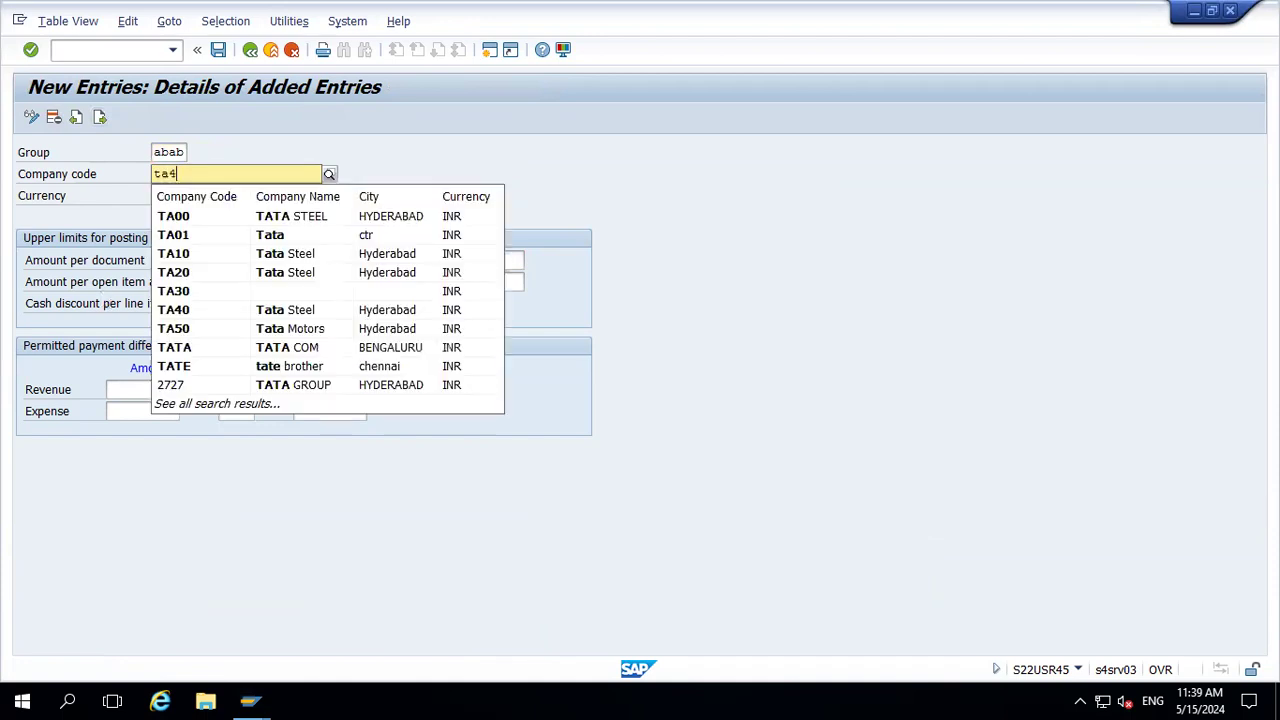
Step: Limit group ABAB to 1000000 per document, 500000 per open item and 5% cash discount, and save under the proposed customizing request
key(Tab)
key(Down)
key(Down)
key(Tab)
key(Down)
key(Down)
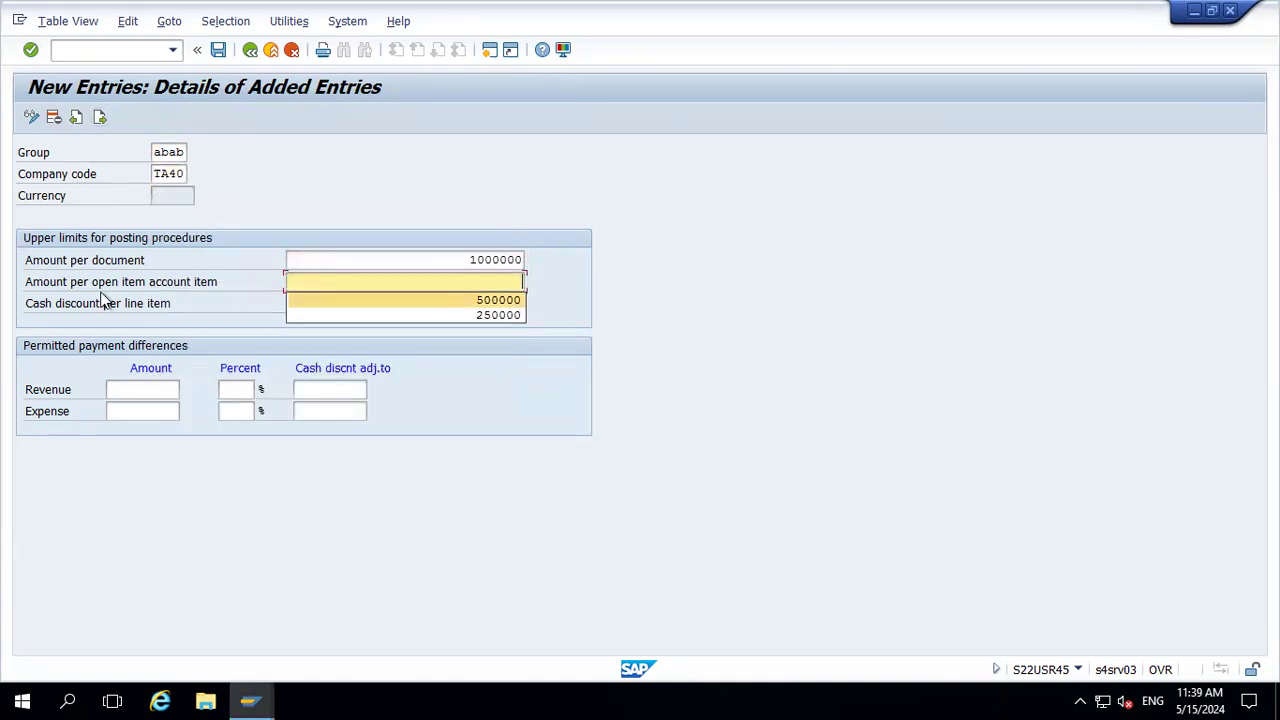
key(Tab)
key(Down)
key(Down)
key(Return)
key(Return)
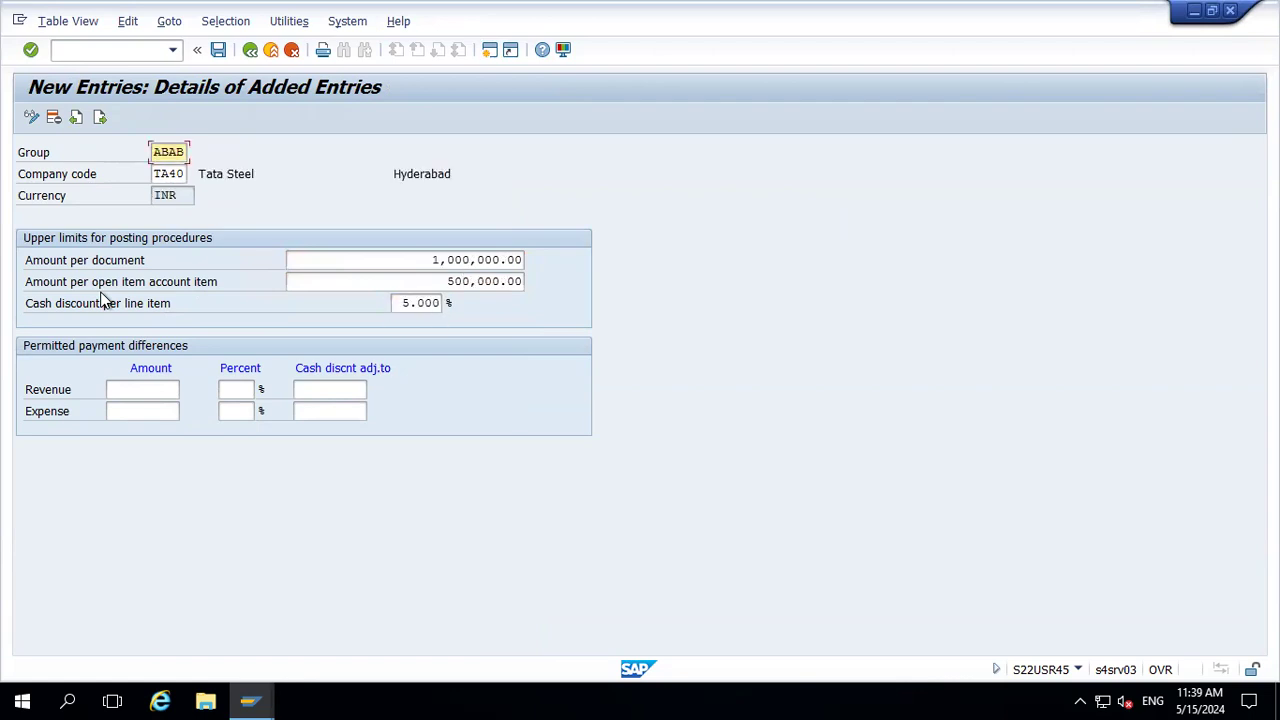
key(ctrl+s)
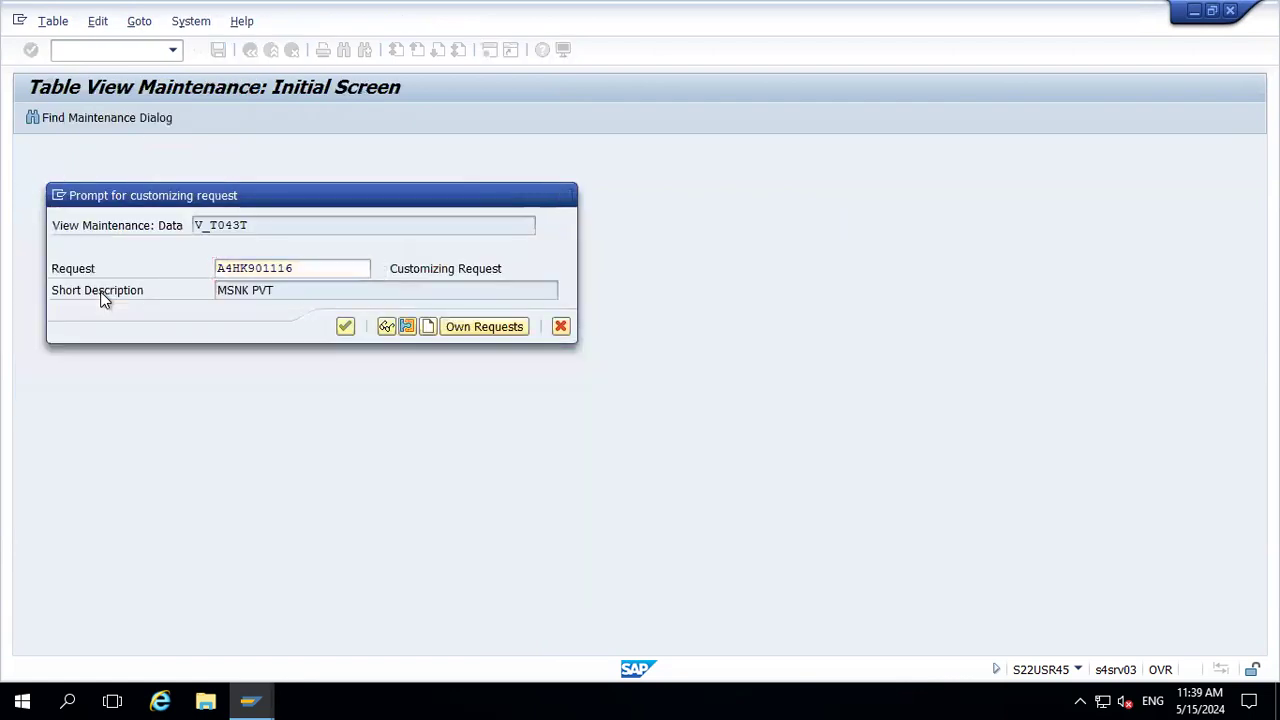
key(Return)
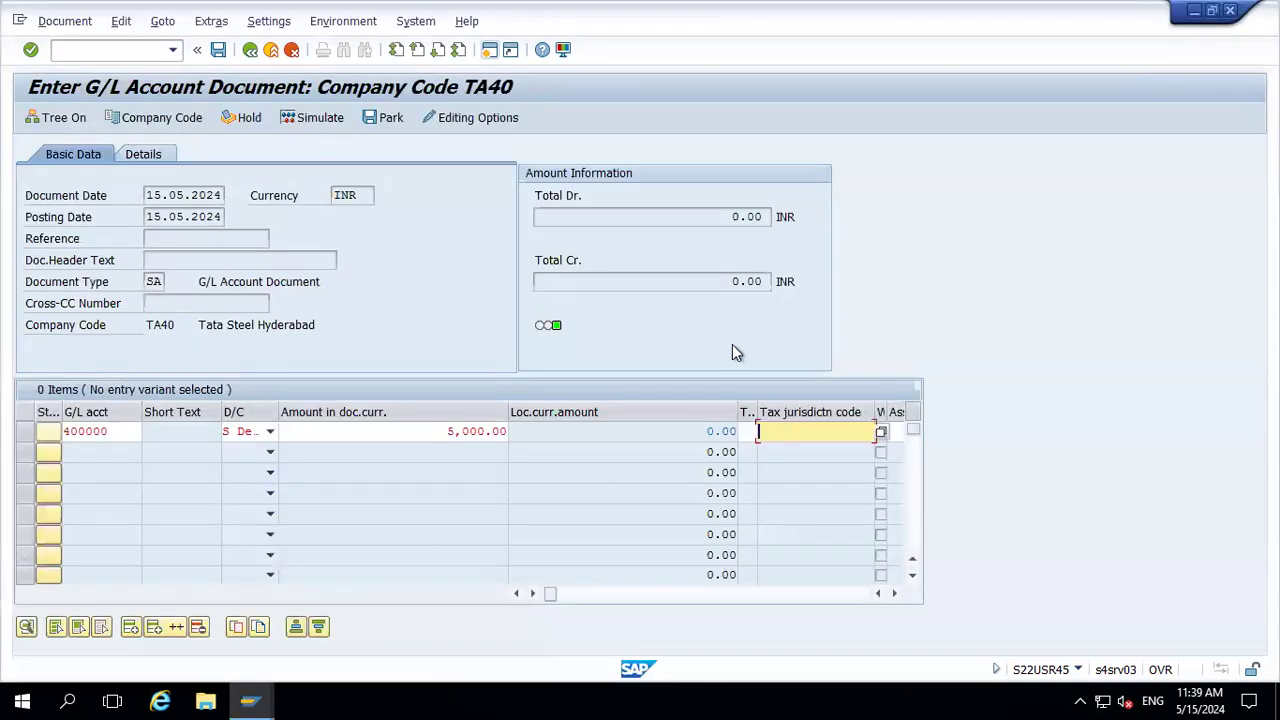
Step: Discard the open G/L document entry and restart transaction fb50
click(130, 46)
text(/n)
key(Return)
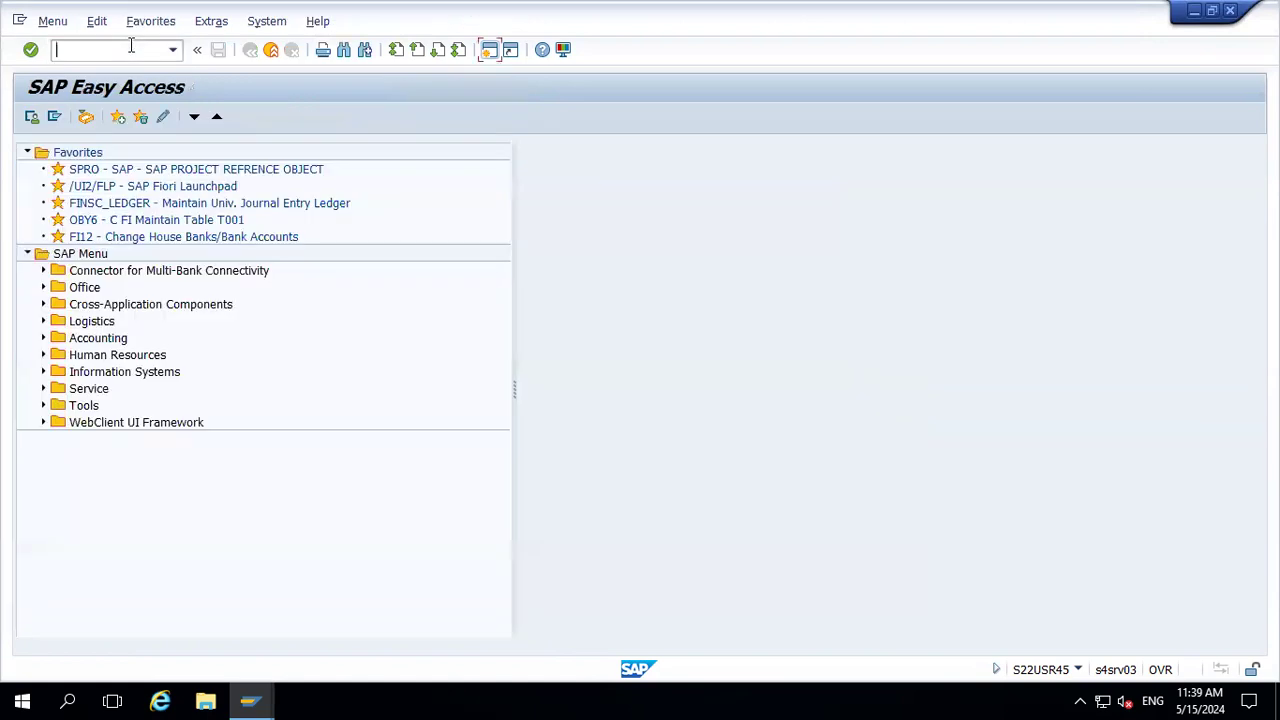
text(fb50)
key(Return)
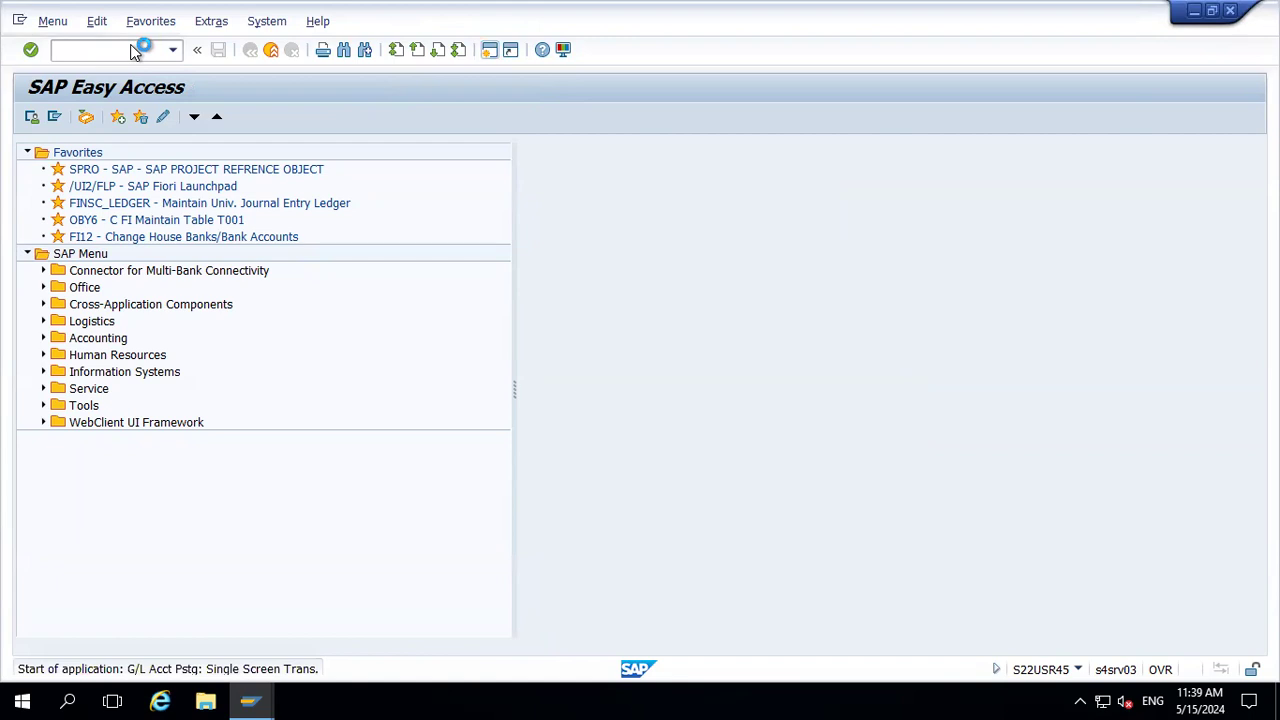
Step: Date the document 15.05.2024 and enter a first line item debiting G/L account 400000 with 5000
key(Down)
key(Return)
key(Return)
click(109, 431)
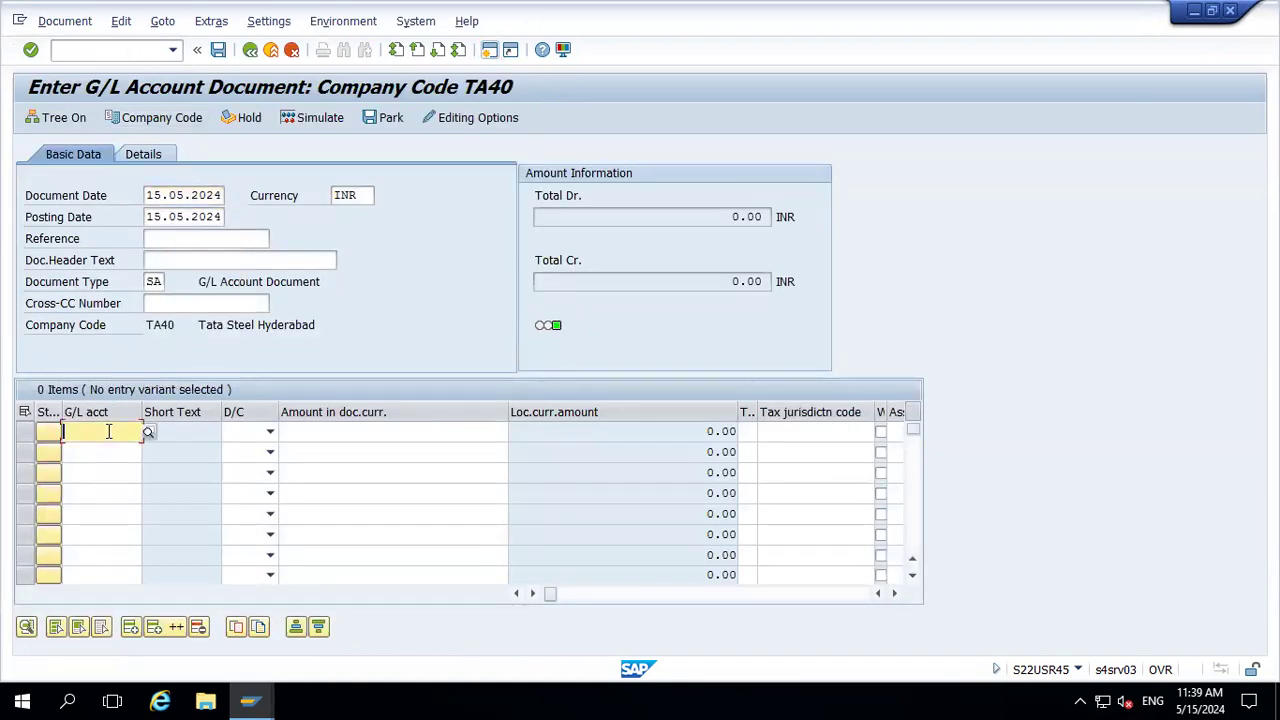
key(Down)
key(Return)
key(Return)
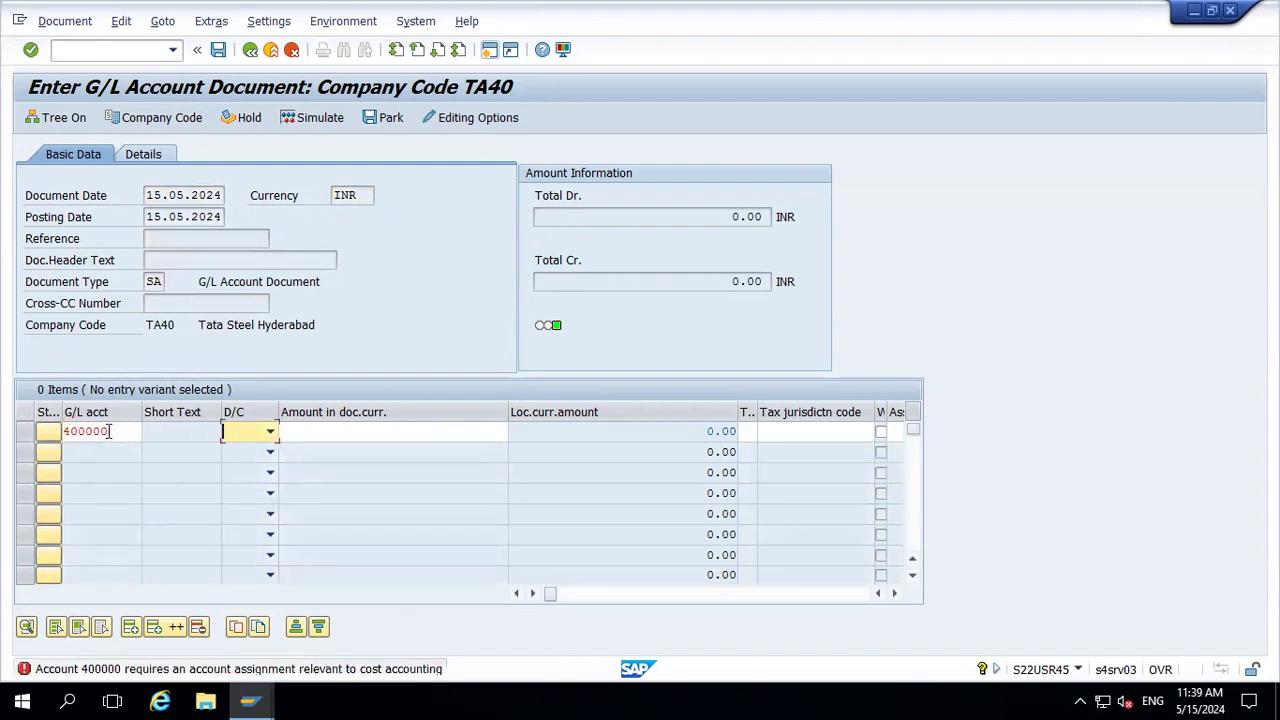
key(s)
key(Tab)
key(Down)
key(Return)
key(Return)
Step: Try to assign cost center 100100 to the debit line for account 400000
key(Tab)
key(Tab)
key(Tab)
key(Tab)
key(Tab)
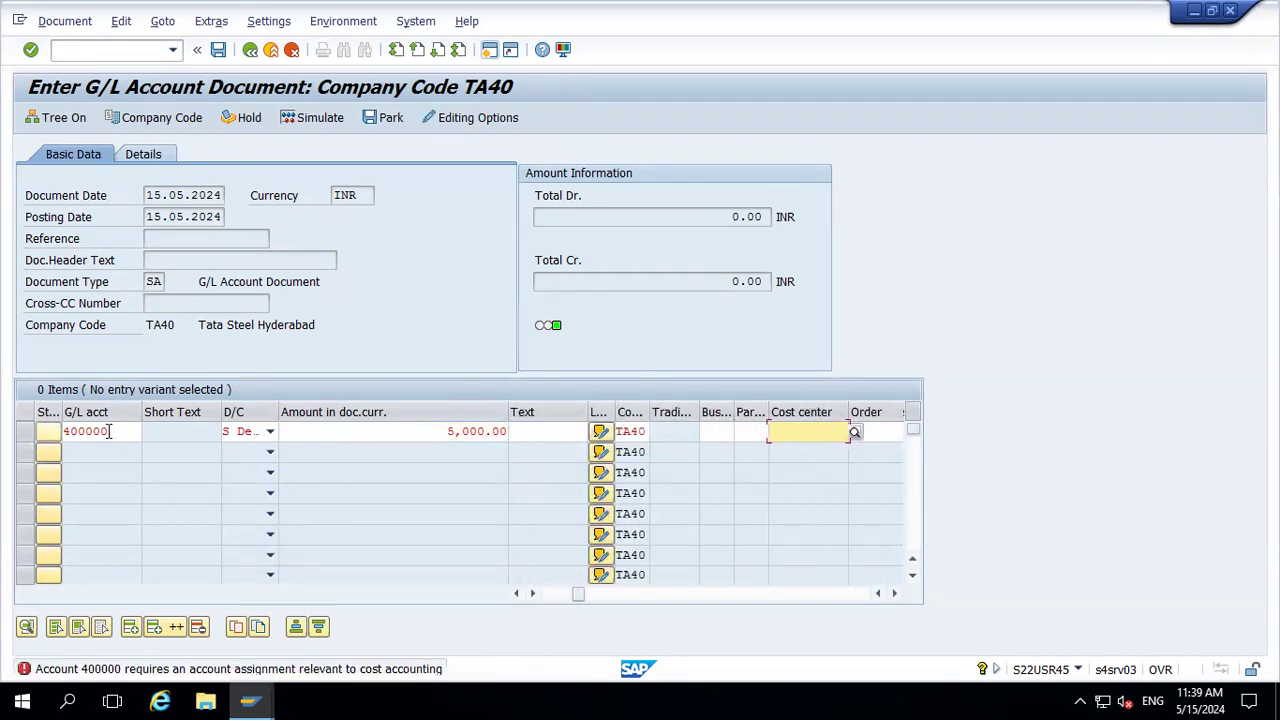
key(Down)
key(Down)
key(Return)
key(Return)
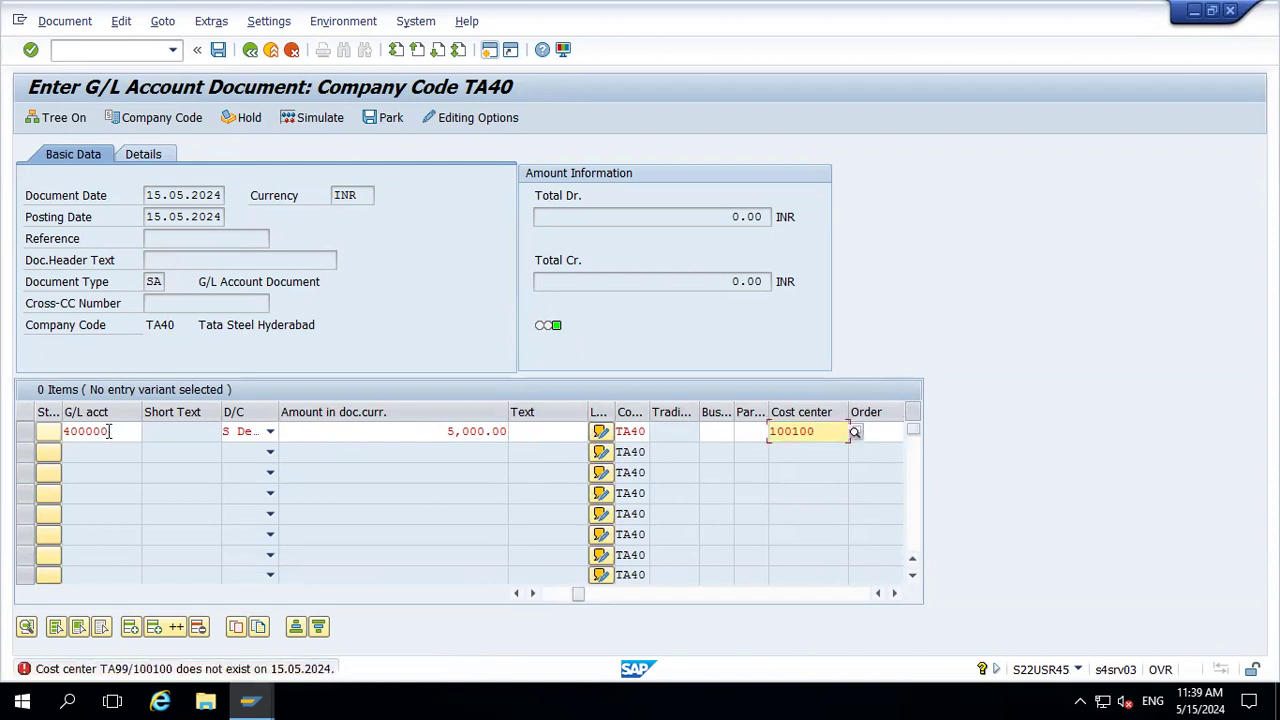
Step: Look up cost centers in controlling area TA99 and assign cost center 1000100 (STEEL) to the debit line
click(855, 434)
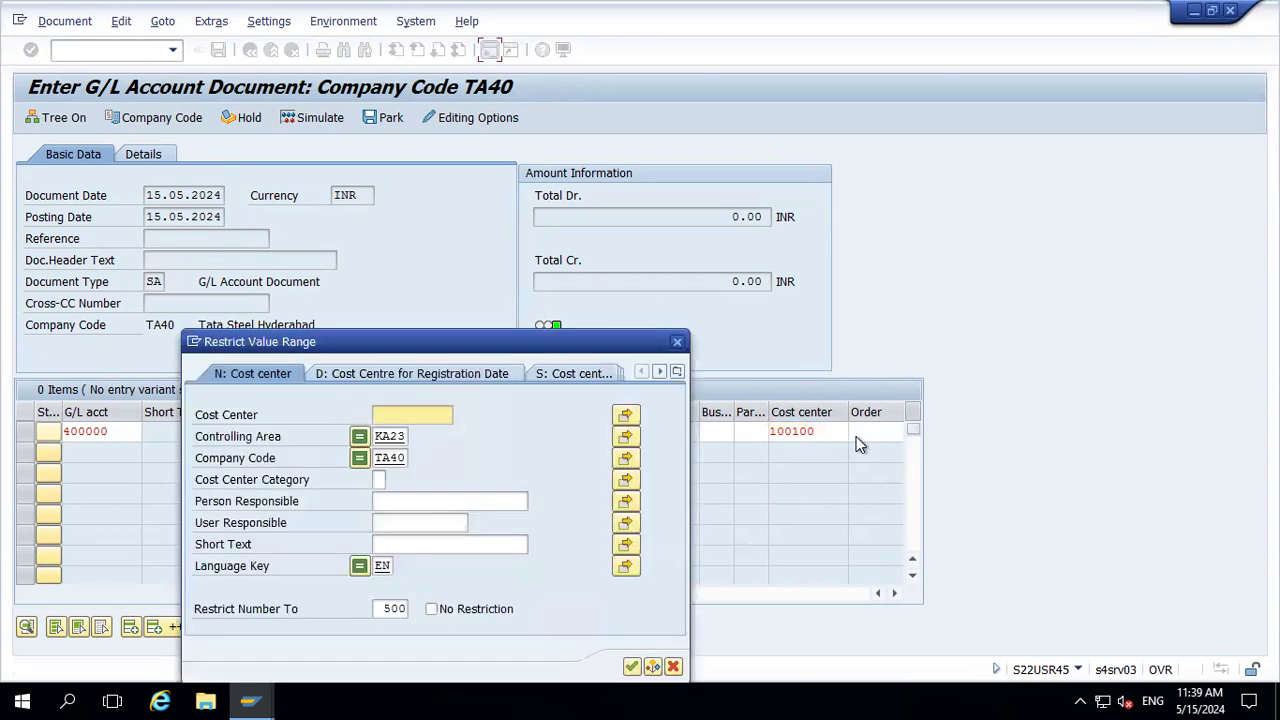
click(403, 436)
key(BackSpace)
key(BackSpace)
key(BackSpace)
key(BackSpace)
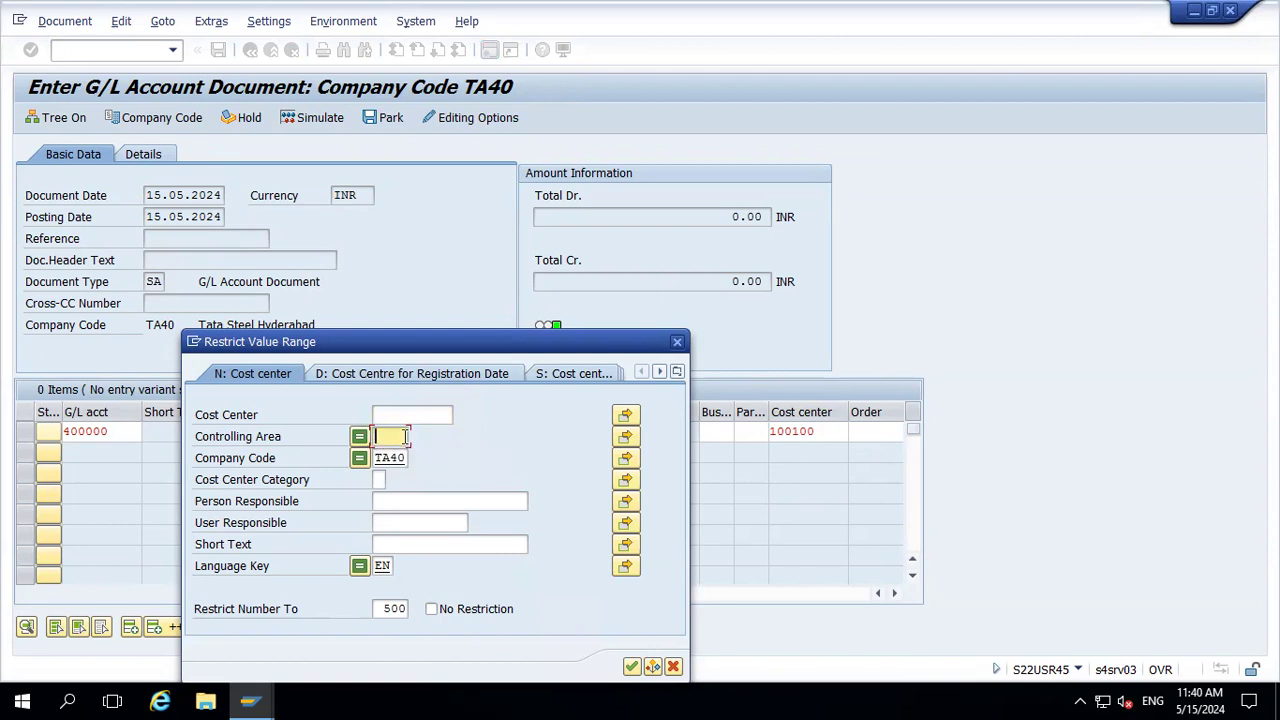
text(ta99)
key(Return)
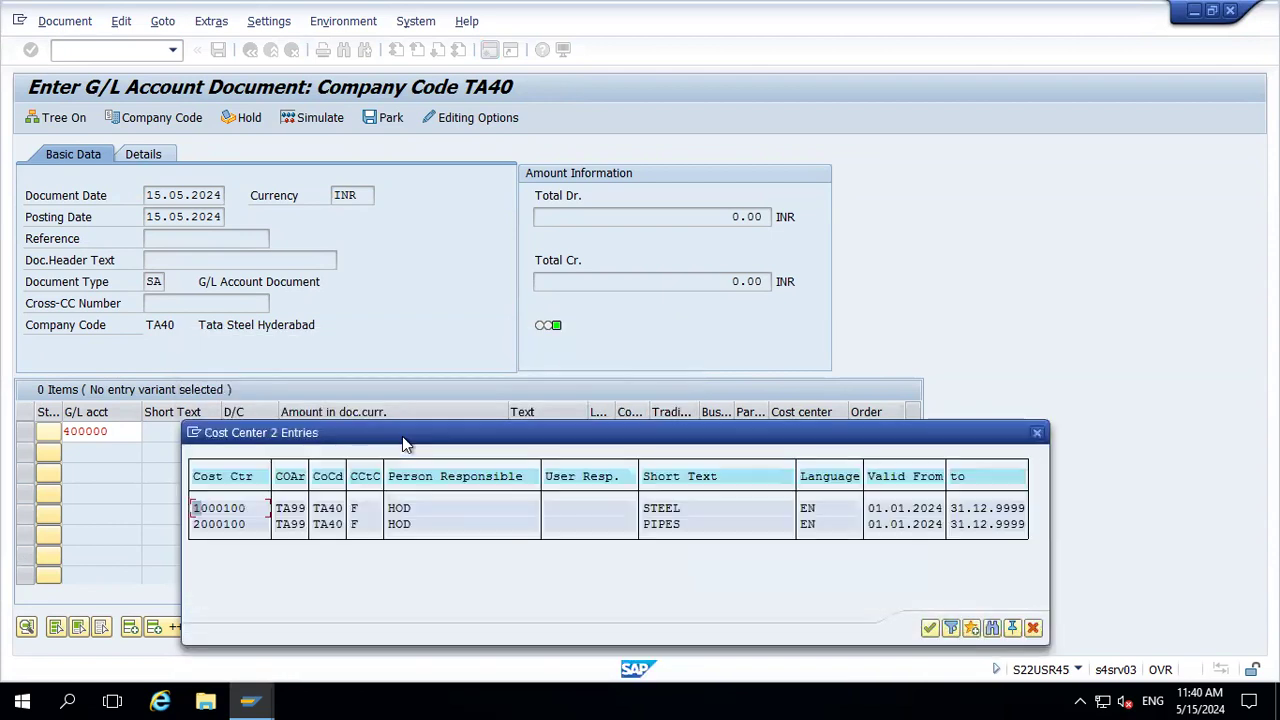
key(Return)
key(Return)
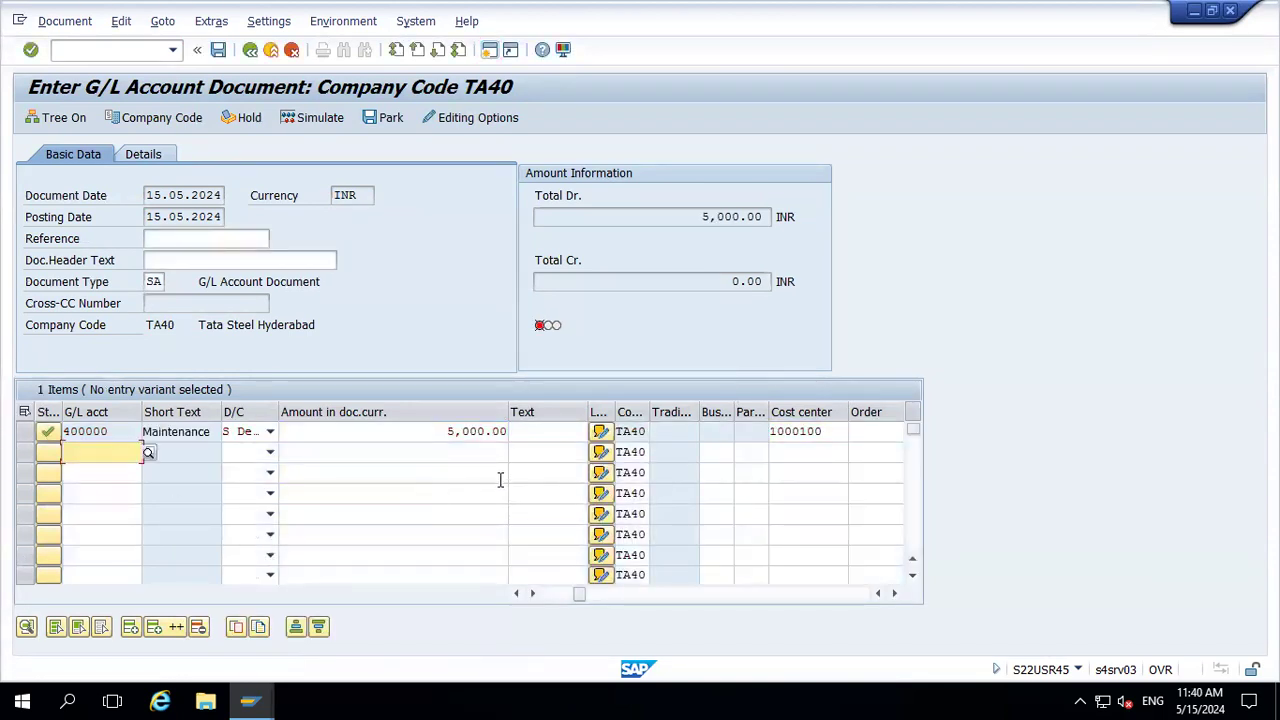
Step: Return to posting key 40, set Text to required entry in its General Data field status, and save under the proposed customizing request
click(550, 432)
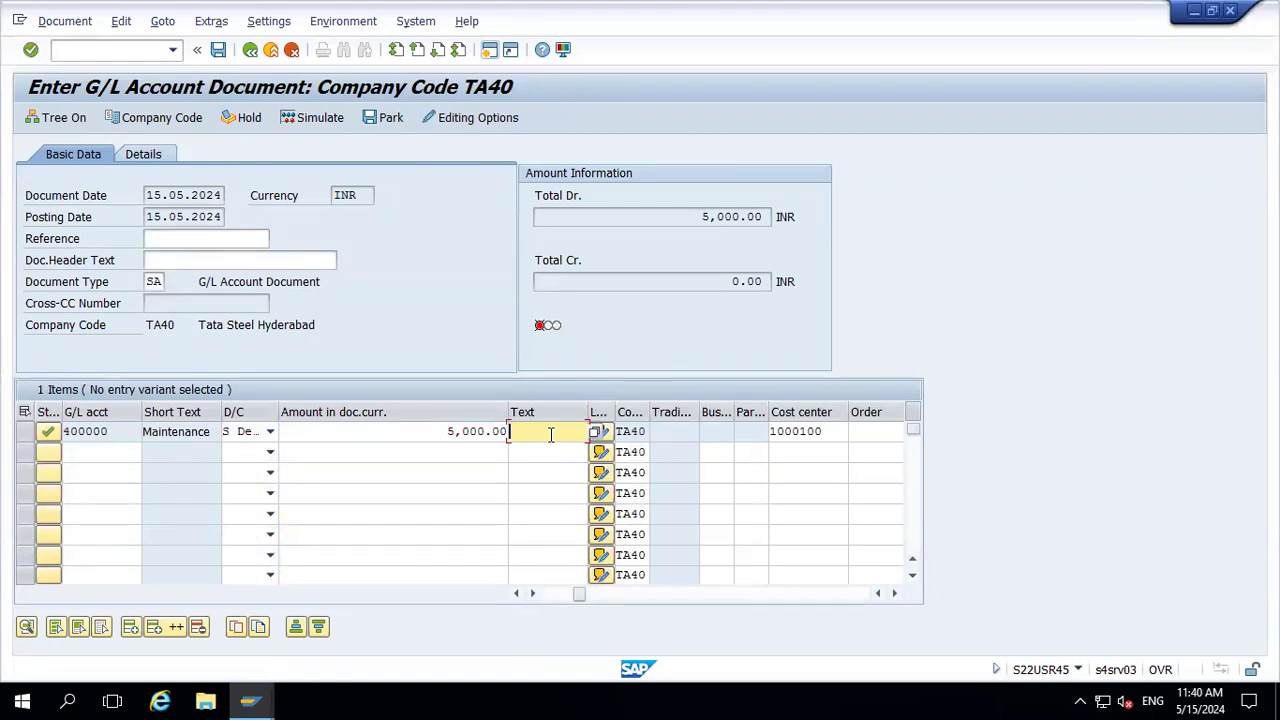
key(alt+Tab)
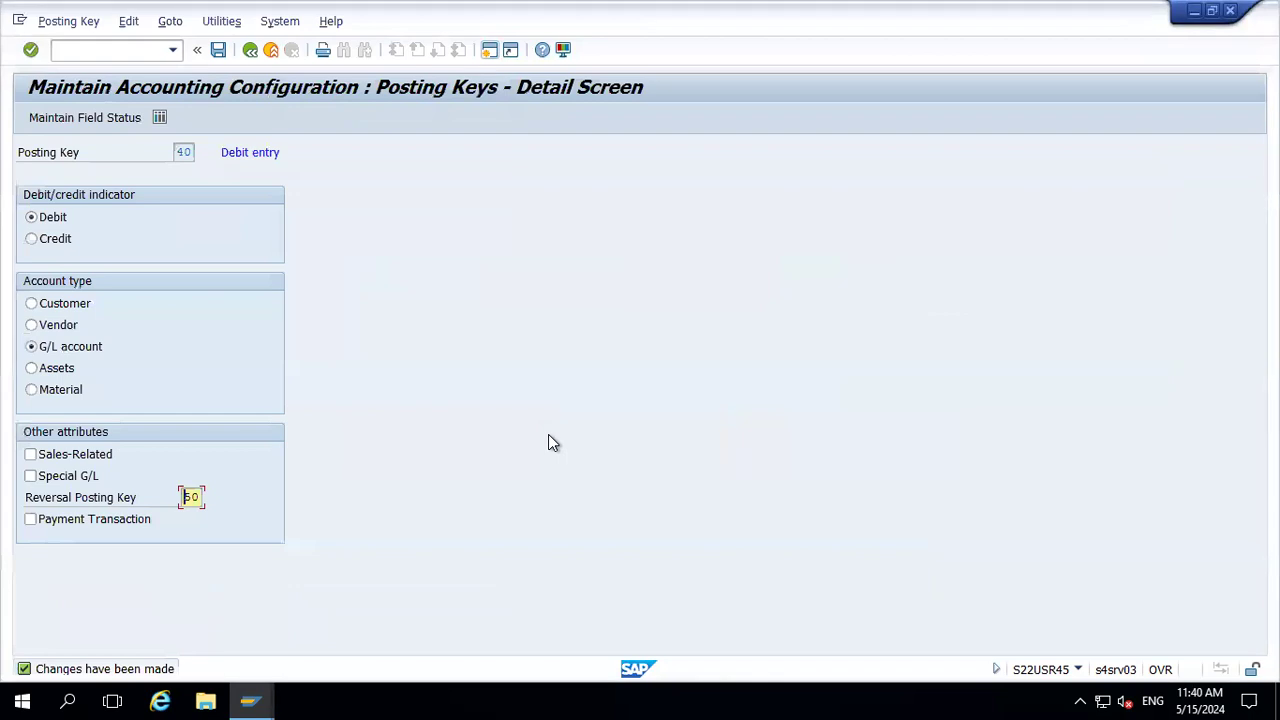
click(104, 119)
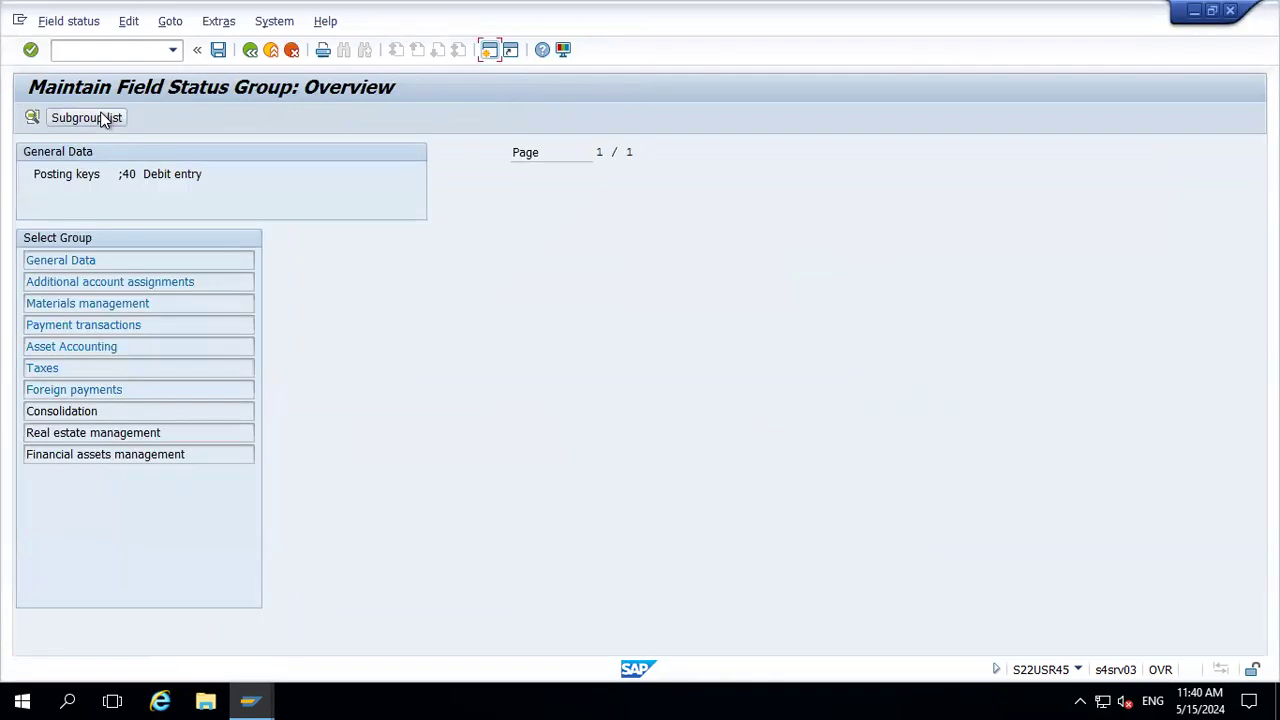
double_click(62, 261)
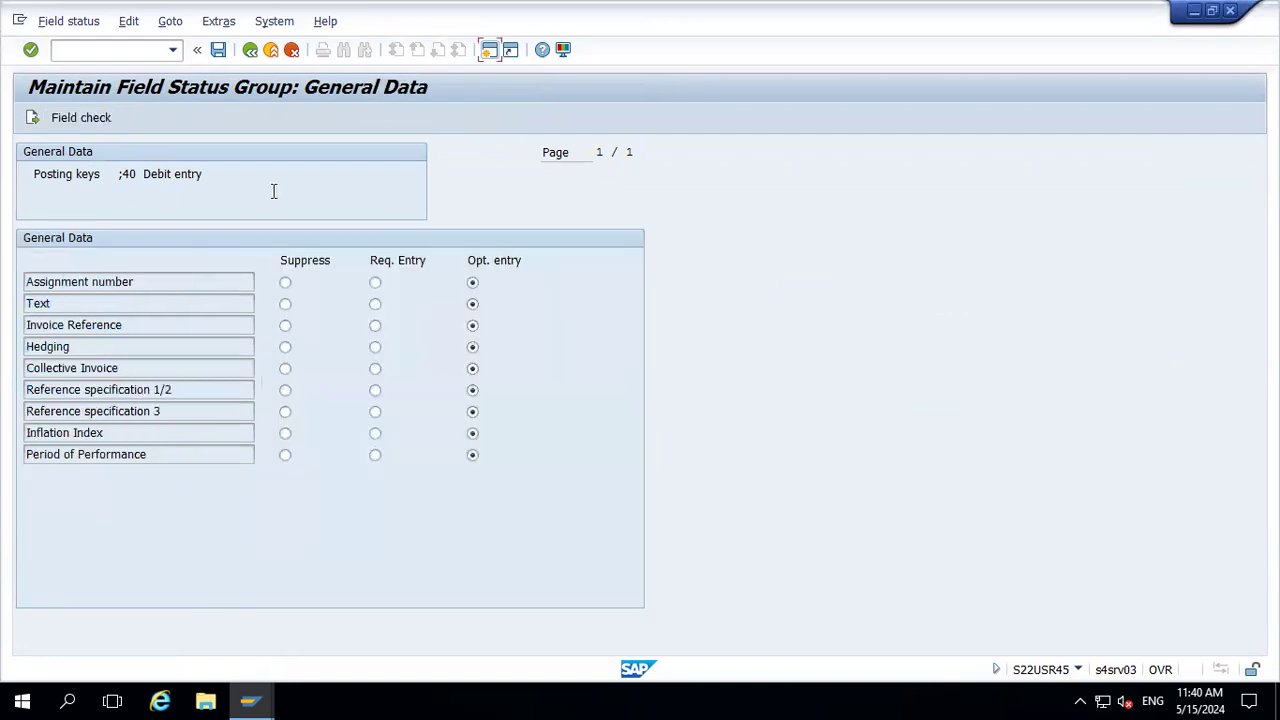
click(376, 305)
click(218, 52)
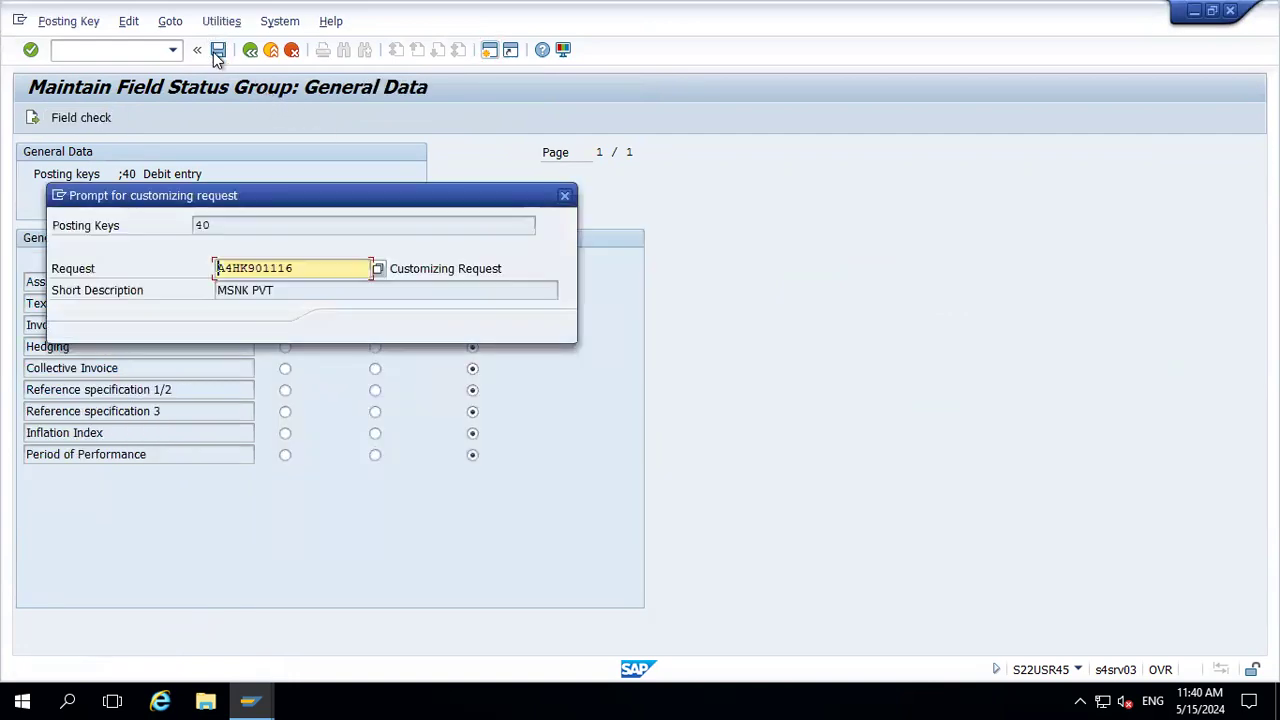
click(344, 328)
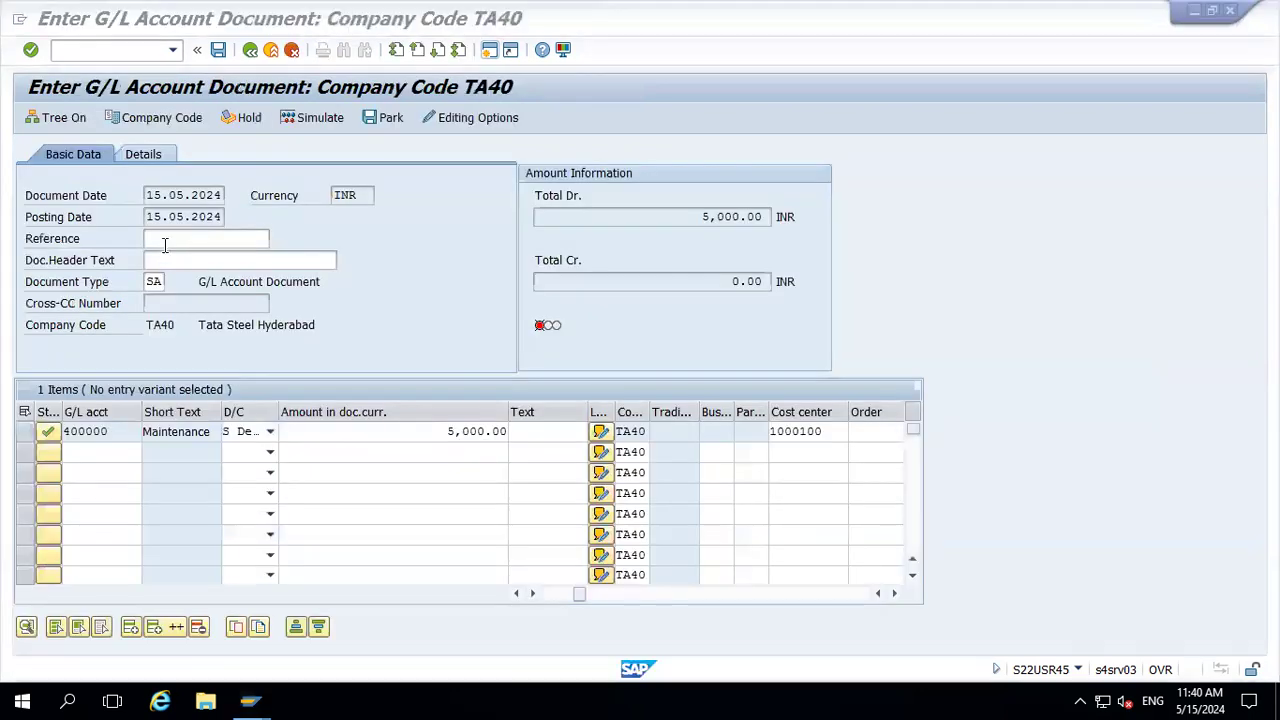
Step: Discard the unfinished G/L document without saving and restart transaction FB50 for a fresh entry
click(269, 57)
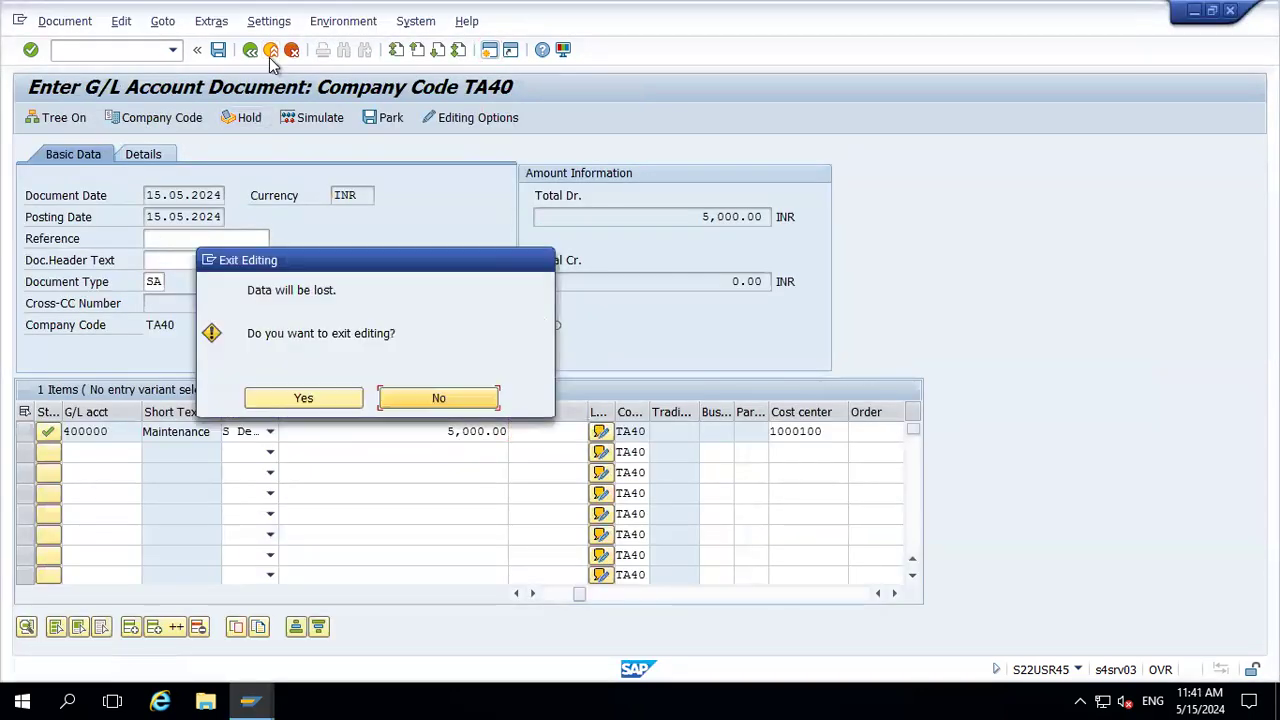
click(303, 397)
text(fb50)
key(Return)
key(Return)
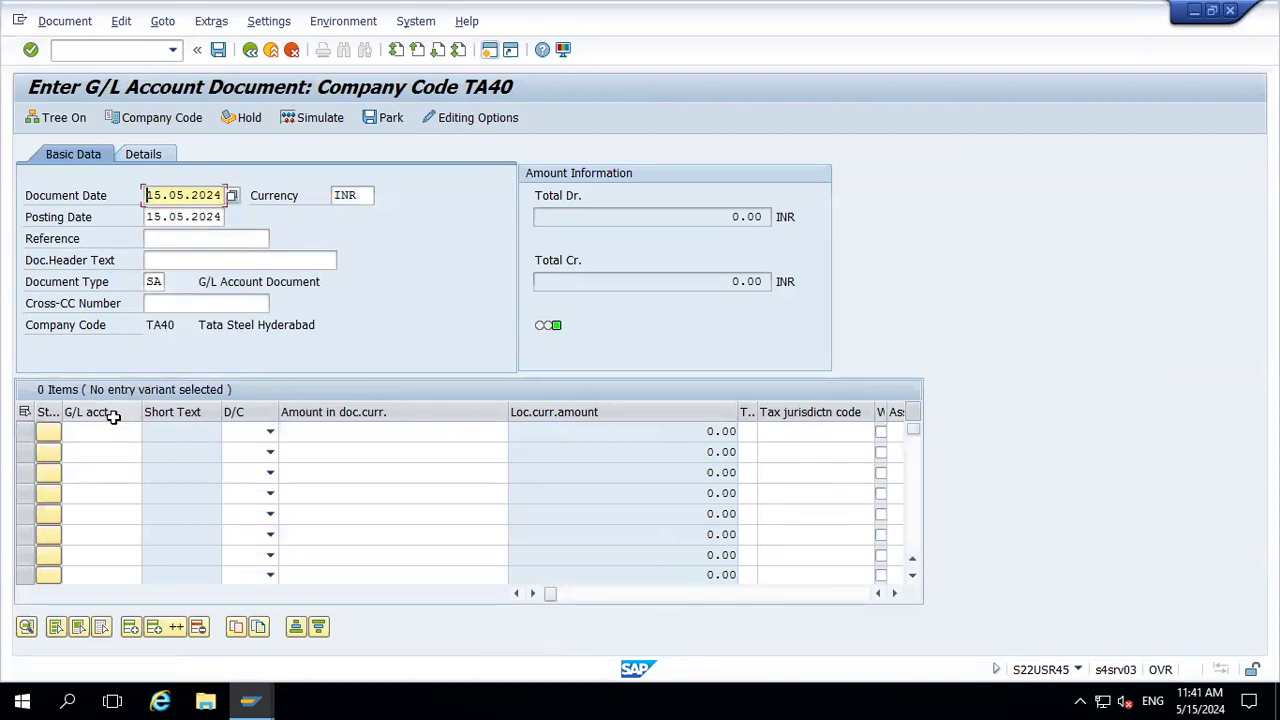
Step: Try a debit line for G/L account 400000 with cost center 1000100 and no text, and view the resulting message's details
click(107, 431)
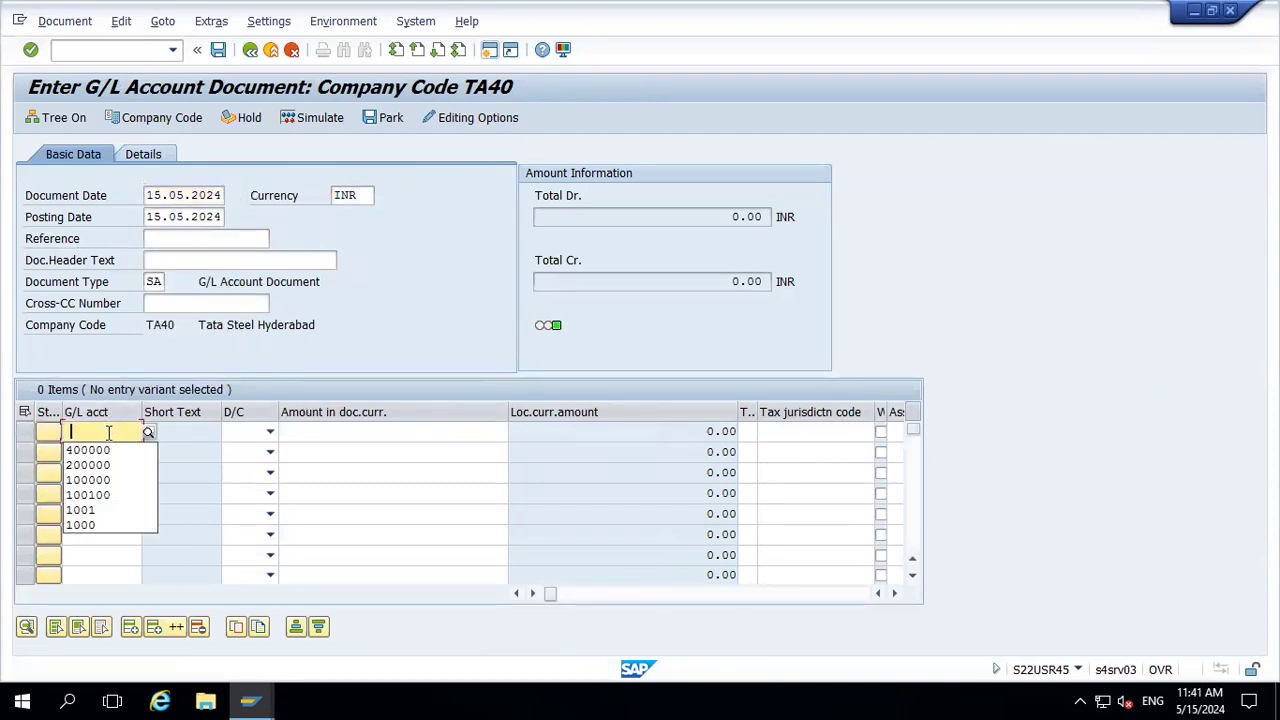
key(Down)
key(Return)
key(Return)
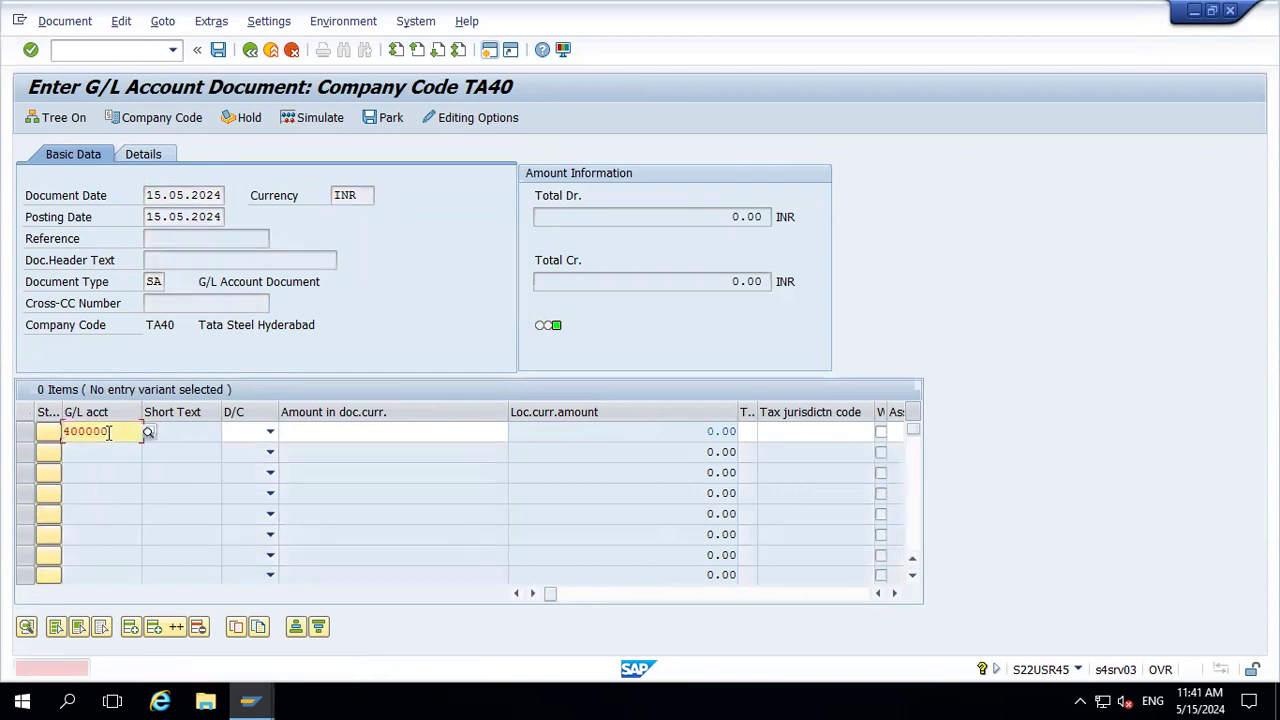
key(Tab)
key(Tab)
key(Down)
key(Tab)
key(Tab)
key(Tab)
key(Tab)
key(Tab)
key(Tab)
key(Tab)
key(Tab)
key(Tab)
key(Tab)
key(Down)
key(Return)
key(Return)
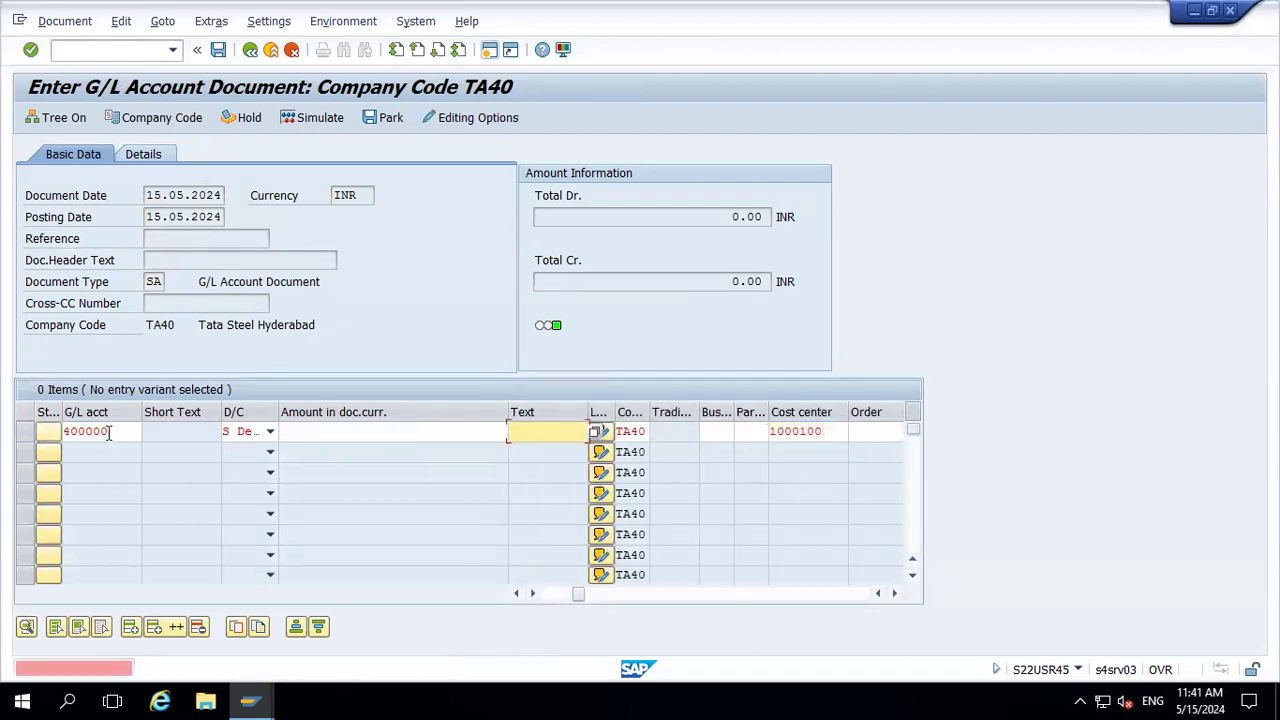
click(178, 668)
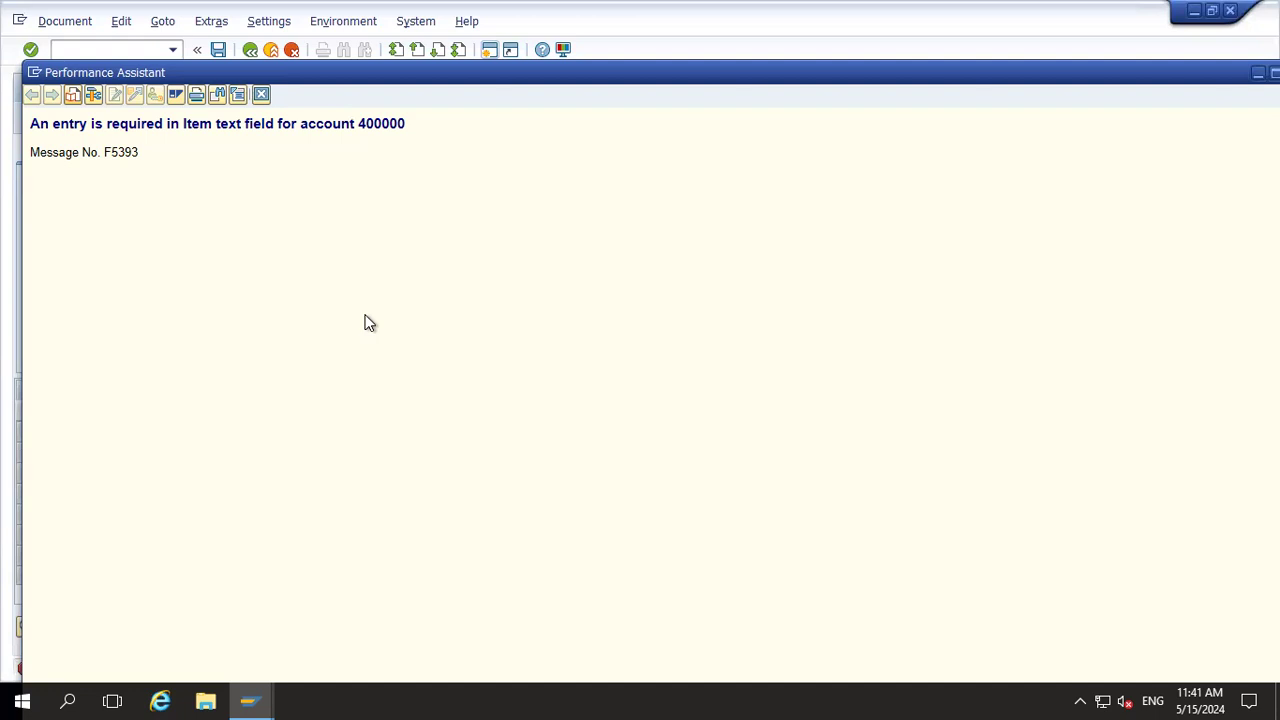
click(261, 95)
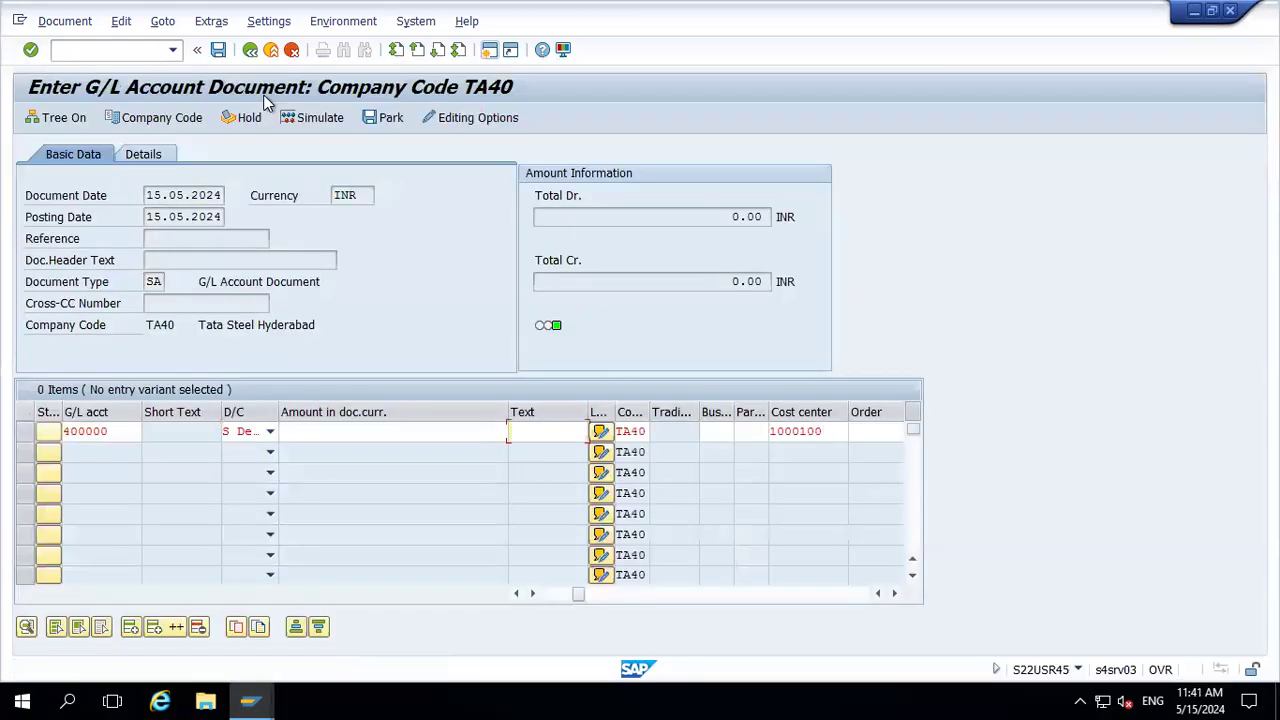
Step: Open an additional session and start transaction OBC4 to display the field status variants
click(489, 50)
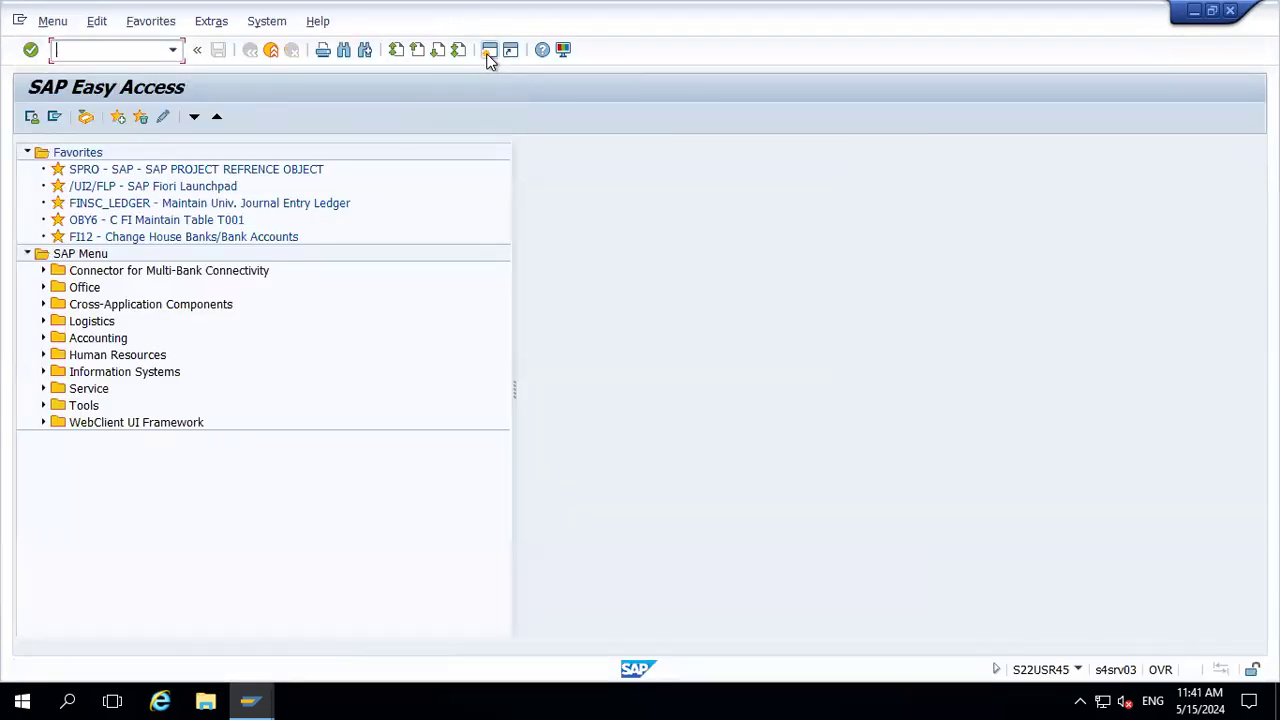
text(obcv)
key(BackSpace)
text(4)
key(Return)
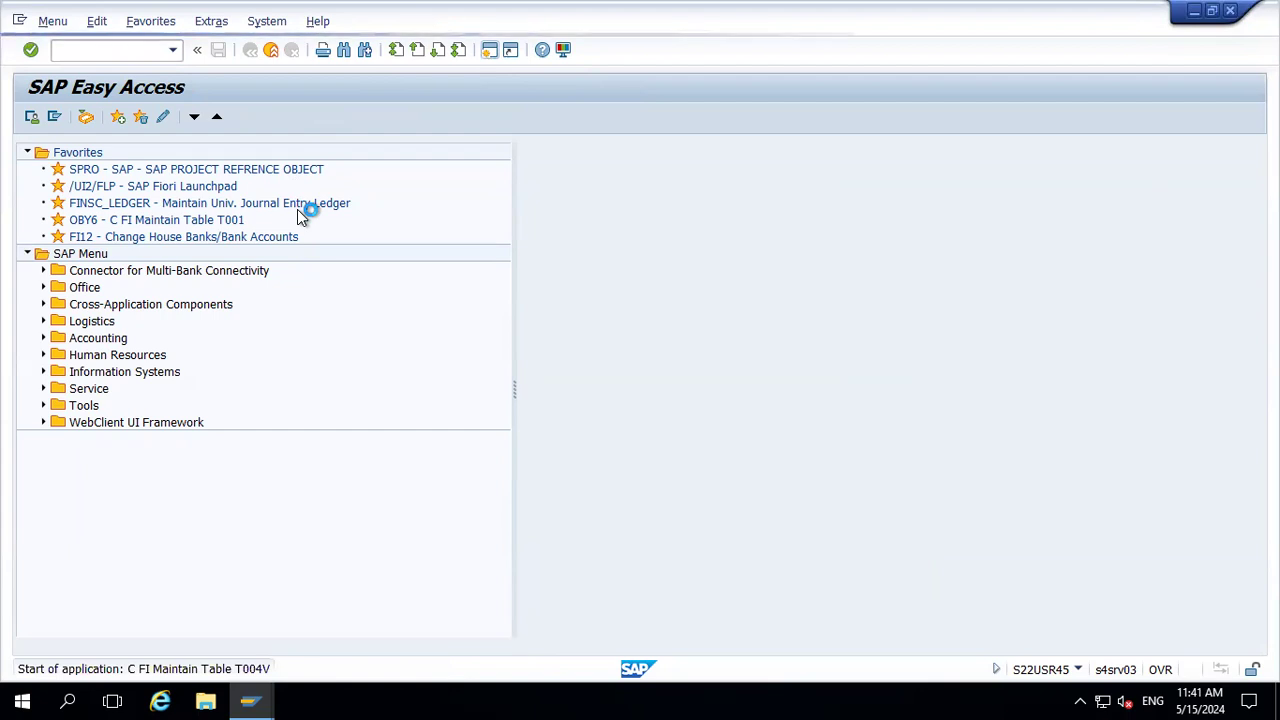
Step: Locate field status variant TAFS and examine the General Data settings of its group G004 (Cost accounts)
click(428, 627)
text(ta)
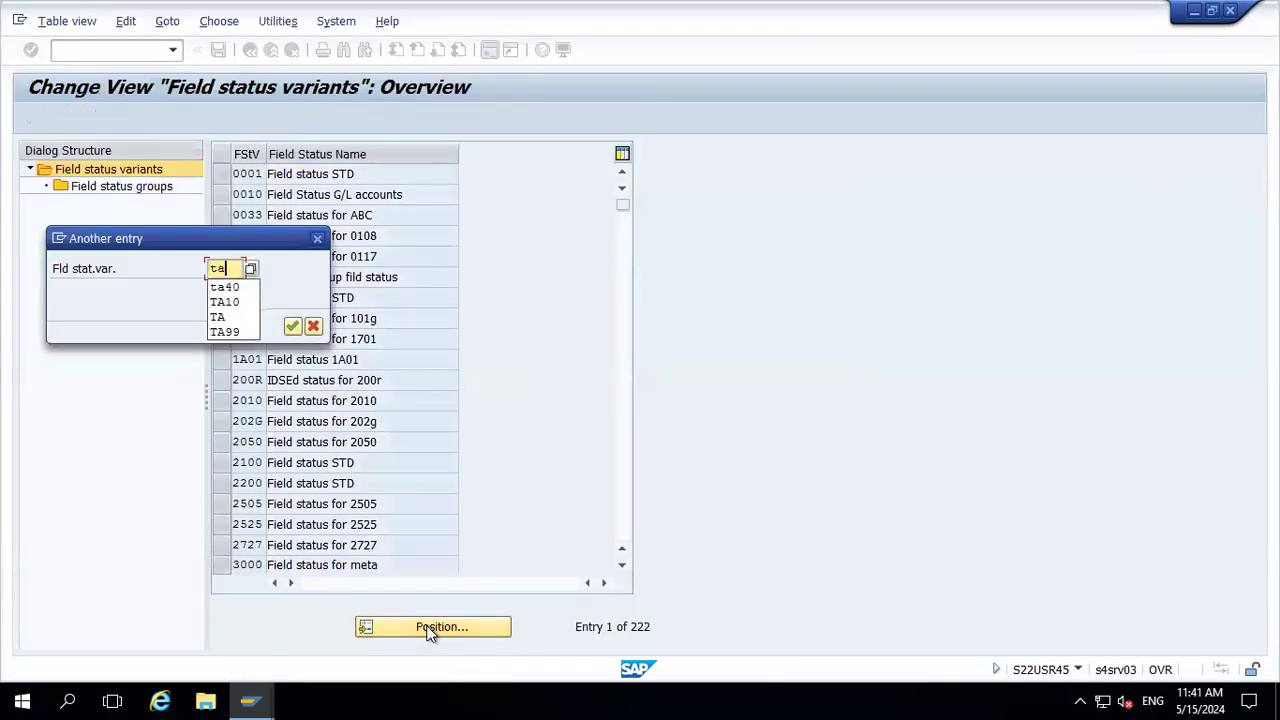
key(Return)
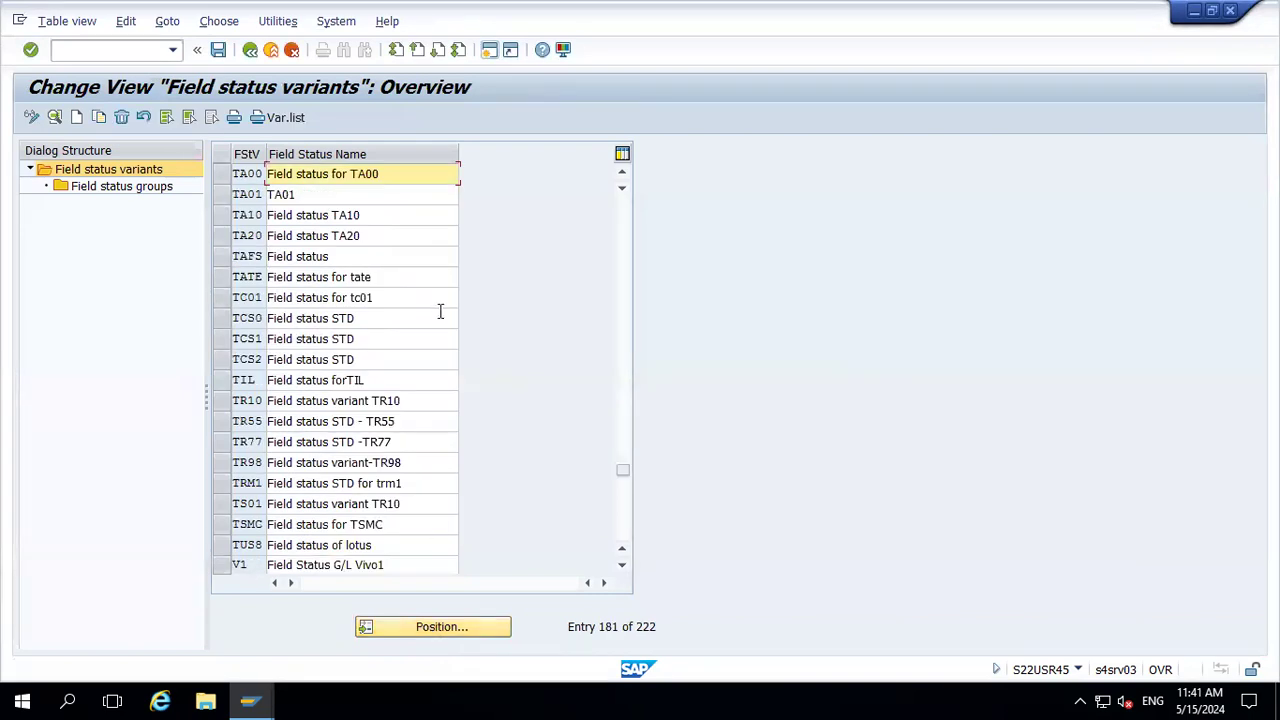
click(226, 256)
double_click(134, 190)
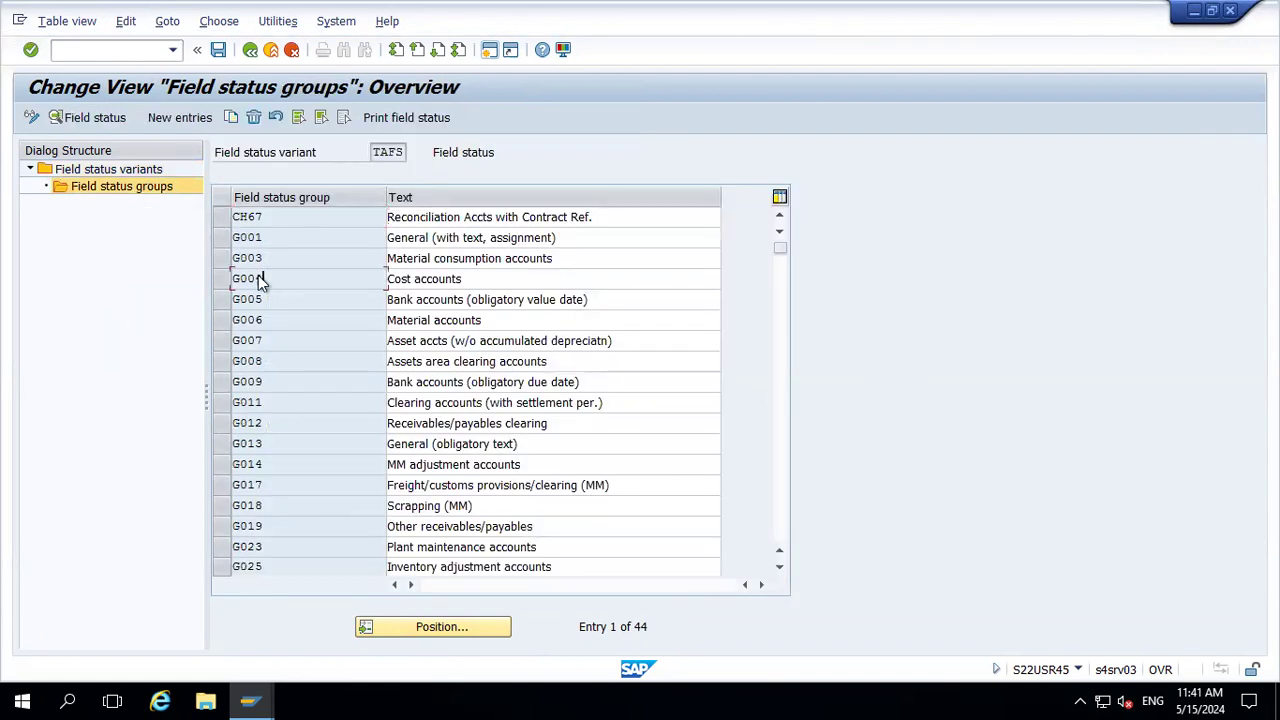
double_click(252, 277)
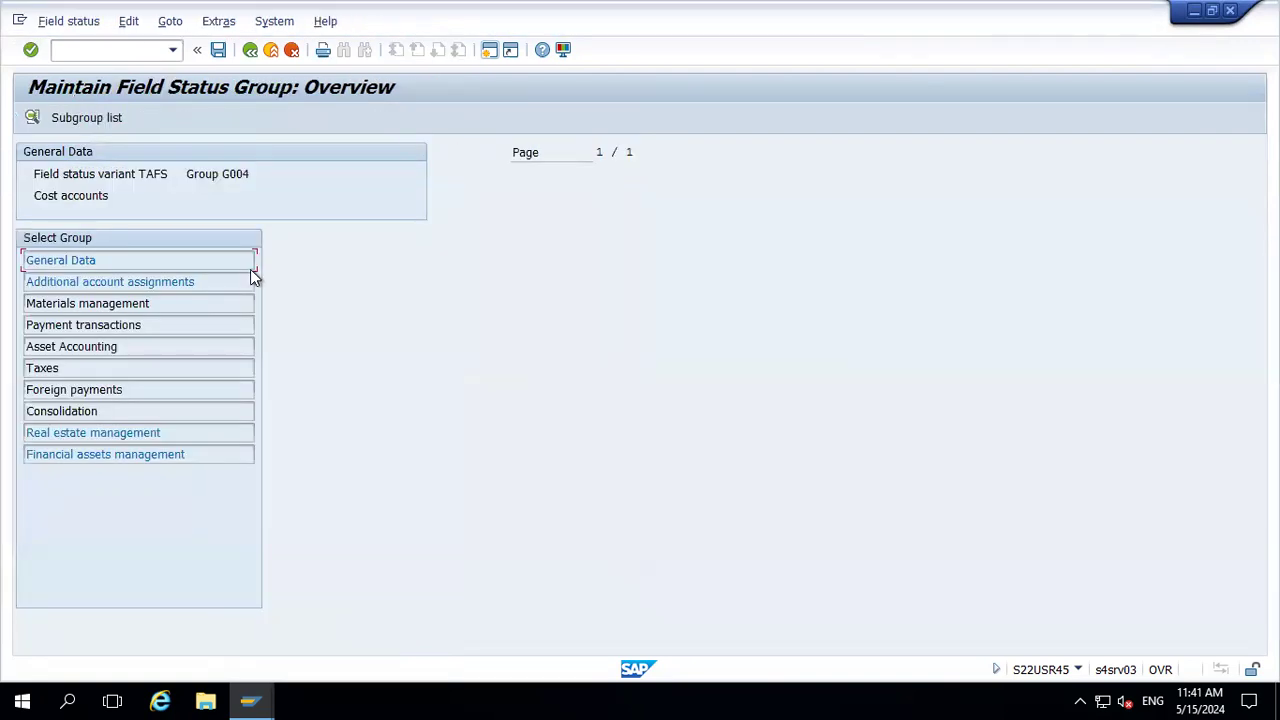
double_click(67, 262)
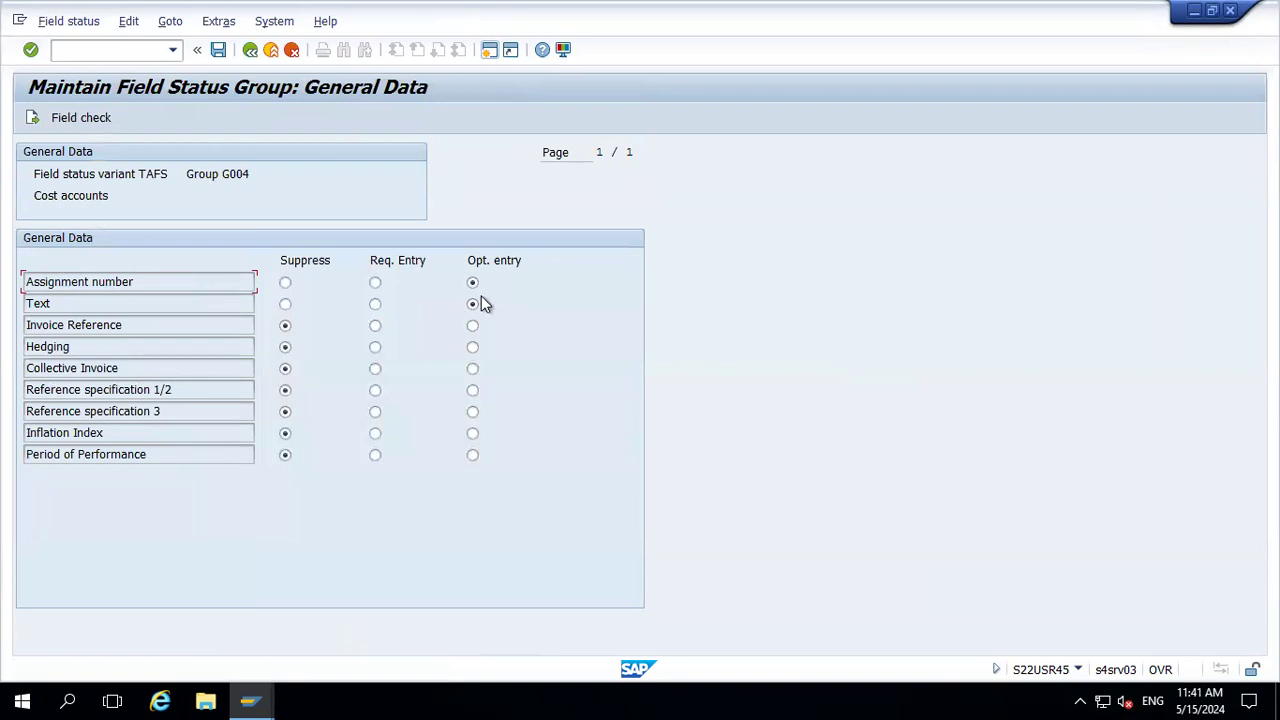
Step: Switch to the Excel notes and write "System give prirority for the field status between FSV & POSTING" in cell H41
key(alt+Tab)
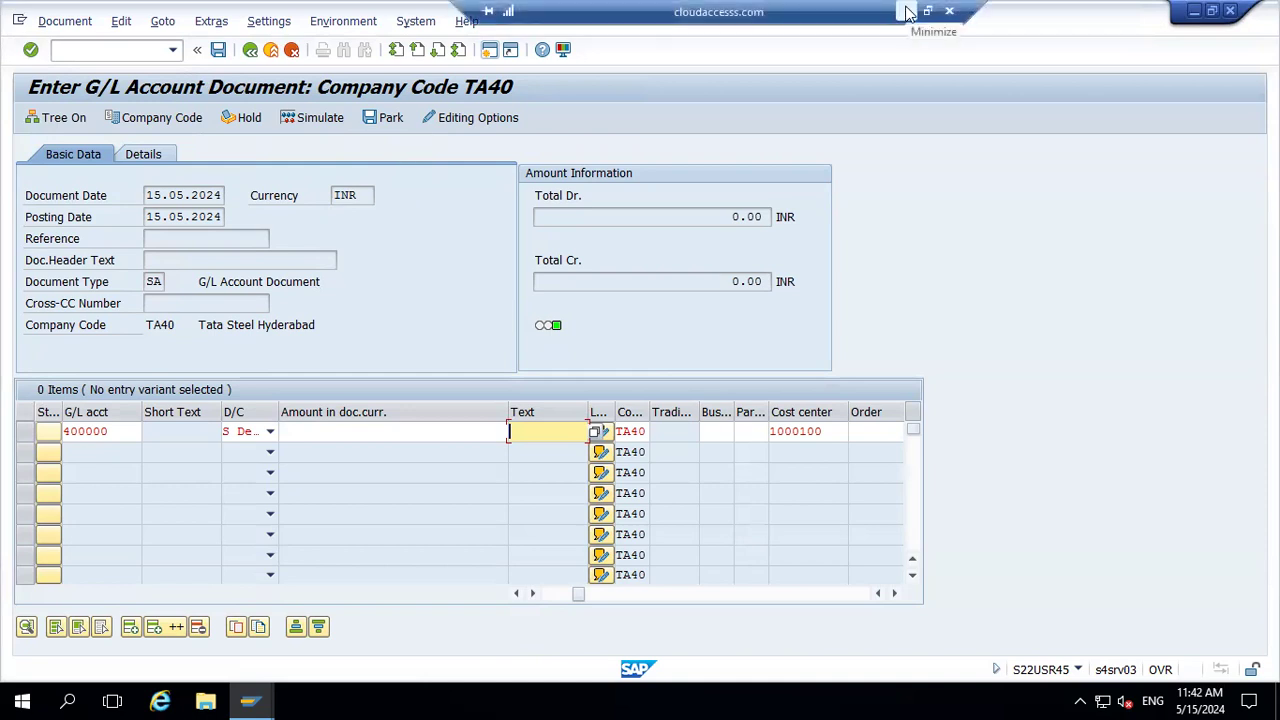
click(906, 12)
key(Down)
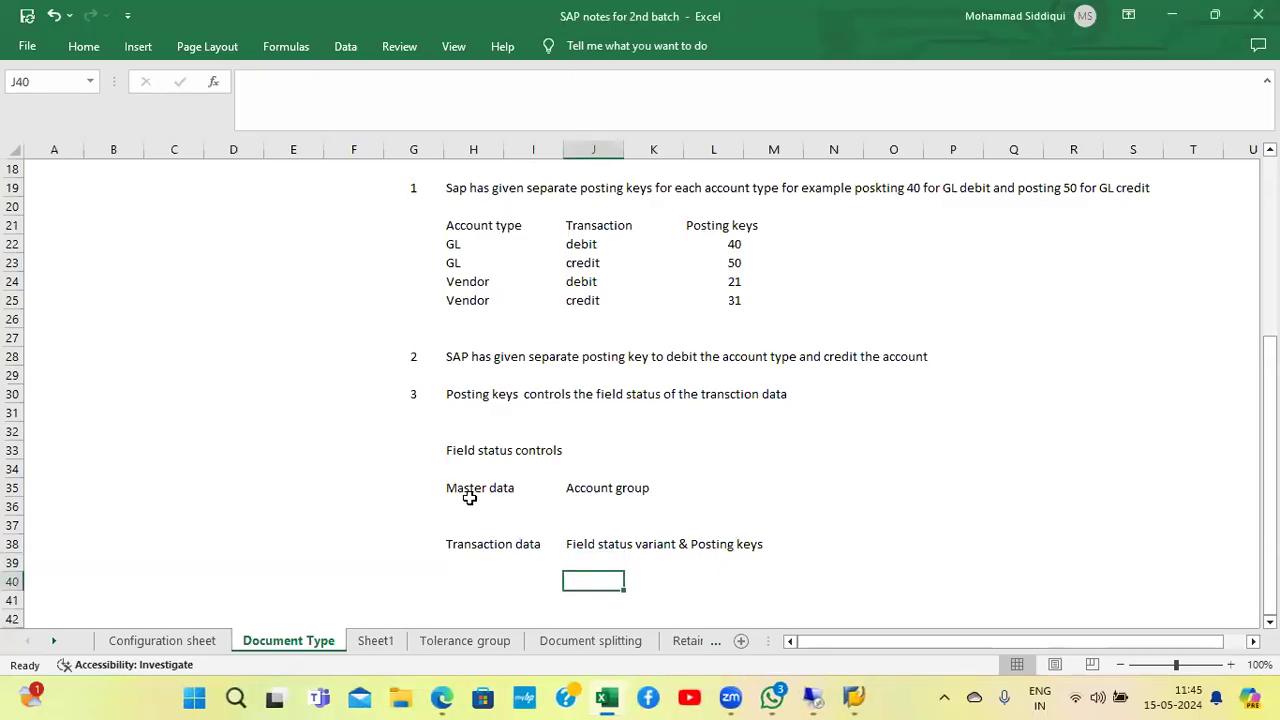
key(Down)
key(Down)
key(Down)
key(Down)
key(Down)
key(Down)
key(Down)
key(Down)
key(Up)
key(Up)
key(Up)
key(Up)
key(Up)
key(Up)
key(Up)
key(Left)
key(Left)
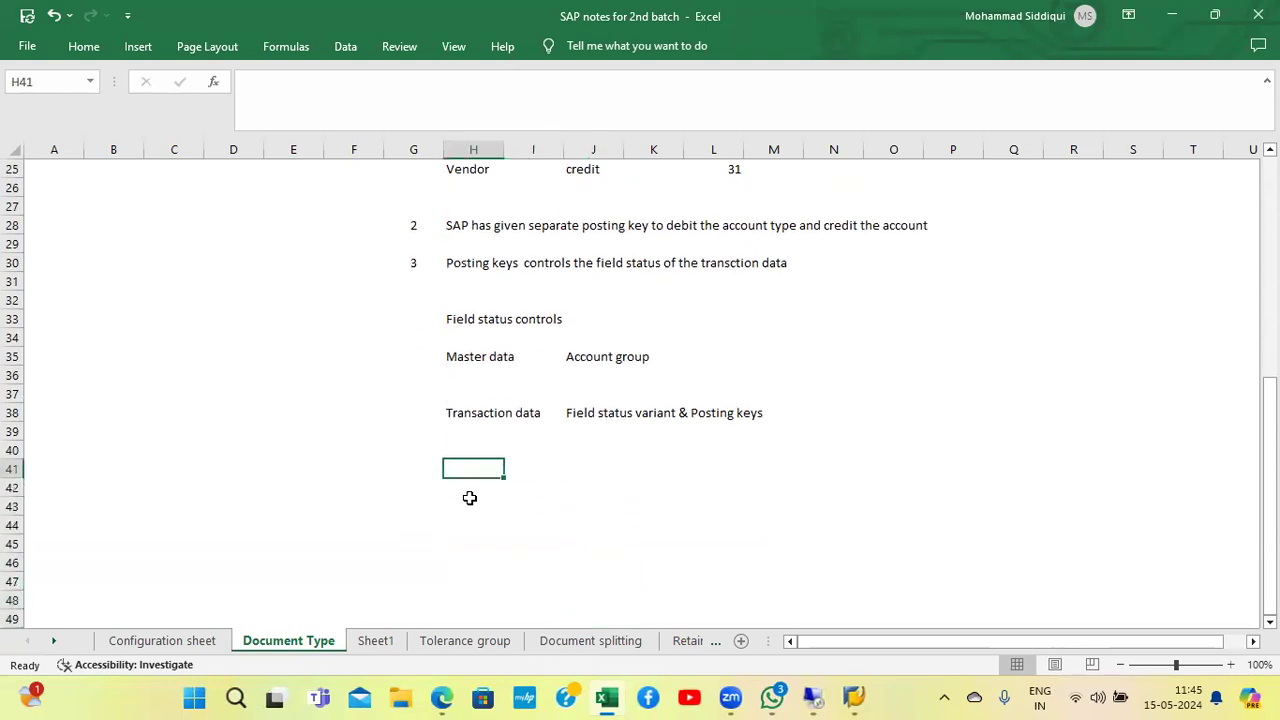
text(Shyst)
key(BackSpace)
key(BackSpace)
key(BackSpace)
key(BackSpace)
text(yst)
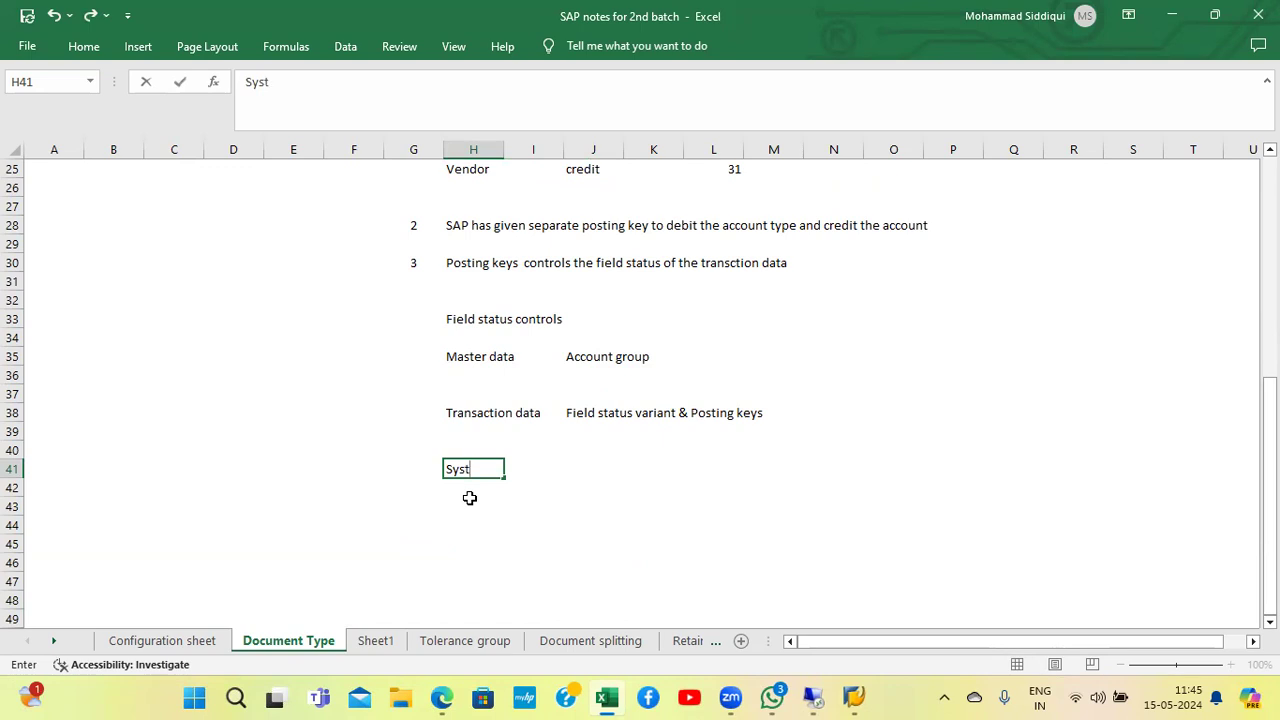
text(em give profi)
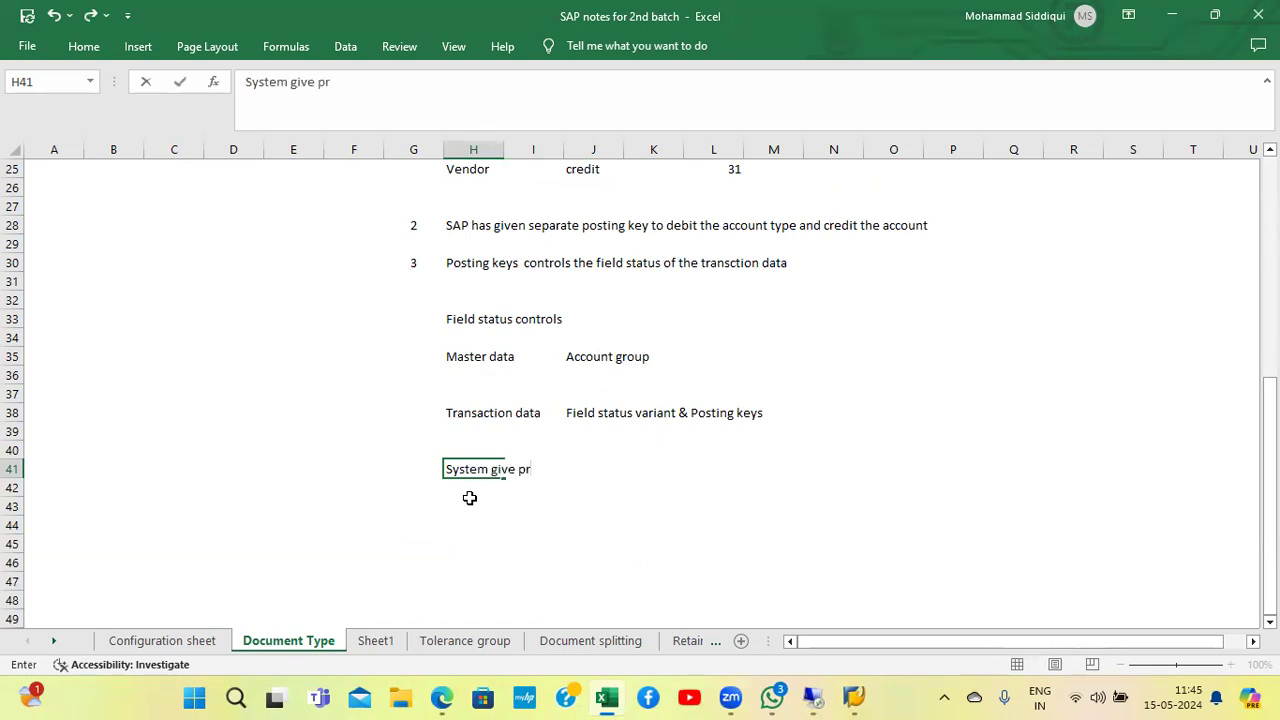
key(BackSpace)
key(BackSpace)
text(irority for the feild)
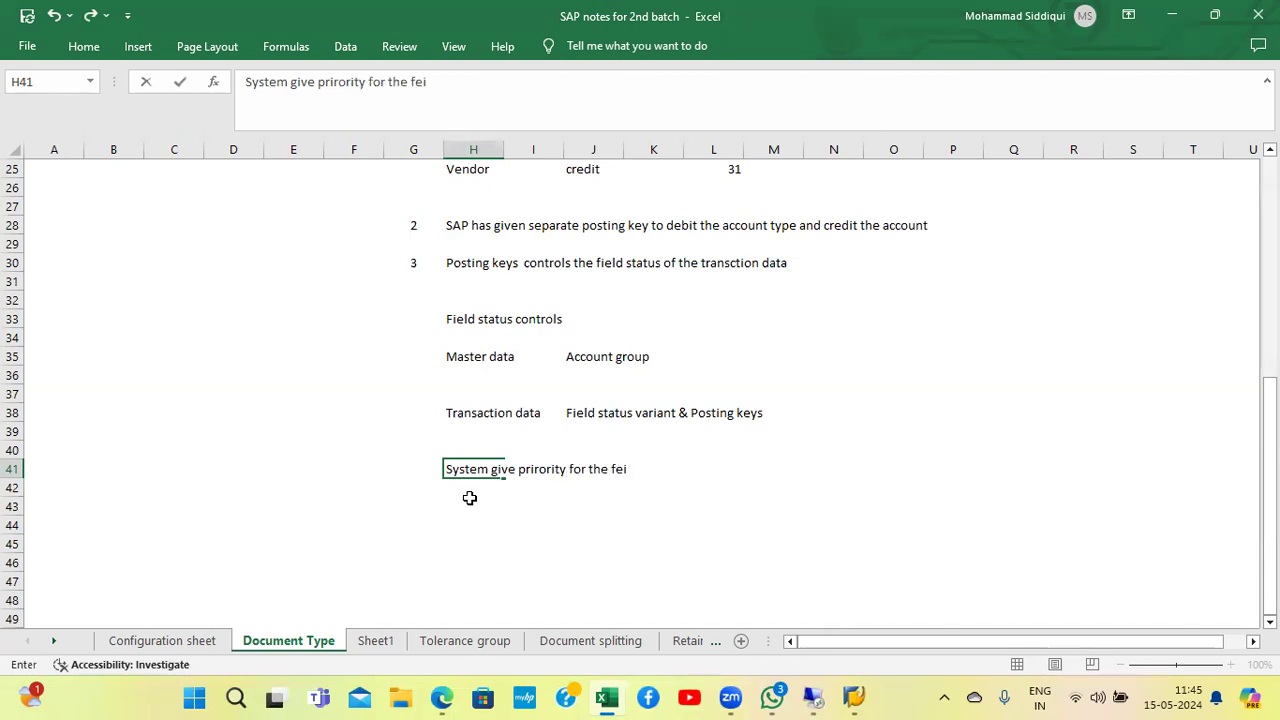
key(BackSpace)
key(BackSpace)
key(BackSpace)
key(BackSpace)
text(ied)
key(BackSpace)
text(ld status)
key(BackSpace)
key(BackSpace)
text(s between FSV & POSTING)
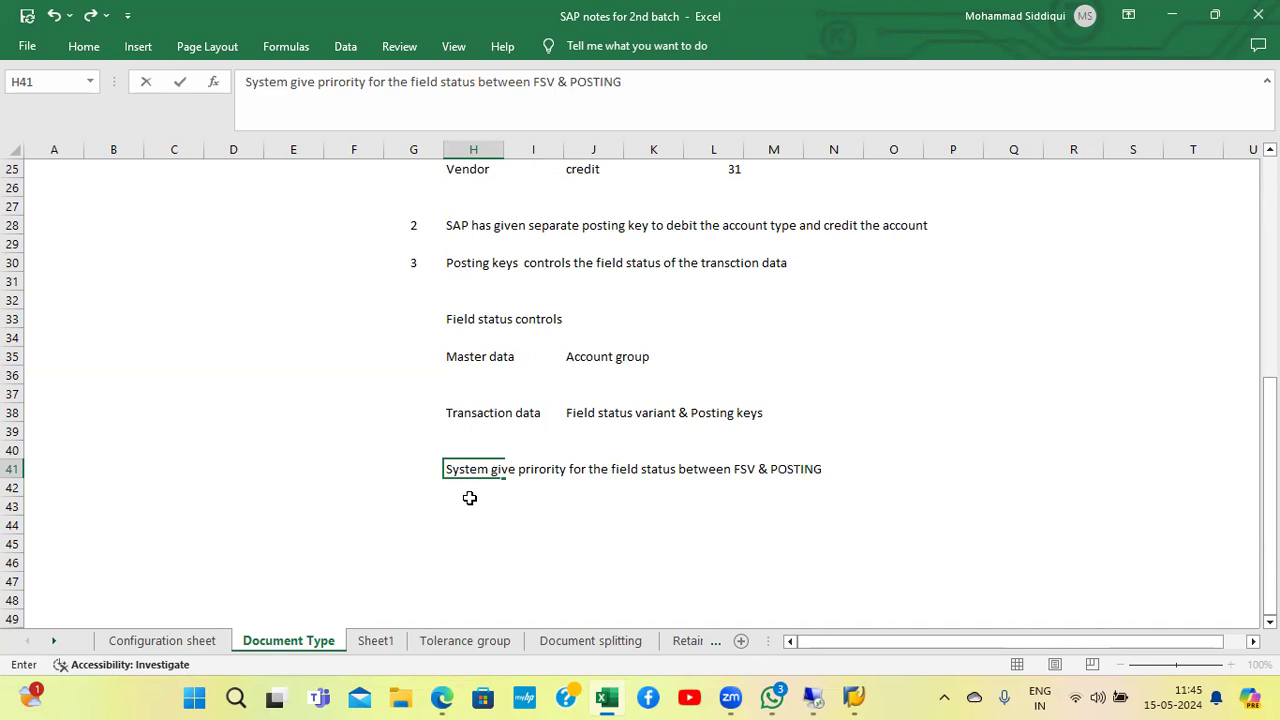
key(Return)
Step: Add a numbered priority list in G43:H45 with 1 Suppress, 2 Required and 3 Optiona
key(Down)
key(Left)
text(1)
key(Tab)
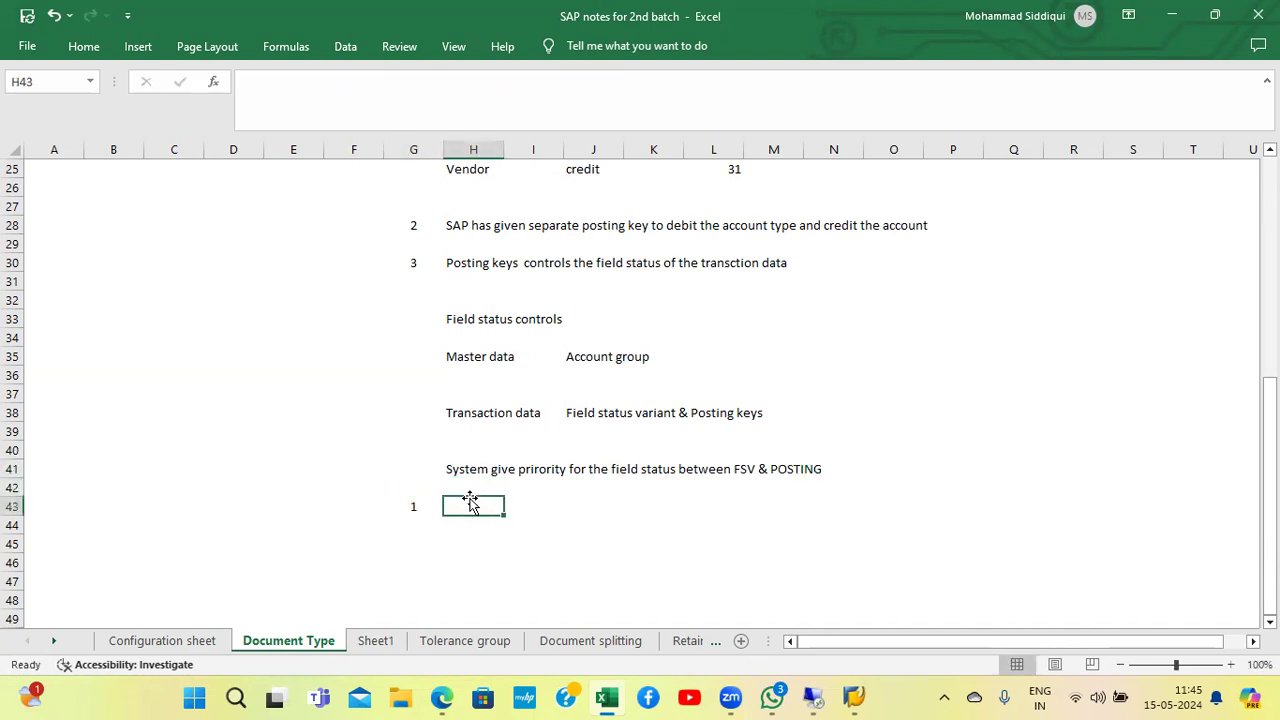
text(Suppress)
key(Return)
text(2)
key(Tab)
text(R)
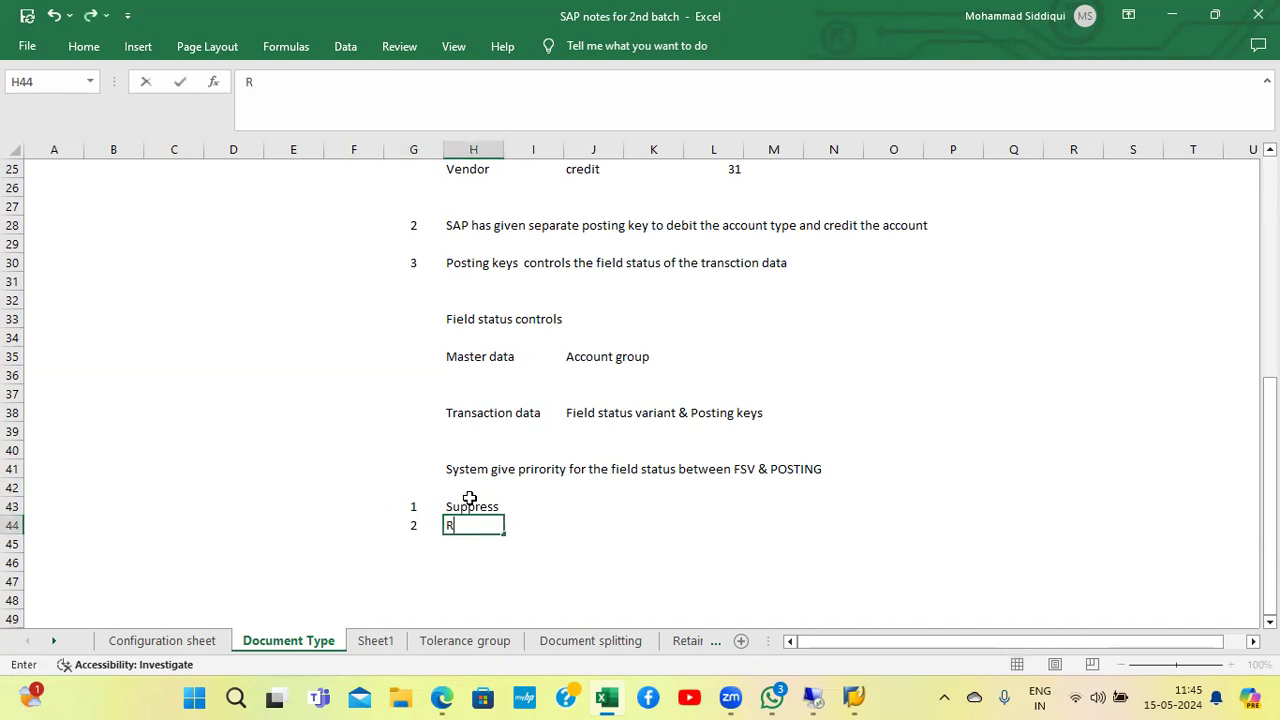
text(equired)
key(Return)
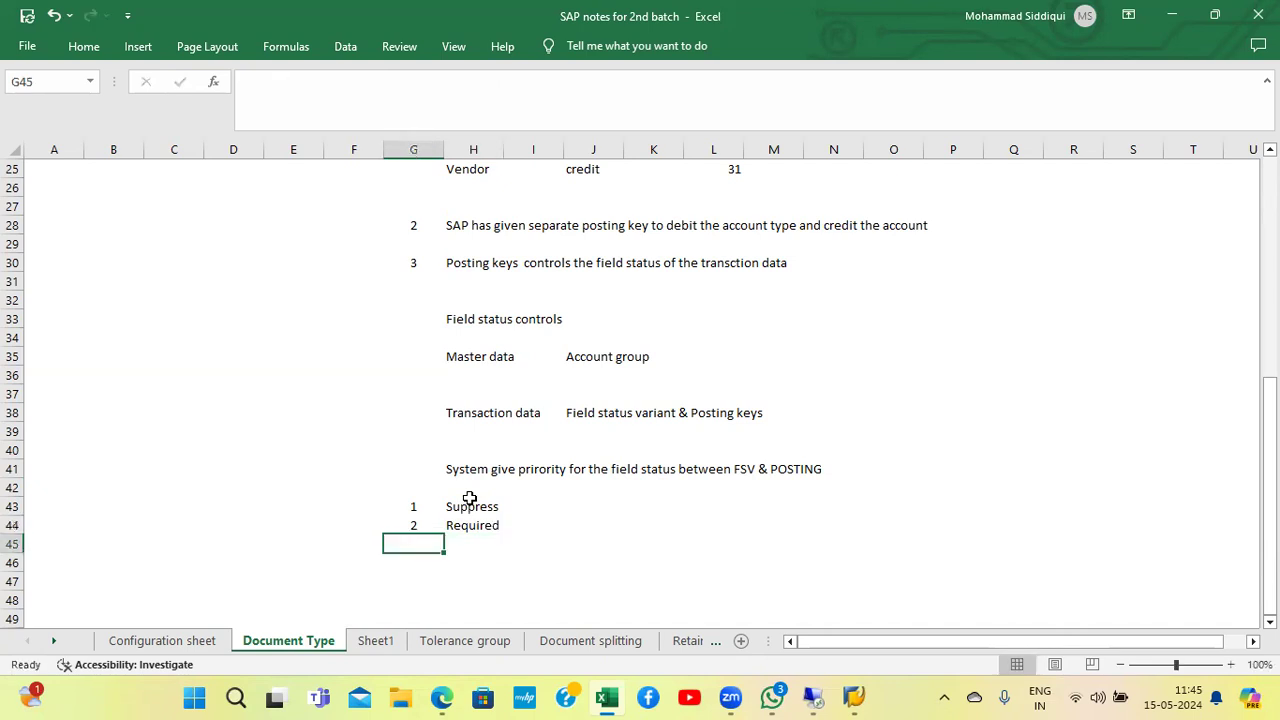
text(3)
key(Tab)
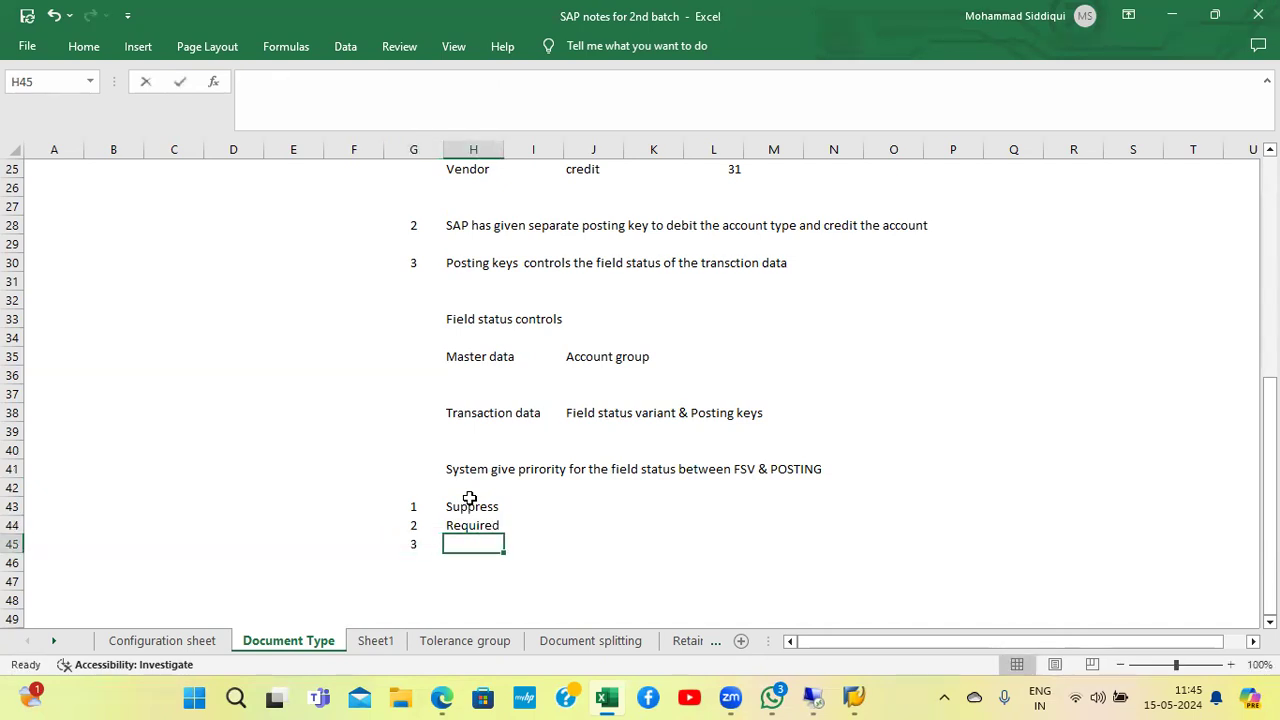
text(Optiona)
key(Return)
key(Return)
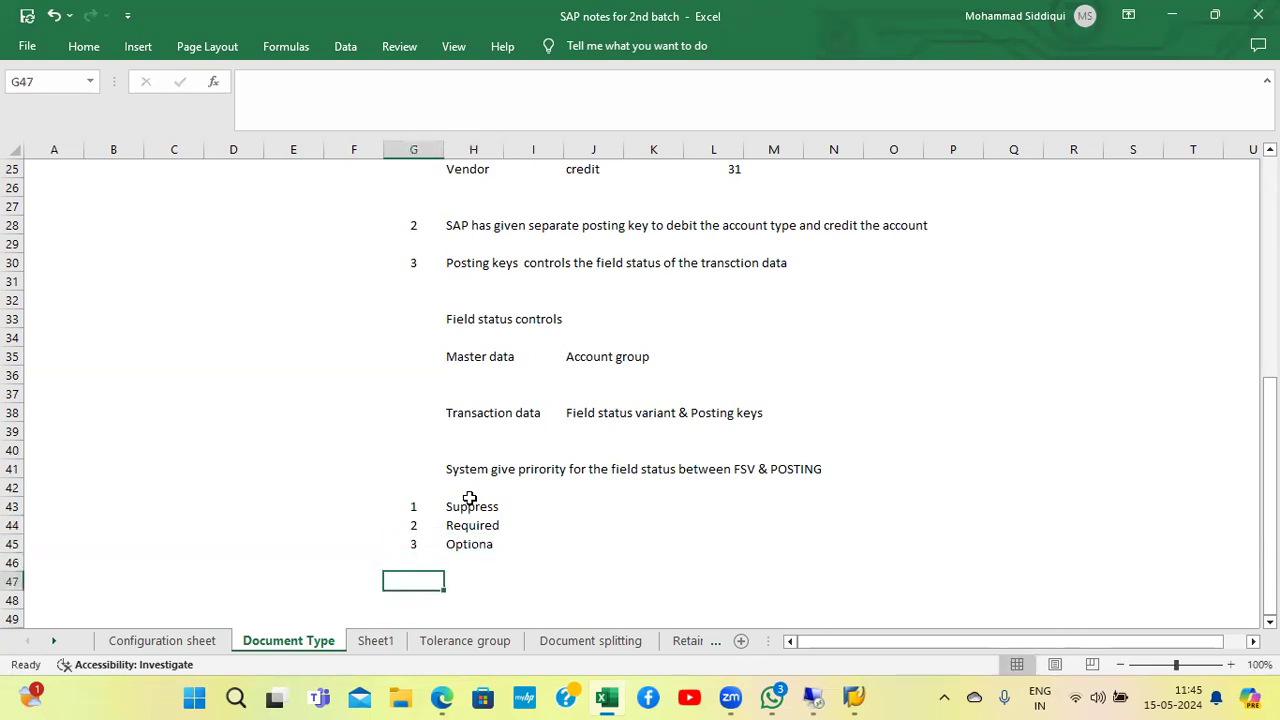
Step: Extend the third priority entry in H45 to read Optiona1
key(Up)
key(Up)
key(Right)
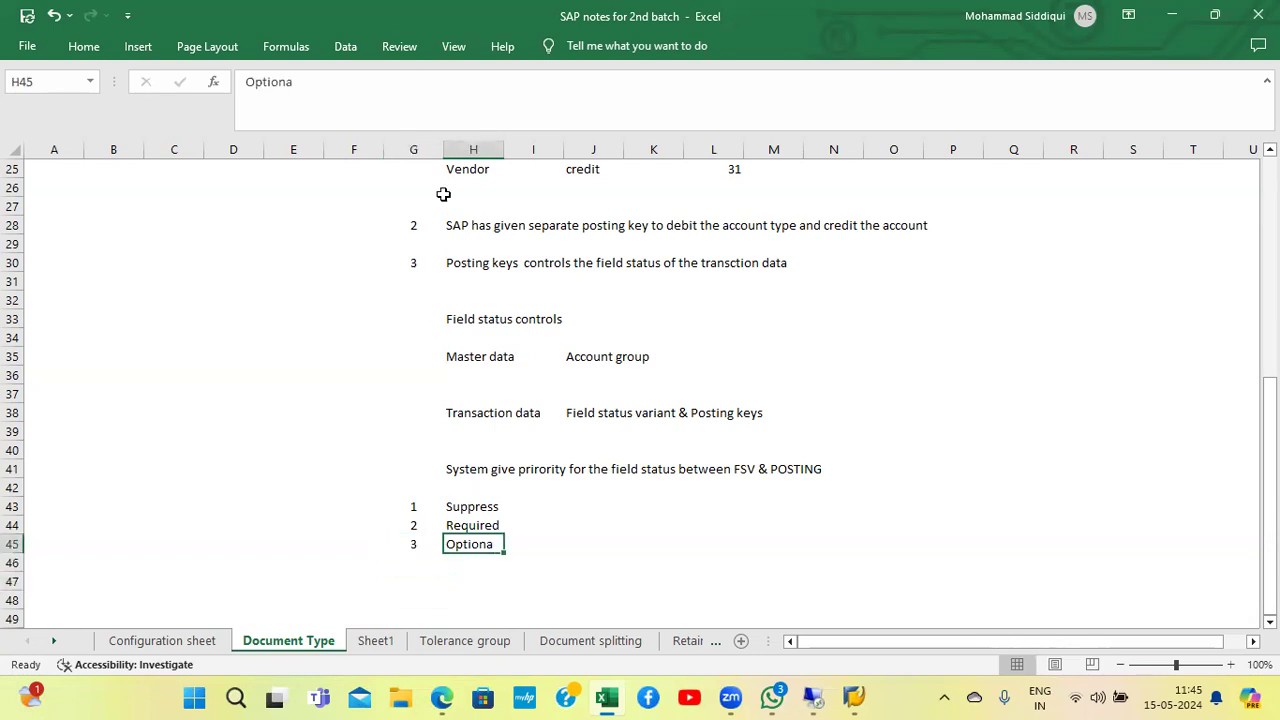
click(333, 79)
text(1)
key(Return)
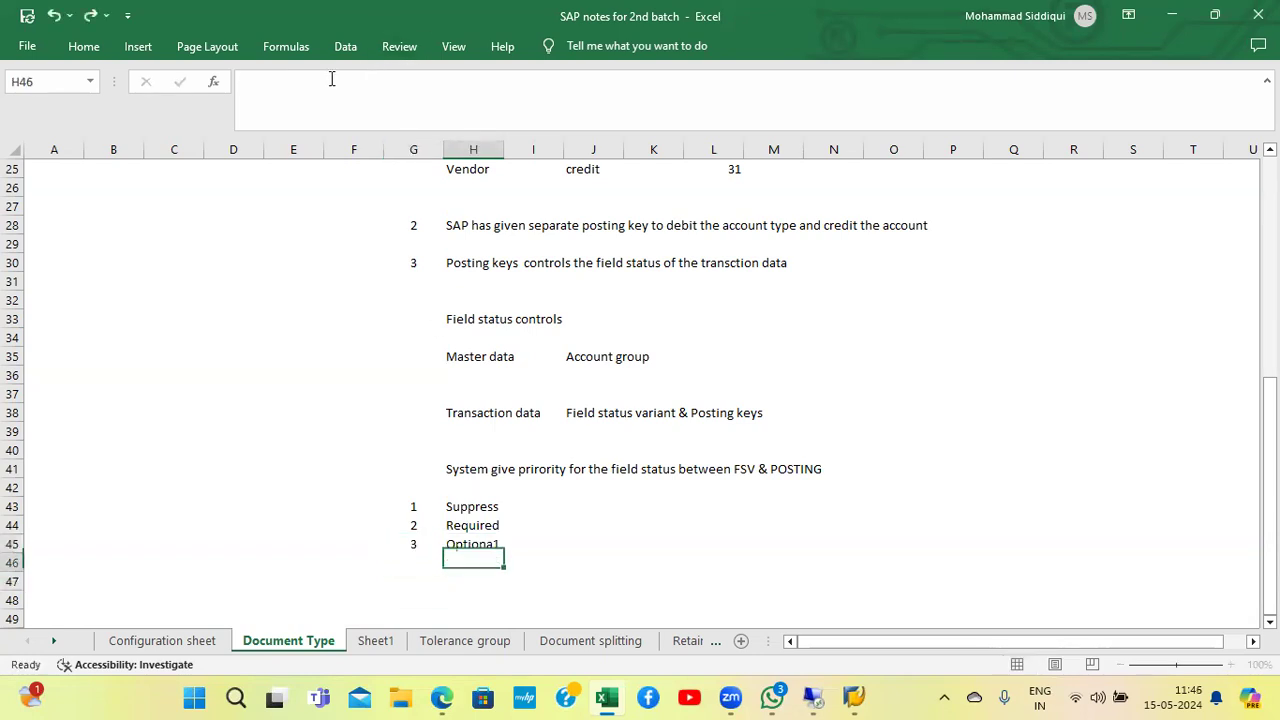
Step: Insert a blank row at row 43, directly above the Suppress entry
key(Down)
key(Down)
key(Up)
key(Up)
key(Up)
key(Up)
key(Up)
key(Right)
key(Right)
key(Right)
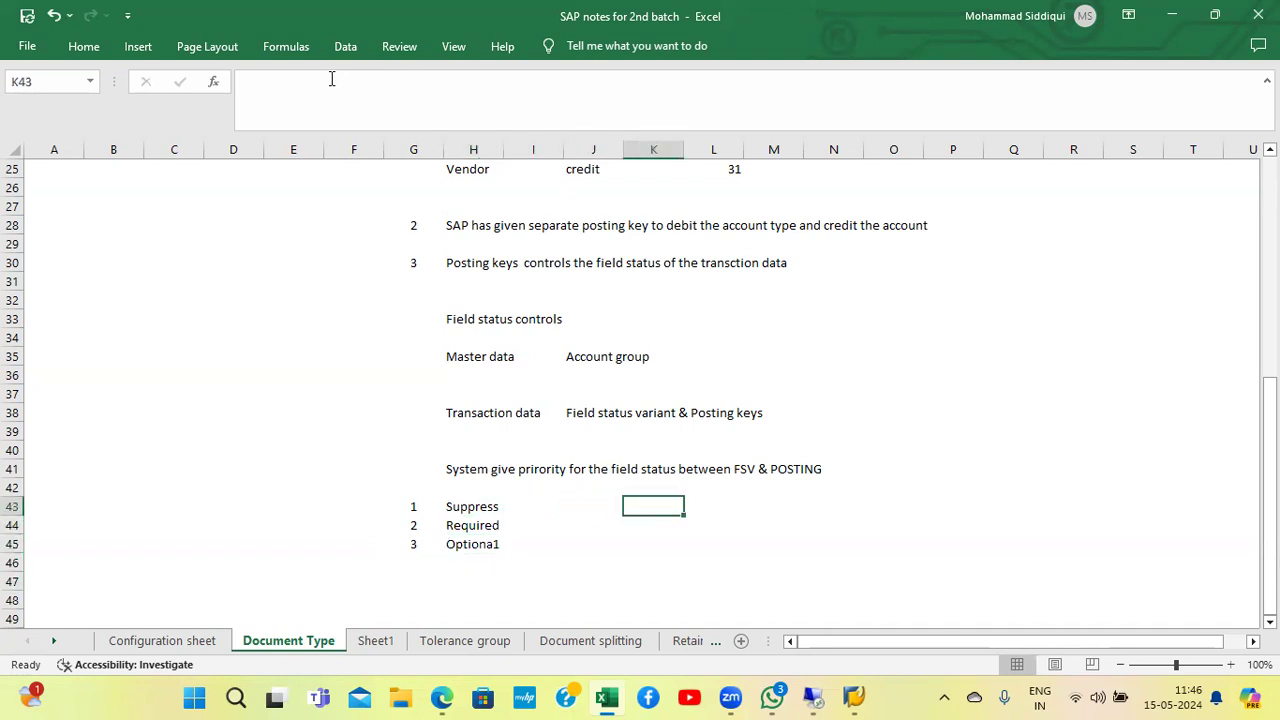
key(alt+i)
key(r)
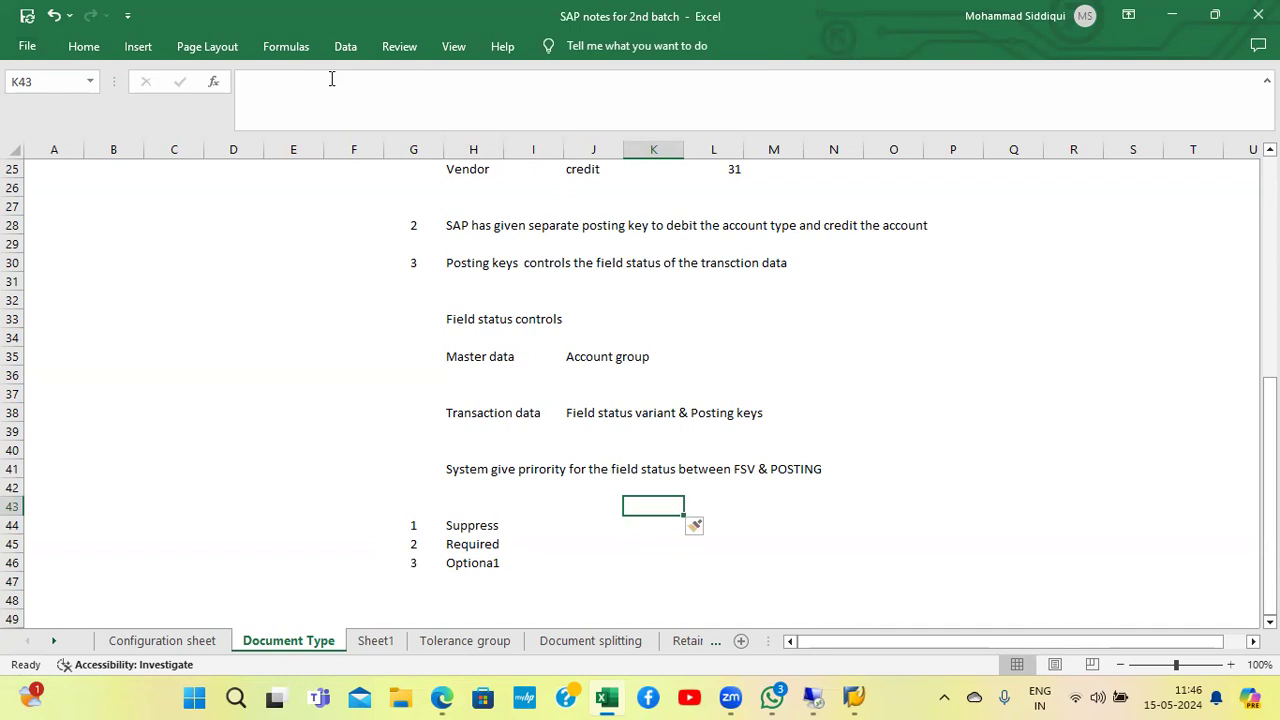
Step: Enter the column headings FSV in K43 and POSTING KEY in L43 above the priority list
text(FSV)
key(Return)
key(Up)
key(Right)
key(Right)
key(Left)
text(PO)
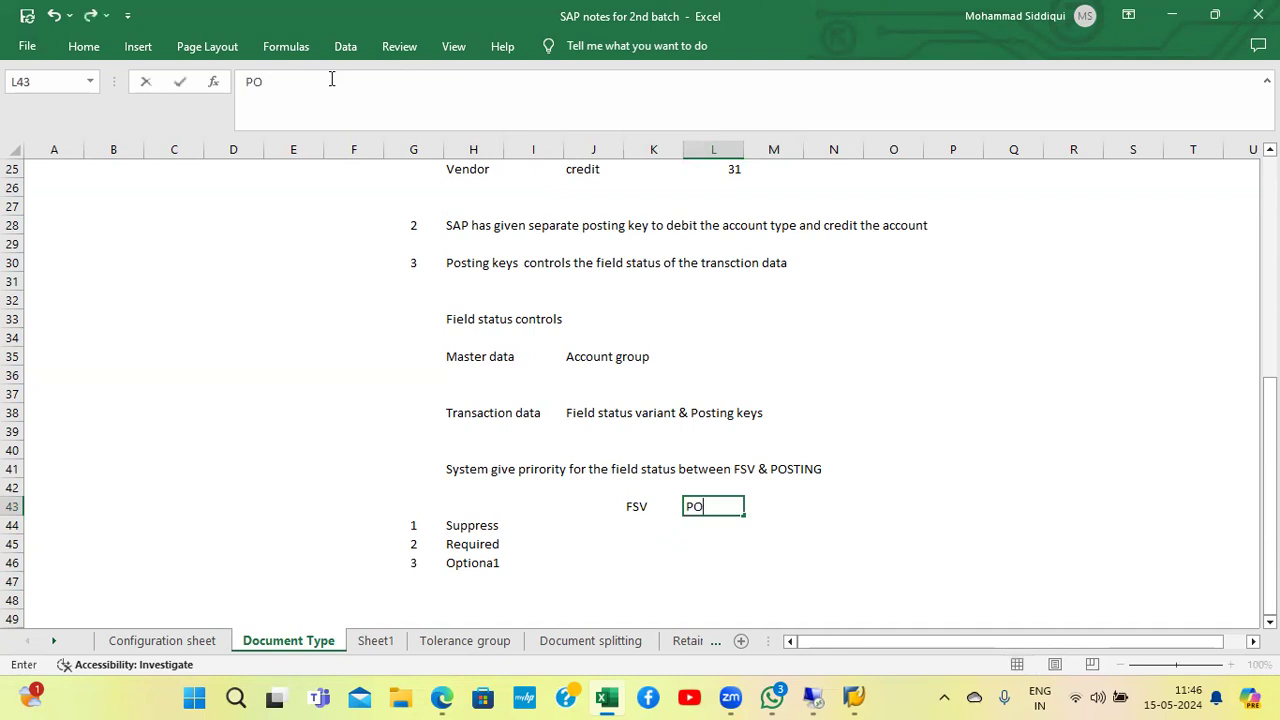
text(STING KEY)
key(Return)
key(Return)
key(Up)
key(Up)
key(Left)
key(Left)
key(Left)
key(Right)
key(Right)
key(Right)
key(Right)
key(Right)
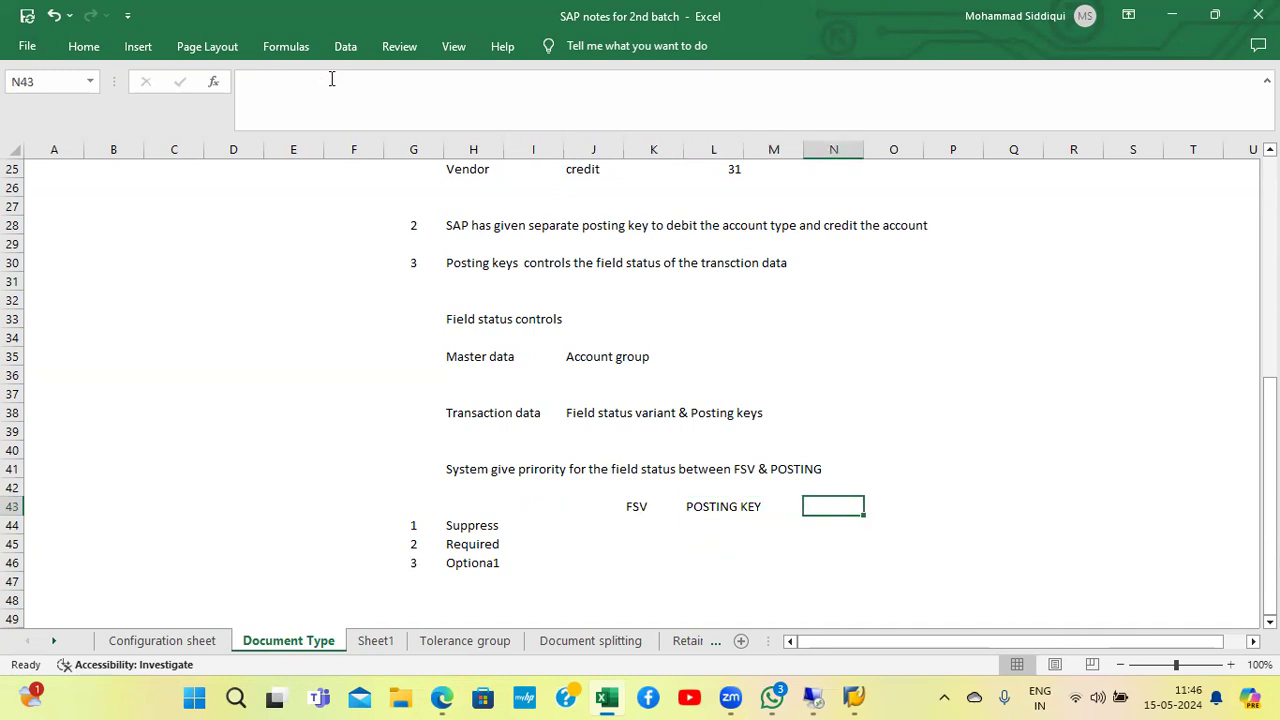
key(Down)
key(Left)
key(Left)
key(Left)
key(Left)
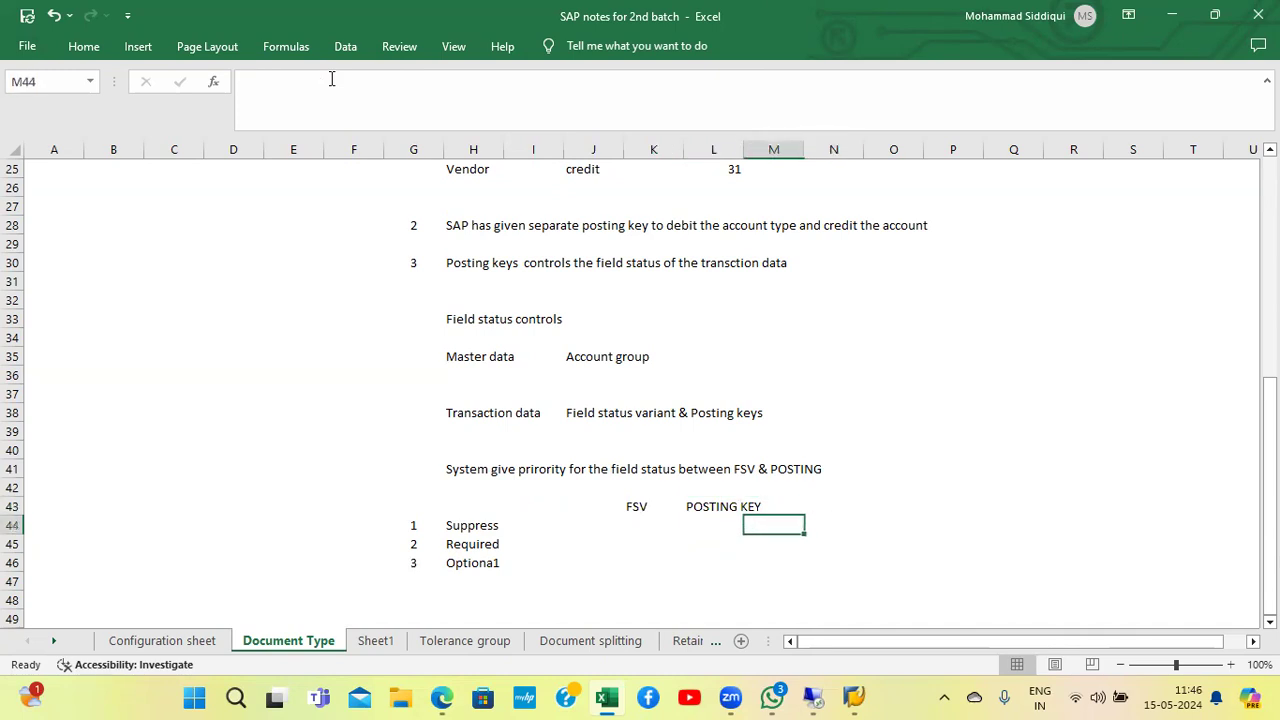
key(Right)
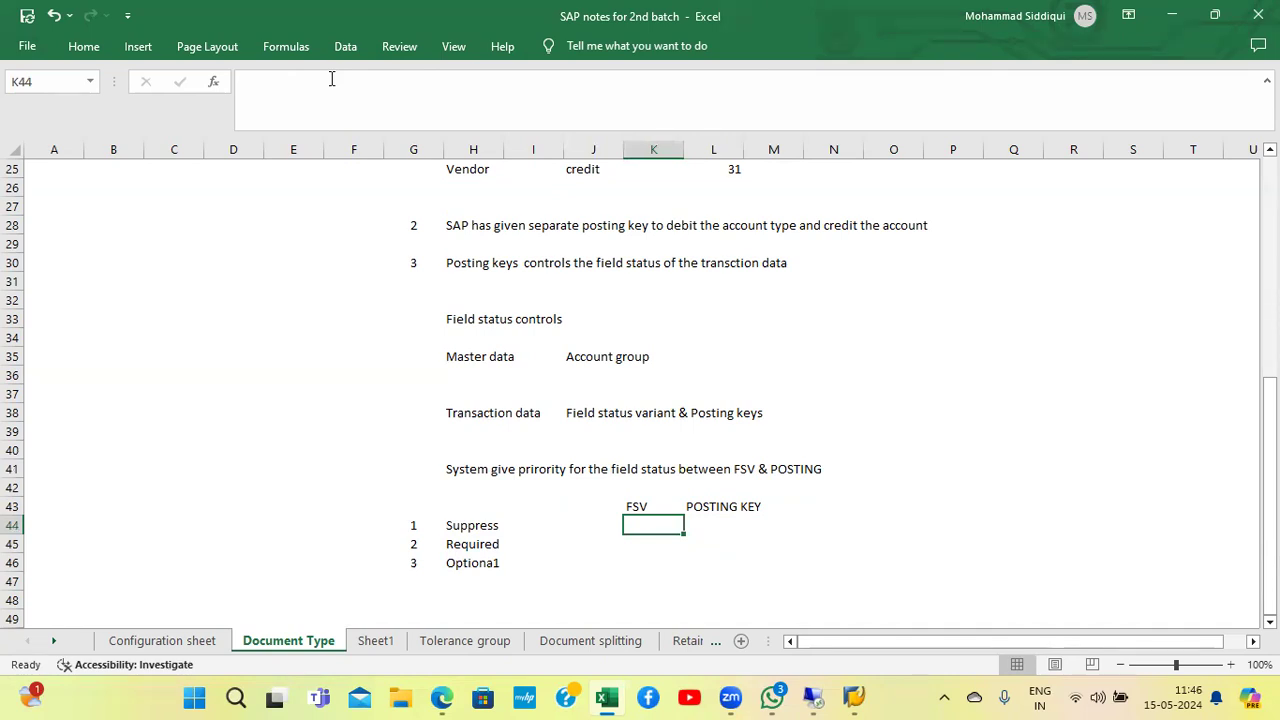
Step: Enter the column heading TEXT FIELD in N43, on the same row as the FSV and POSTING KEY headings
key(Right)
key(Right)
key(Up)
key(Right)
text(FIE)
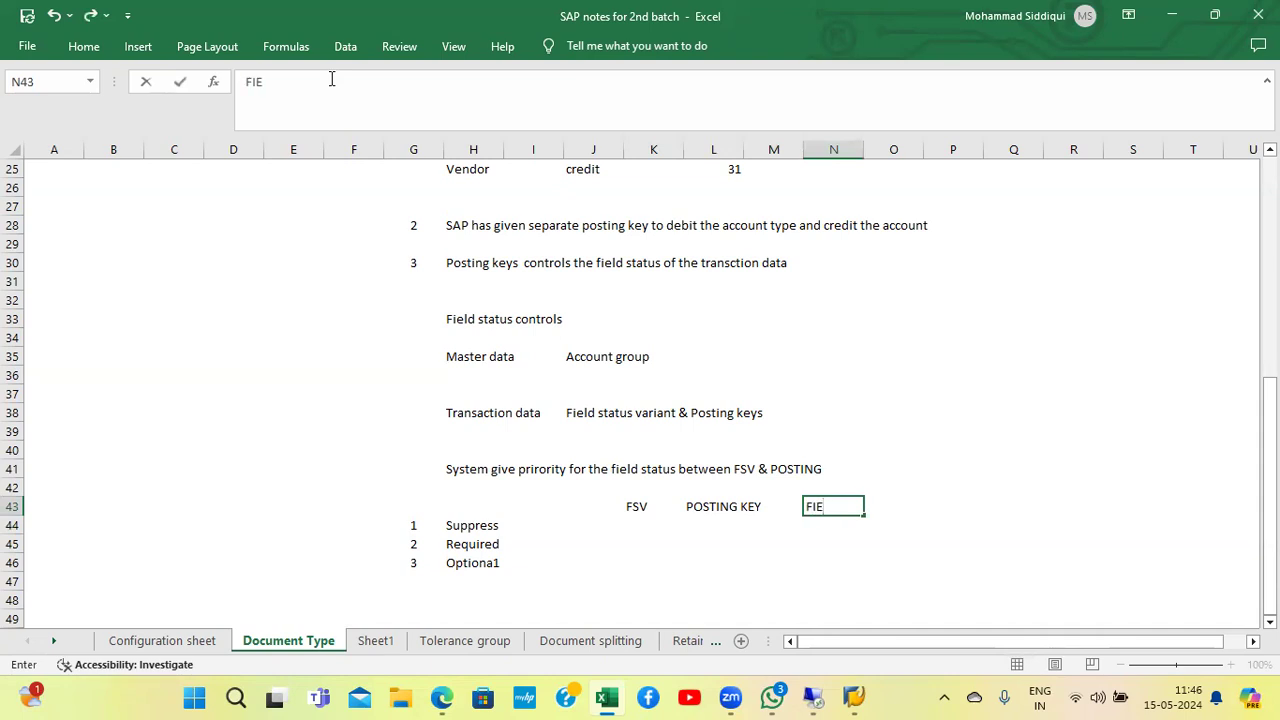
key(BackSpace)
key(BackSpace)
key(BackSpace)
text(TEXT FIELD)
key(Return)
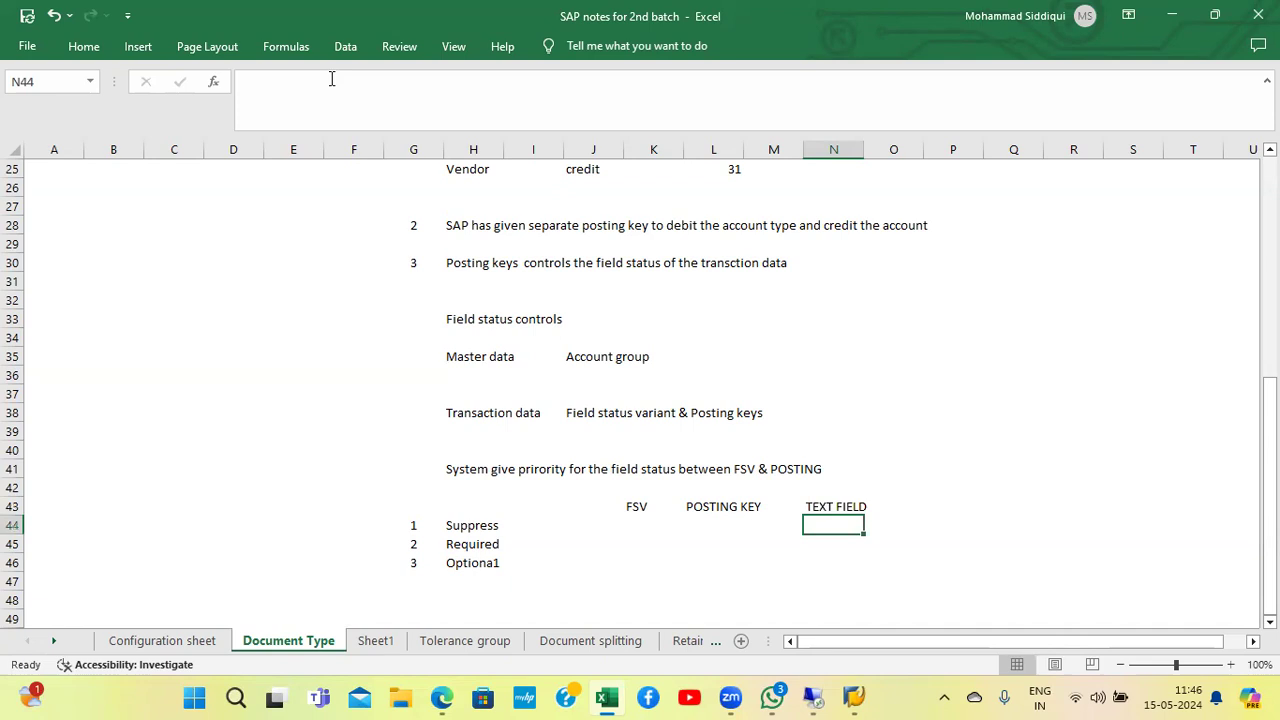
key(Up)
key(Down)
key(Left)
key(Left)
key(Left)
key(Left)
key(Left)
key(Right)
key(Right)
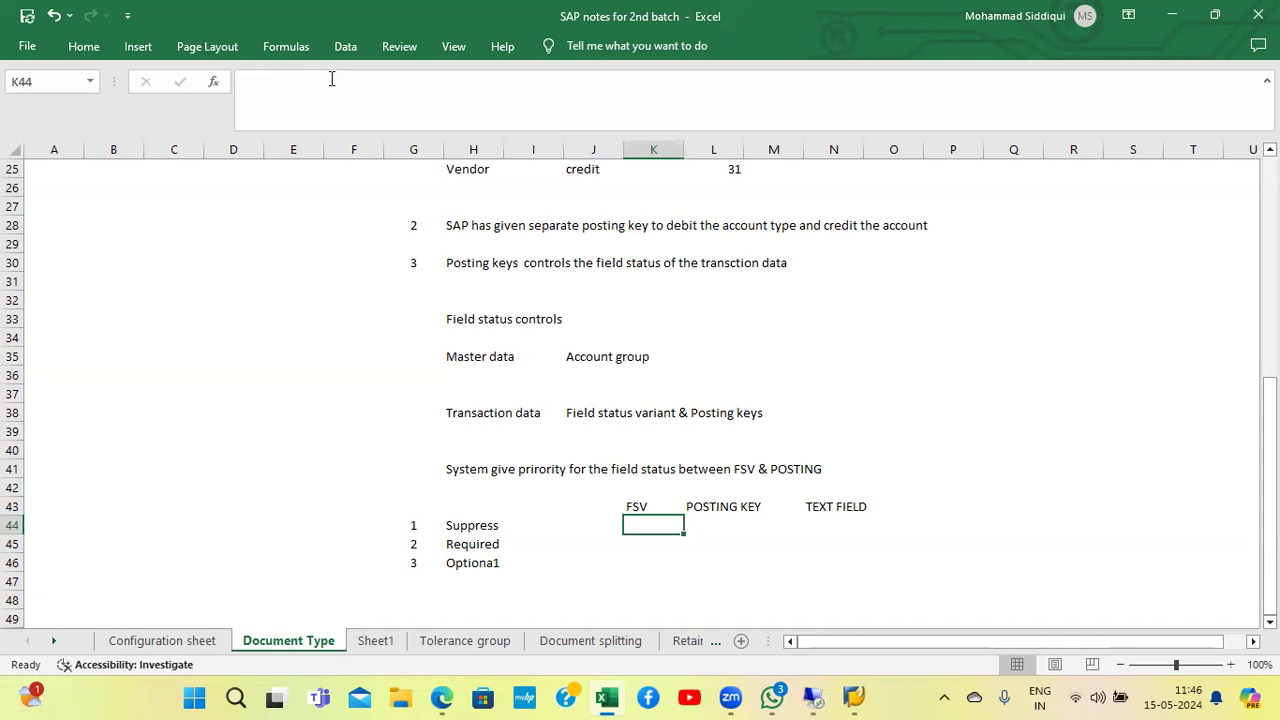
text(X)
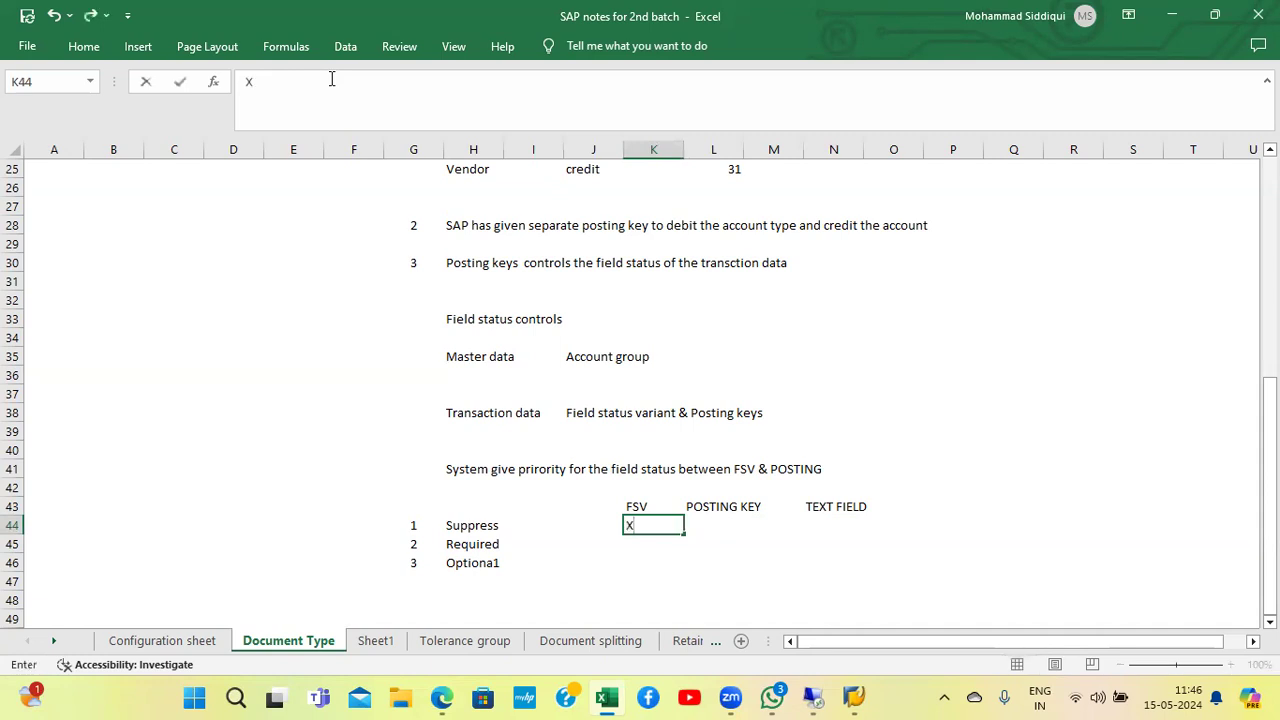
key(Right)
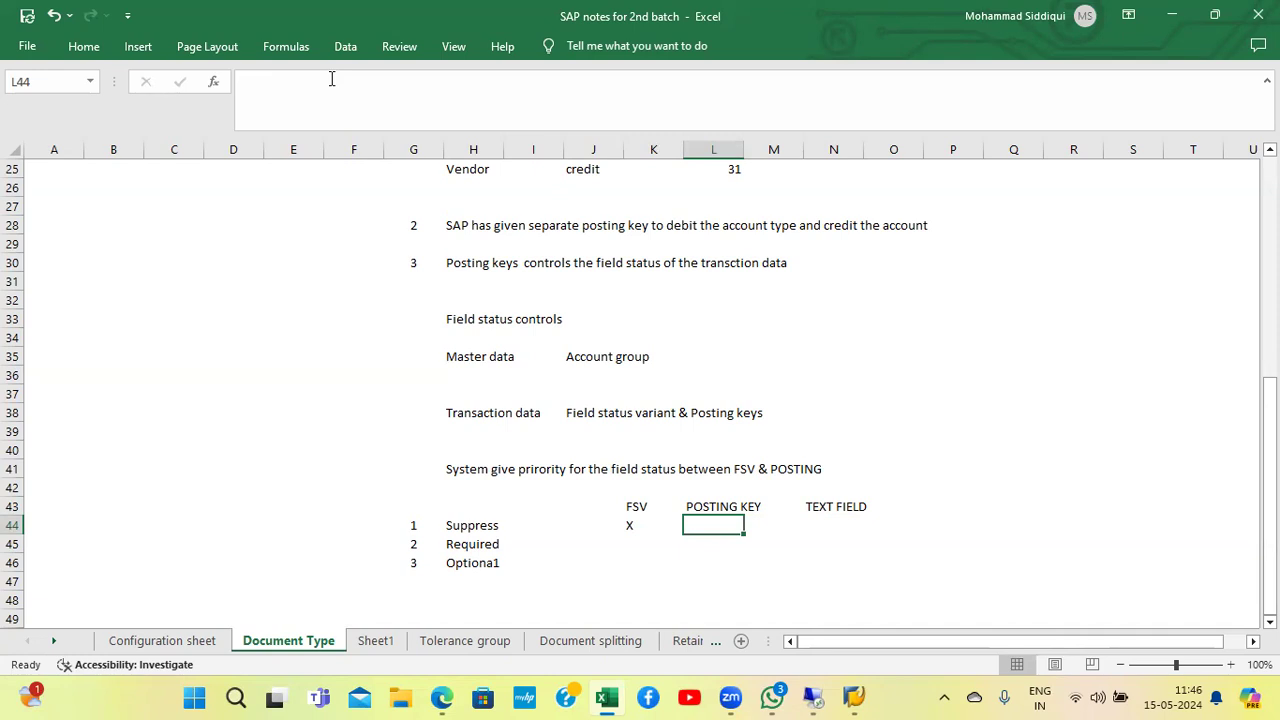
key(Left)
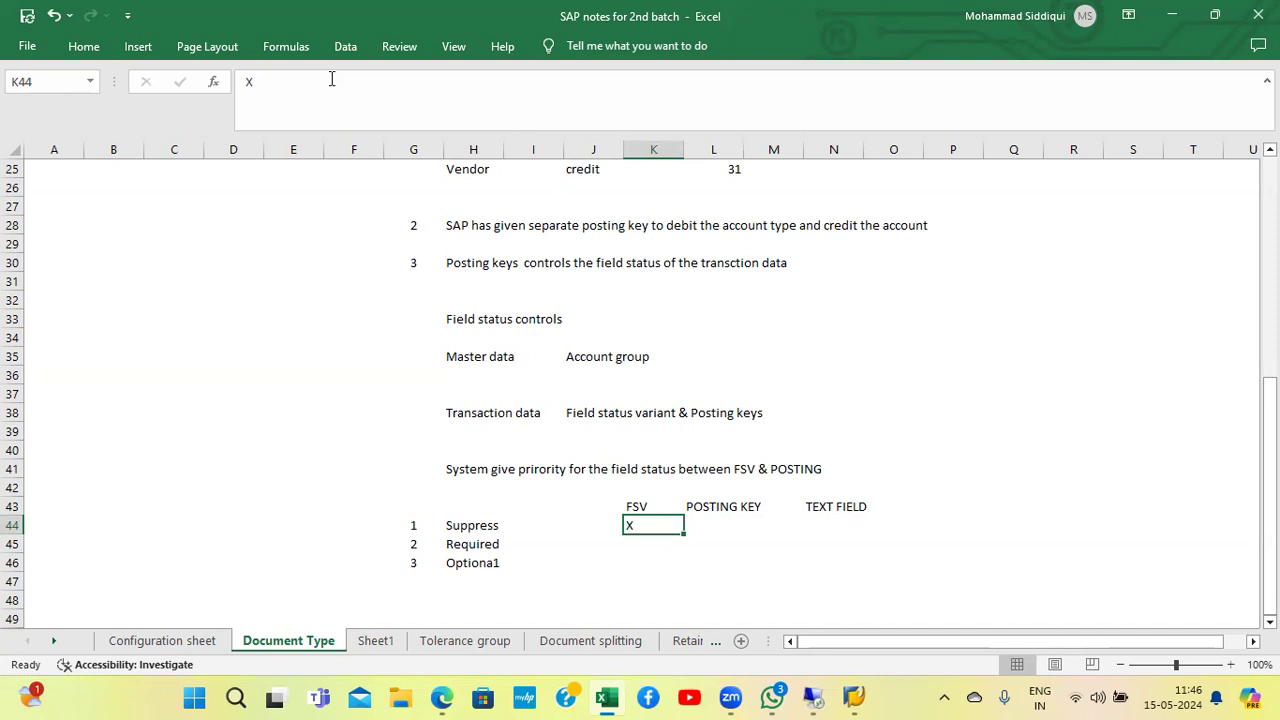
Step: Enter SUPPRESS in K44 as the FSV status of the first example
text(SUPPR)
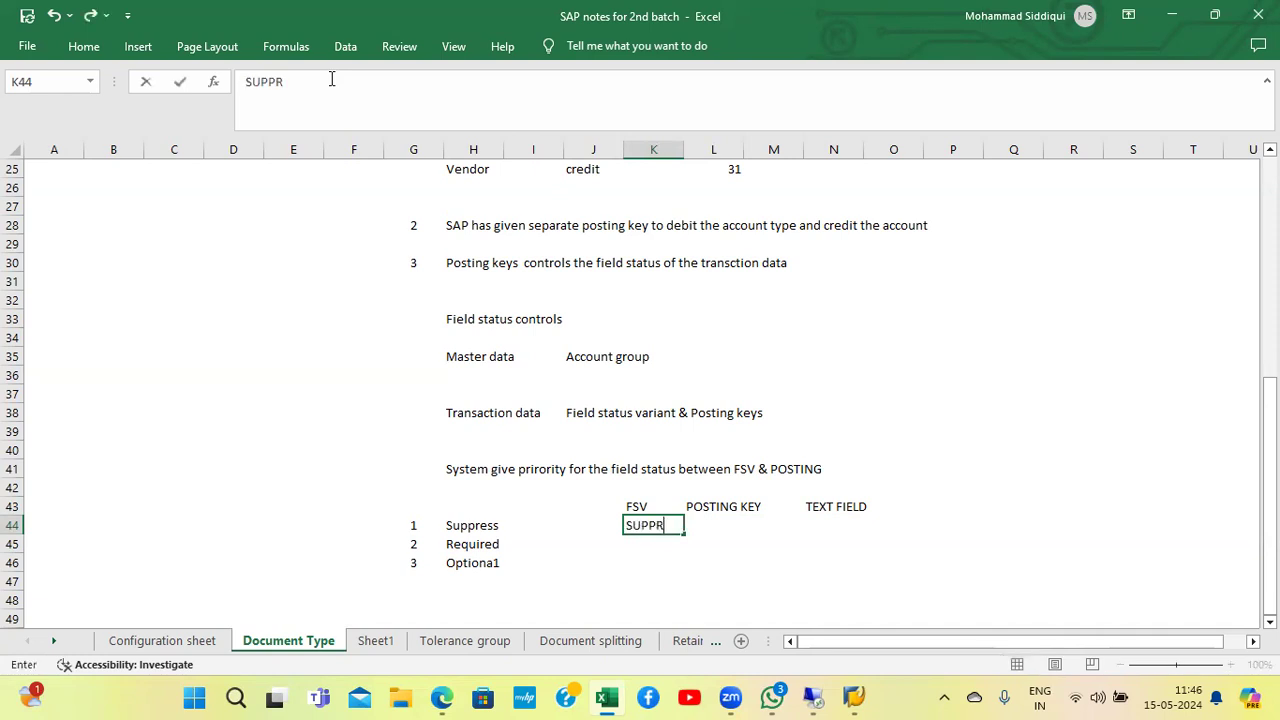
key(BackSpace)
text(E)
key(BackSpace)
text(RESS)
key(Return)
Step: Enter OPTIONAL in L44 as the posting key status of the first example
key(Up)
key(Right)
text(OPTIONA)
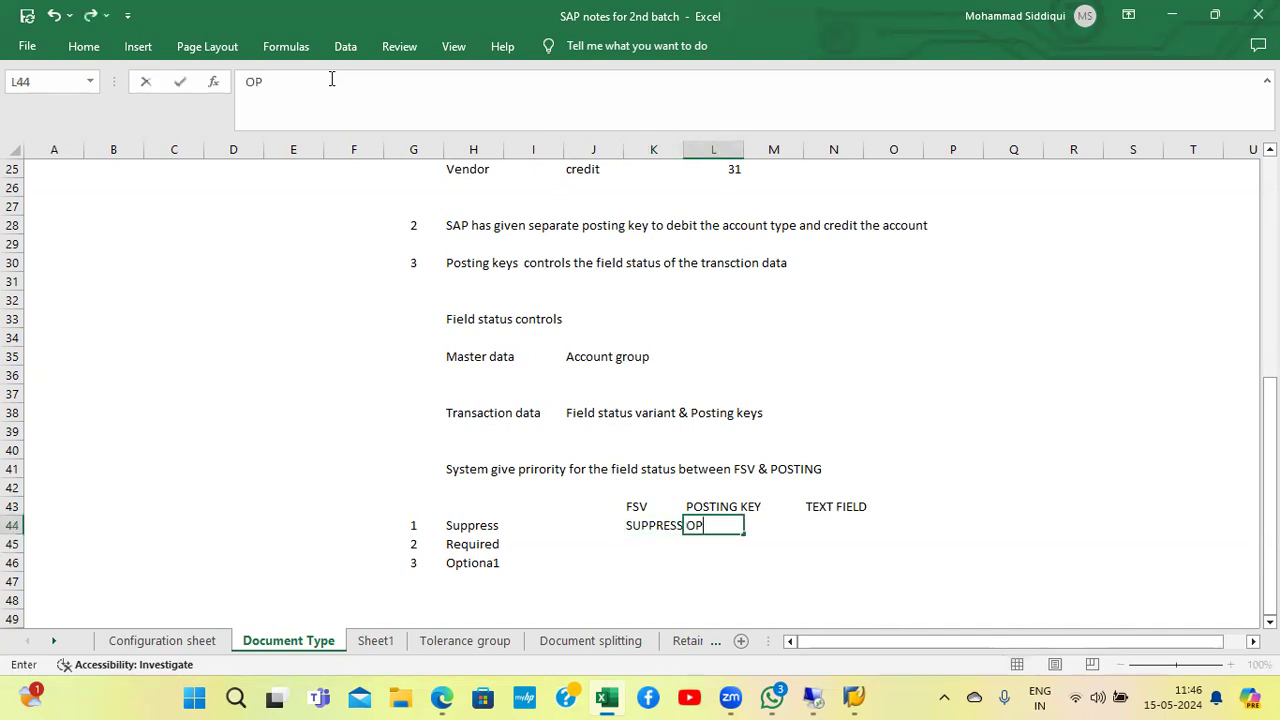
key(Return)
key(Up)
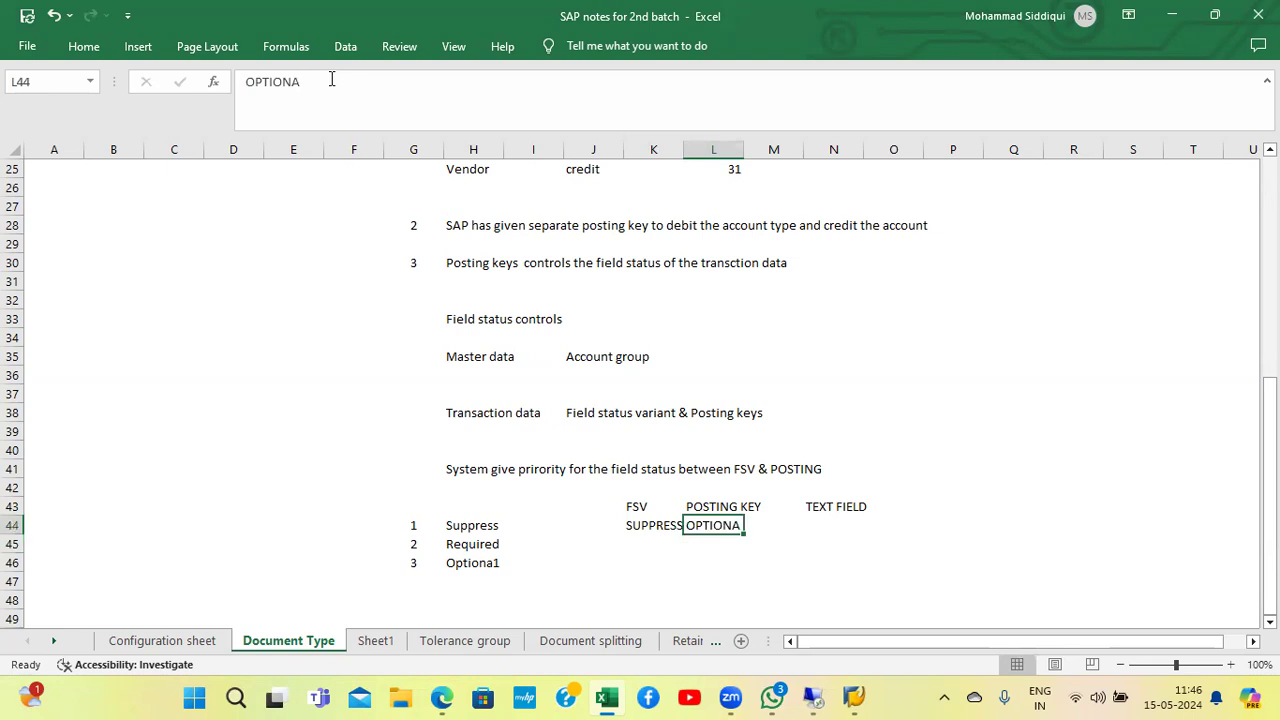
click(312, 84)
text(L)
key(Return)
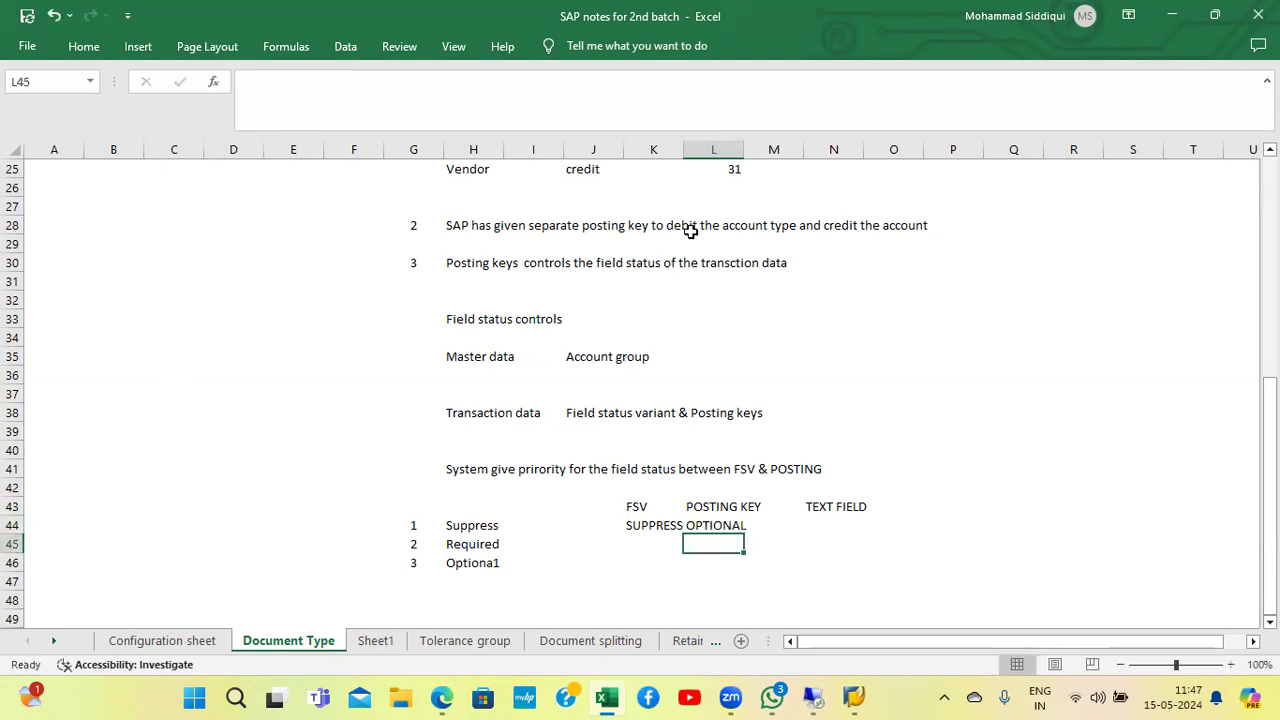
Step: Widen column K slightly to fit its text and enter SUPPRESS in N44 as the resulting text field status
drag(683, 149, 706, 149)
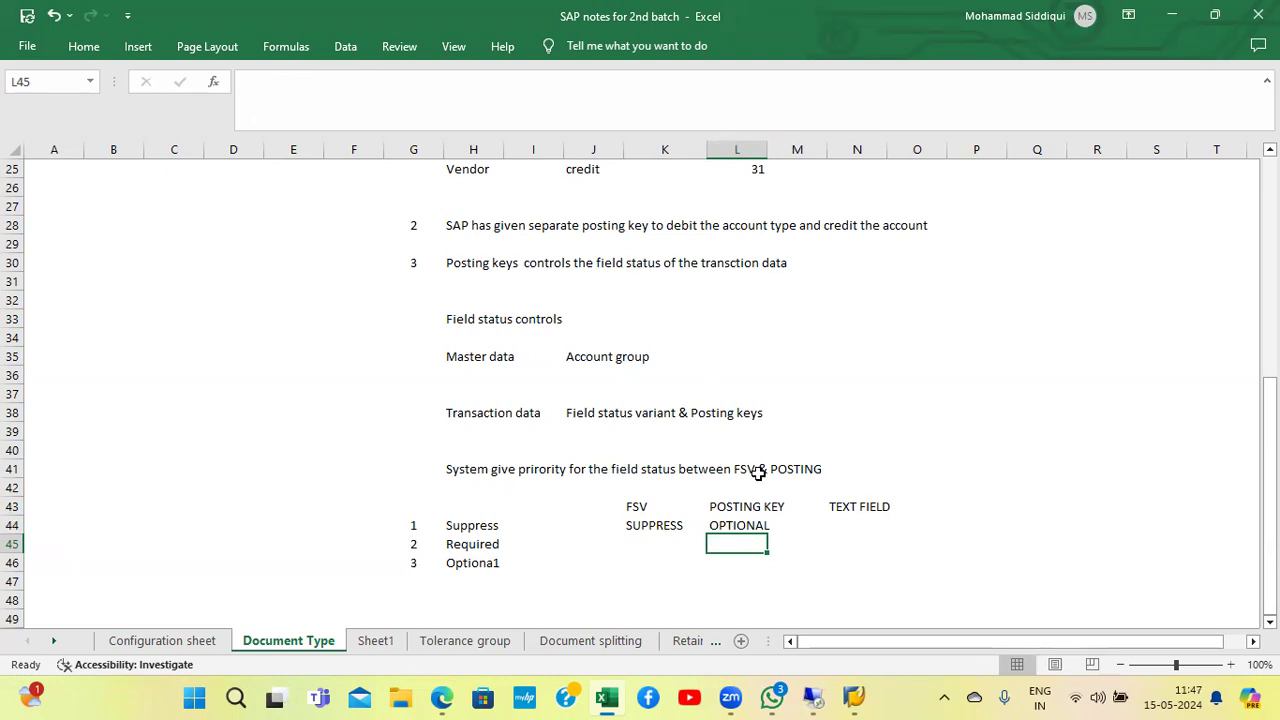
click(477, 530)
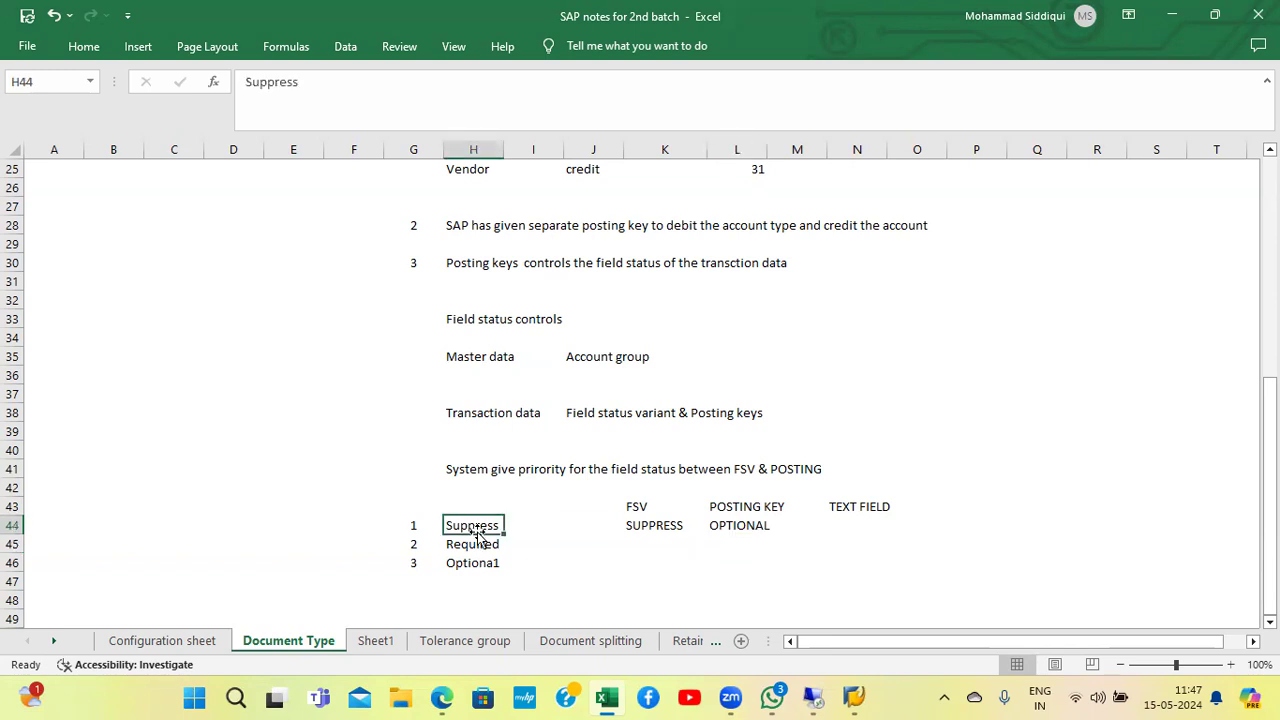
click(878, 528)
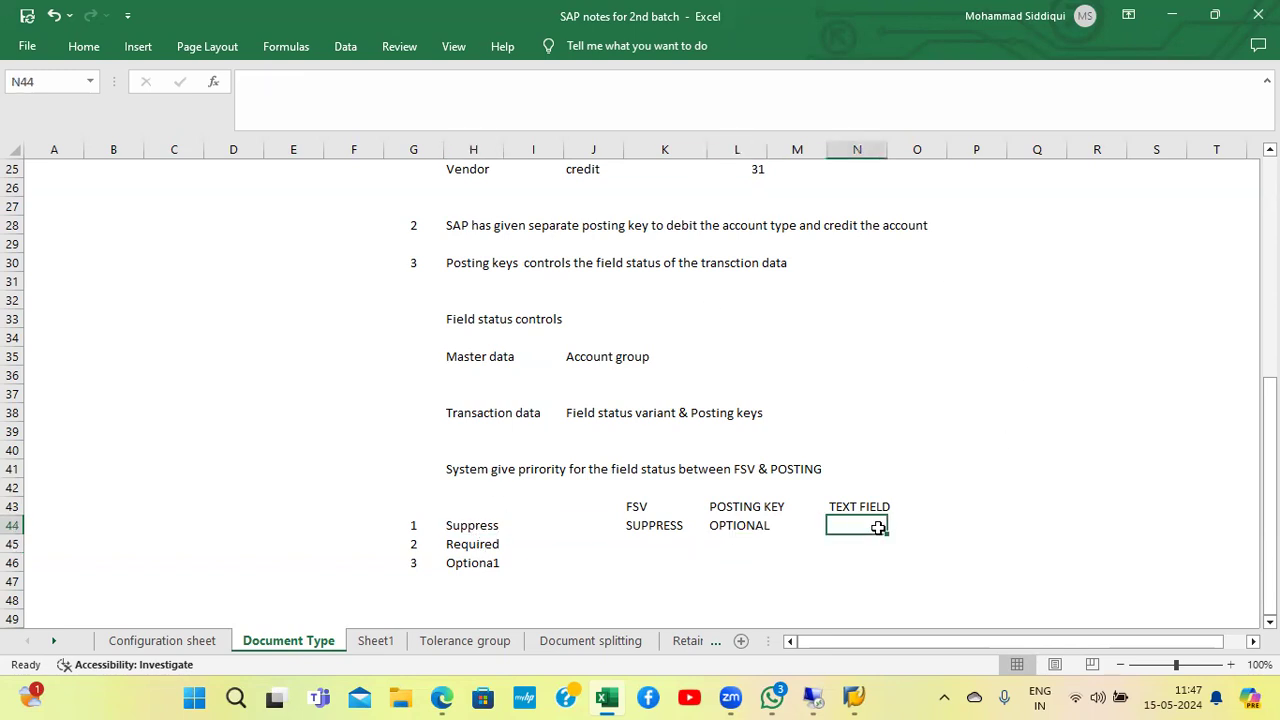
text(SUPPRESS)
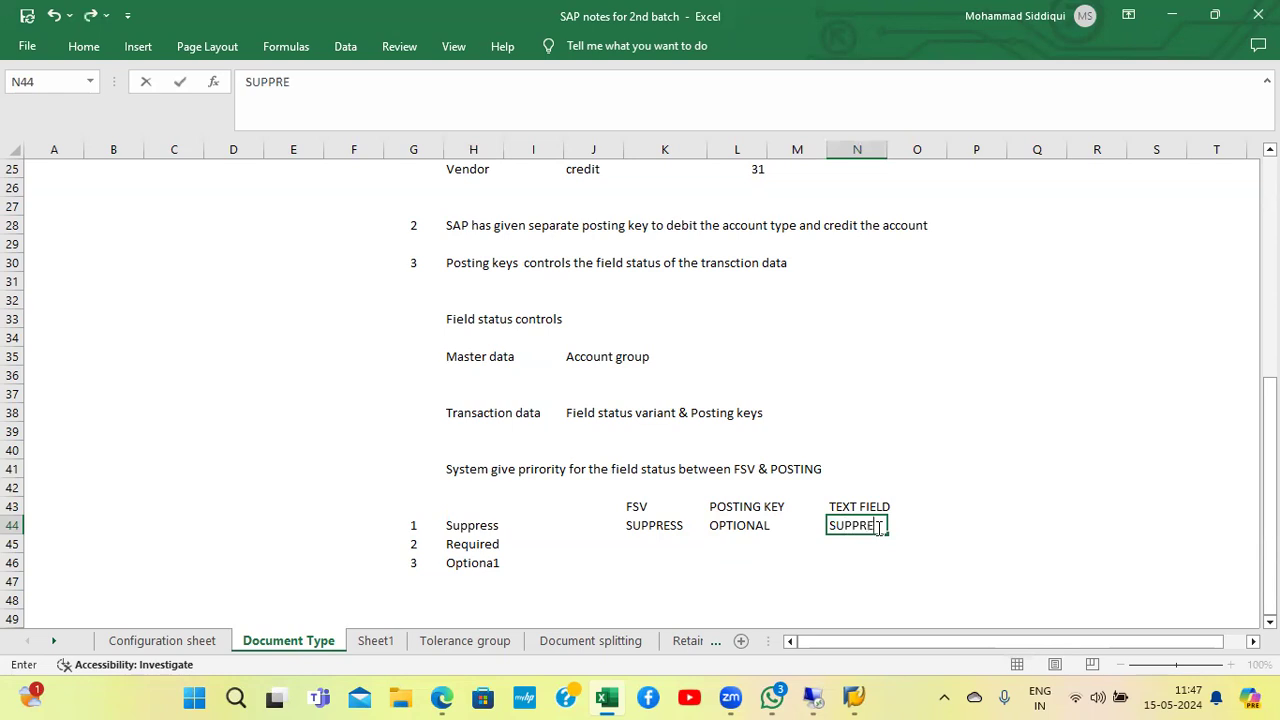
key(Return)
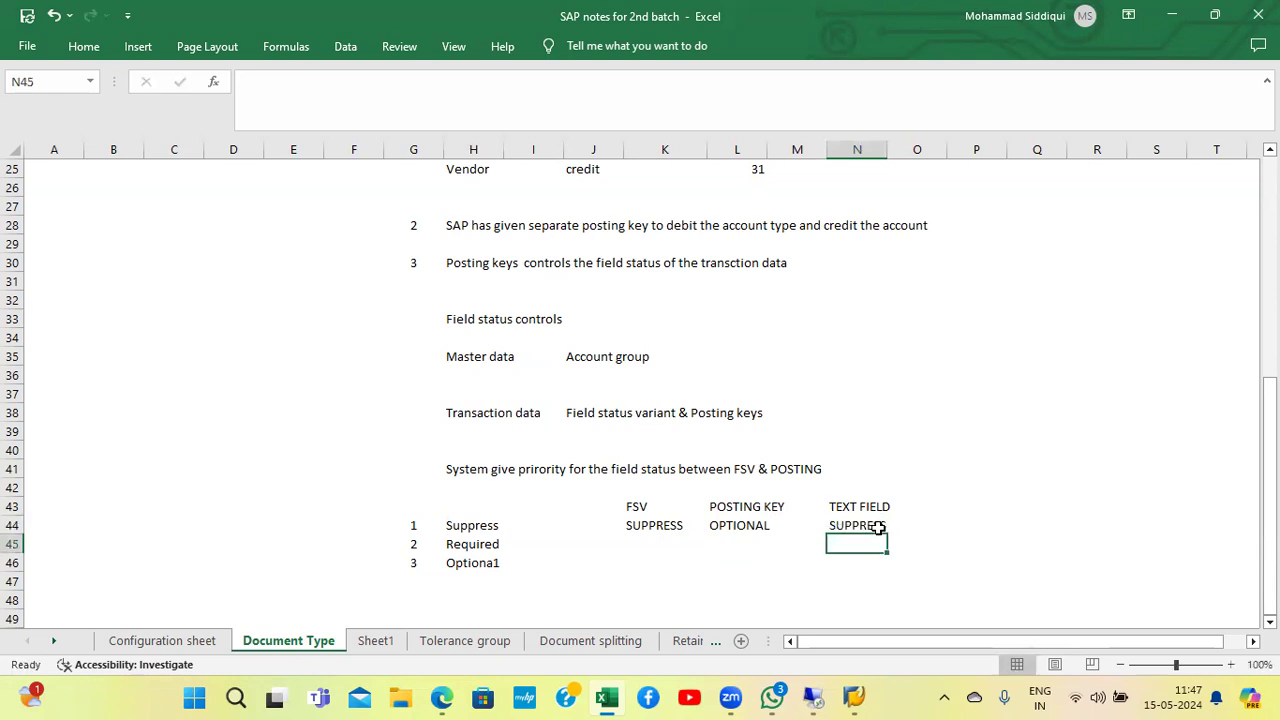
Step: Enter REQUIRED in L45 as the posting key status of the second example
key(Left)
key(Left)
key(Left)
key(Left)
key(Right)
key(Right)
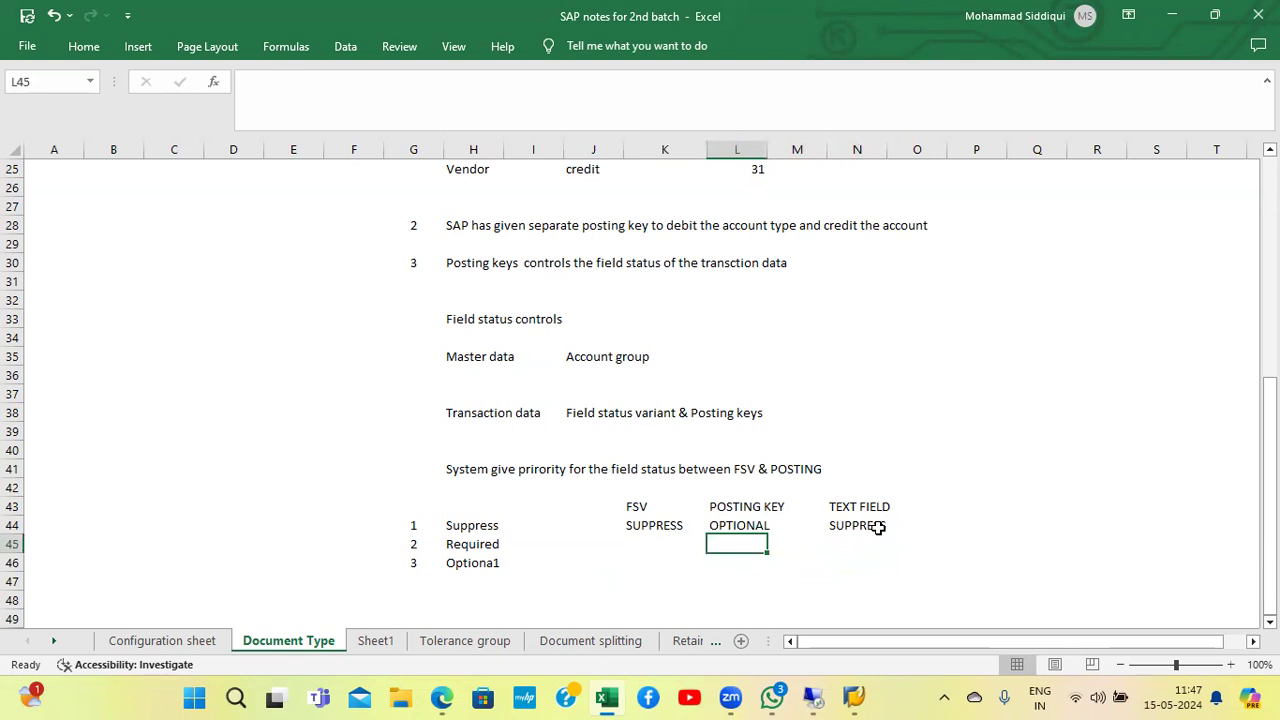
text(REQ)
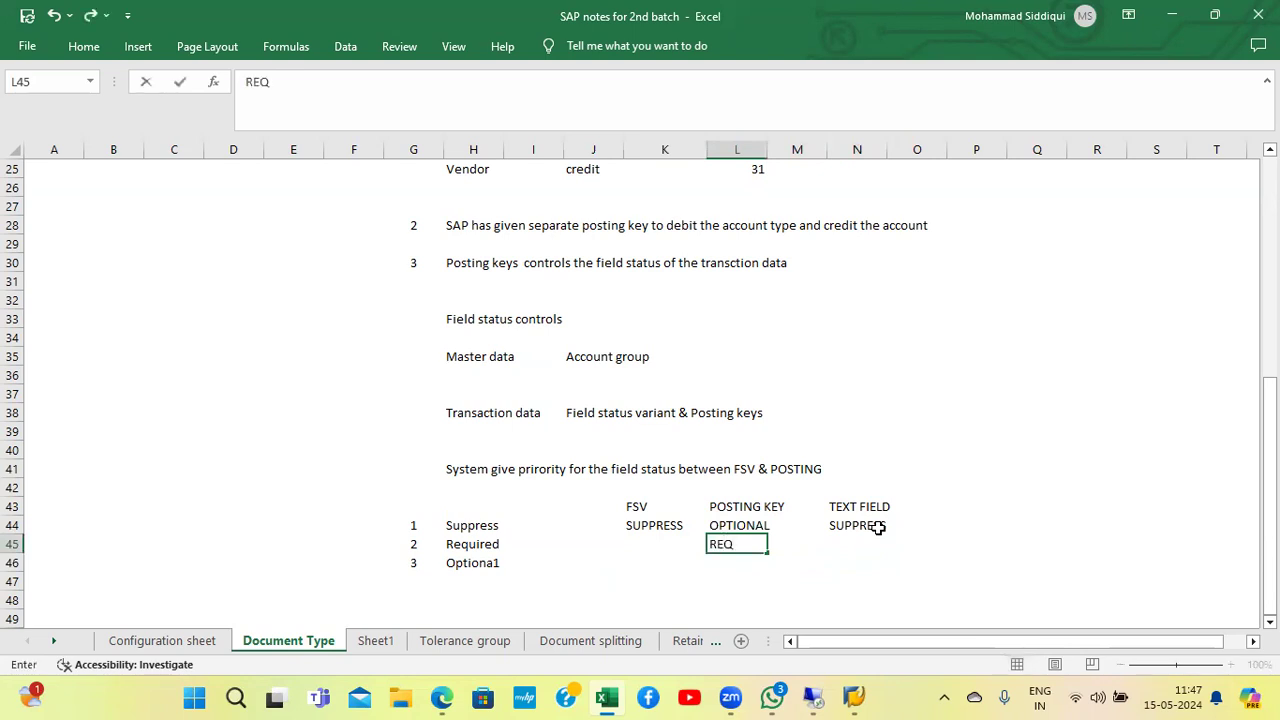
text(UIRED)
key(Return)
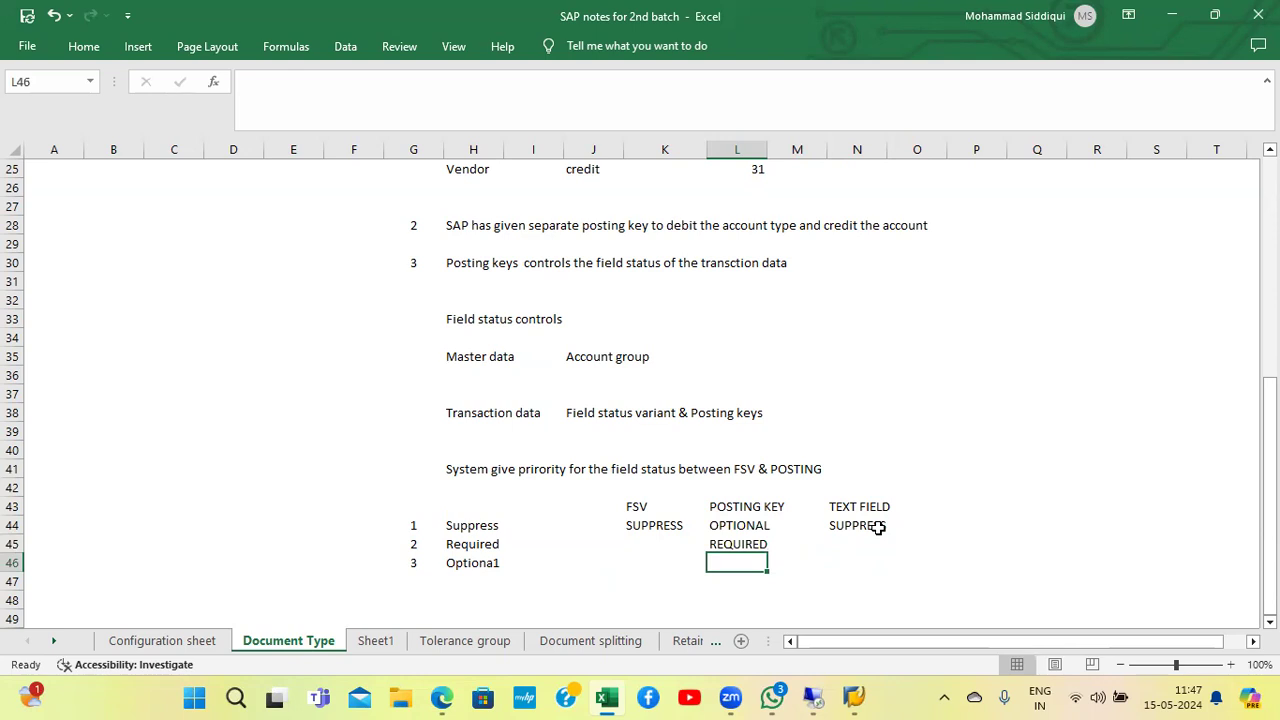
Step: Enter OPTIONAL in K45 as the FSV status of the second example
key(Up)
key(Left)
key(Left)
key(Right)
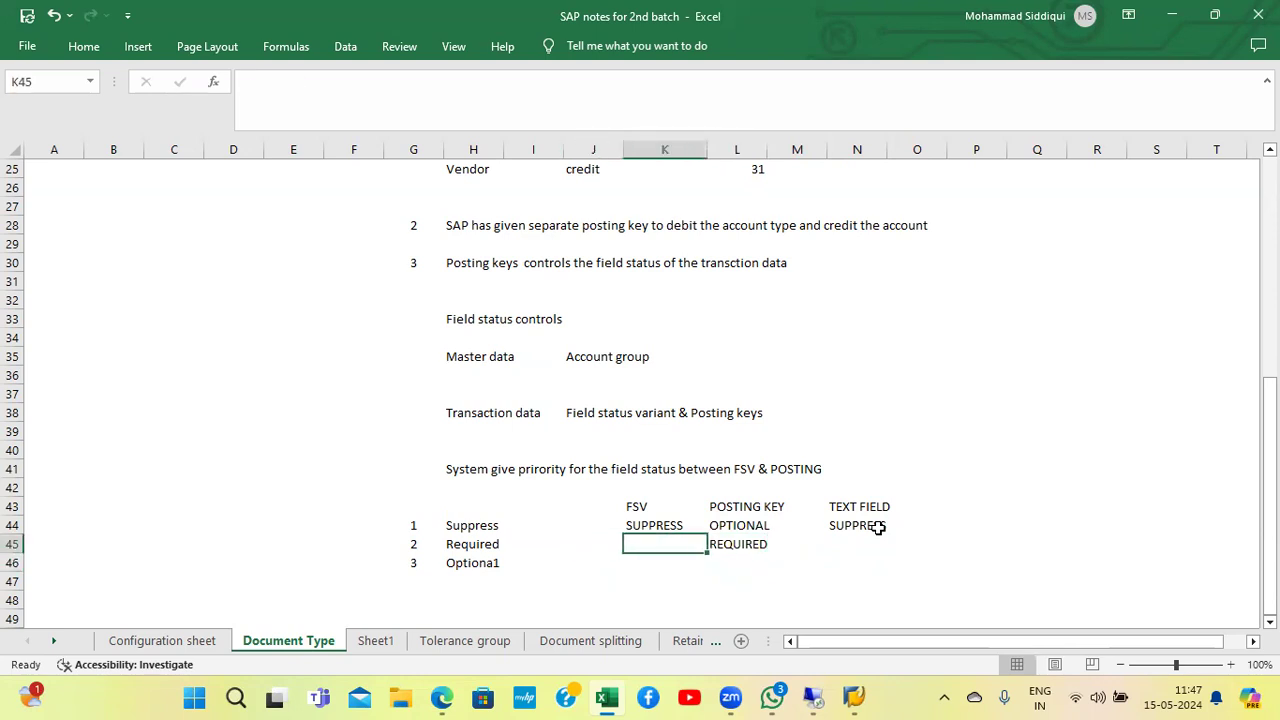
text(OPTIONAL)
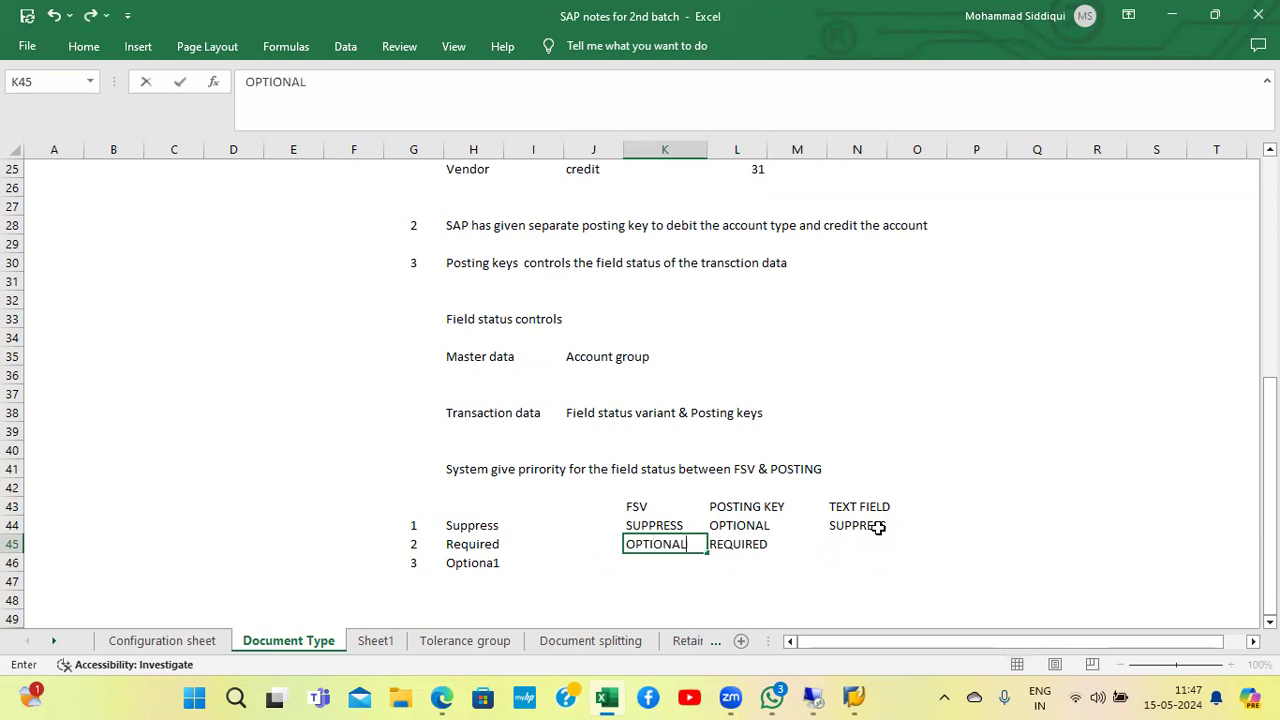
key(Return)
Step: Enter REQUIRED in N45 as the resulting text field status of the second example
key(Up)
key(Right)
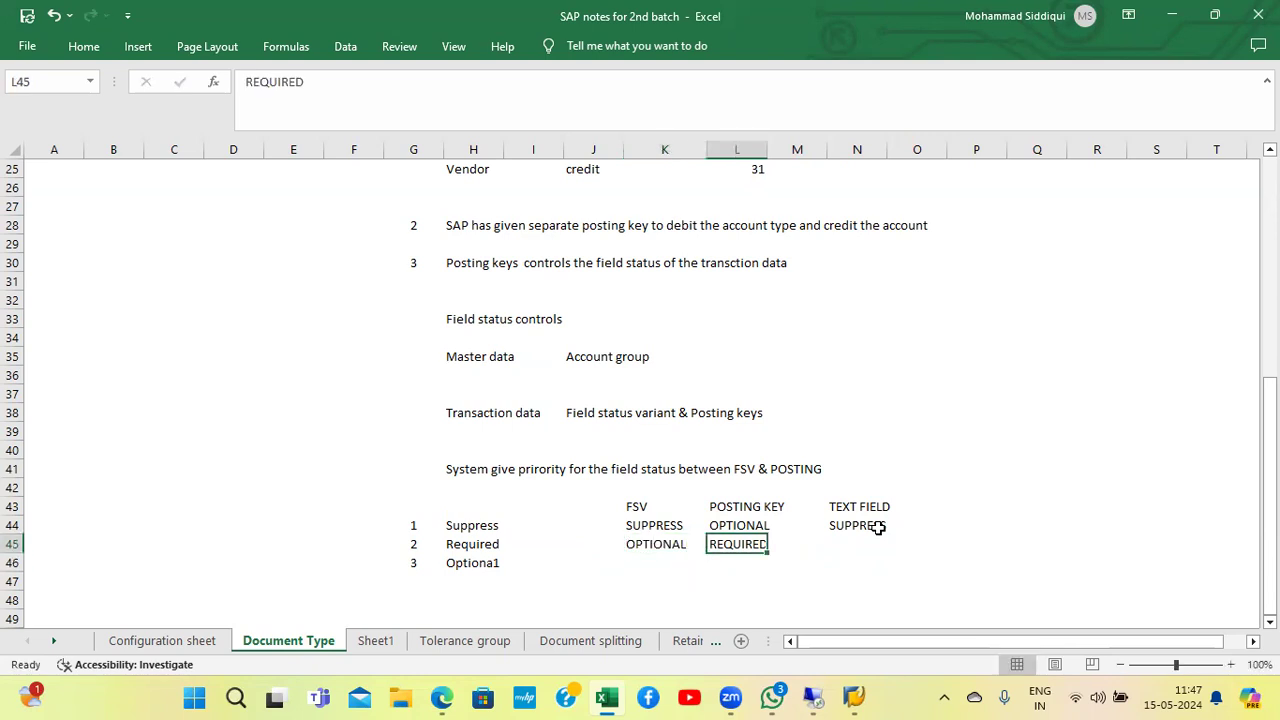
key(Right)
key(Right)
key(Left)
key(Left)
key(Left)
key(Left)
key(Right)
key(Right)
key(Right)
key(Right)
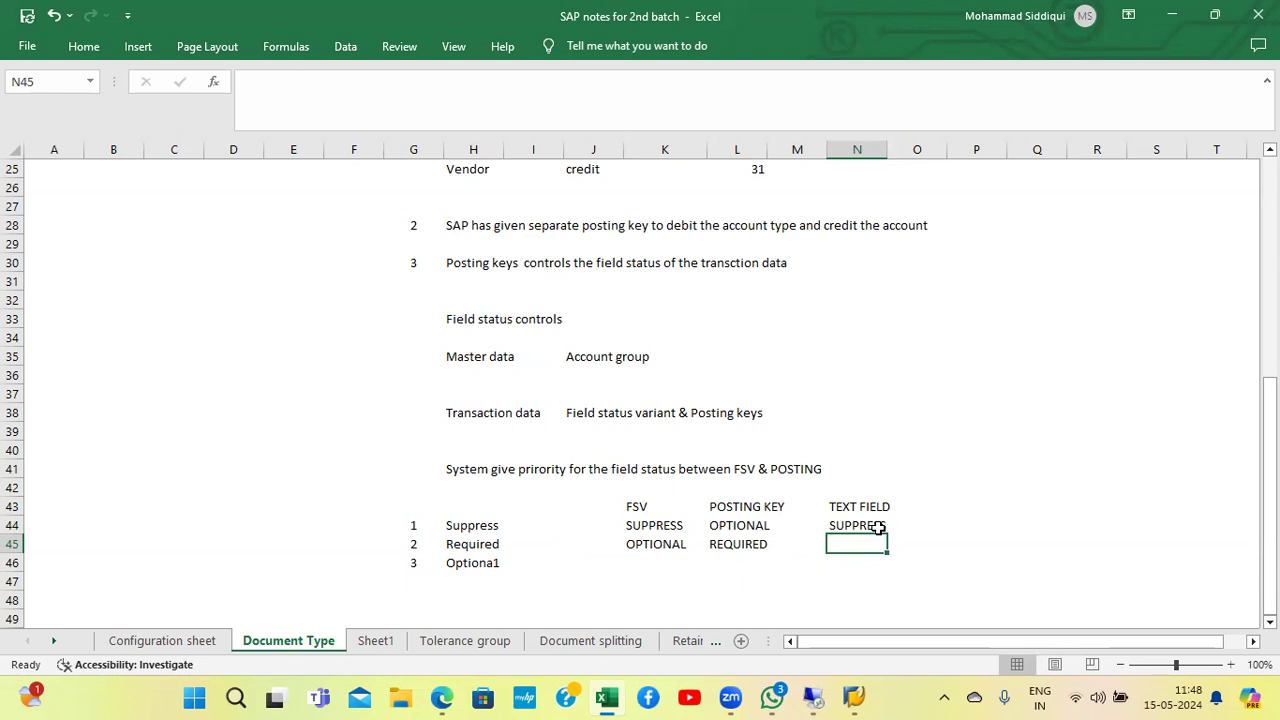
text(REQUIRED)
key(Return)
Step: Review the order of the priority list in H44:H46, moving through its Suppress, Required and Optiona1 entries
key(Left)
key(Left)
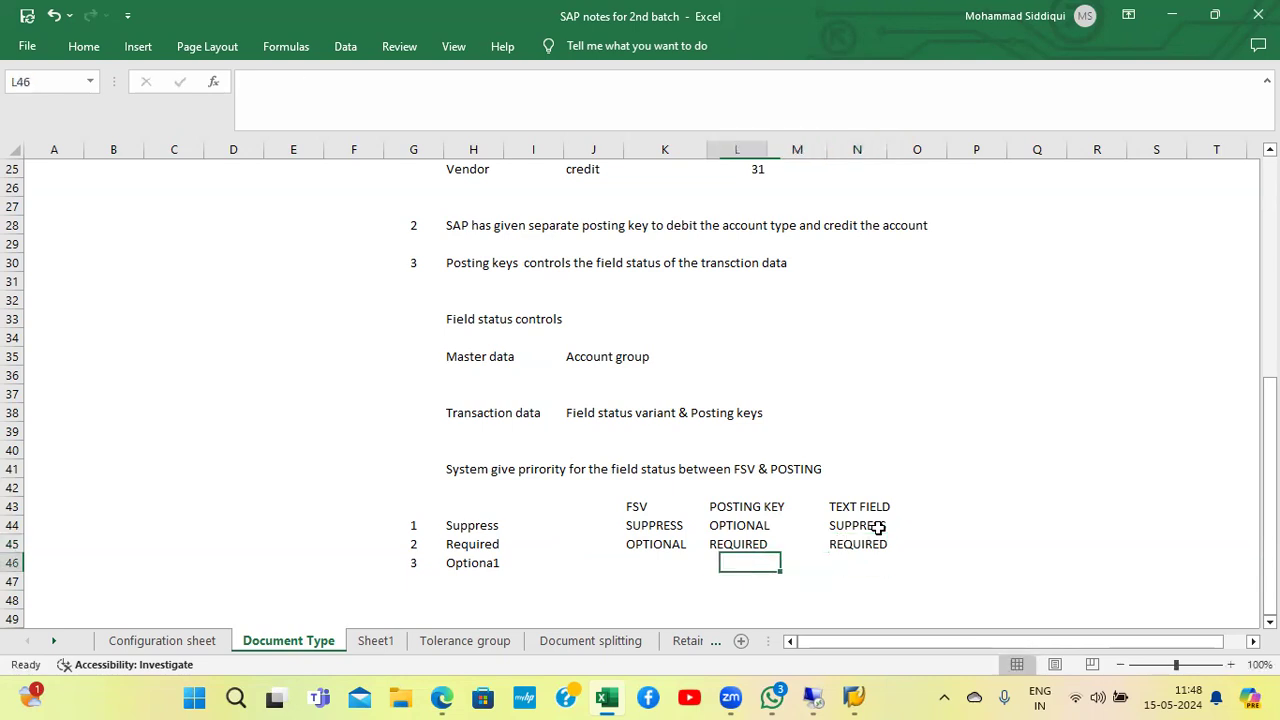
key(Left)
key(Left)
key(Left)
key(Left)
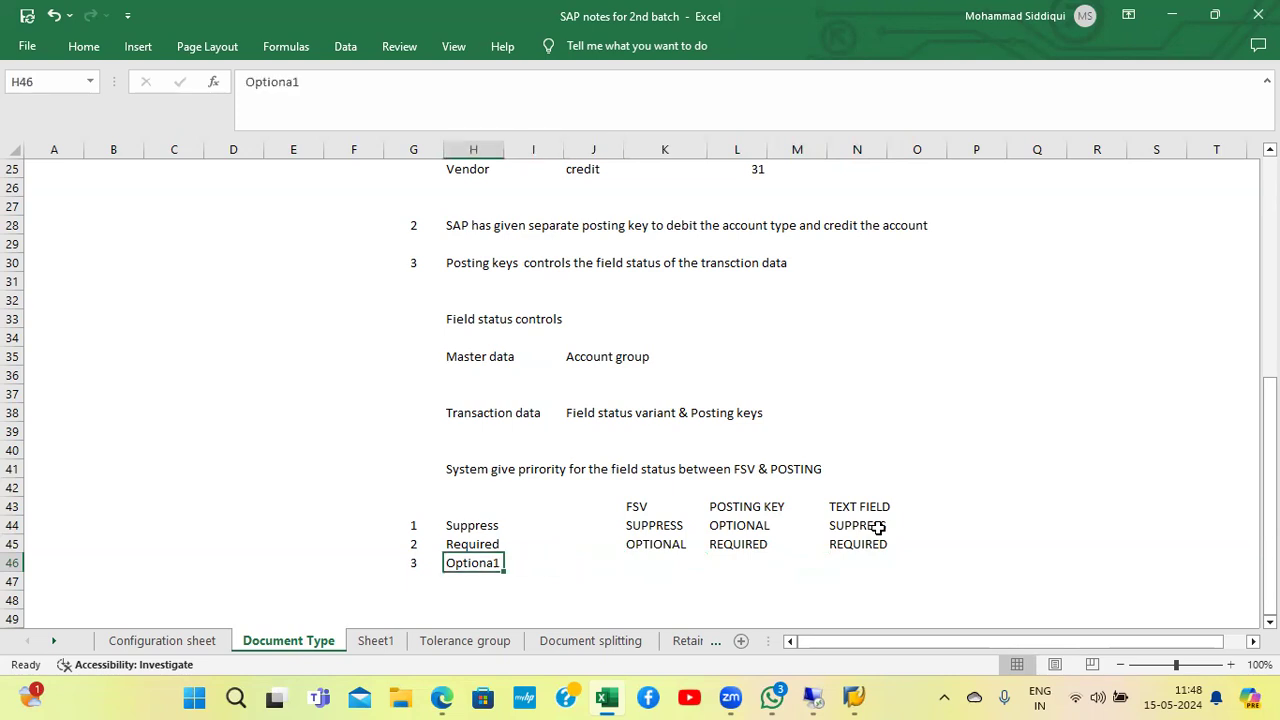
key(Up)
key(Down)
key(Up)
key(Up)
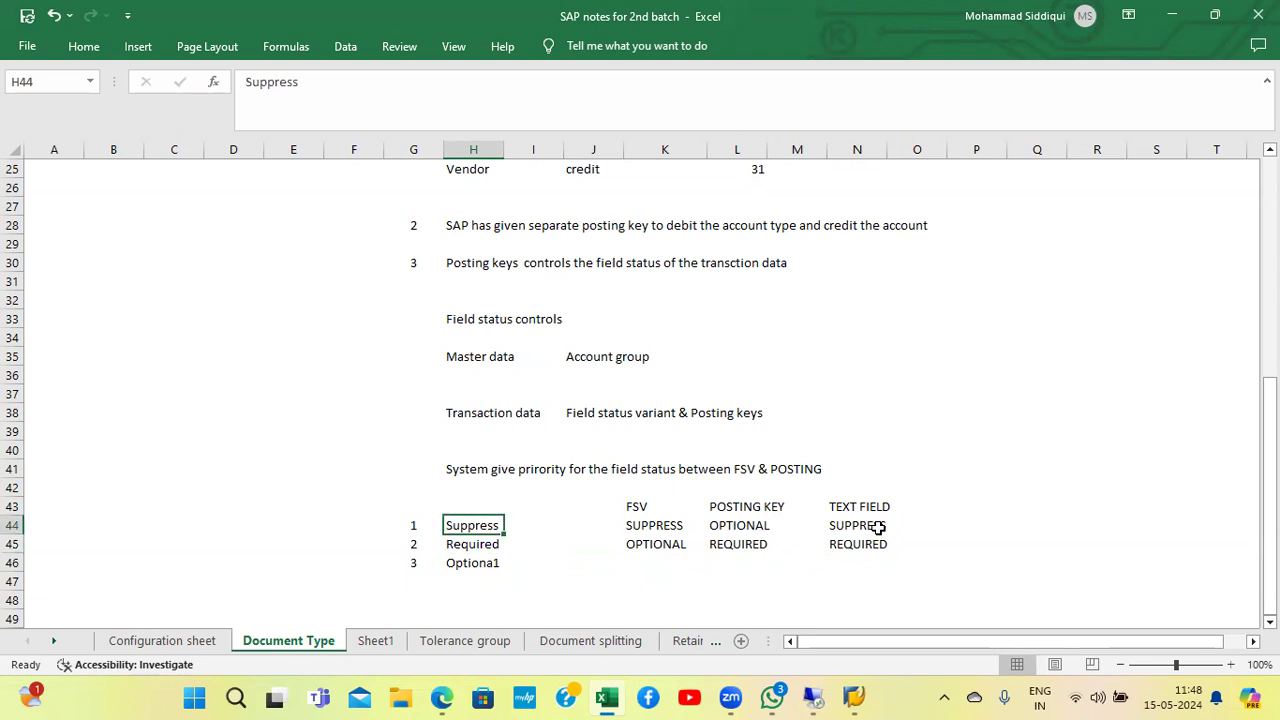
key(Down)
key(Down)
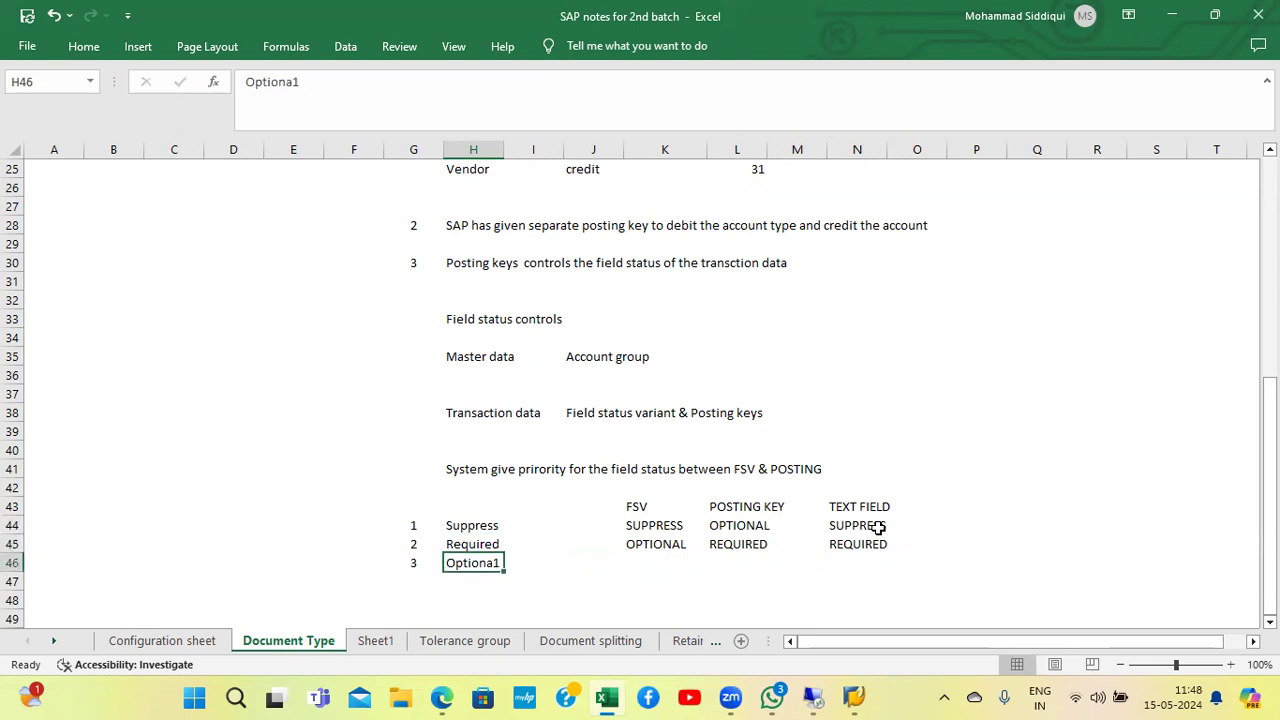
Step: Add a third example in row 46 with SUPPRESS under FSV in K46 and REQUIRED under POSTING KEY in L46
key(Right)
key(Right)
key(Right)
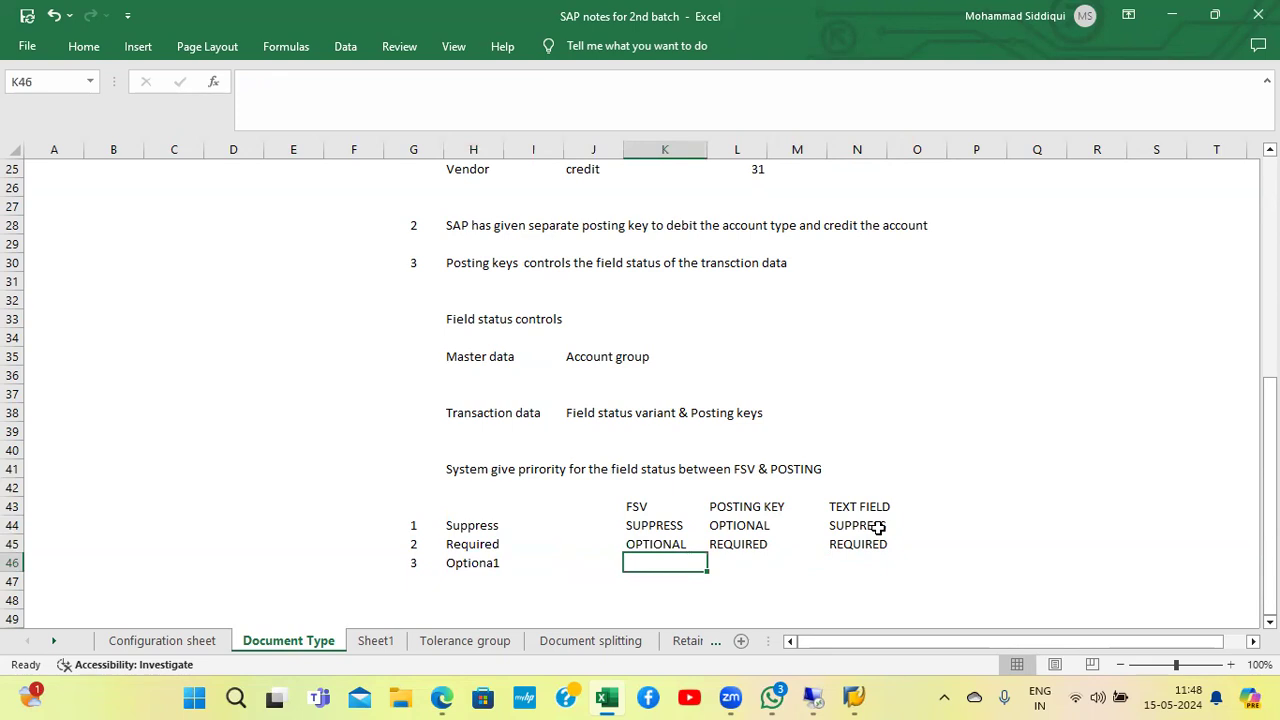
text(SUPPRESS)
key(Return)
key(Up)
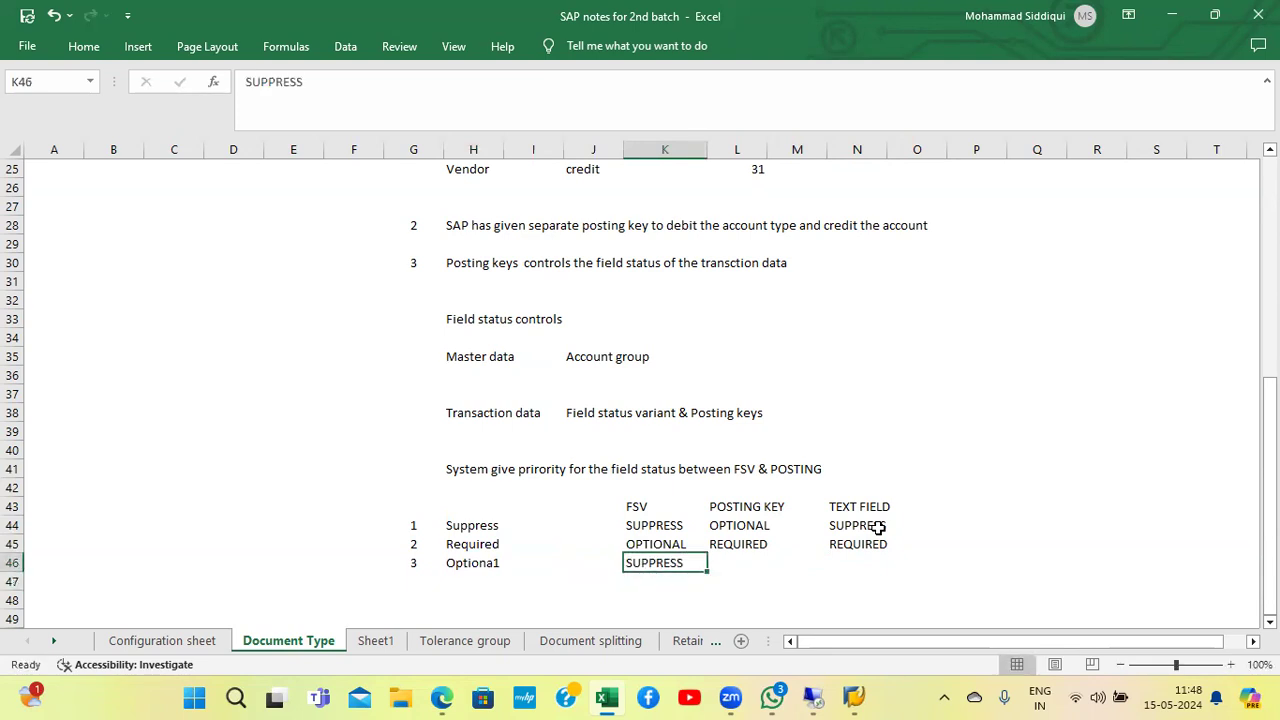
key(Right)
text(REQUIRED)
key(Return)
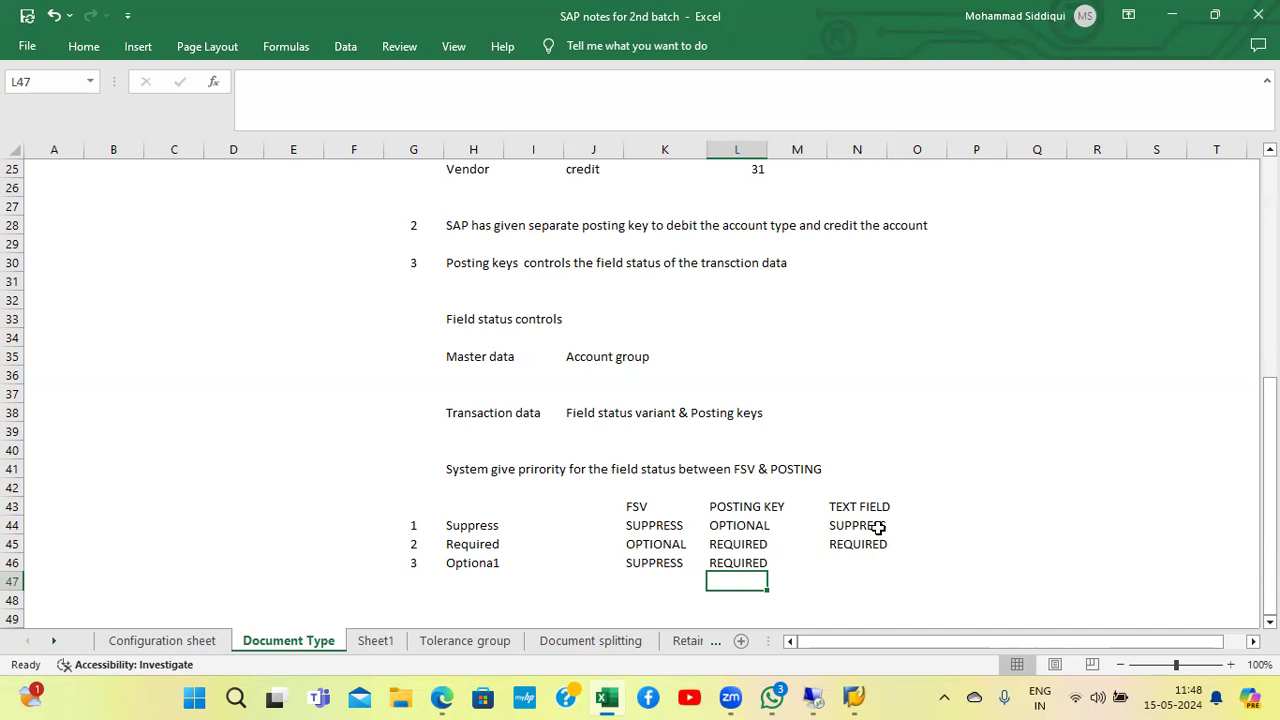
Step: Highlight the third example's FSV and POSTING KEY entries in K46:L46 with a yellow fill
key(Up)
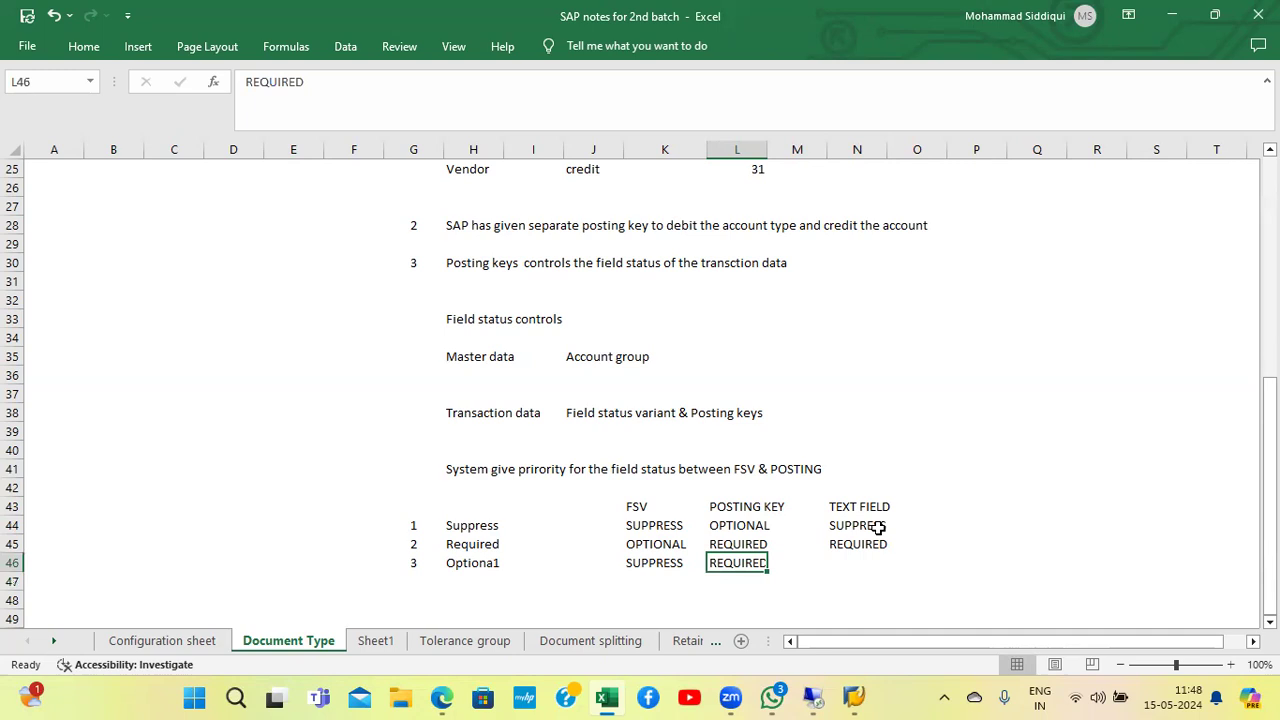
key(Left)
key(shift+Right)
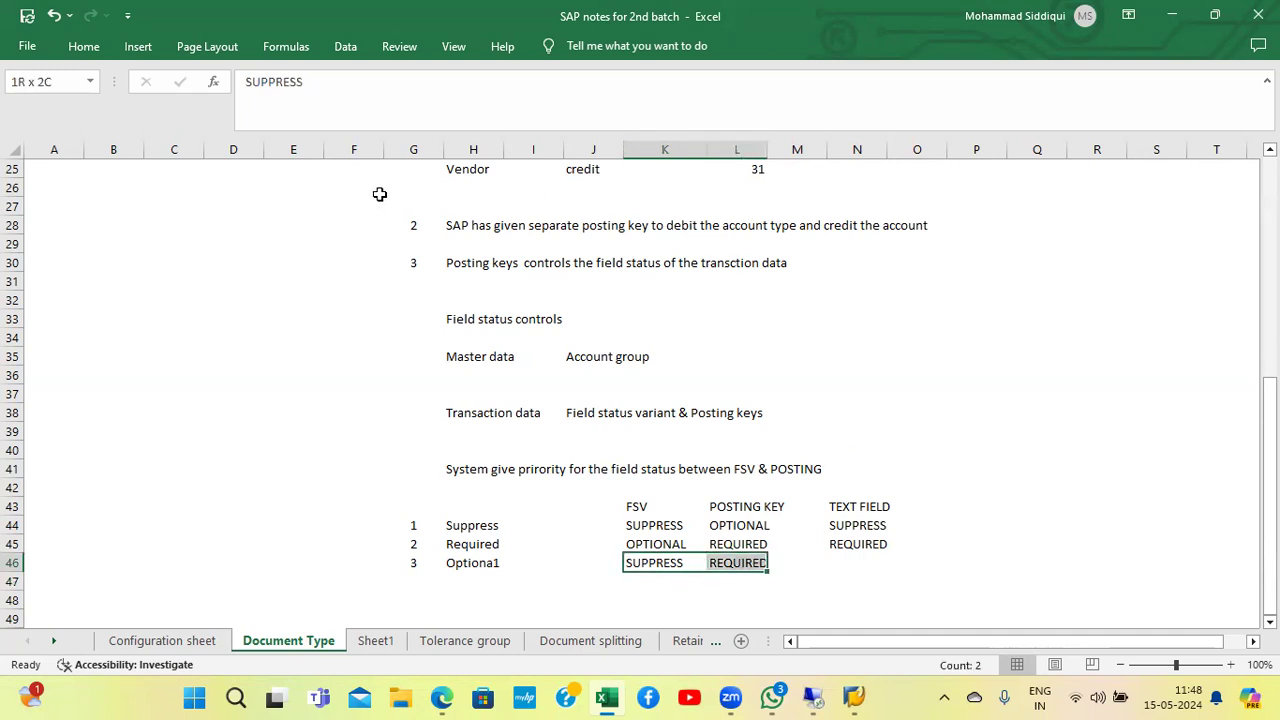
click(88, 48)
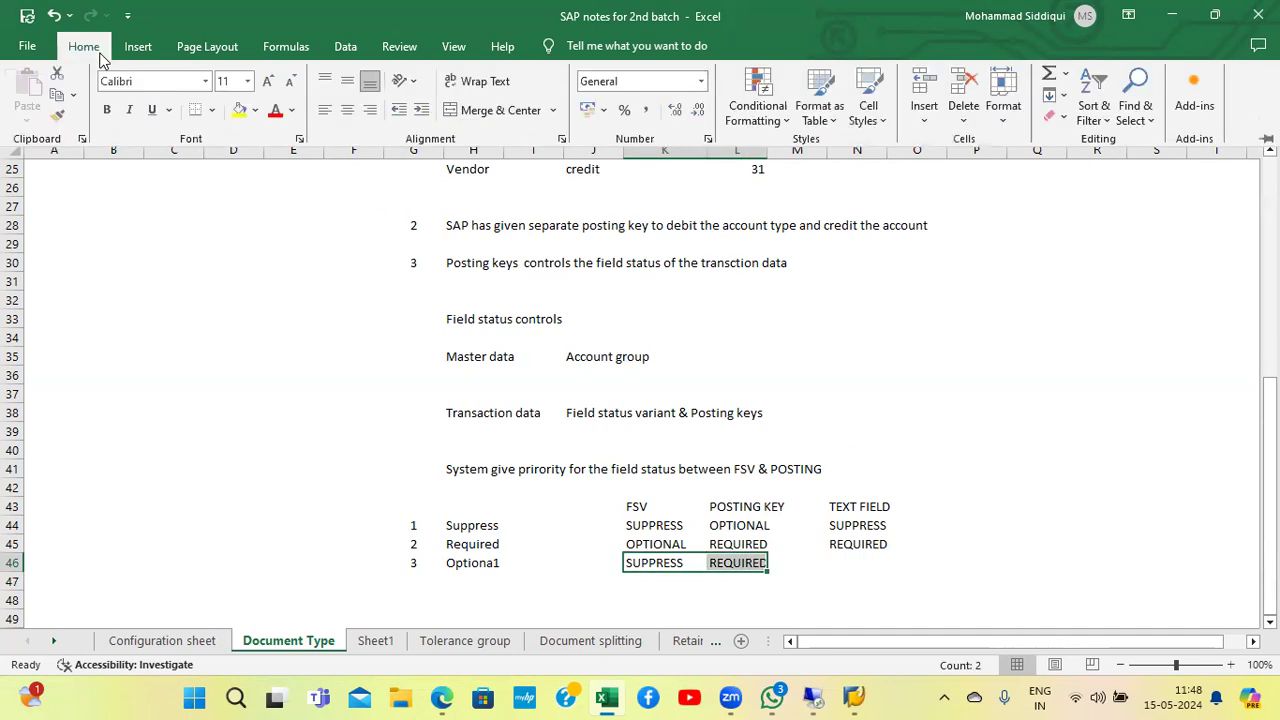
click(243, 111)
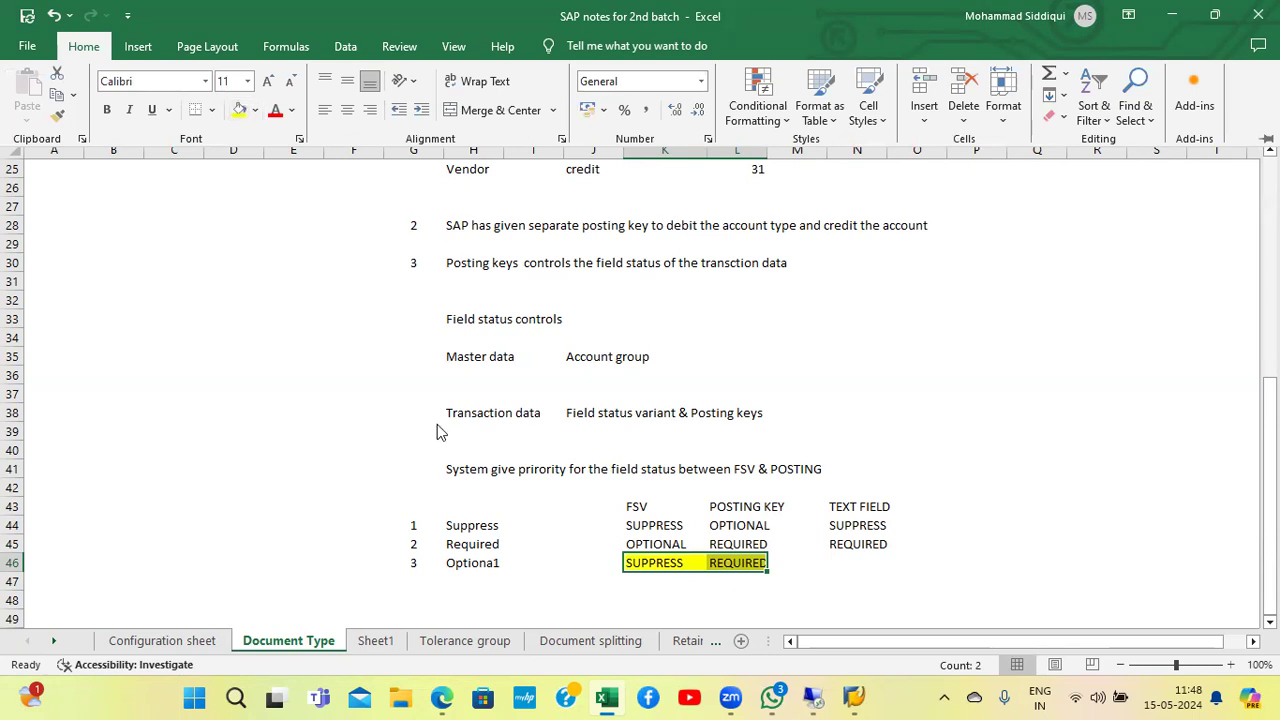
Step: Enter ERROR in N46 as the resulting text field status of the third example
click(846, 551)
click(846, 551)
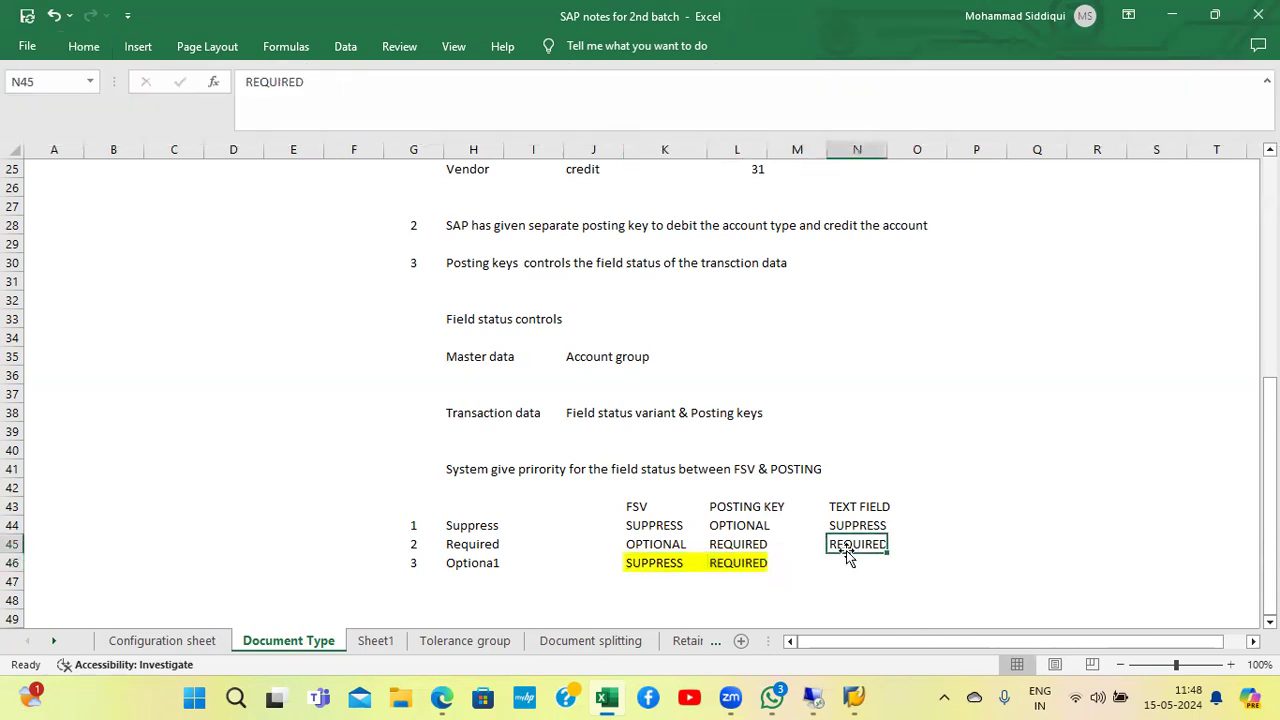
click(846, 563)
text(ERROR)
key(Return)
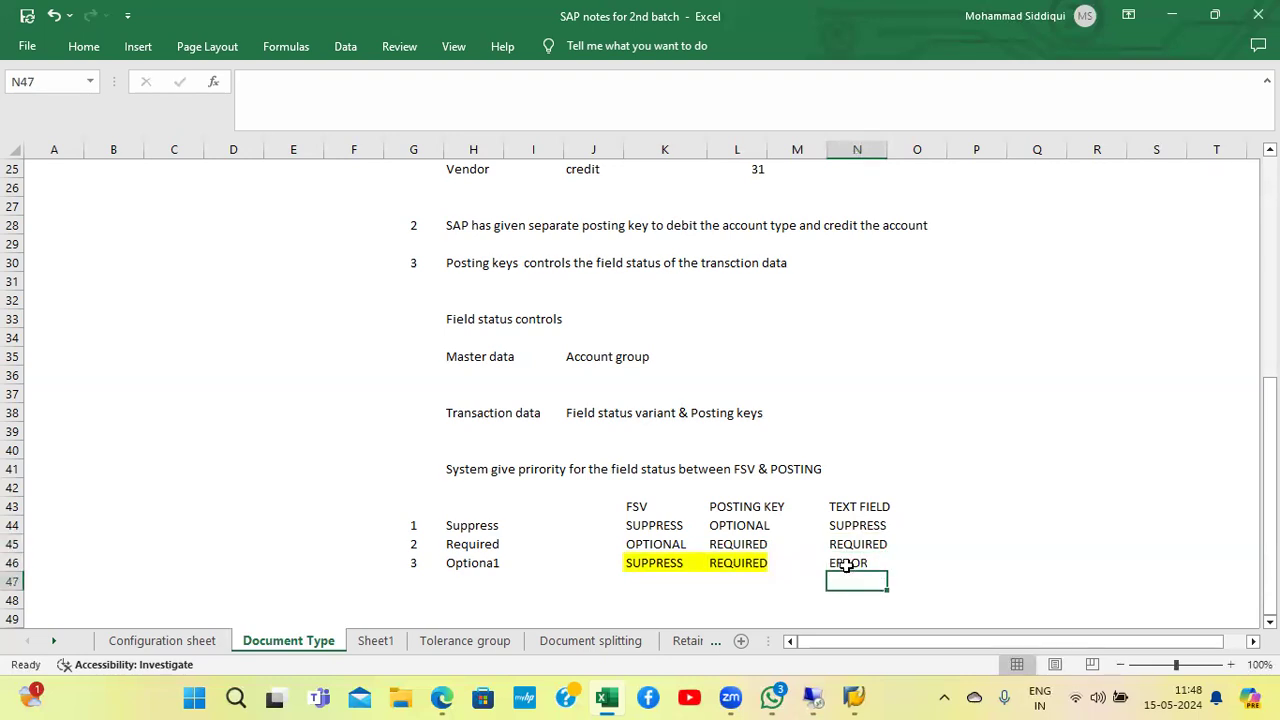
Step: Review the third example in row 46, comparing its FSV and POSTING KEY statuses with its TEXT FIELD result
click(846, 566)
key(Left)
key(Left)
key(Left)
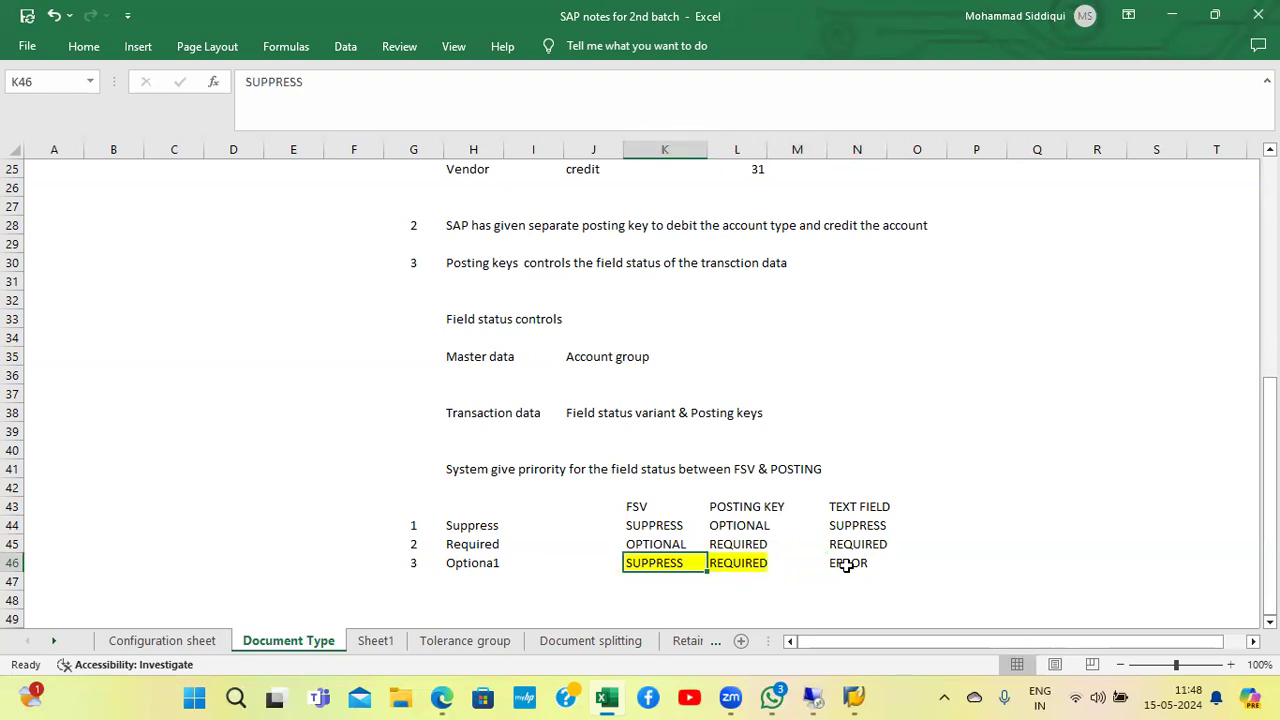
key(Right)
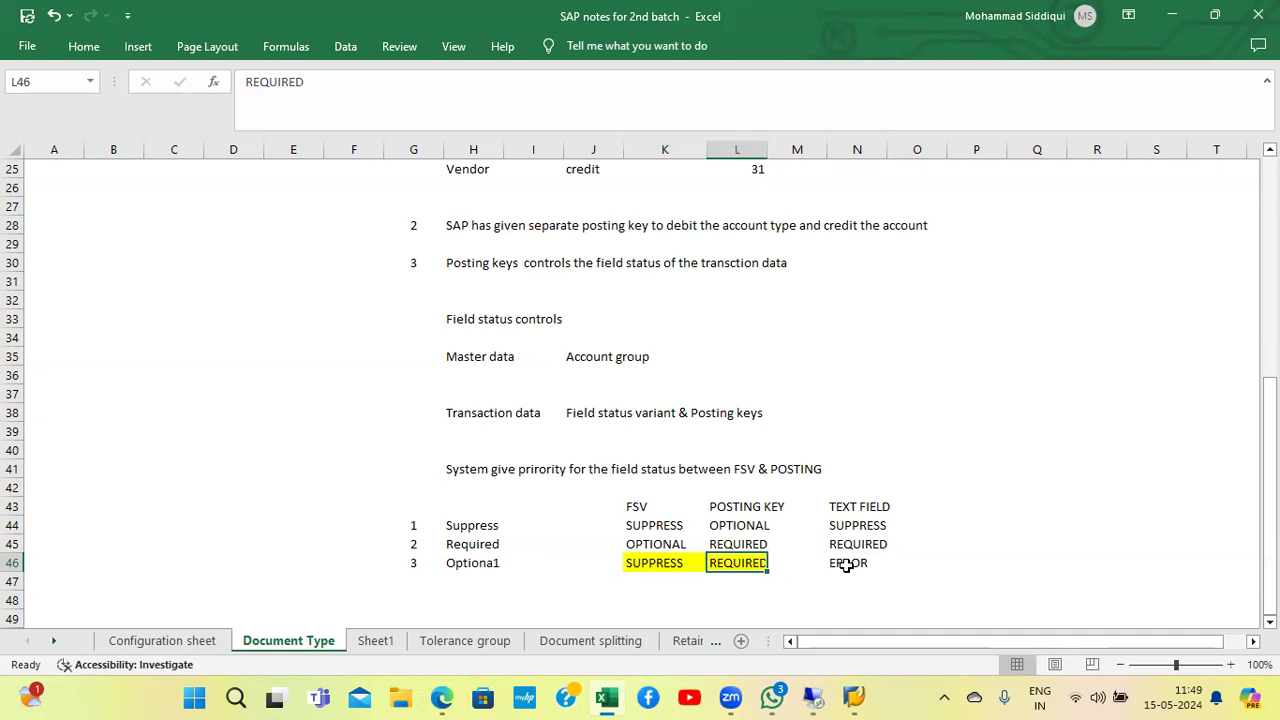
key(Right)
key(Right)
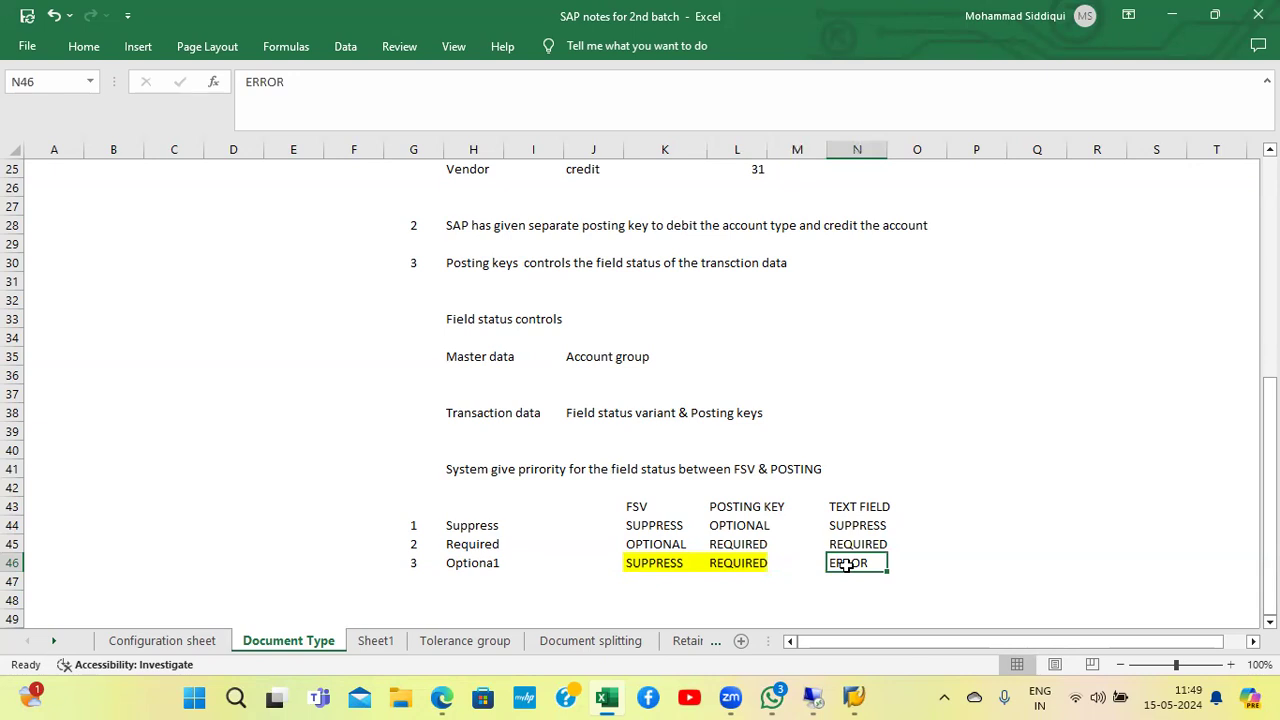
Step: Review the first example in row 44, comparing its FSV and POSTING KEY statuses with its TEXT FIELD result
key(Up)
key(Up)
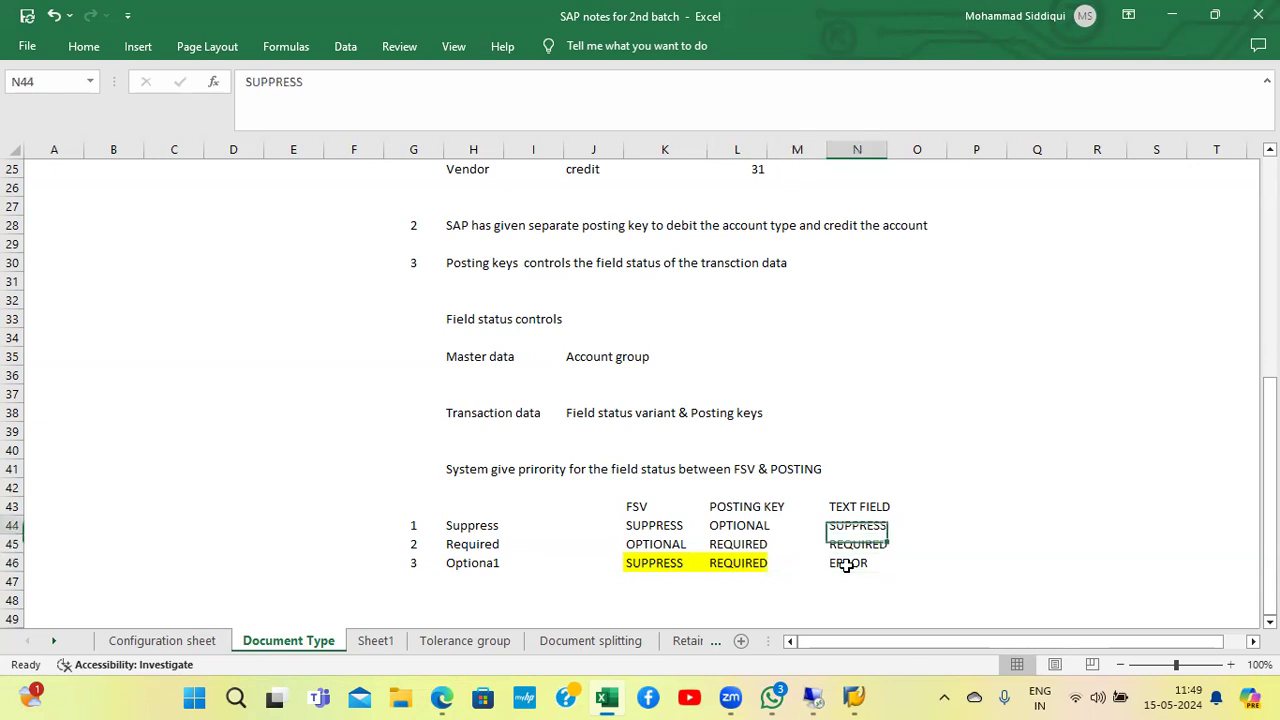
key(Left)
key(Left)
key(Left)
key(Right)
key(Left)
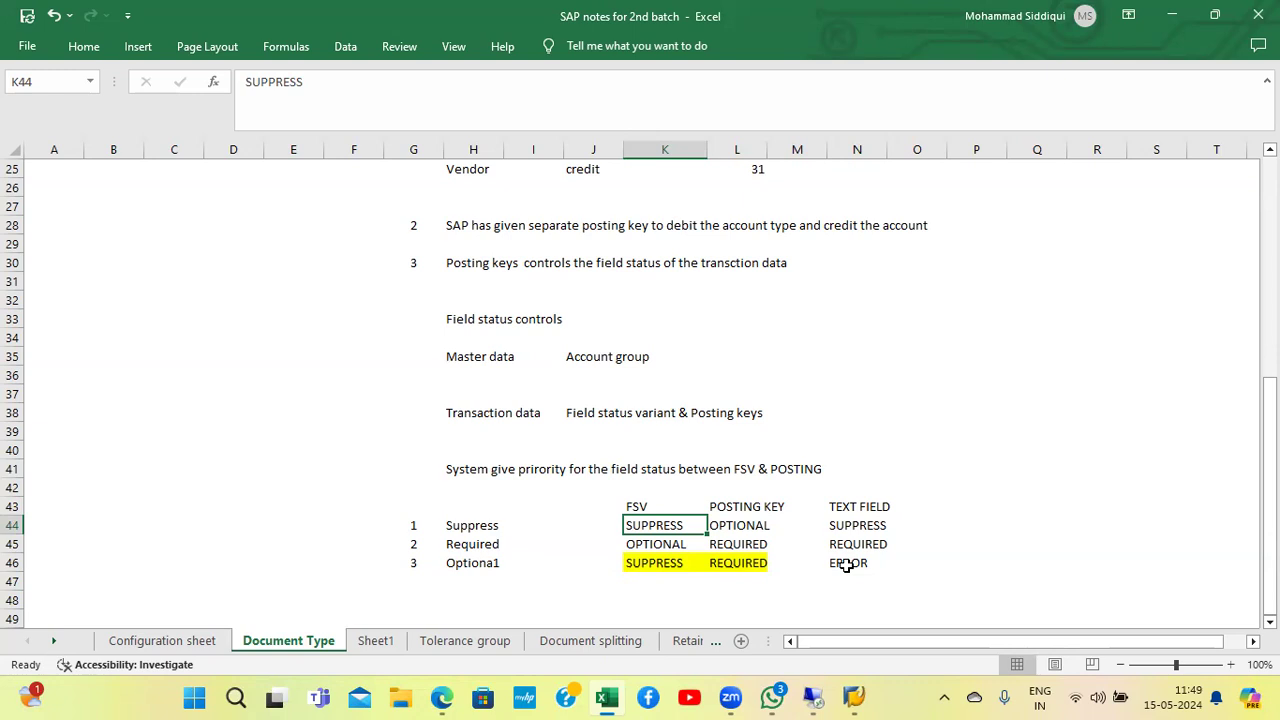
key(Right)
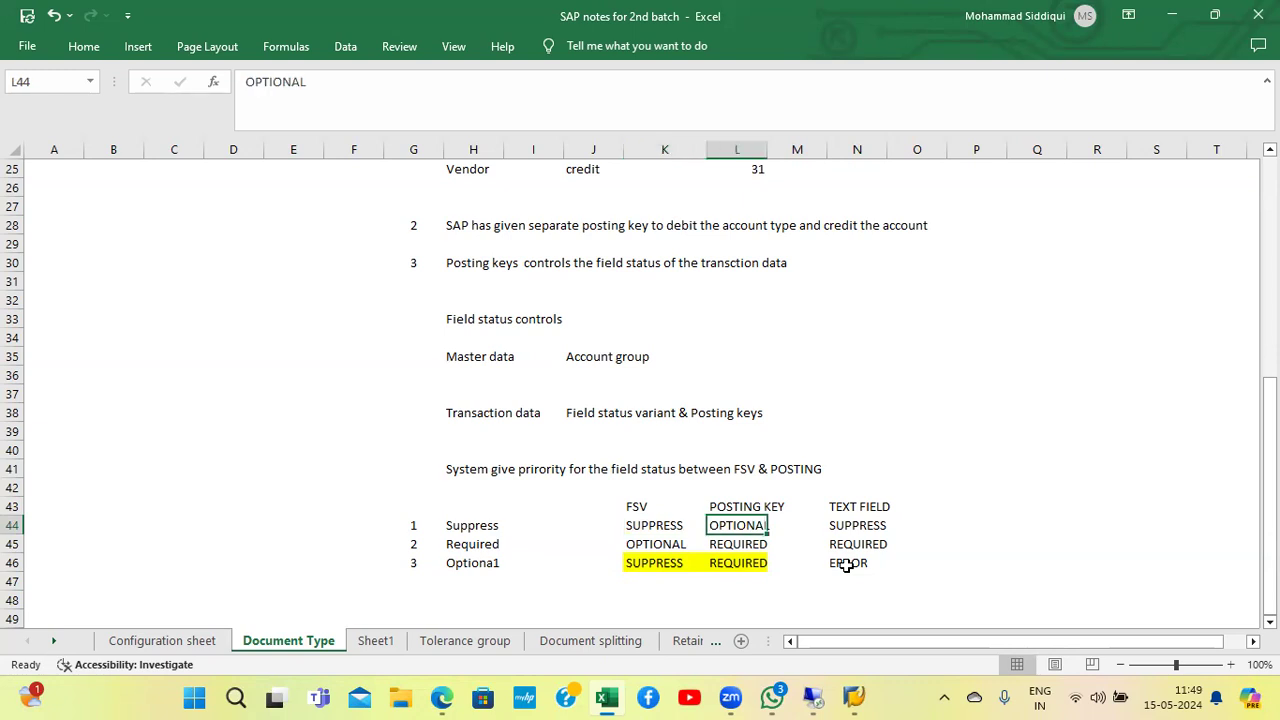
key(Down)
key(Up)
key(Left)
key(Right)
Step: Check the second example in row 45 against the Suppress and Required entries of the priority list in H44:H45
key(Down)
key(Left)
key(Left)
key(Left)
key(Left)
key(Up)
key(Down)
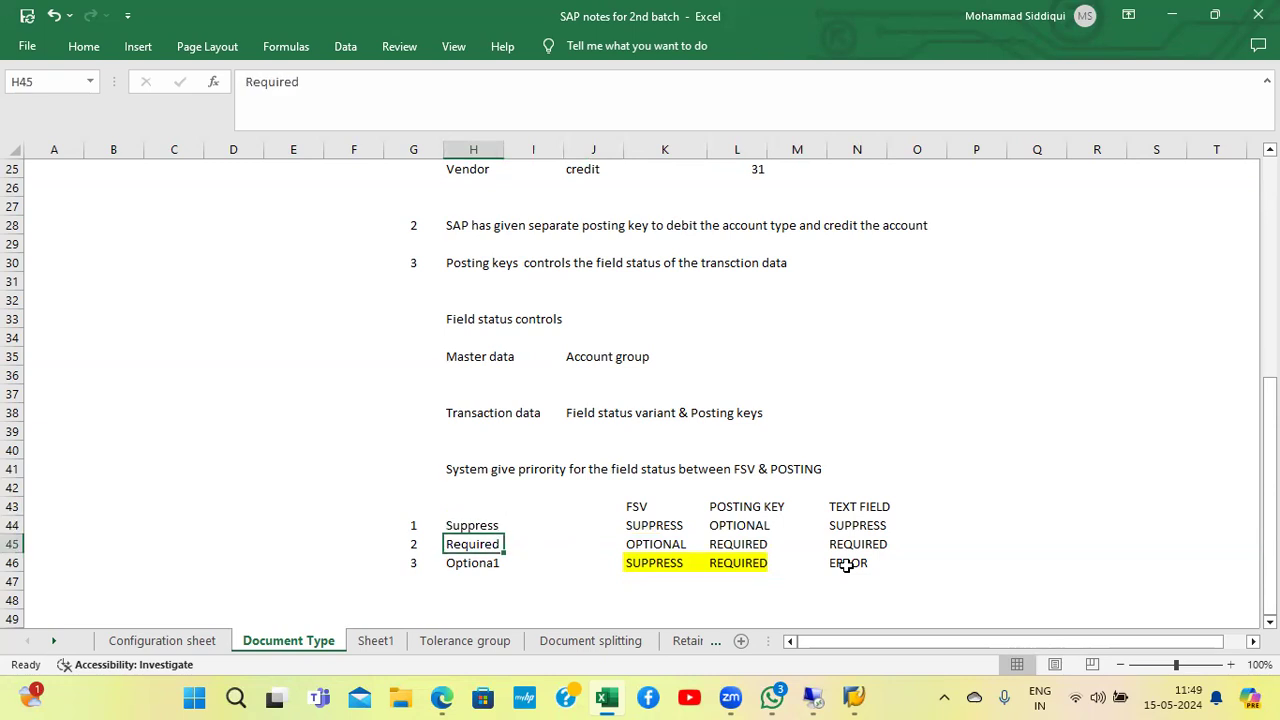